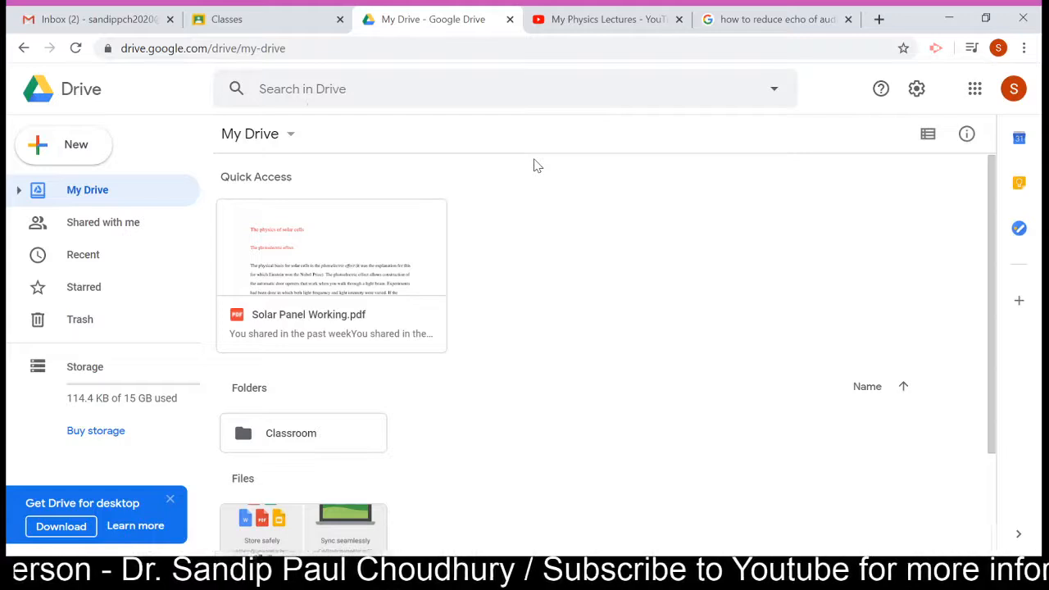
View the Gmail inbox, then switch to Google Classroom and open the MSc III class
{"action": "left_click", "coordinate": [129, 19]}
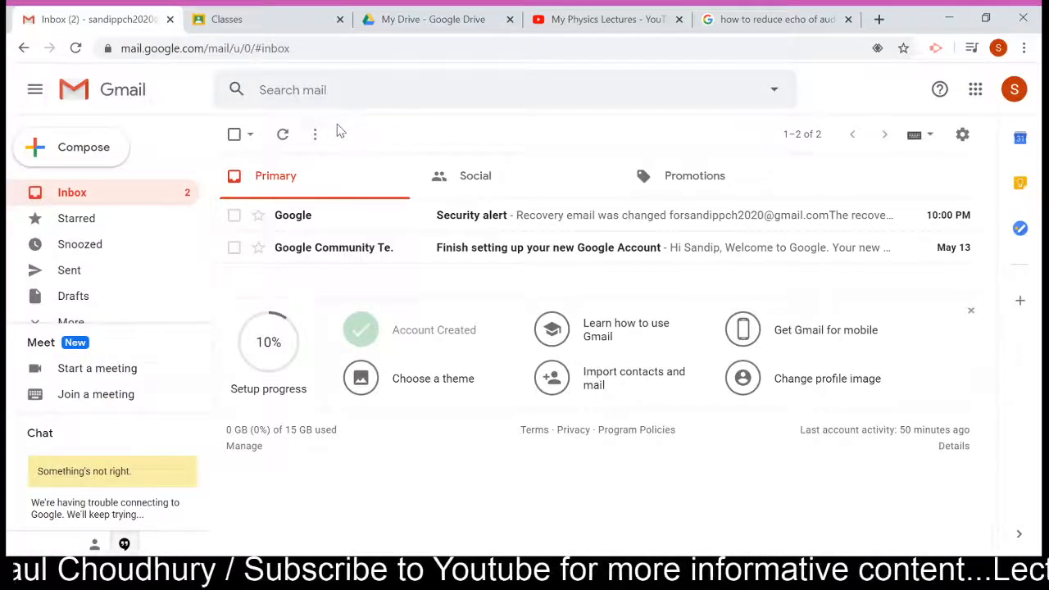
{"action": "left_click", "coordinate": [283, 25]}
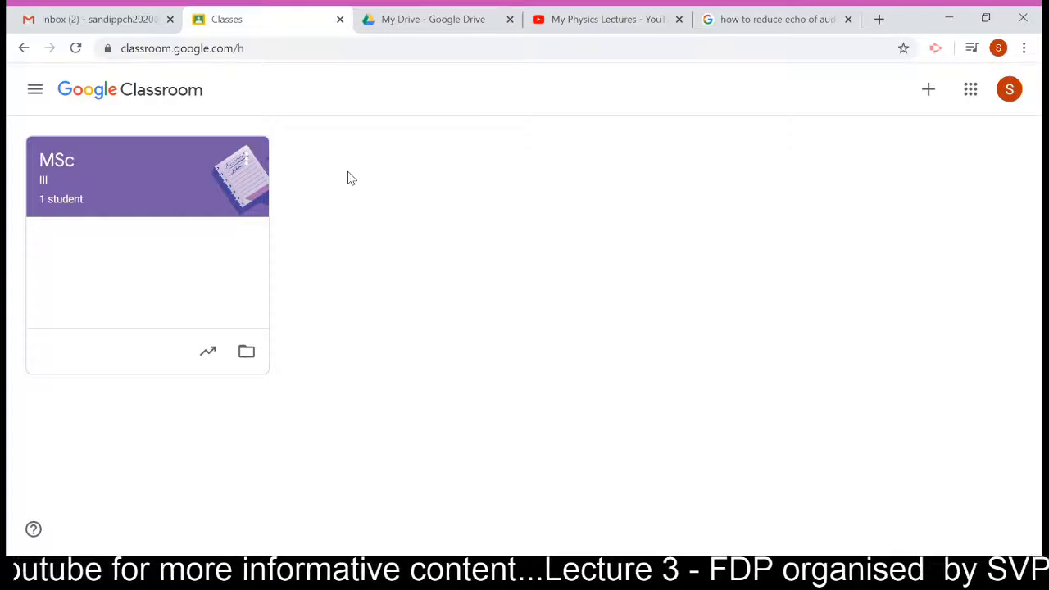
{"action": "left_click", "coordinate": [65, 161]}
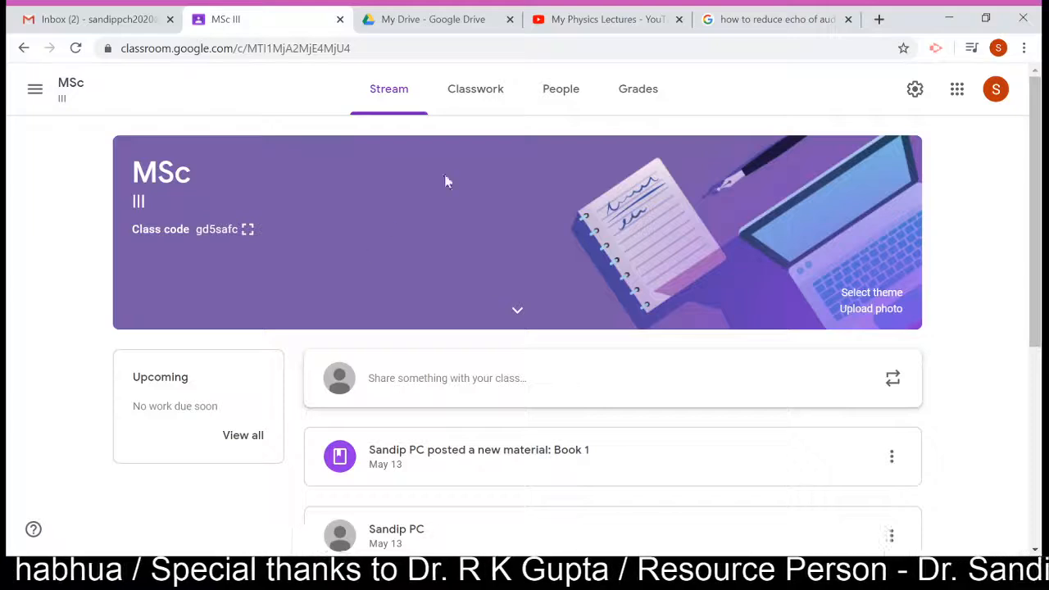
Switch to Google Drive and dismiss the Drive for desktop promotion
{"action": "left_click", "coordinate": [450, 30]}
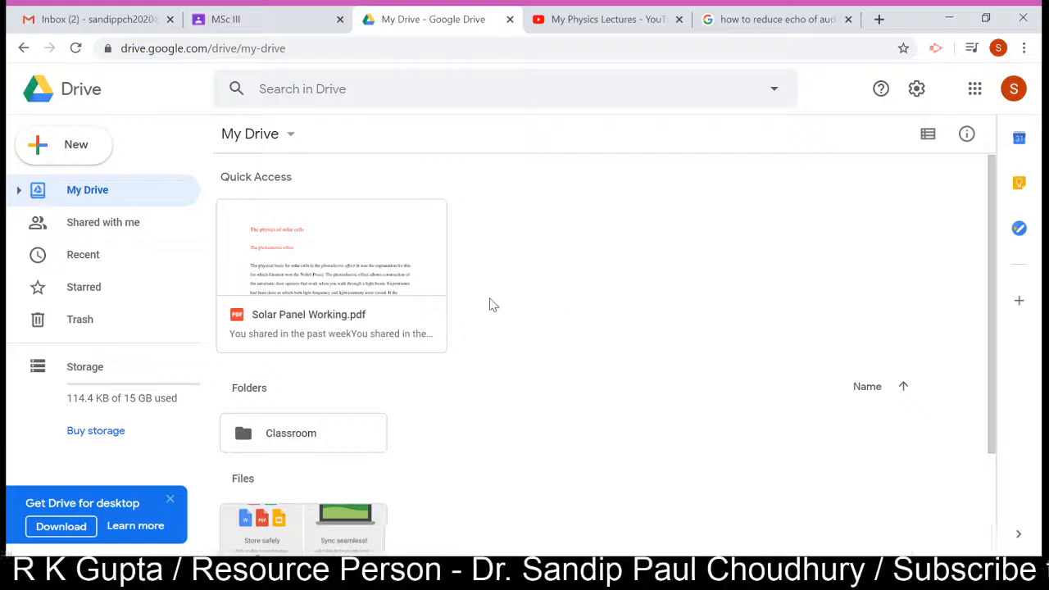
{"action": "left_click", "coordinate": [170, 501]}
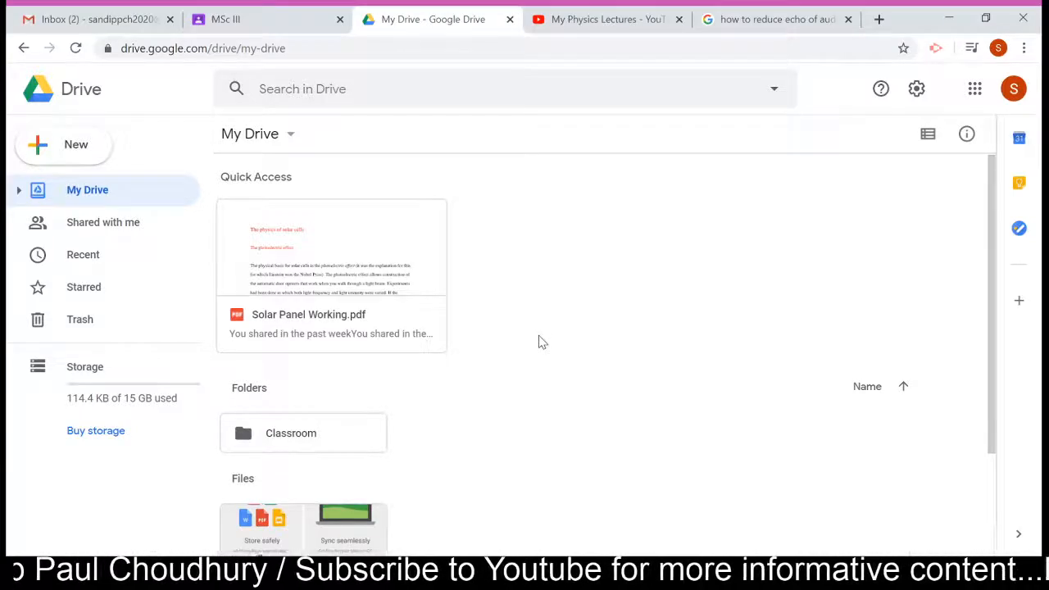
{"action": "left_click_drag", "start_coordinate": [295, 51], "coordinate": [113, 77]}
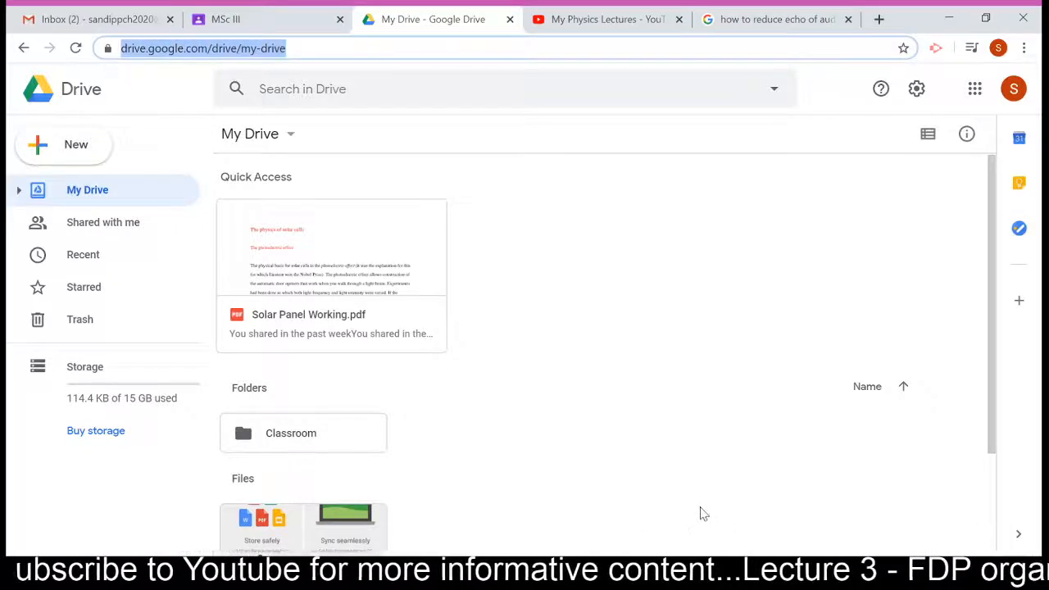
{"action": "left_click", "coordinate": [708, 470]}
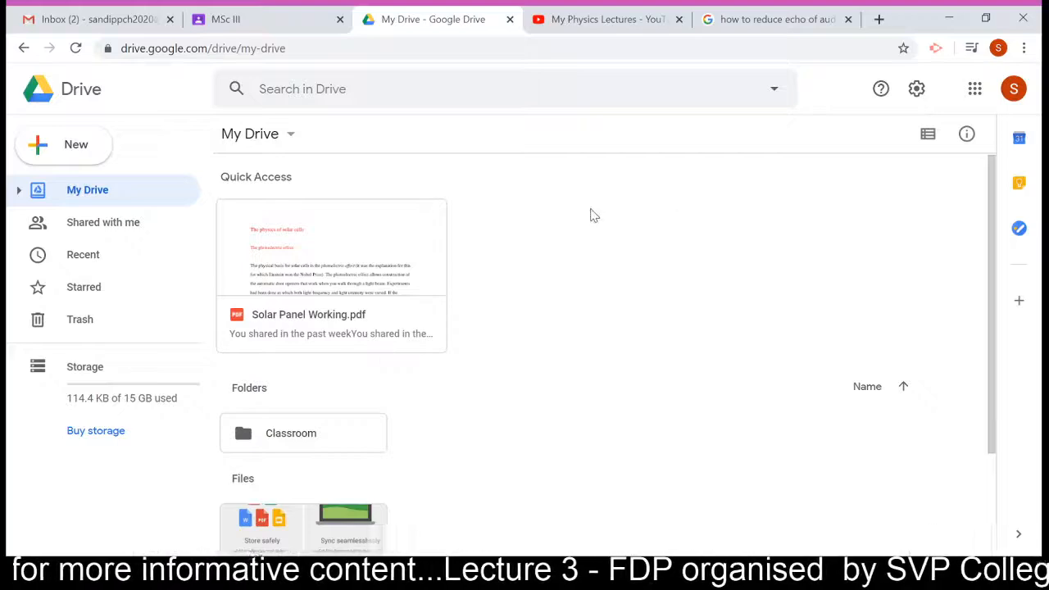
Switch to Google Classroom and open the Book 1 material from the MSc III stream
{"action": "left_click", "coordinate": [218, 25]}
{"action": "scroll", "coordinate": [522, 318], "scroll_direction": "down", "scroll_amount": 2}
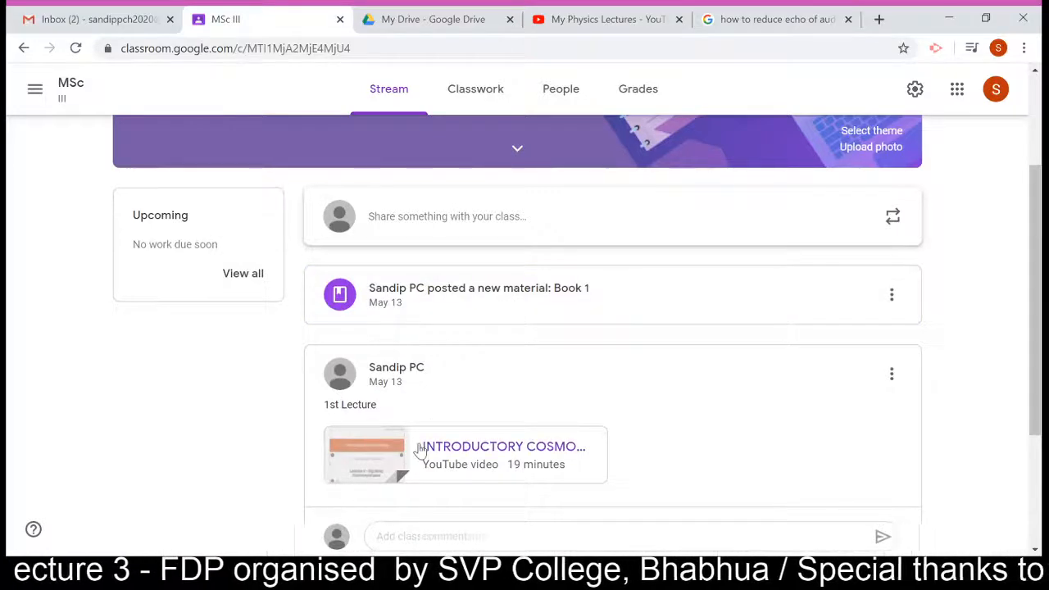
{"action": "left_click", "coordinate": [450, 306]}
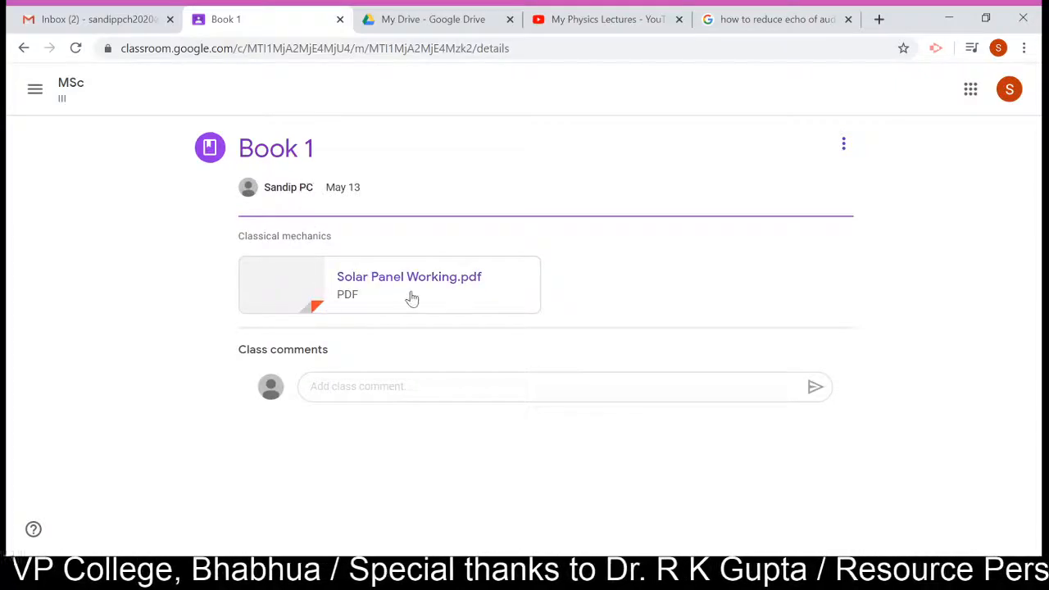
Switch to Google Drive, look inside the Classroom folder and return to My Drive
{"action": "left_click", "coordinate": [433, 24]}
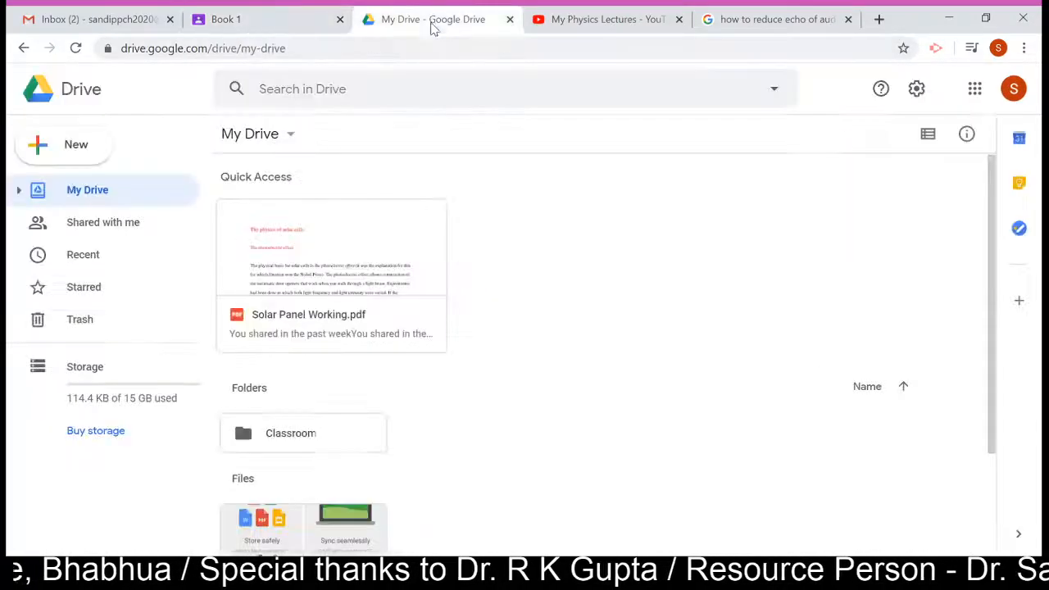
{"action": "scroll", "coordinate": [459, 400], "scroll_direction": "down", "scroll_amount": 1}
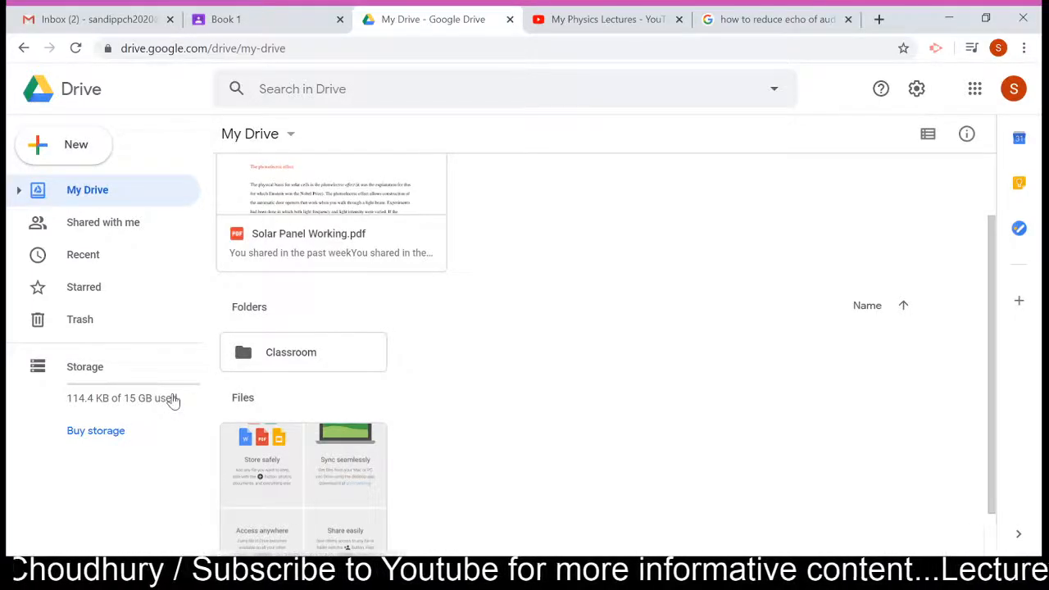
{"action": "double_click", "coordinate": [293, 361]}
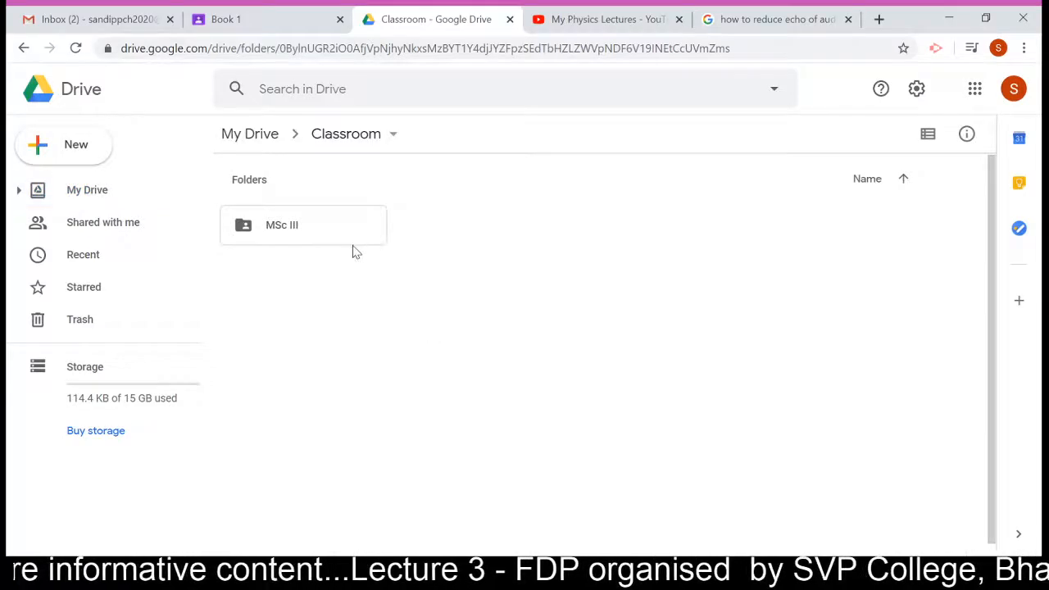
{"action": "left_click", "coordinate": [250, 136]}
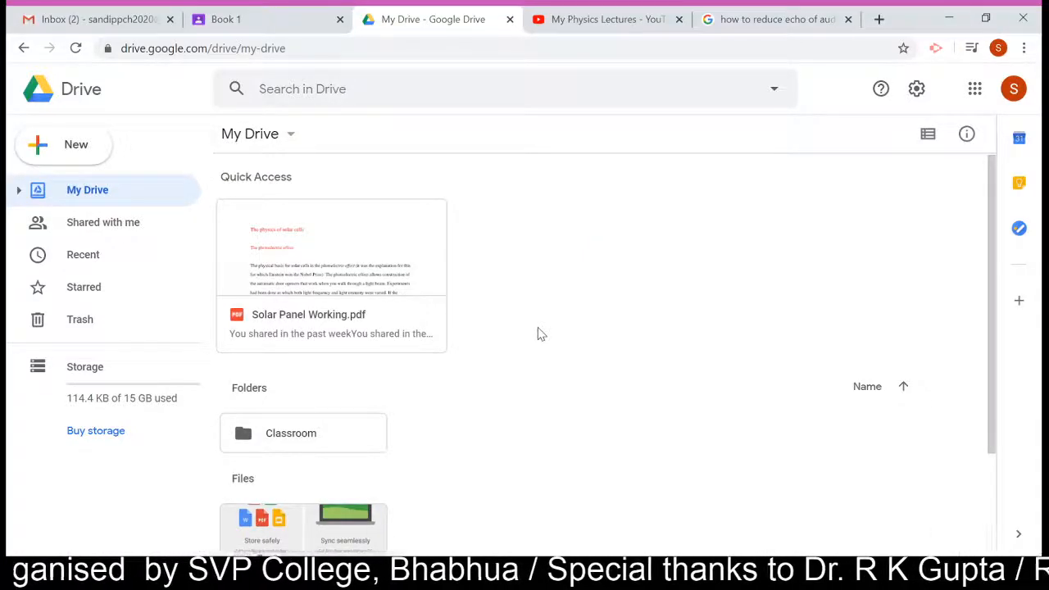
Switch to Google Classroom and start a new assignment in the MSc III classwork, dismissing the rubric tip
{"action": "left_click", "coordinate": [242, 18]}
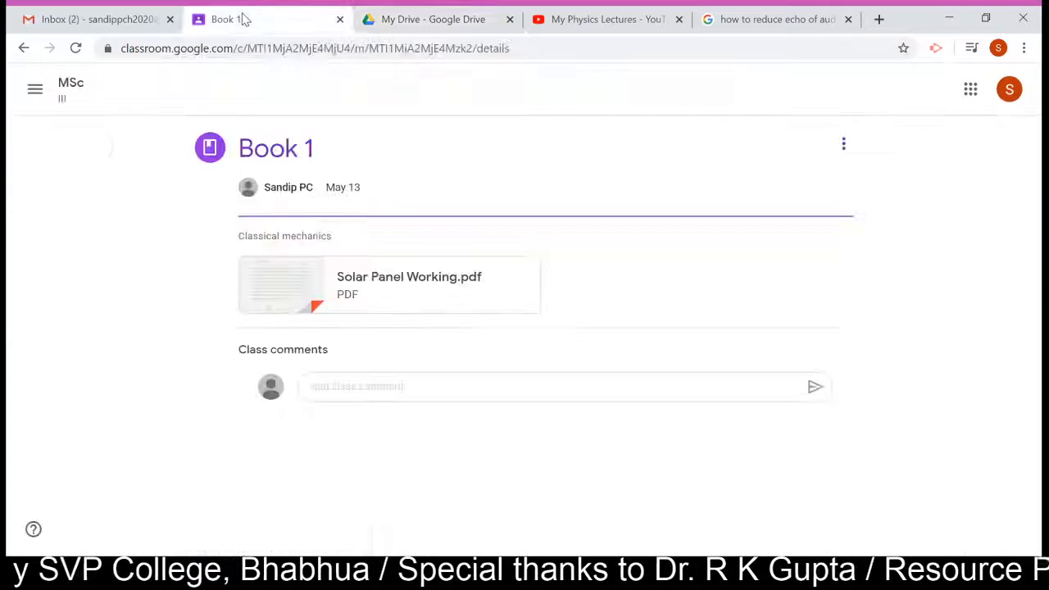
{"action": "left_click", "coordinate": [66, 86]}
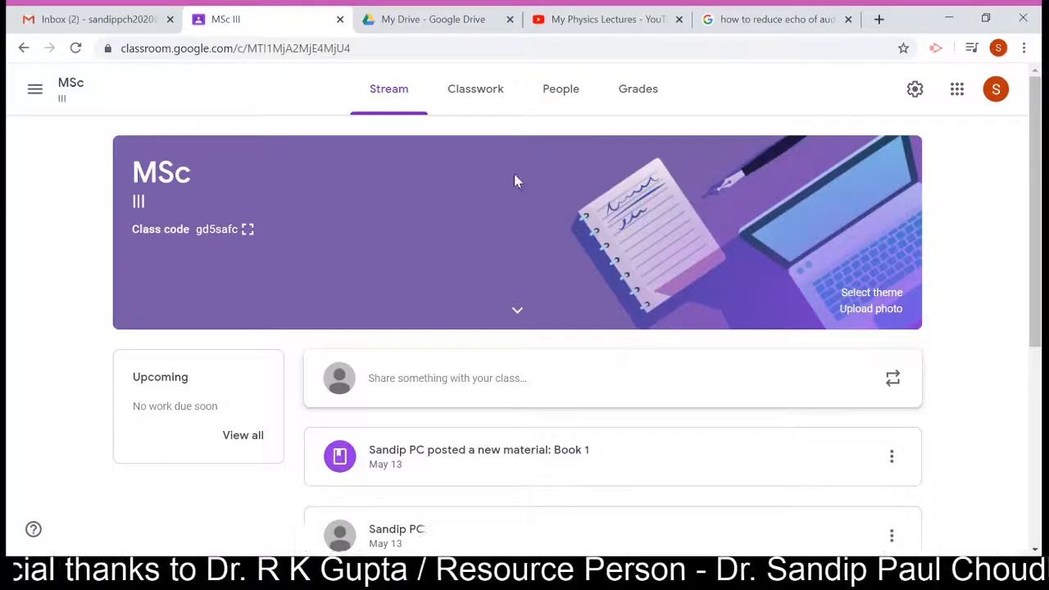
{"action": "left_click", "coordinate": [487, 105]}
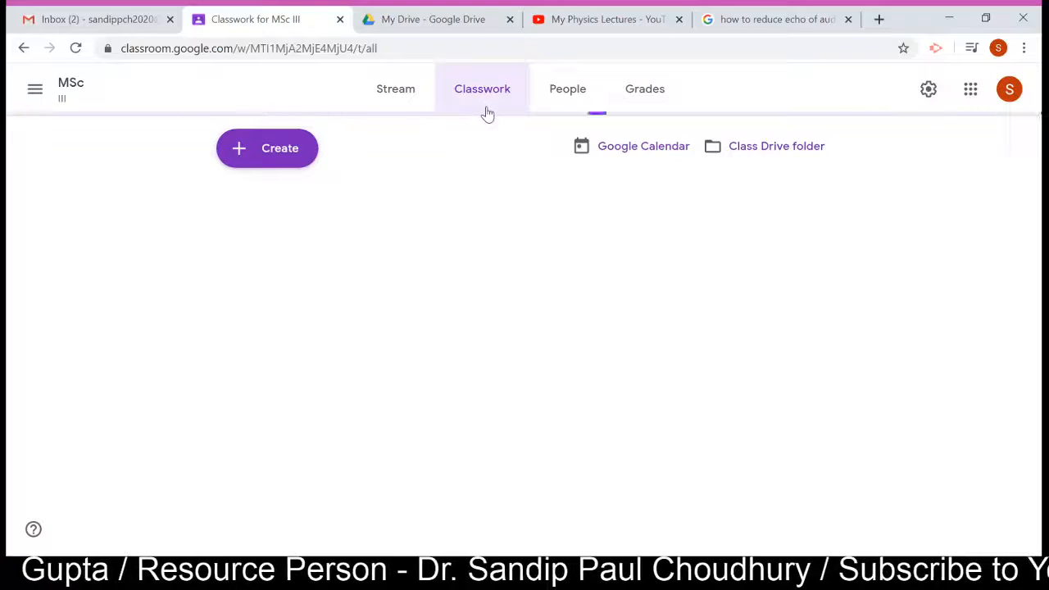
{"action": "left_click", "coordinate": [292, 152]}
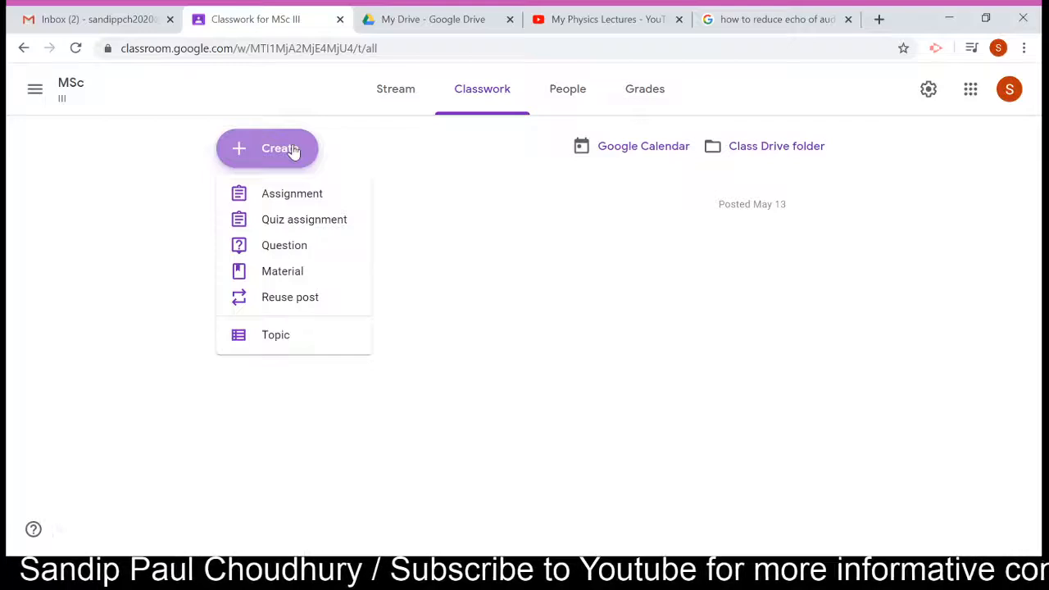
{"action": "left_click", "coordinate": [300, 202]}
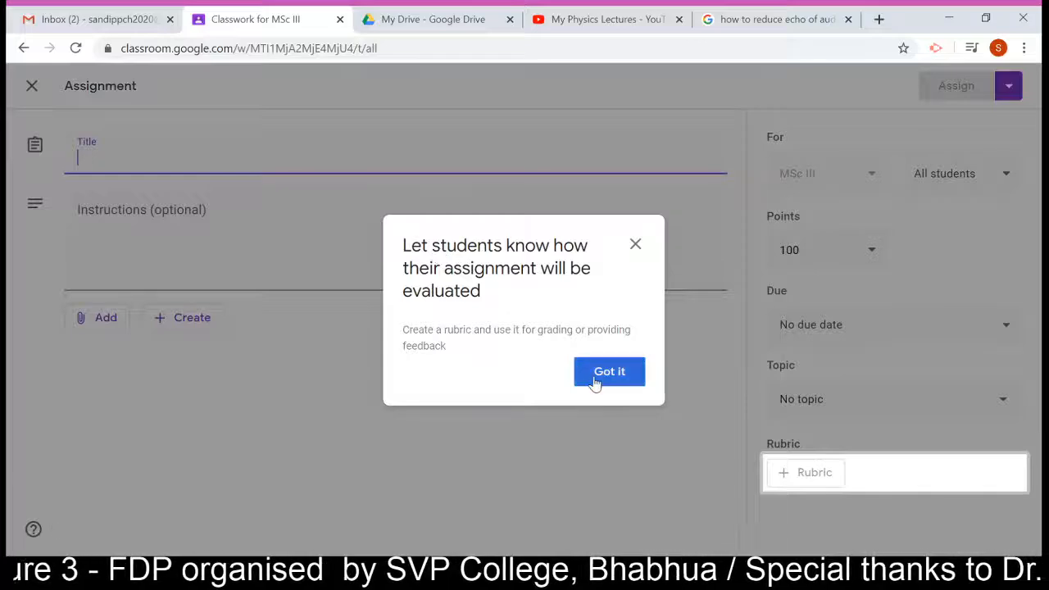
{"action": "left_click", "coordinate": [593, 381]}
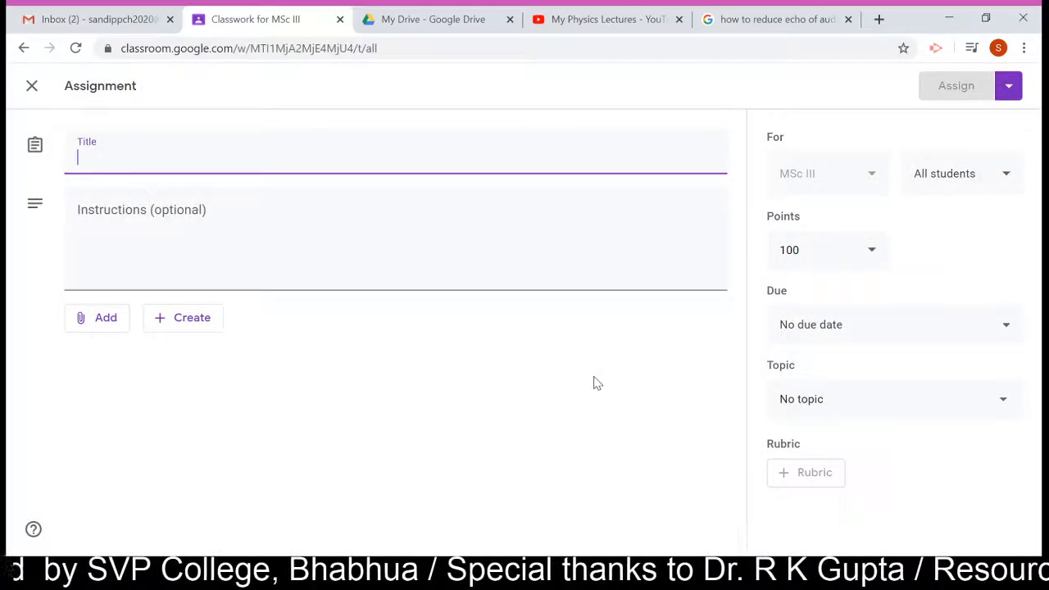
Upload walker2019.pdf from the device as the assignment's attachment and dismiss the sharing settings tip
{"action": "left_click", "coordinate": [100, 329]}
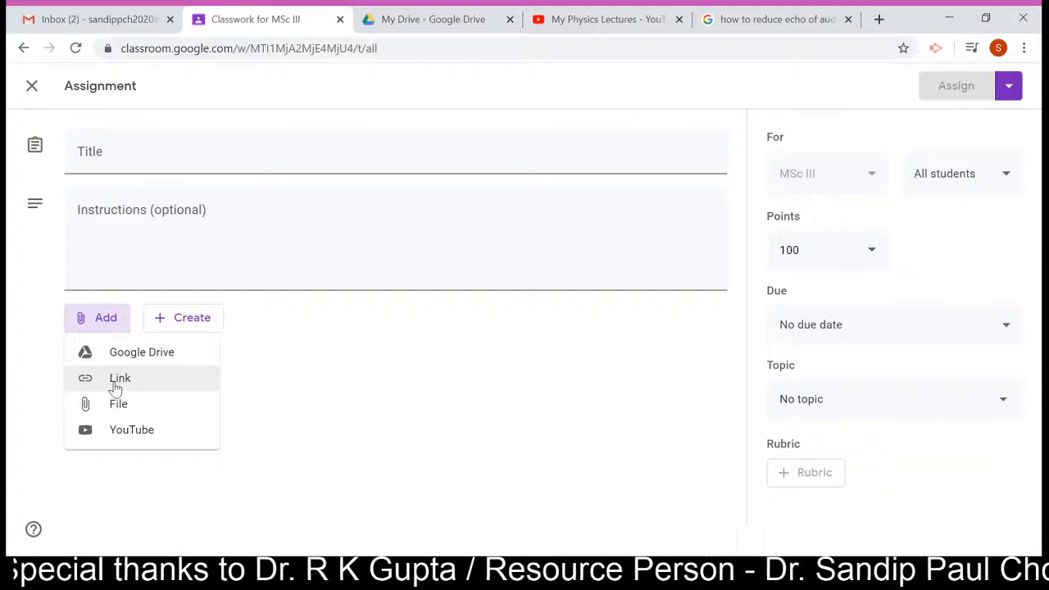
{"action": "left_click", "coordinate": [116, 408]}
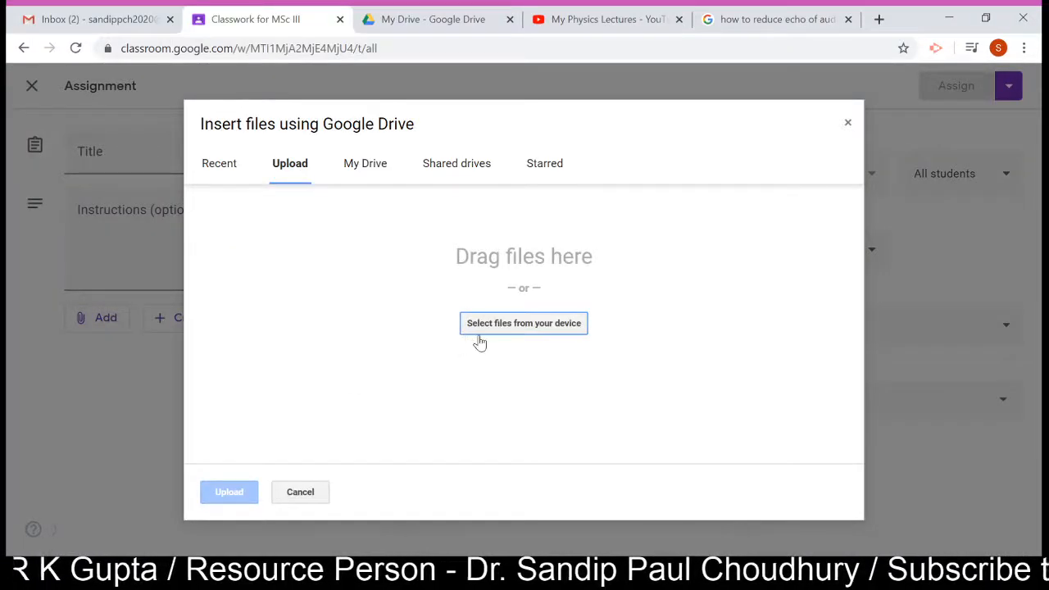
{"action": "left_click", "coordinate": [492, 331]}
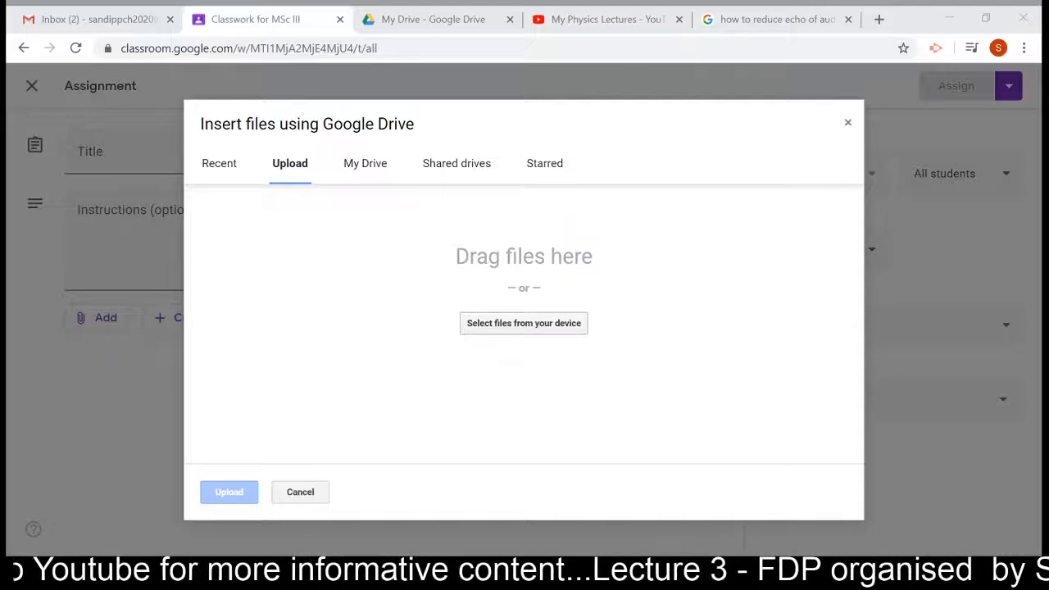
{"action": "left_click", "coordinate": [532, 490]}
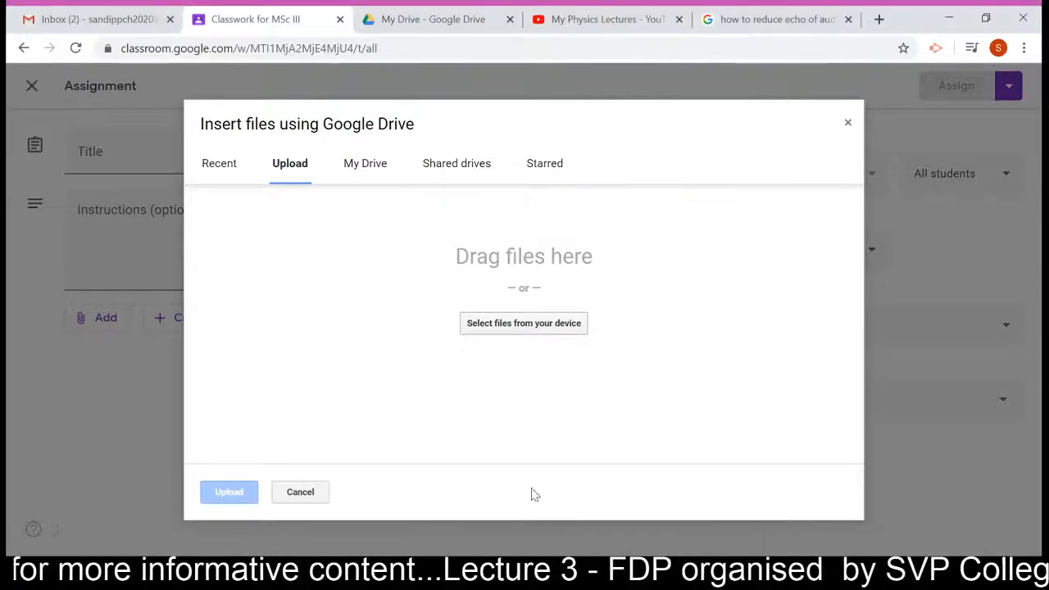
{"action": "left_click", "coordinate": [229, 491]}
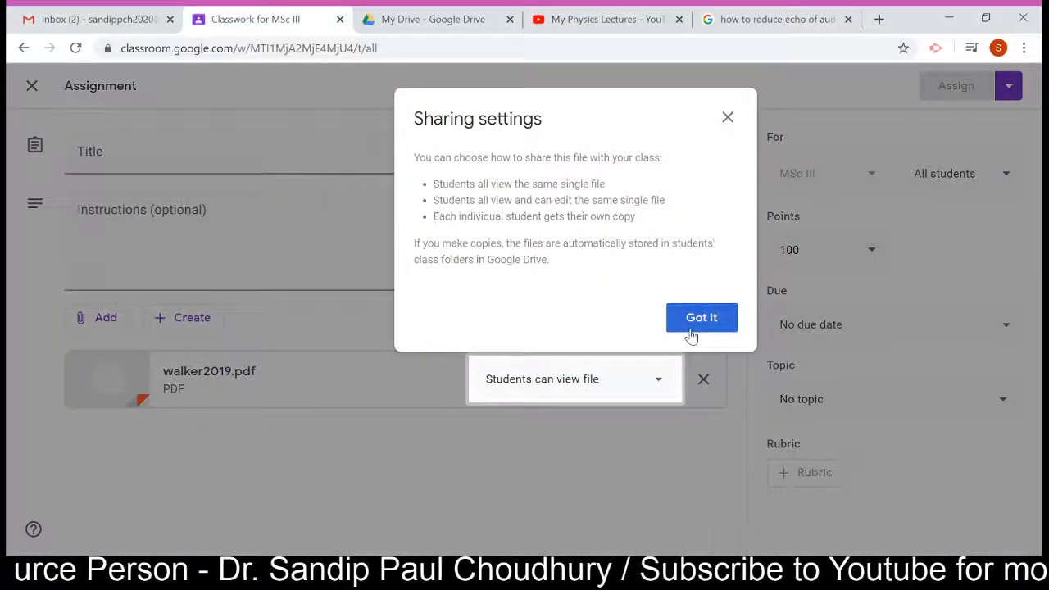
{"action": "left_click", "coordinate": [693, 333]}
Title the assignment "Assignment 1" and place the cursor in the instructions
{"action": "left_click", "coordinate": [126, 164]}
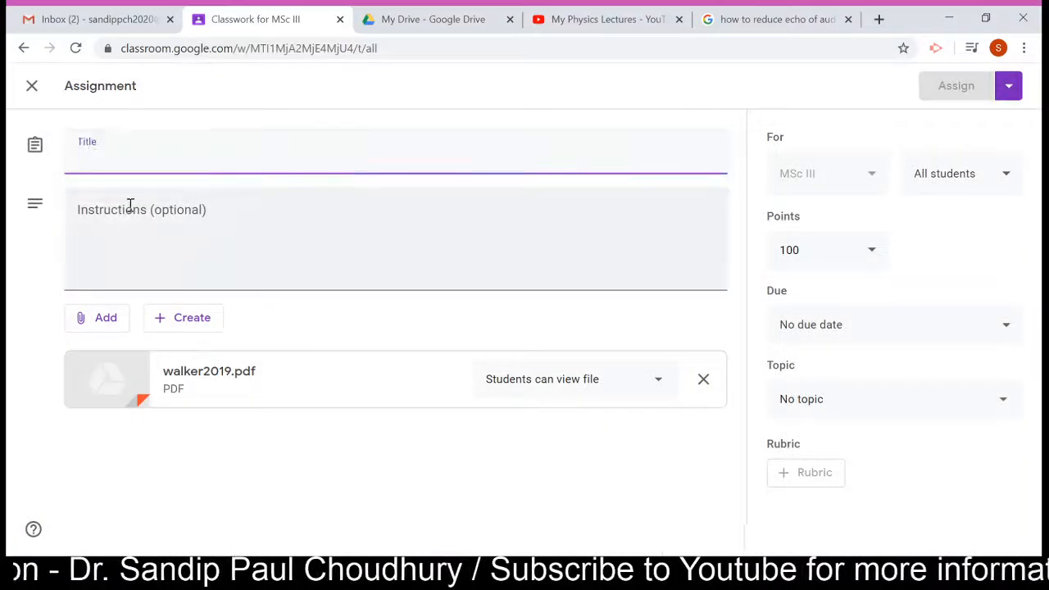
{"action": "type", "text": "Ass"}
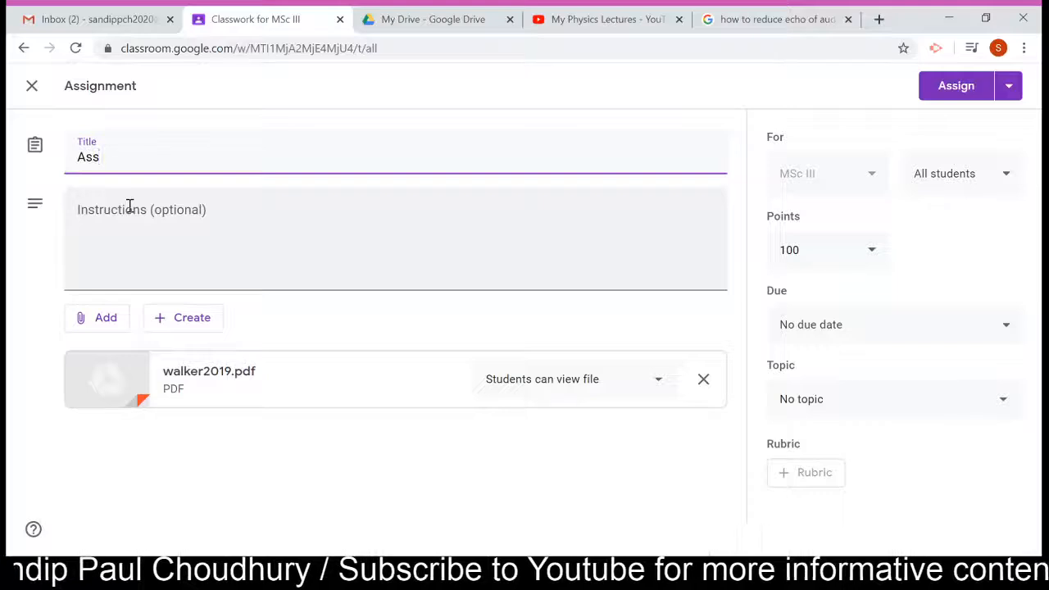
{"action": "type", "text": "ignmen"}
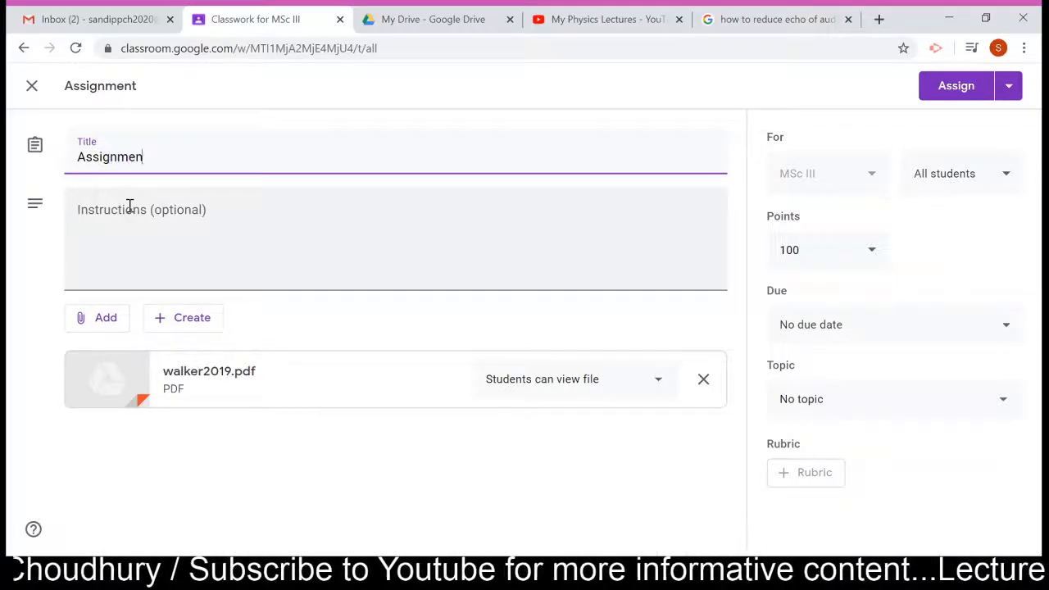
{"action": "type", "text": "t 1"}
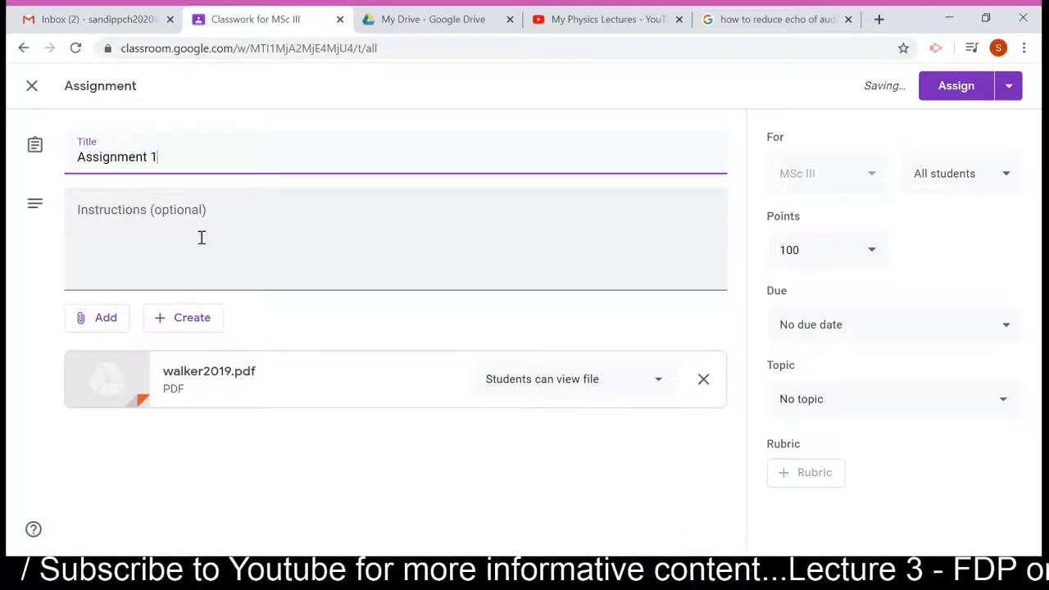
{"action": "left_click", "coordinate": [213, 248]}
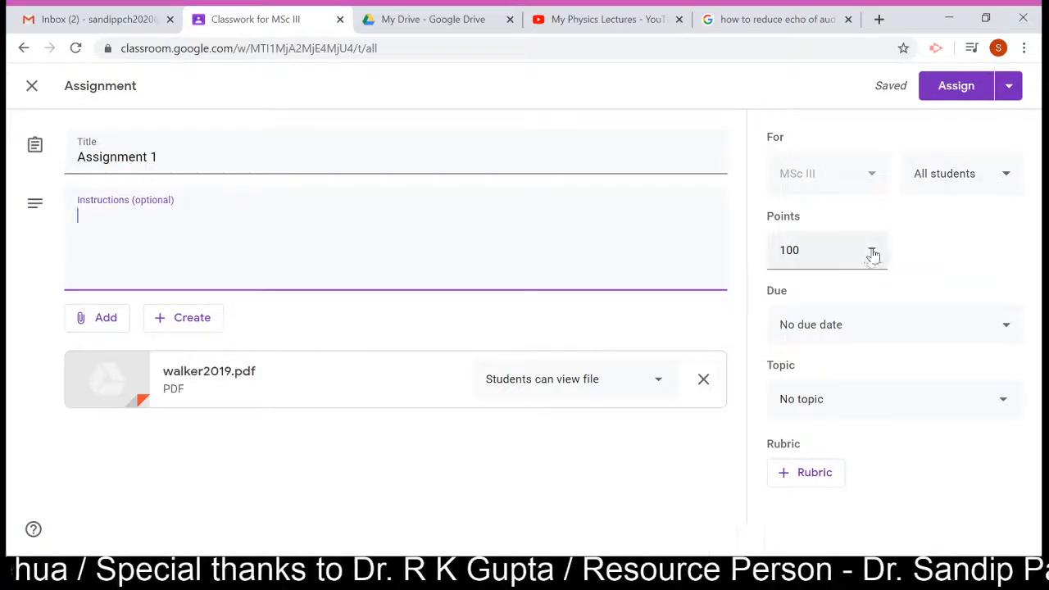
Set the assignment's points to 20
{"action": "left_click", "coordinate": [843, 250]}
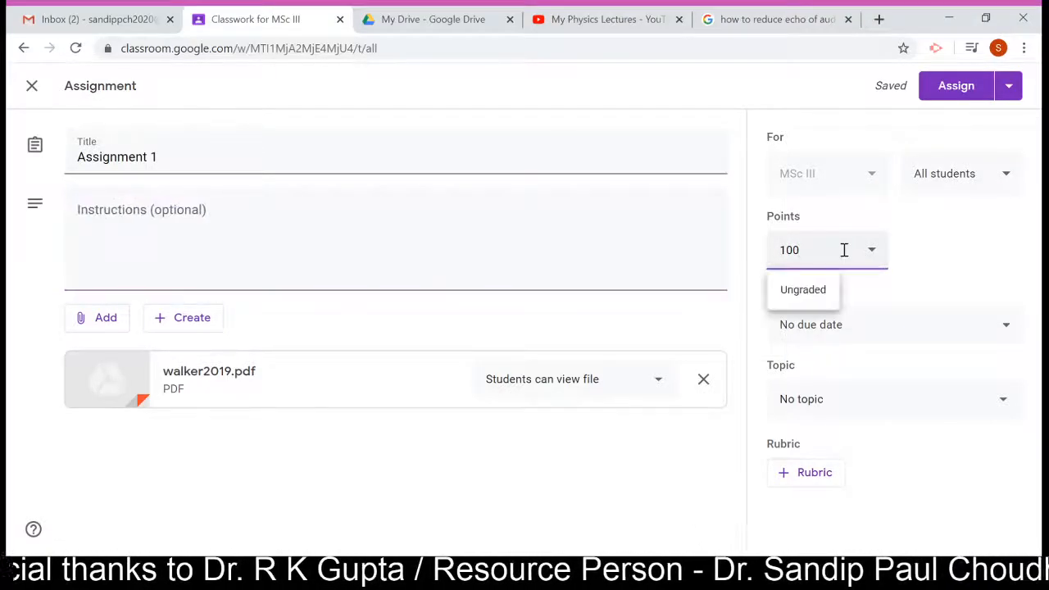
{"action": "left_click_drag", "start_coordinate": [836, 250], "coordinate": [778, 250]}
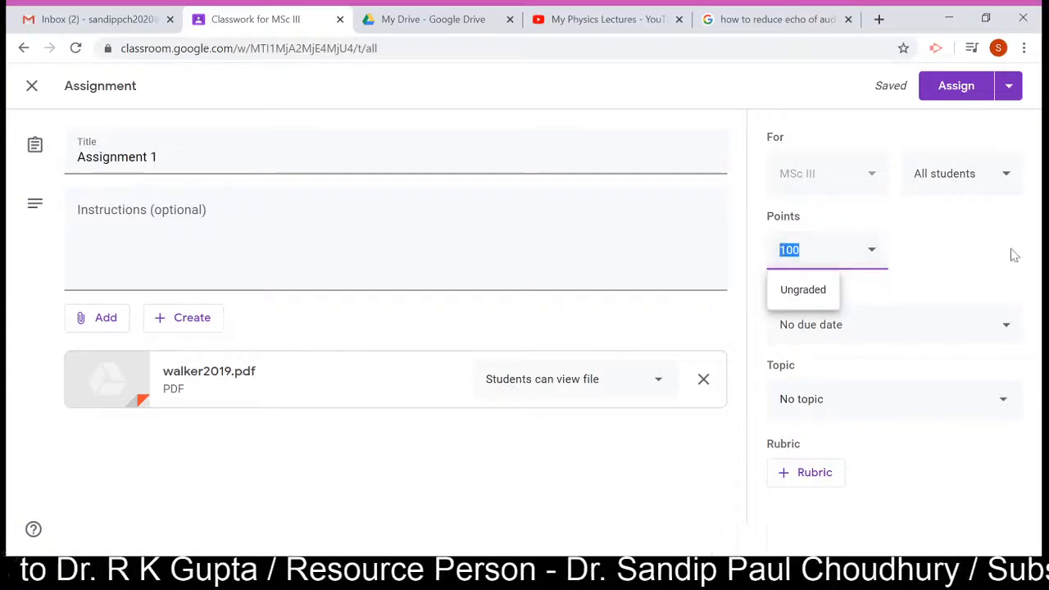
{"action": "type", "text": "2"}
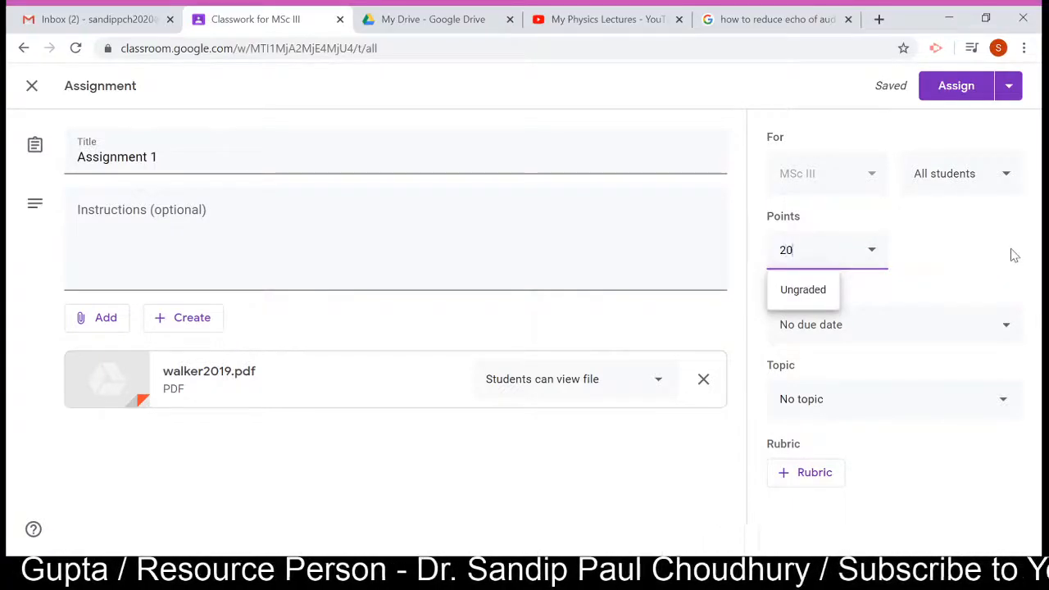
{"action": "type", "text": "0"}
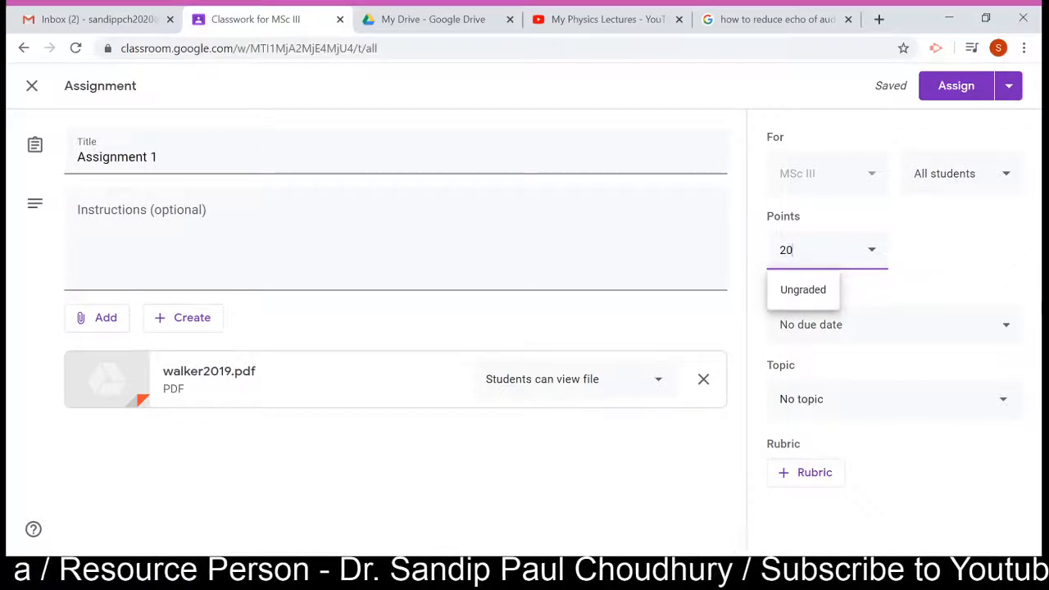
{"action": "left_click", "coordinate": [915, 262]}
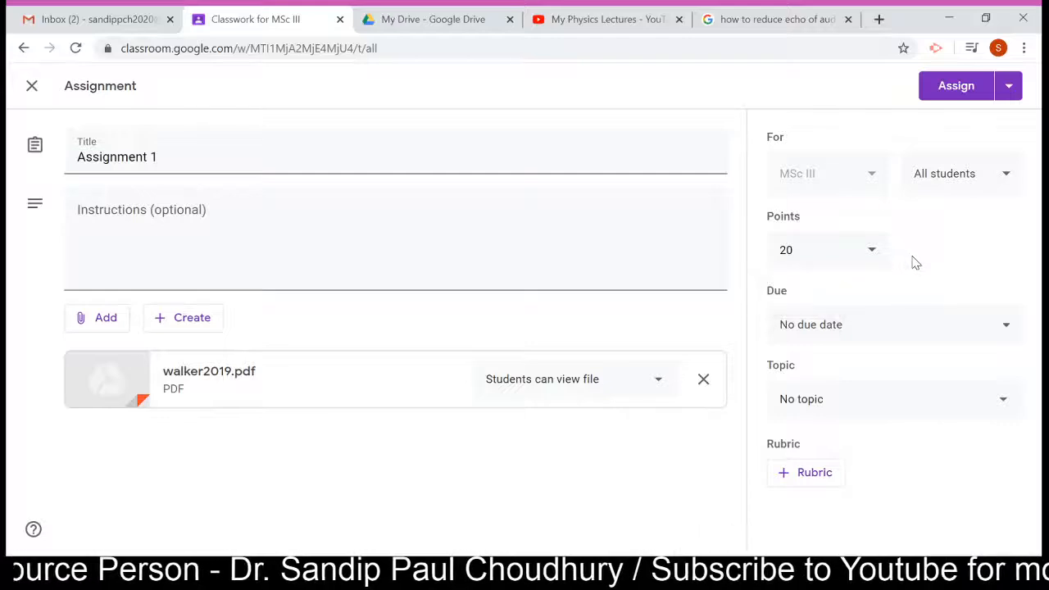
{"action": "left_click", "coordinate": [957, 189]}
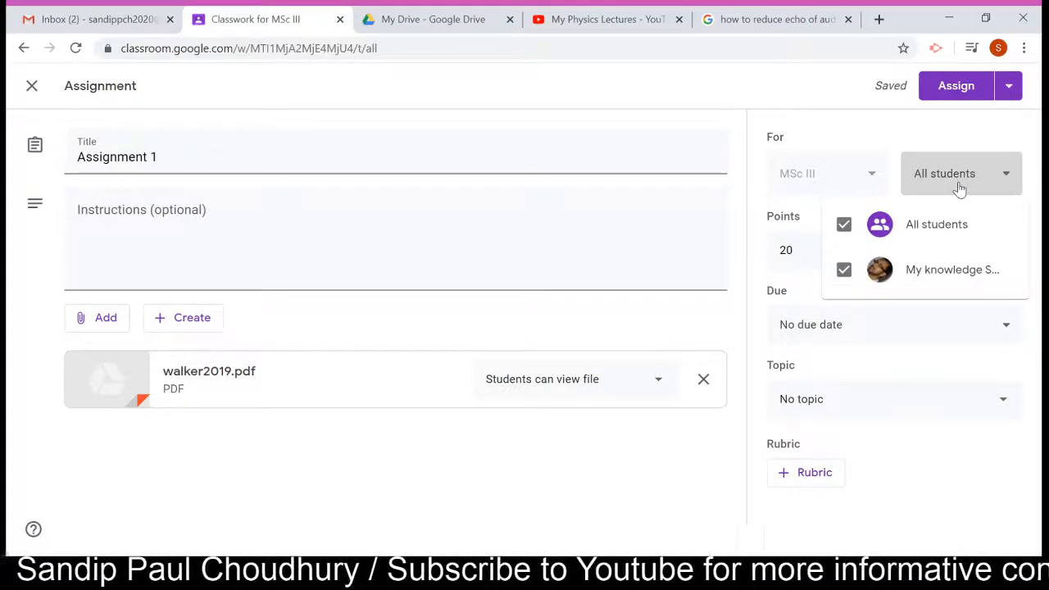
{"action": "left_click", "coordinate": [959, 187]}
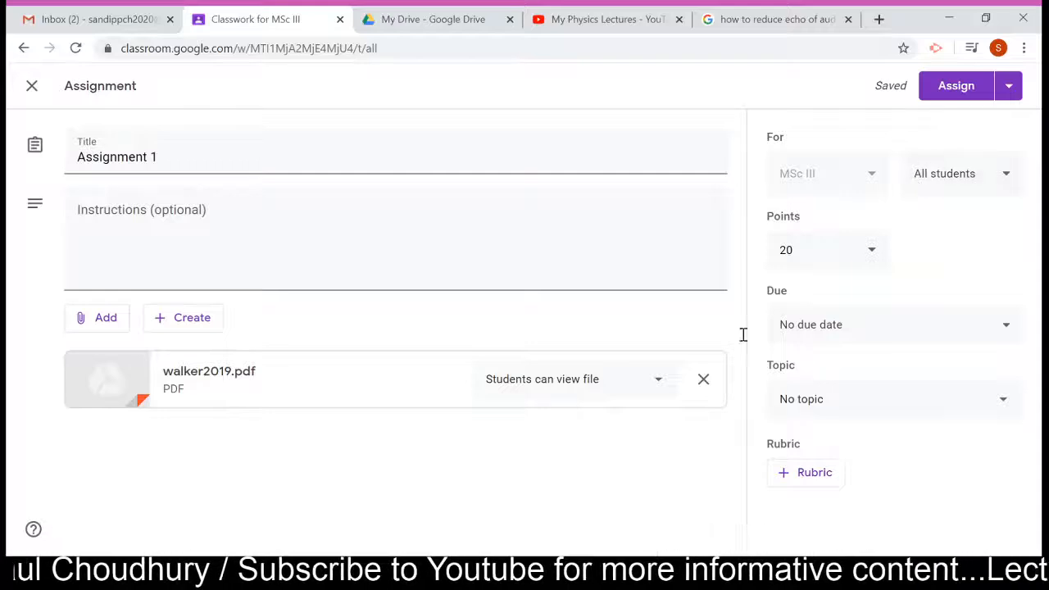
Set the assignment's due date to May 20, 2020 and its due time to 4:59 PM
{"action": "left_click", "coordinate": [830, 331]}
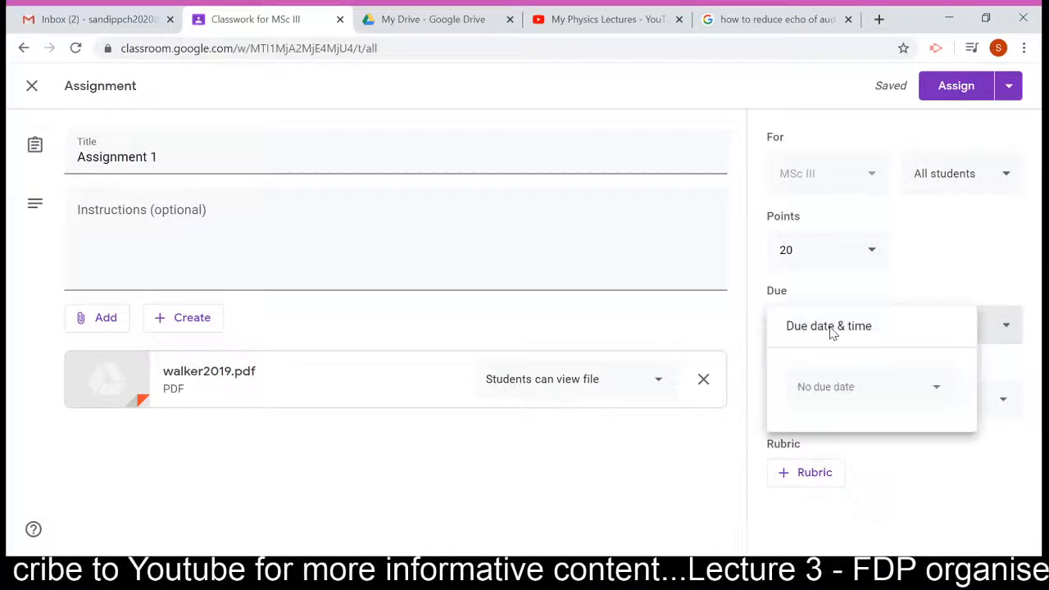
{"action": "left_click", "coordinate": [834, 390]}
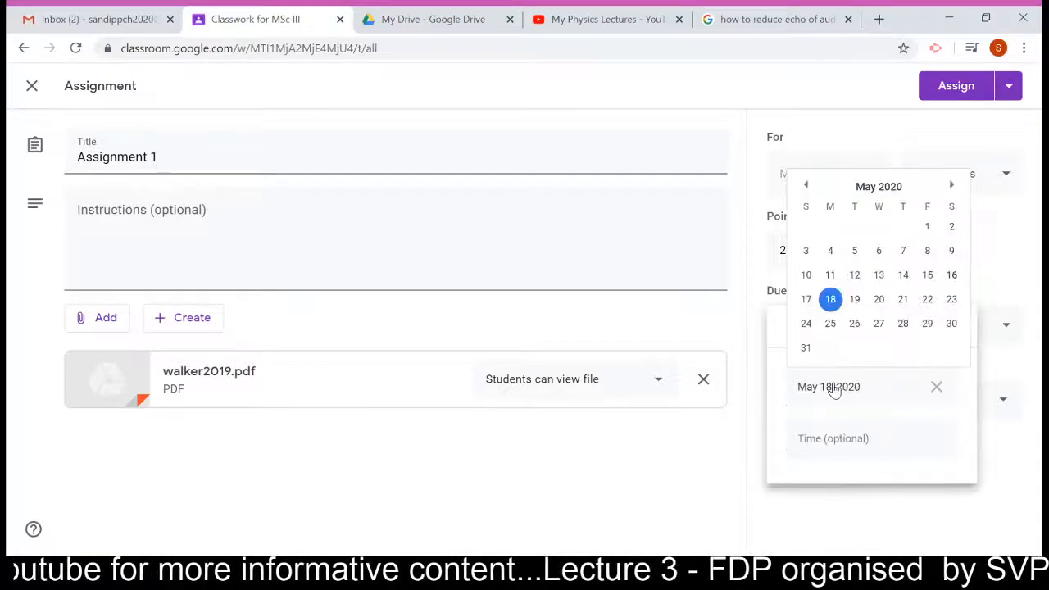
{"action": "left_click", "coordinate": [879, 300]}
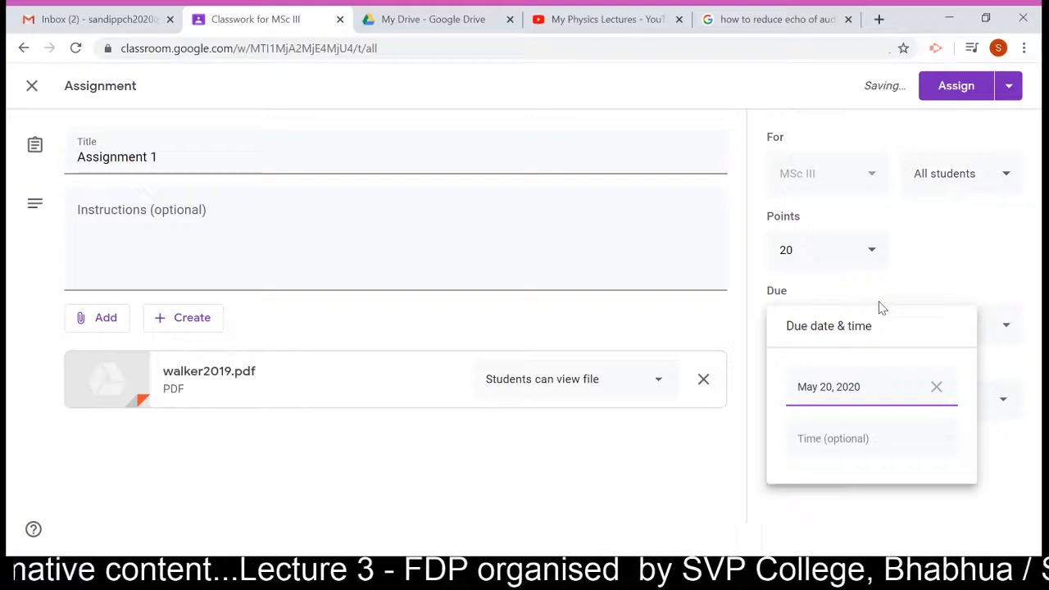
{"action": "left_click", "coordinate": [847, 437]}
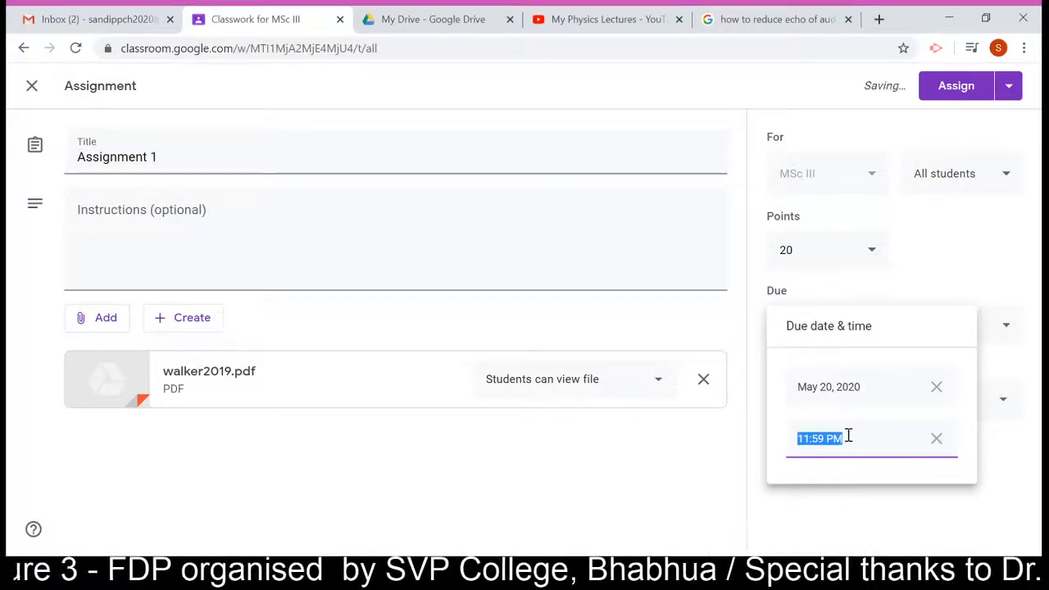
{"action": "left_click", "coordinate": [849, 436]}
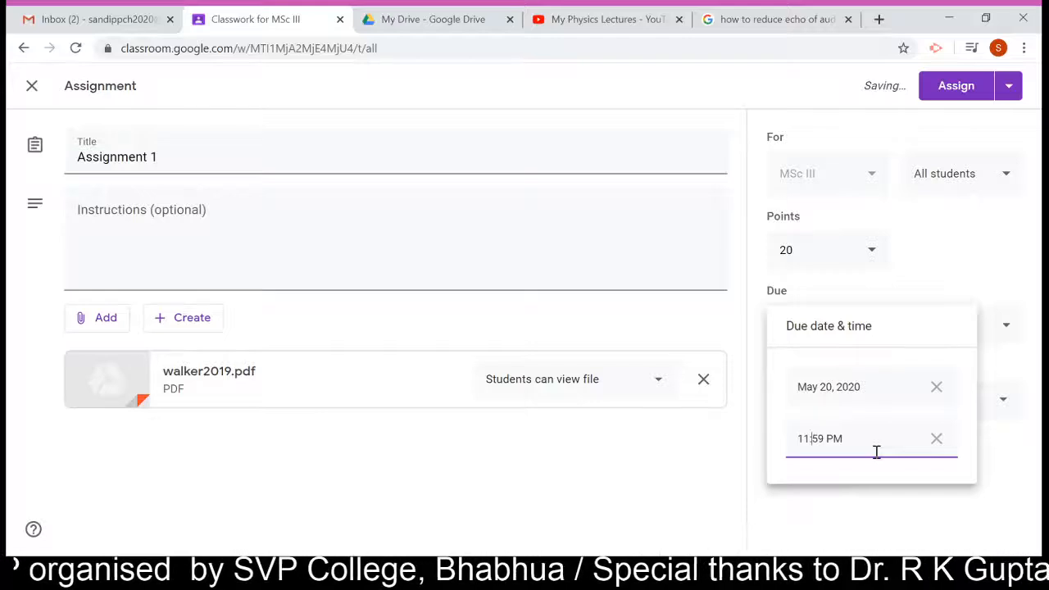
{"action": "key", "text": "BackSpace"}
{"action": "key", "text": "BackSpace"}
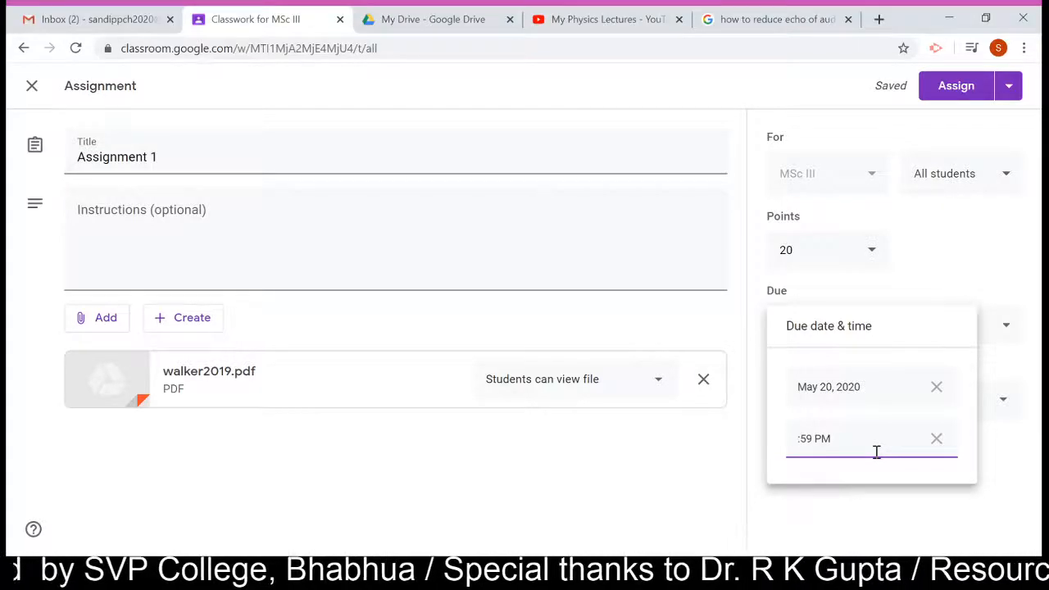
{"action": "type", "text": "4"}
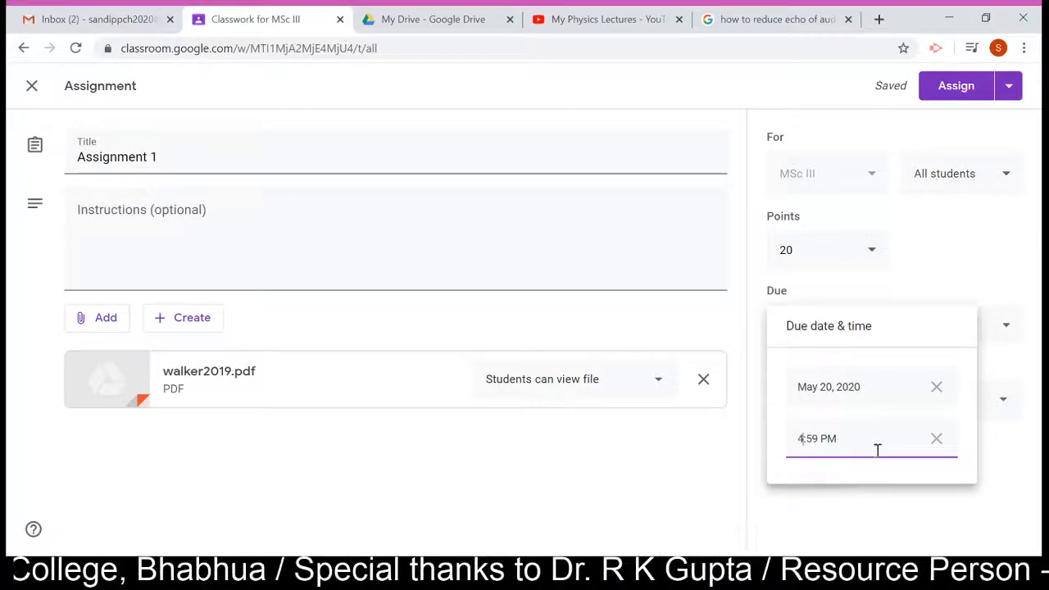
{"action": "left_click", "coordinate": [997, 283]}
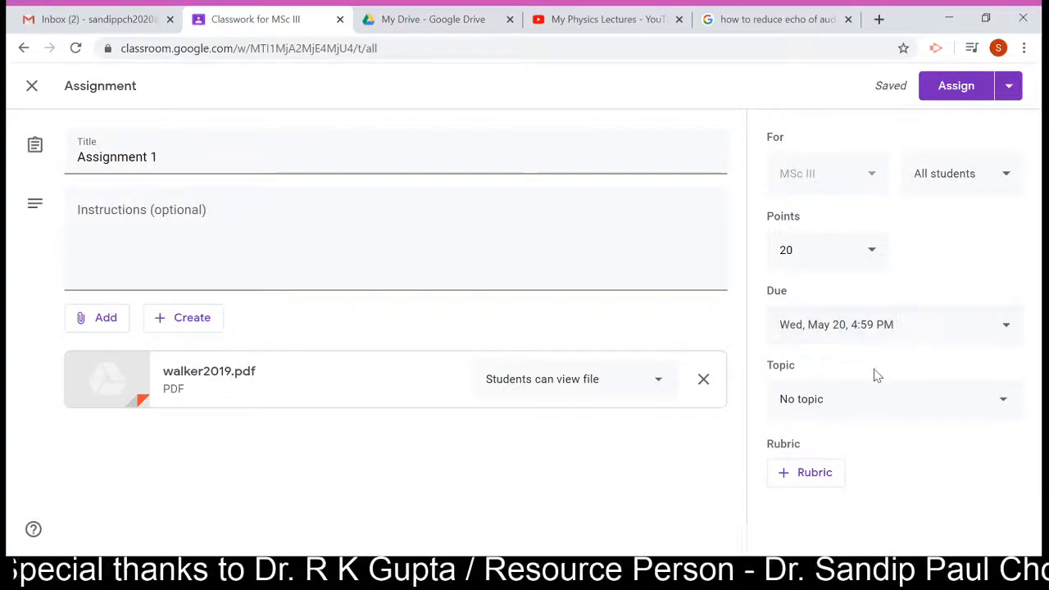
{"action": "left_click", "coordinate": [818, 402]}
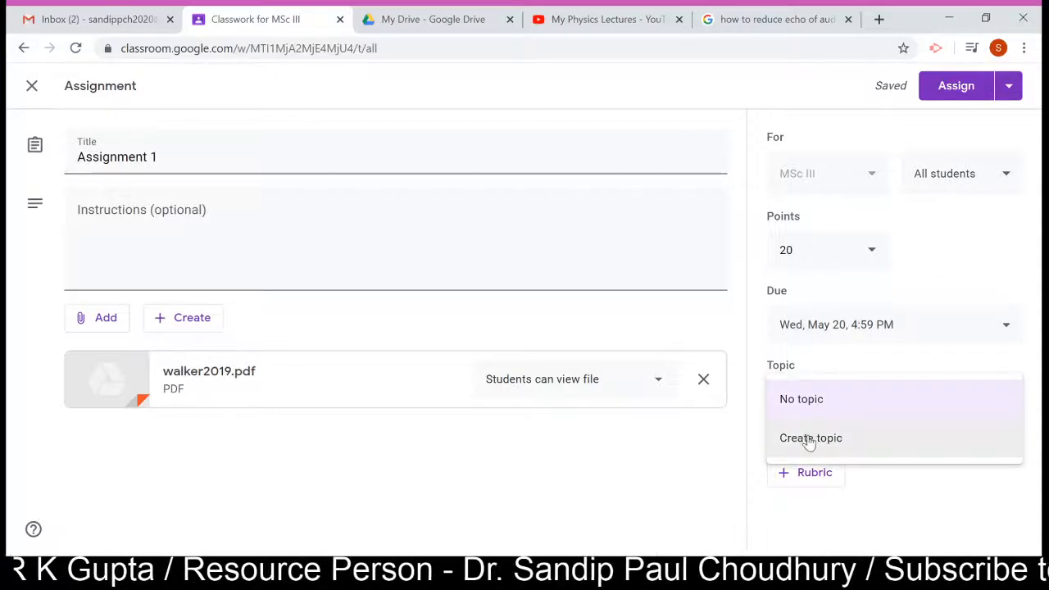
{"action": "left_click", "coordinate": [943, 271]}
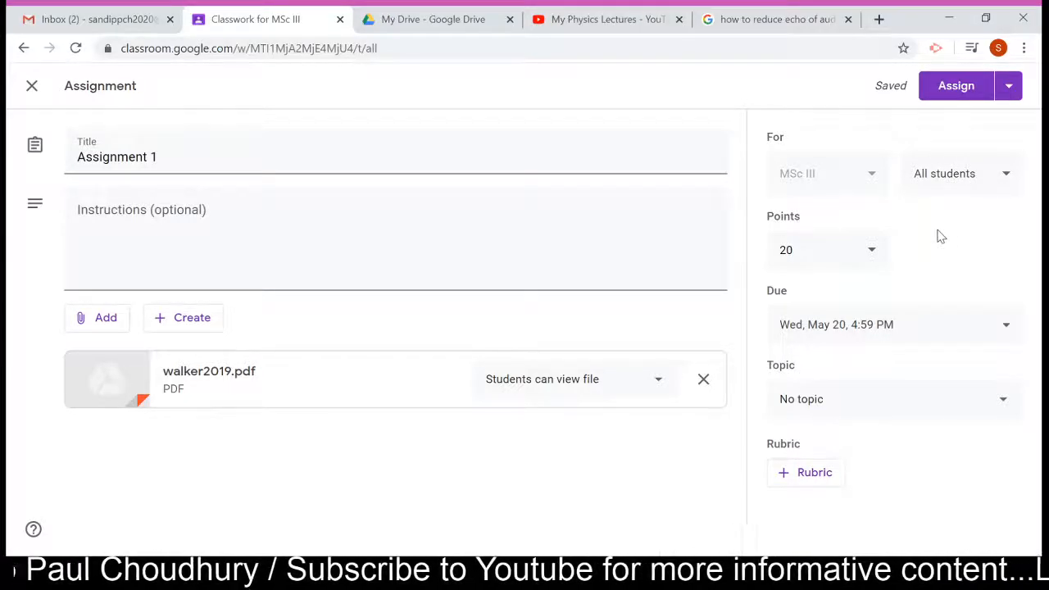
Schedule the assignment for posting on May 20, 2020 at 9:00 AM instead of assigning it immediately
{"action": "left_click", "coordinate": [1006, 96]}
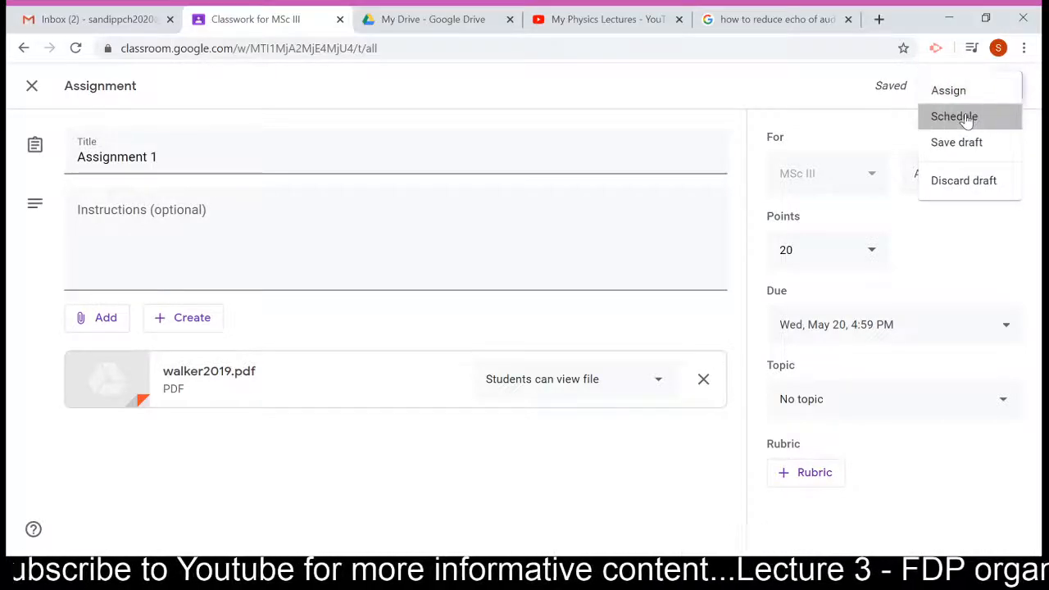
{"action": "left_click", "coordinate": [961, 117]}
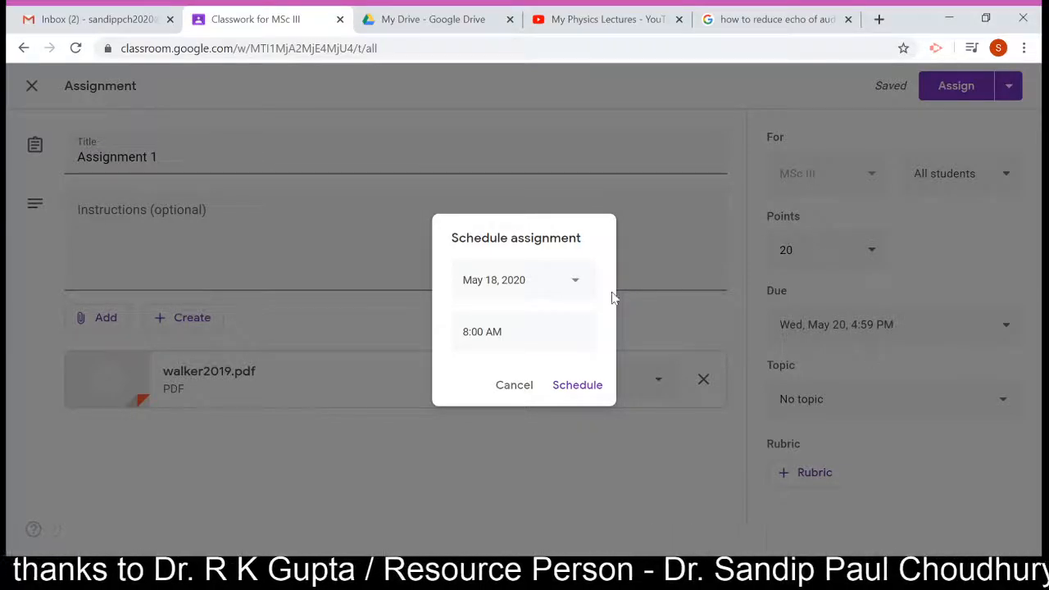
{"action": "left_click", "coordinate": [563, 288]}
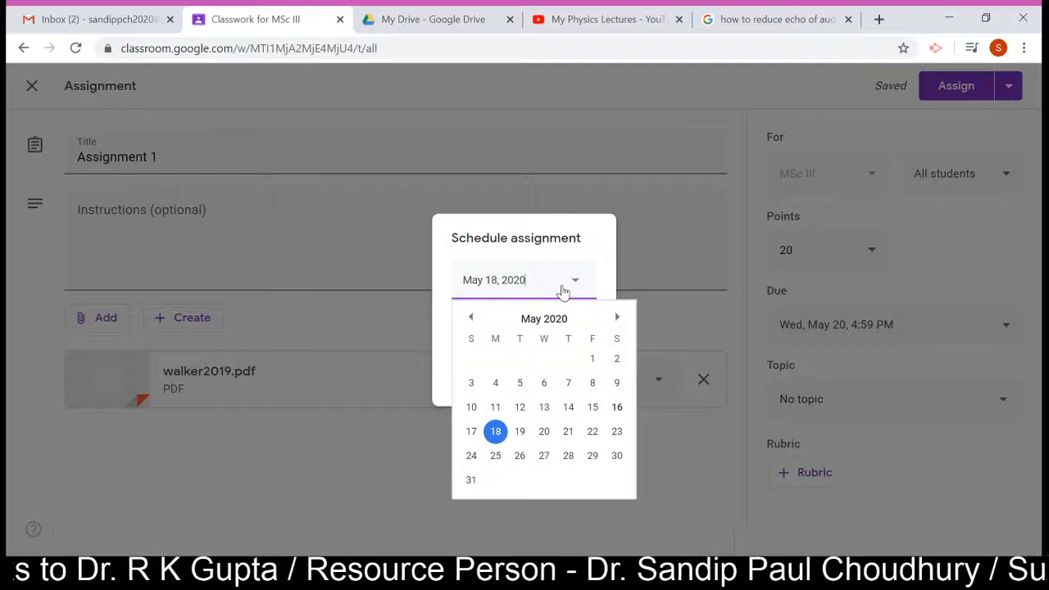
{"action": "left_click", "coordinate": [544, 432]}
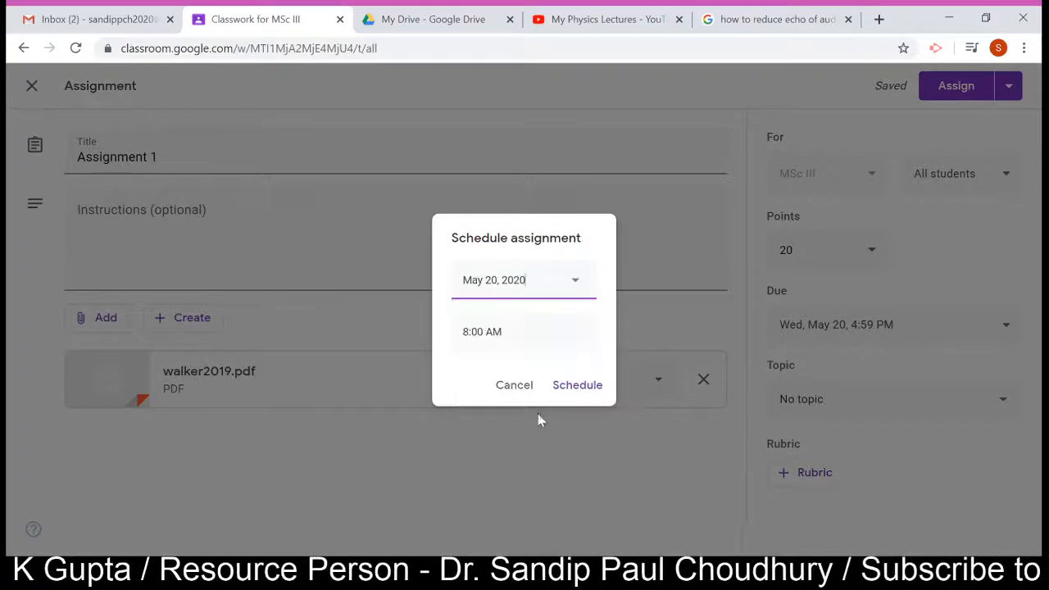
{"action": "left_click", "coordinate": [508, 336]}
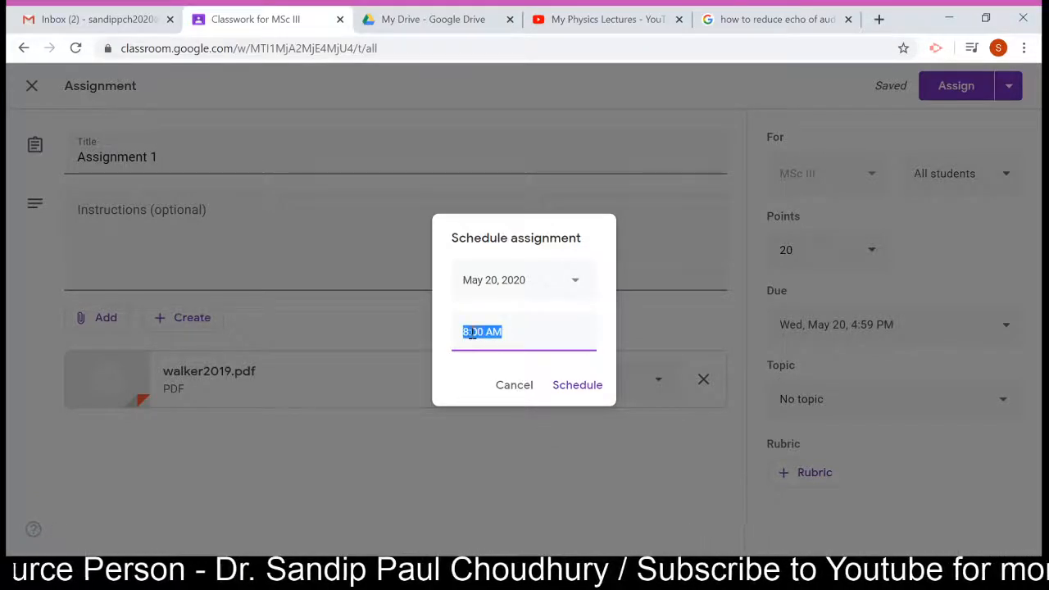
{"action": "left_click", "coordinate": [471, 332]}
{"action": "key", "text": "BackSpace"}
{"action": "type", "text": "9"}
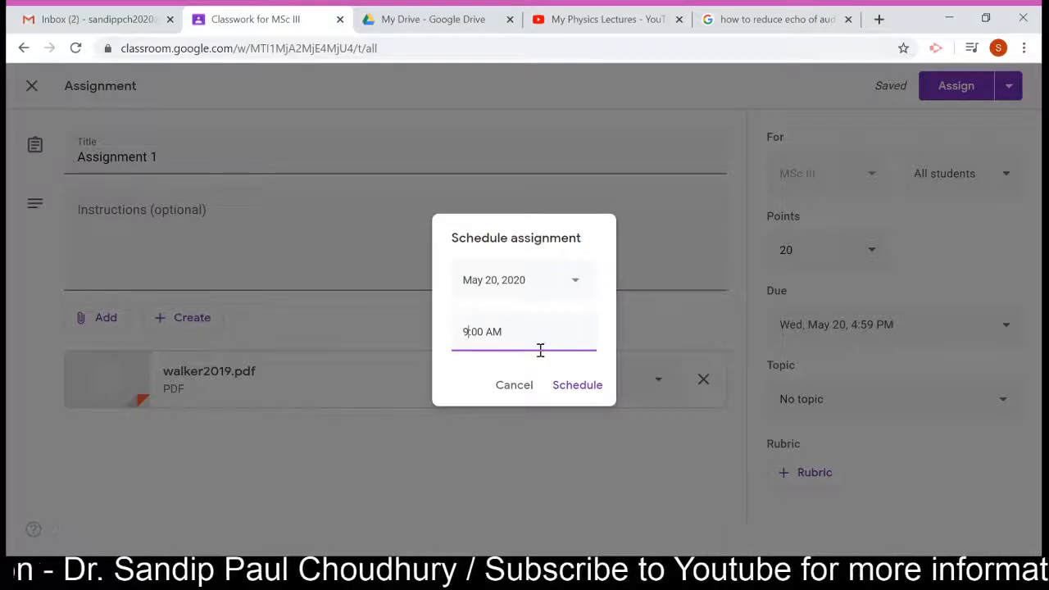
{"action": "left_click", "coordinate": [566, 385]}
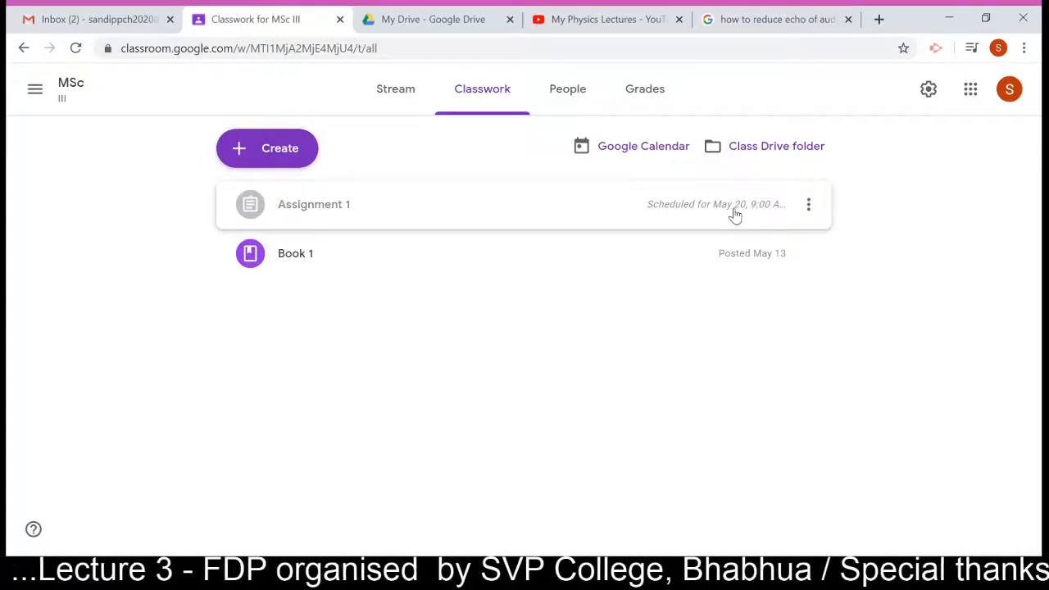
Check the class stream for the scheduled assignment and return to the classwork
{"action": "left_click", "coordinate": [412, 102]}
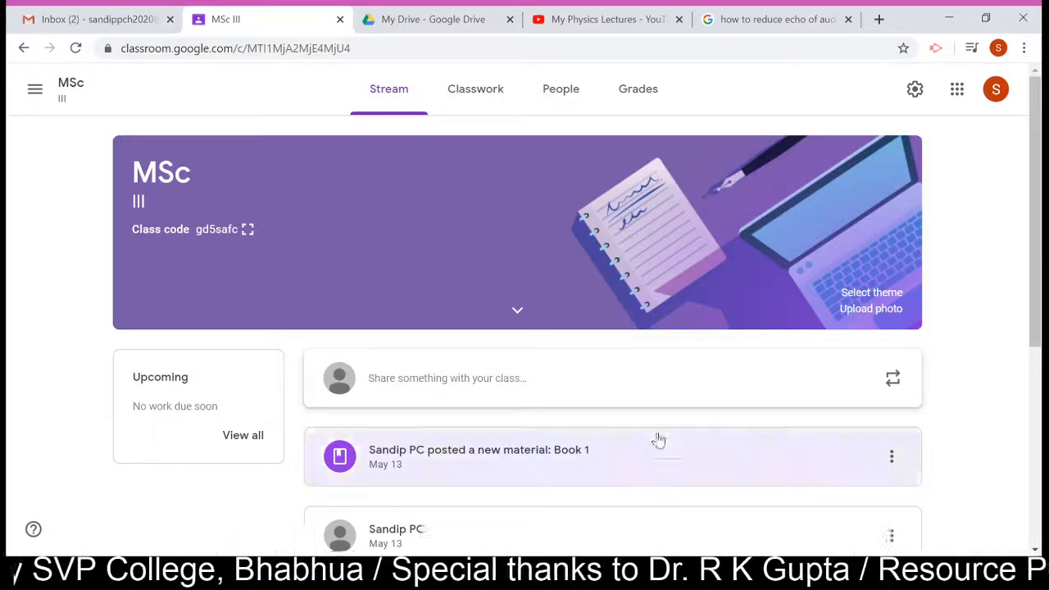
{"action": "left_click", "coordinate": [473, 100]}
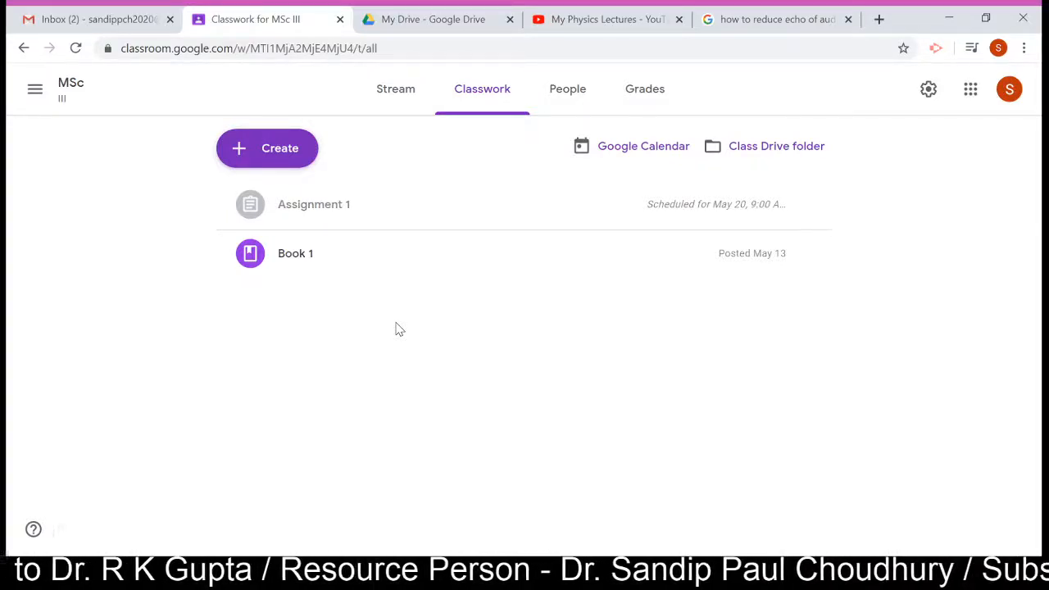
Start a new quiz assignment in the MSc III classwork and open its attached Blank Quiz form
{"action": "left_click", "coordinate": [287, 155]}
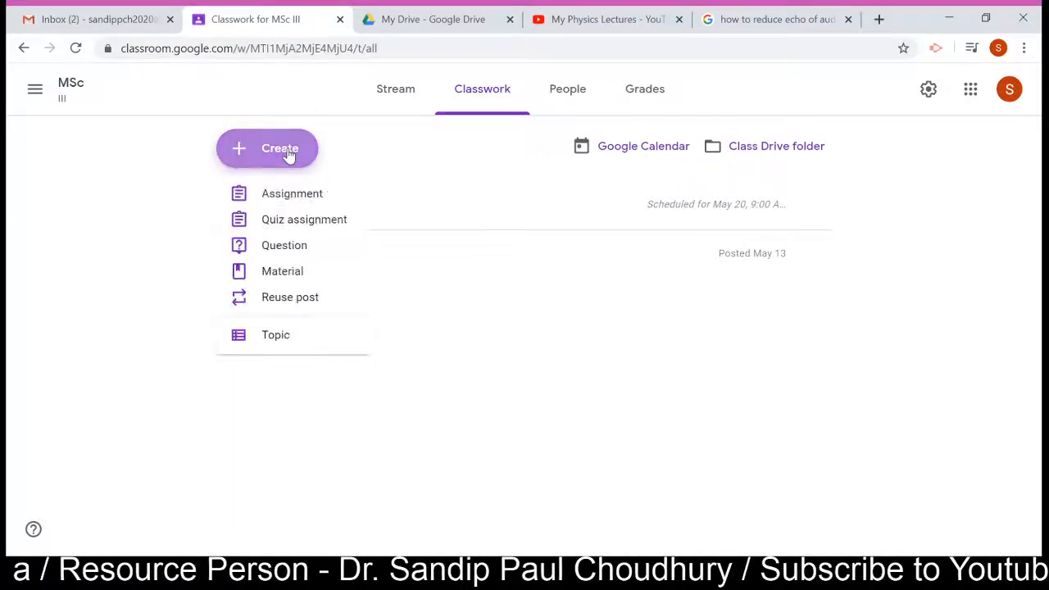
{"action": "left_click", "coordinate": [273, 223]}
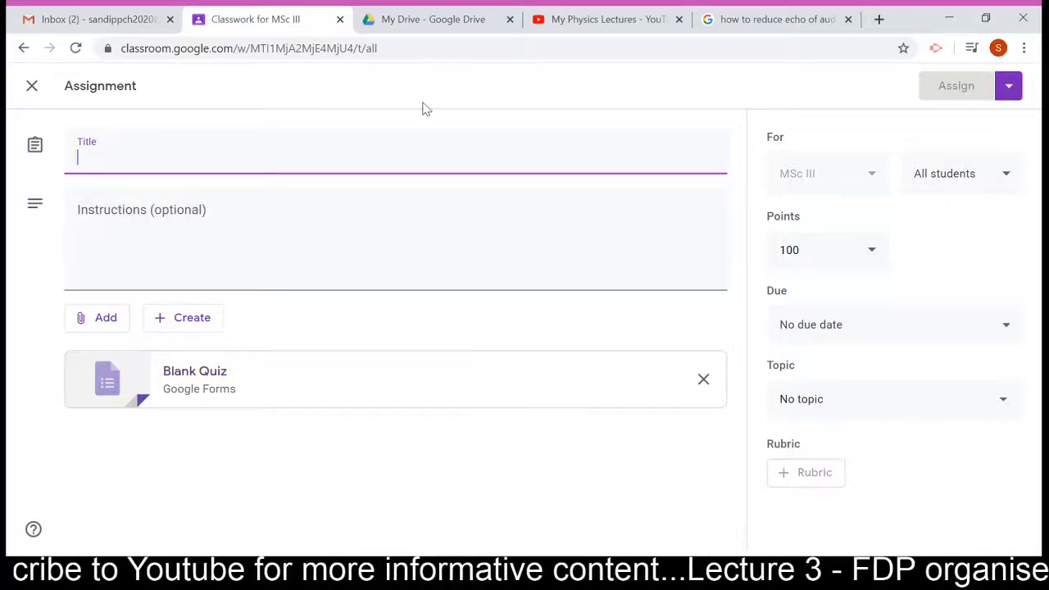
{"action": "left_click", "coordinate": [209, 395]}
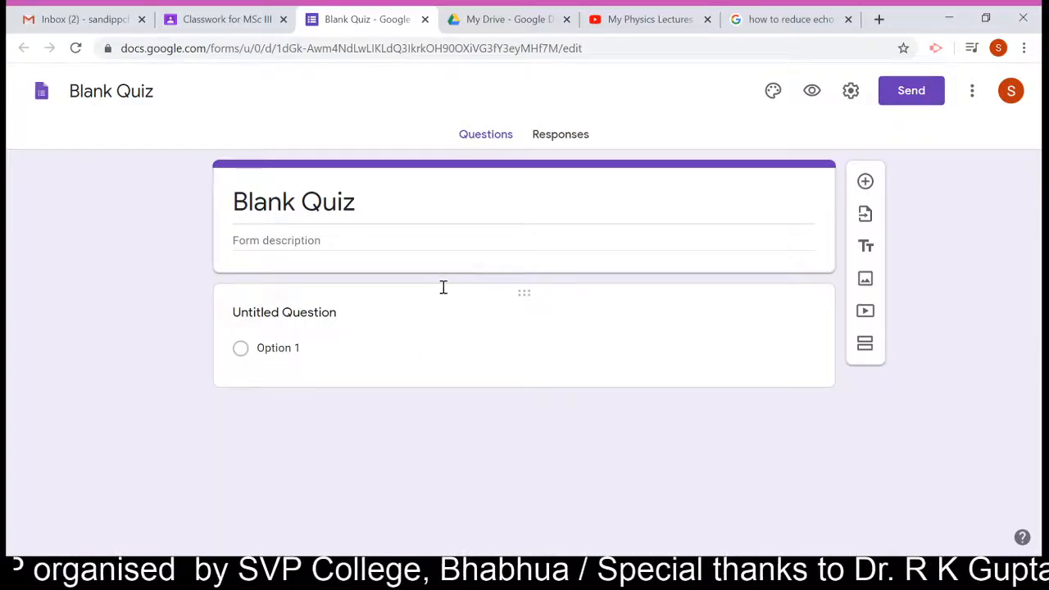
Switch to Google Drive, refresh My Drive and open the MSc III folder inside the Classroom folder
{"action": "left_click", "coordinate": [256, 24]}
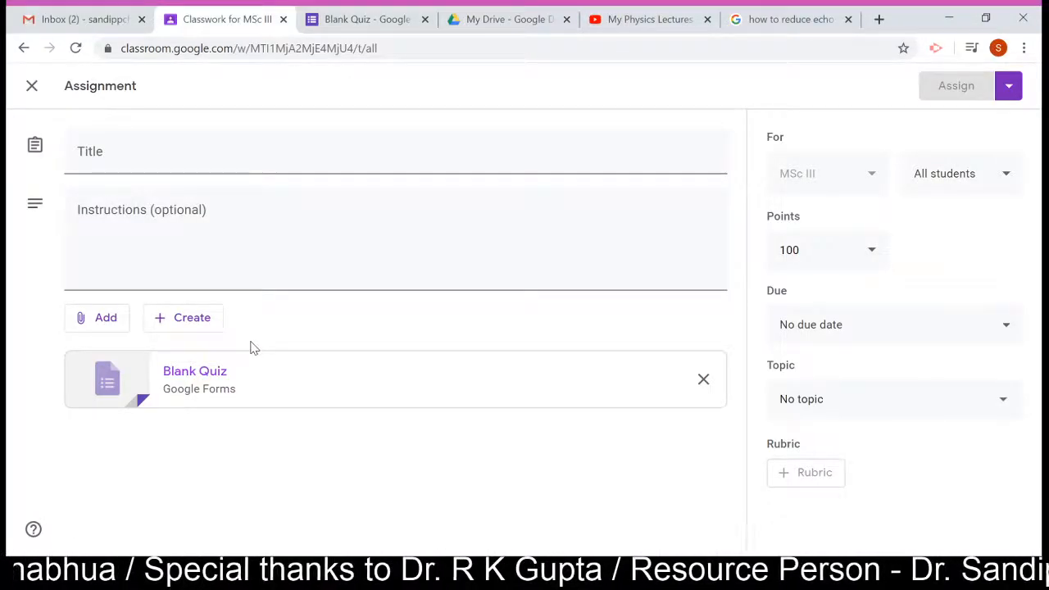
{"action": "left_click", "coordinate": [510, 25]}
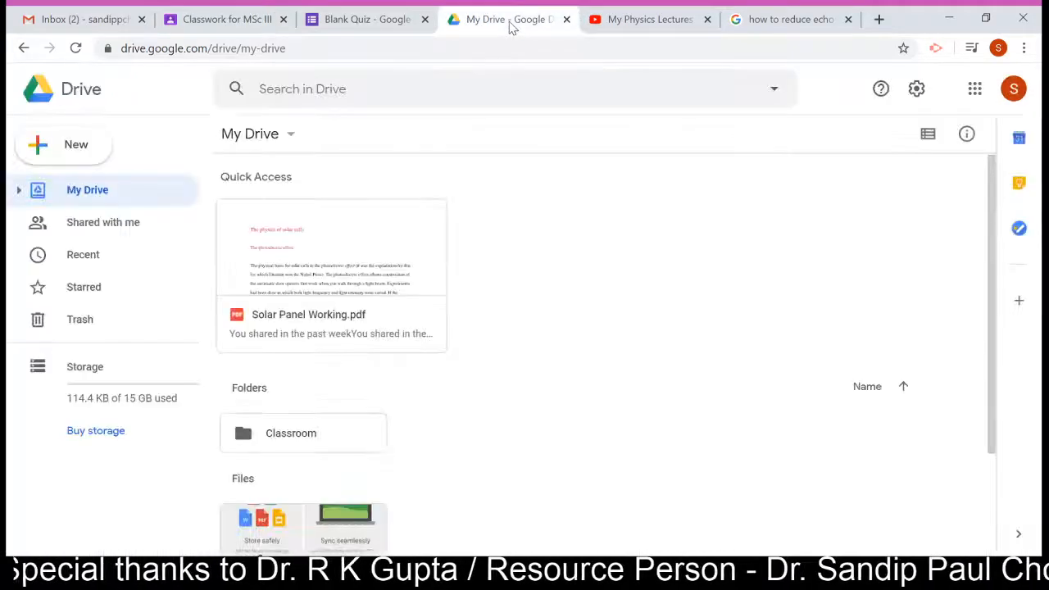
{"action": "scroll", "coordinate": [553, 251], "scroll_direction": "down", "scroll_amount": 2}
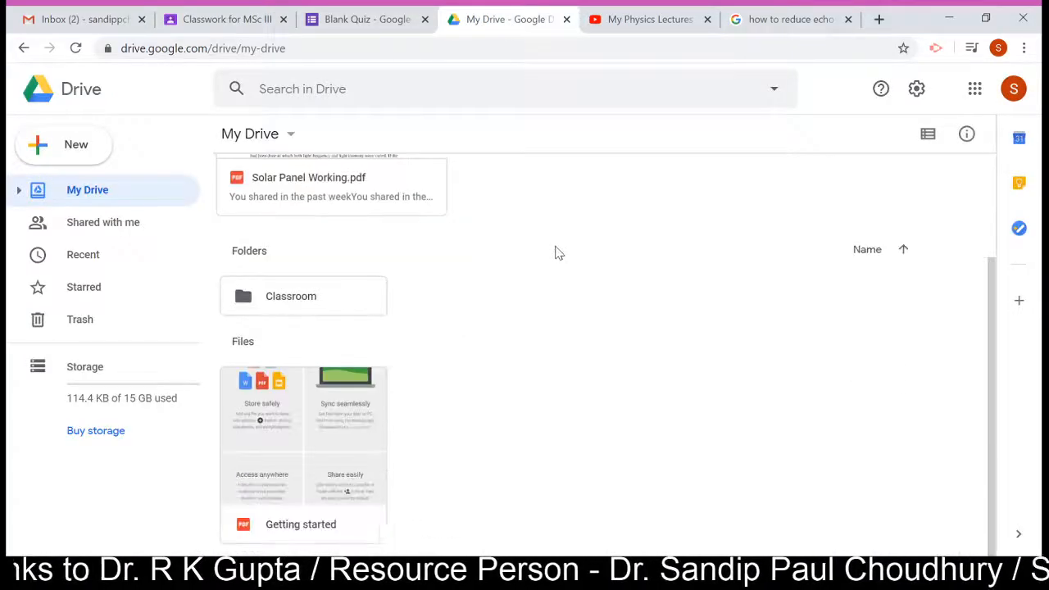
{"action": "scroll", "coordinate": [562, 293], "scroll_direction": "up", "scroll_amount": 2}
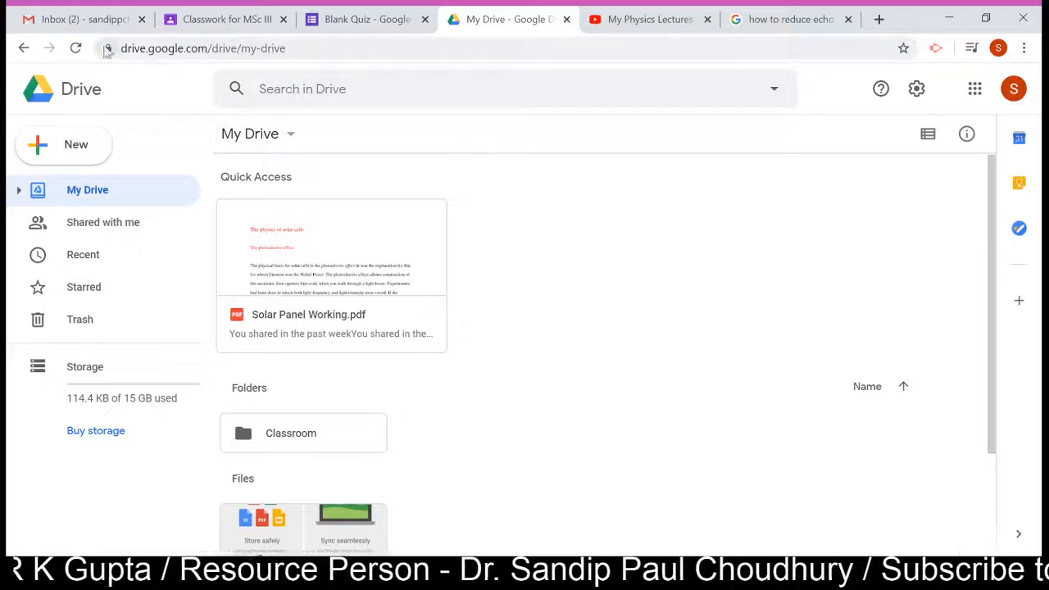
{"action": "left_click", "coordinate": [76, 49]}
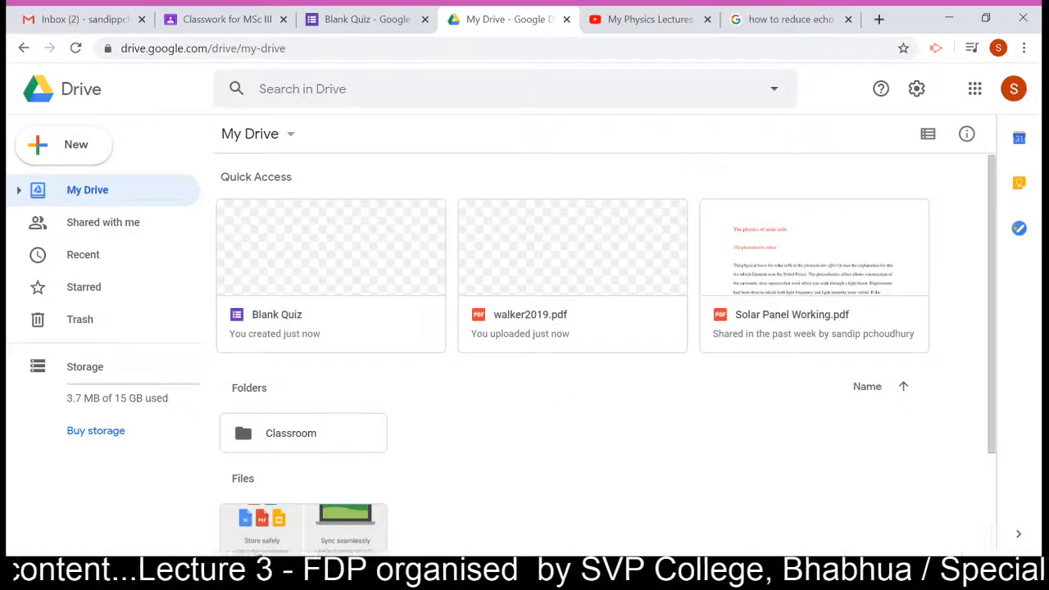
{"action": "double_click", "coordinate": [326, 436]}
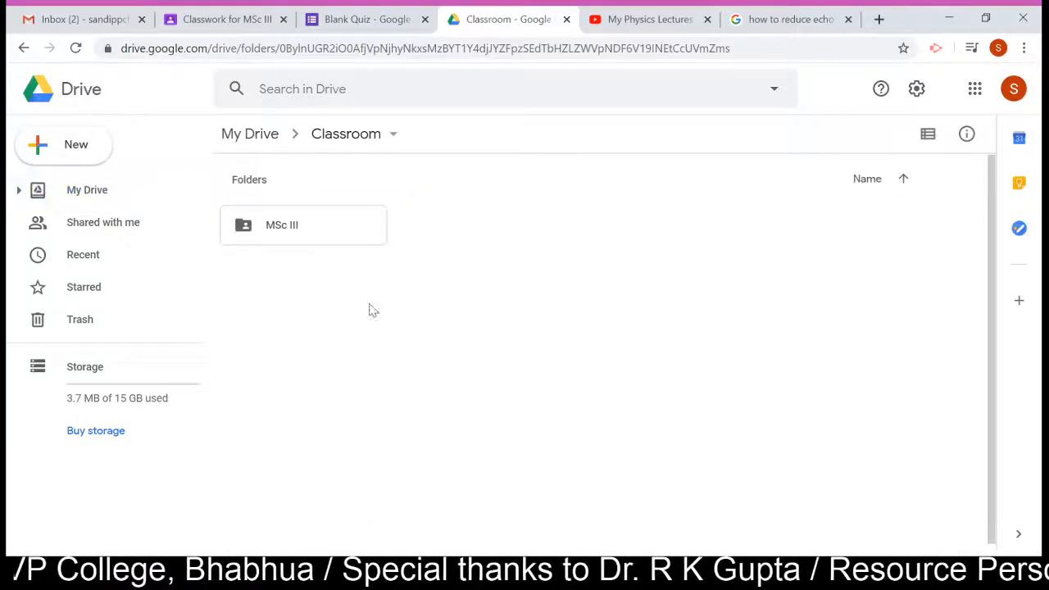
{"action": "left_click", "coordinate": [313, 225]}
{"action": "double_click", "coordinate": [317, 225]}
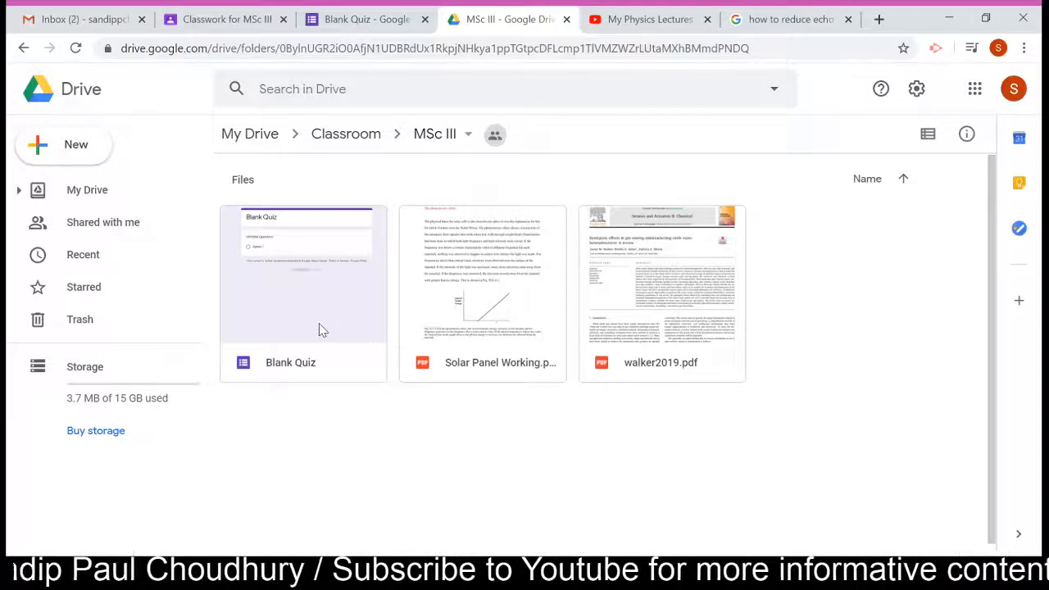
Switch to the Blank Quiz form in Google Forms and view its untitled question
{"action": "left_click", "coordinate": [365, 19]}
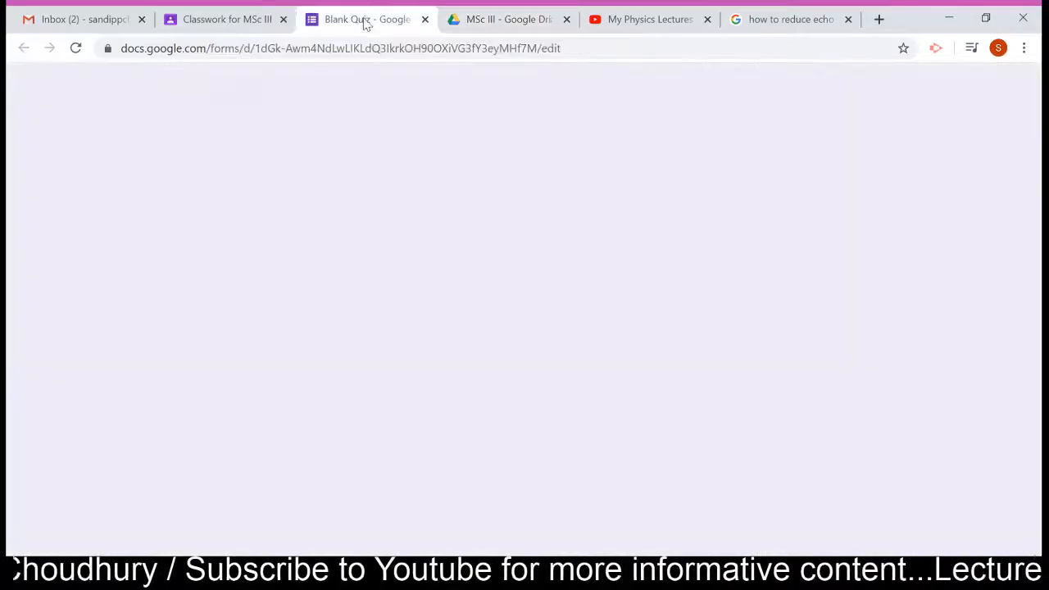
{"action": "left_click", "coordinate": [635, 245]}
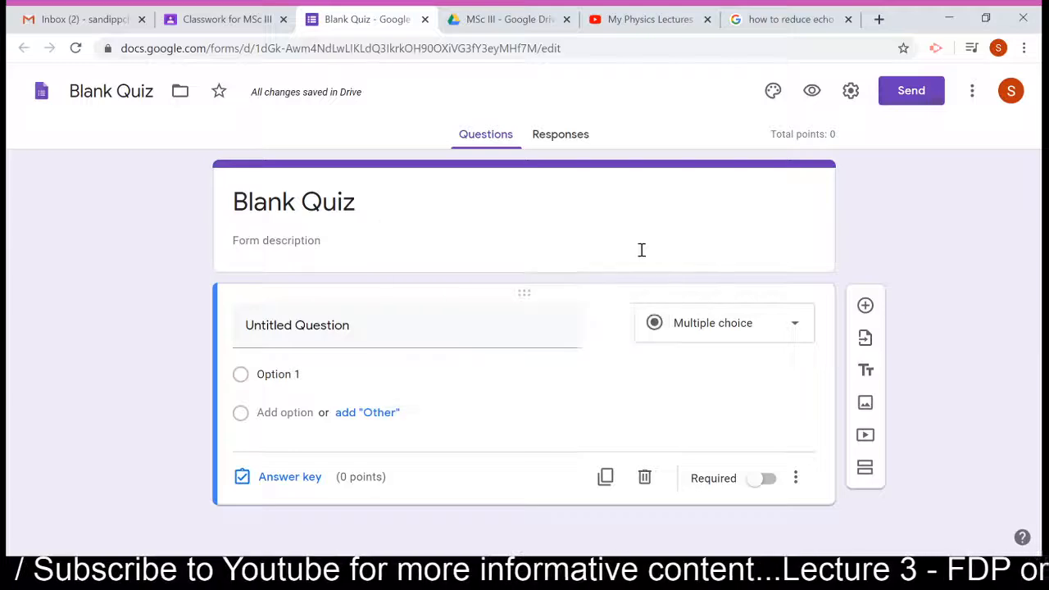
{"action": "left_click", "coordinate": [513, 23]}
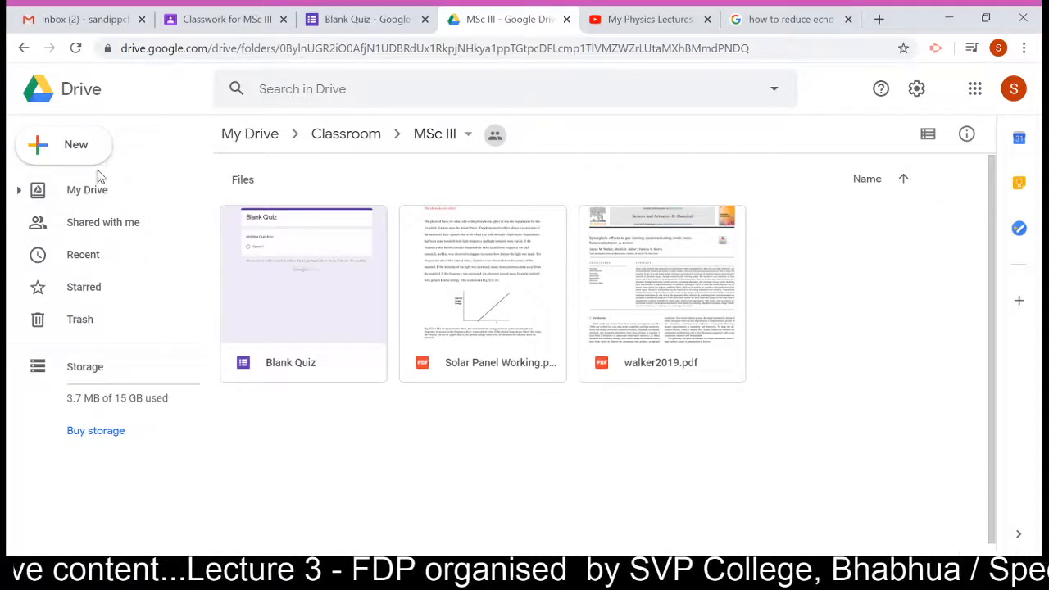
{"action": "left_click", "coordinate": [76, 148]}
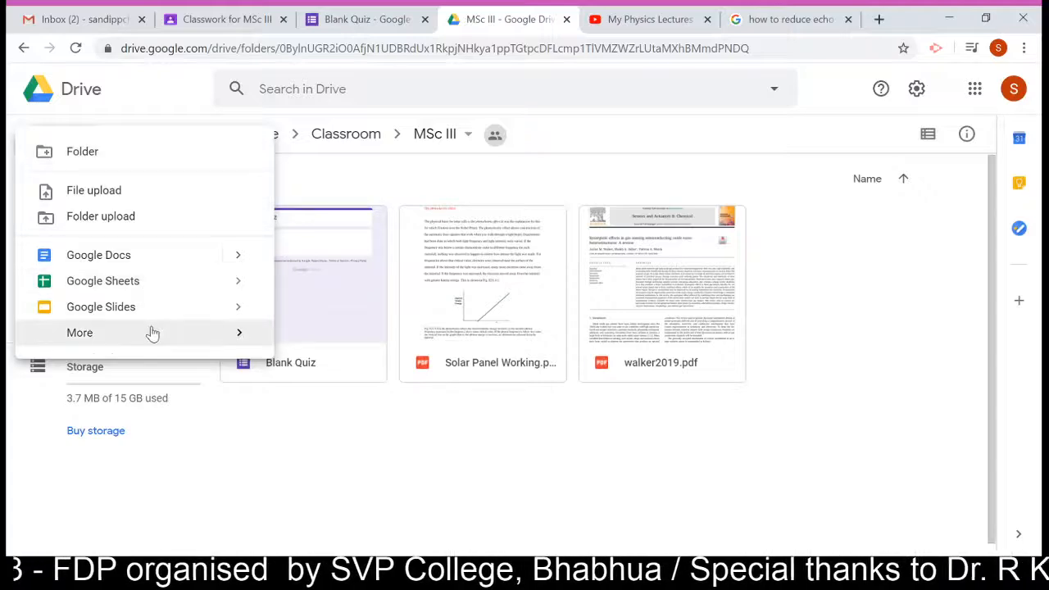
{"action": "mouse_move", "coordinate": [153, 338]}
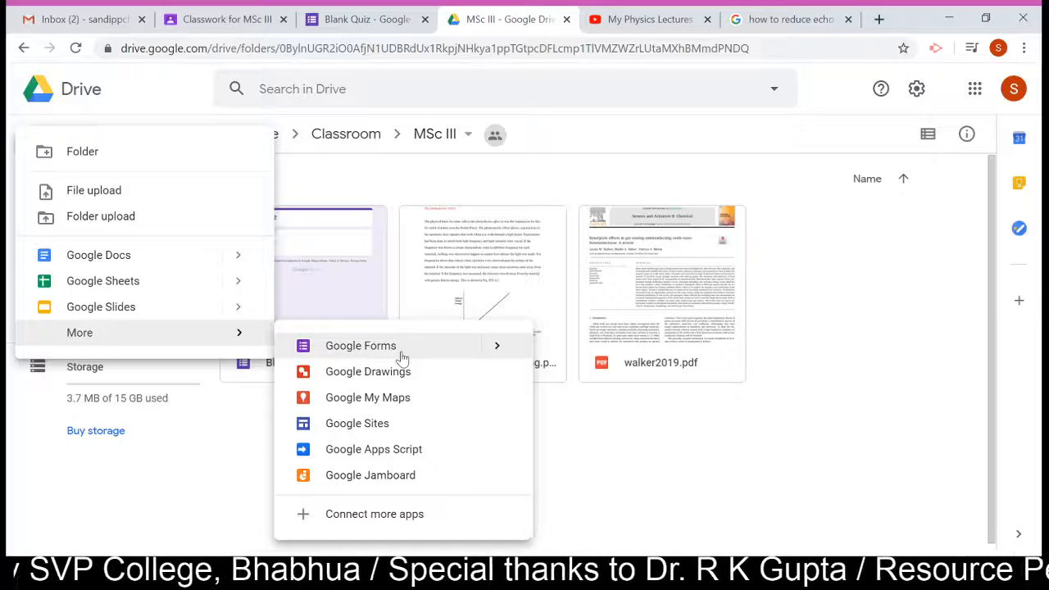
{"action": "left_click", "coordinate": [503, 353]}
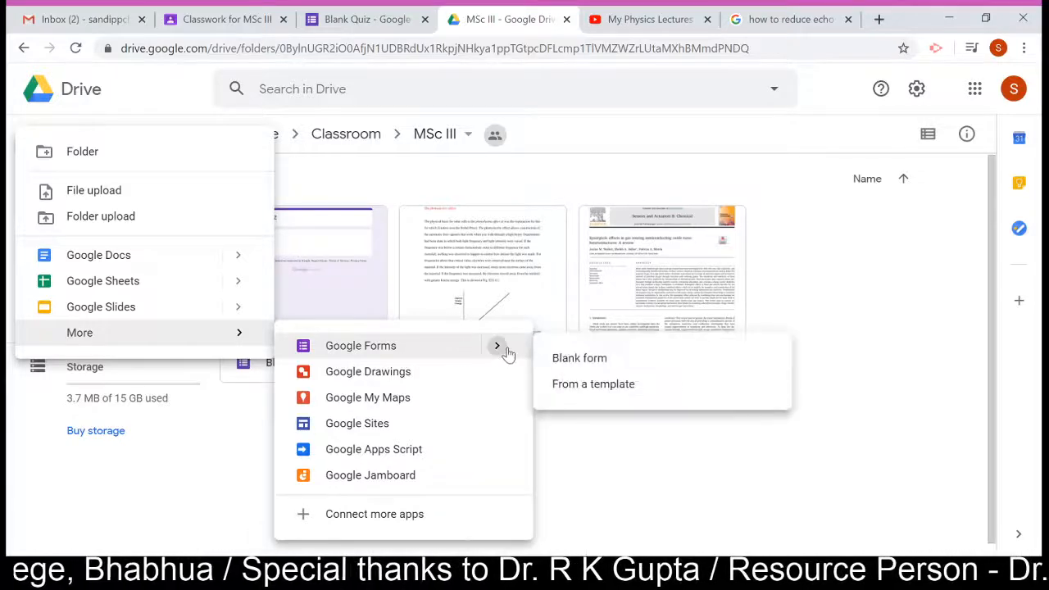
{"action": "left_click", "coordinate": [581, 360]}
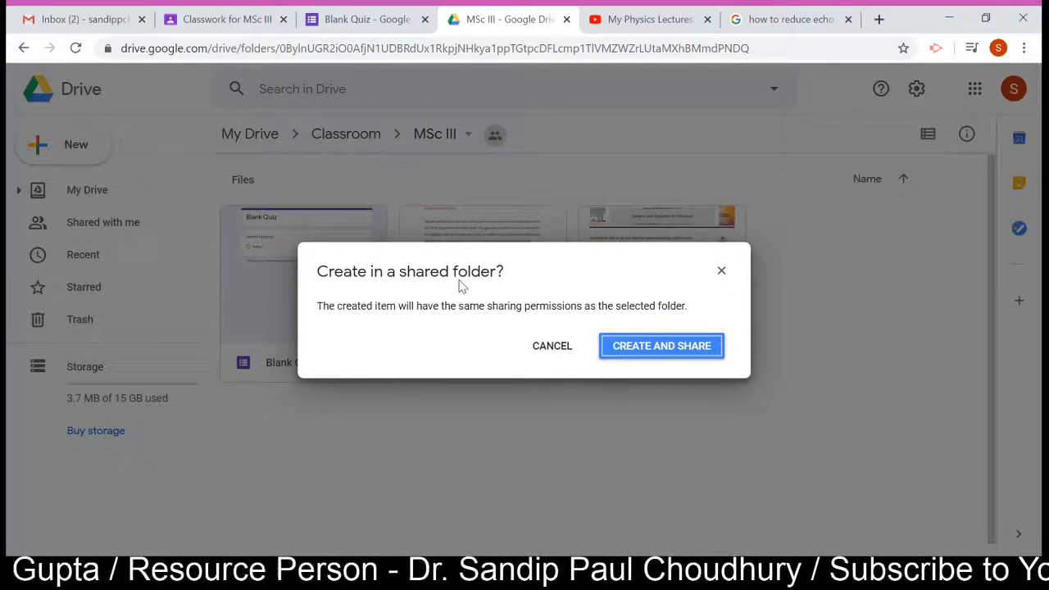
{"action": "left_click", "coordinate": [545, 350]}
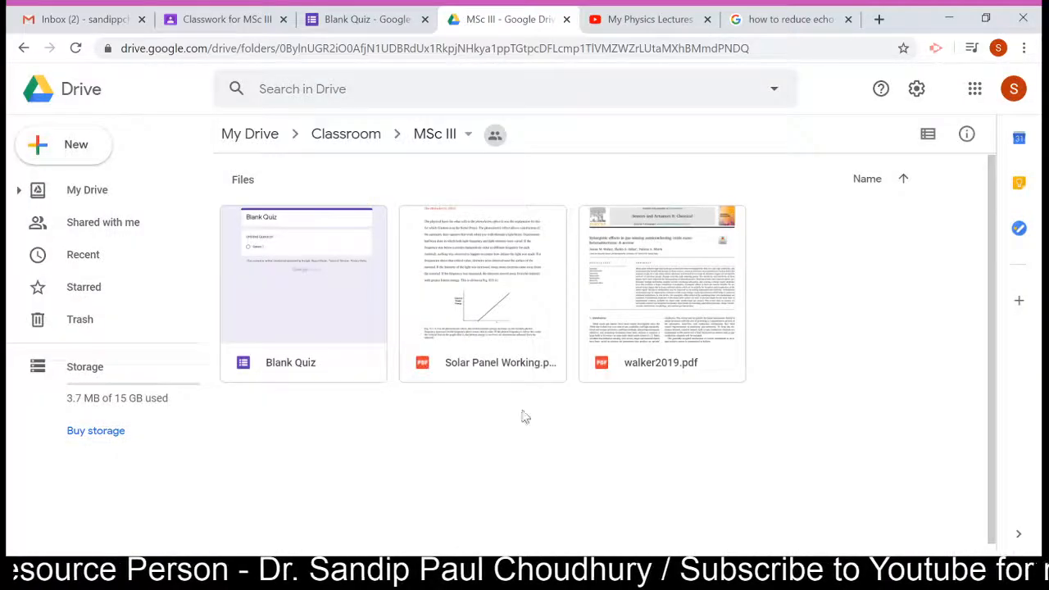
Go up to My Drive, create a blank Google Form there, and dismiss the form tip and the leftover Drive menu
{"action": "left_click", "coordinate": [340, 138]}
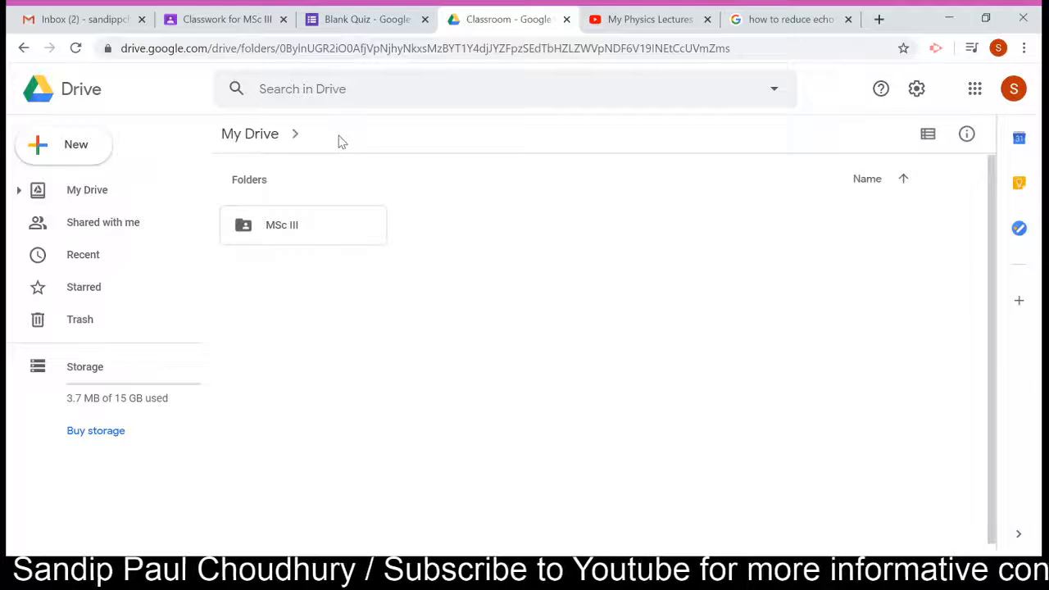
{"action": "left_click", "coordinate": [274, 141]}
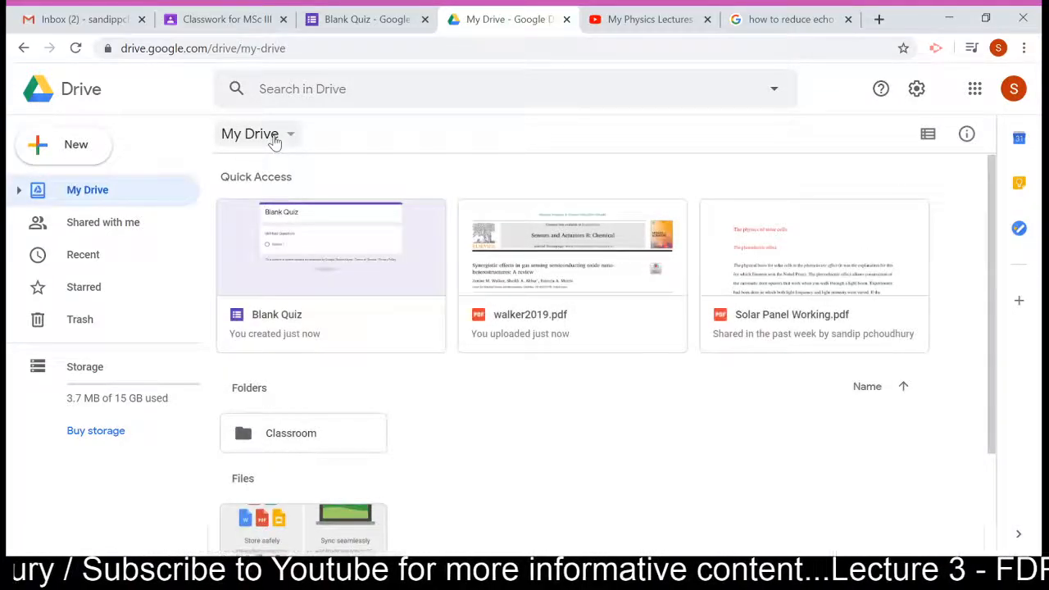
{"action": "left_click", "coordinate": [93, 150]}
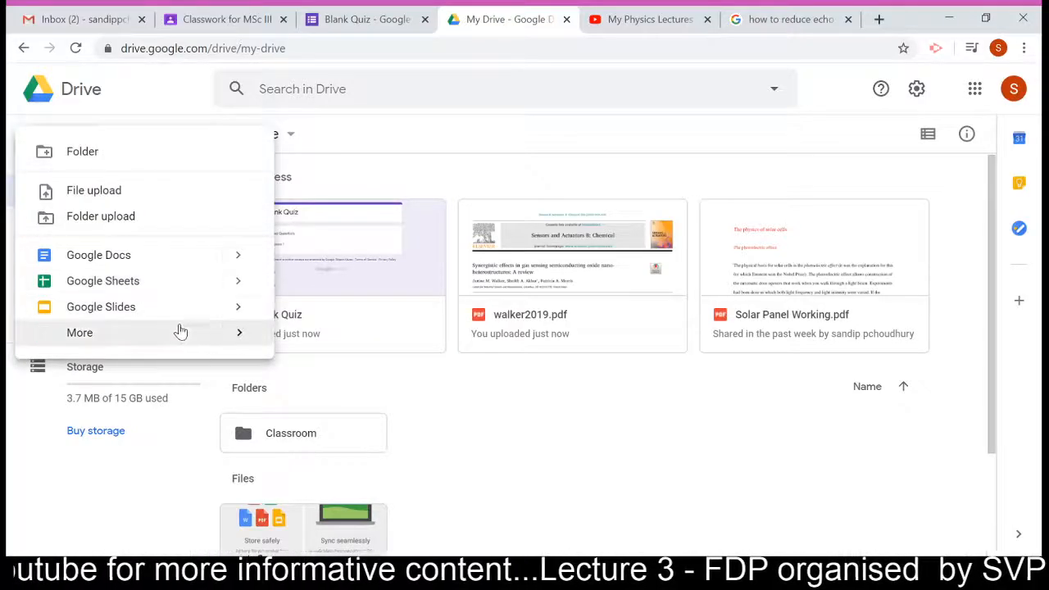
{"action": "mouse_move", "coordinate": [182, 332]}
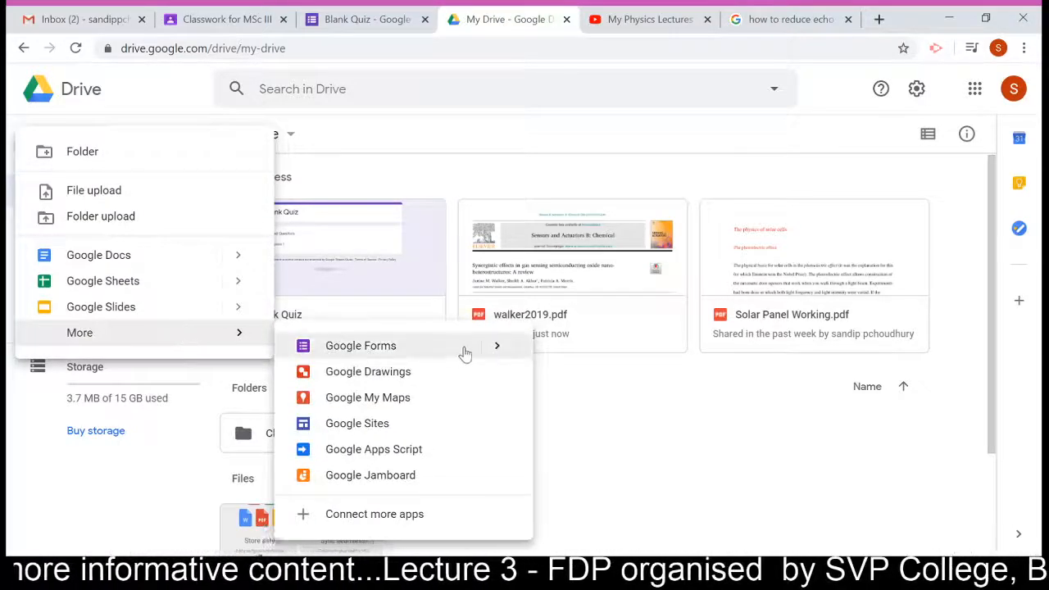
{"action": "mouse_move", "coordinate": [492, 346]}
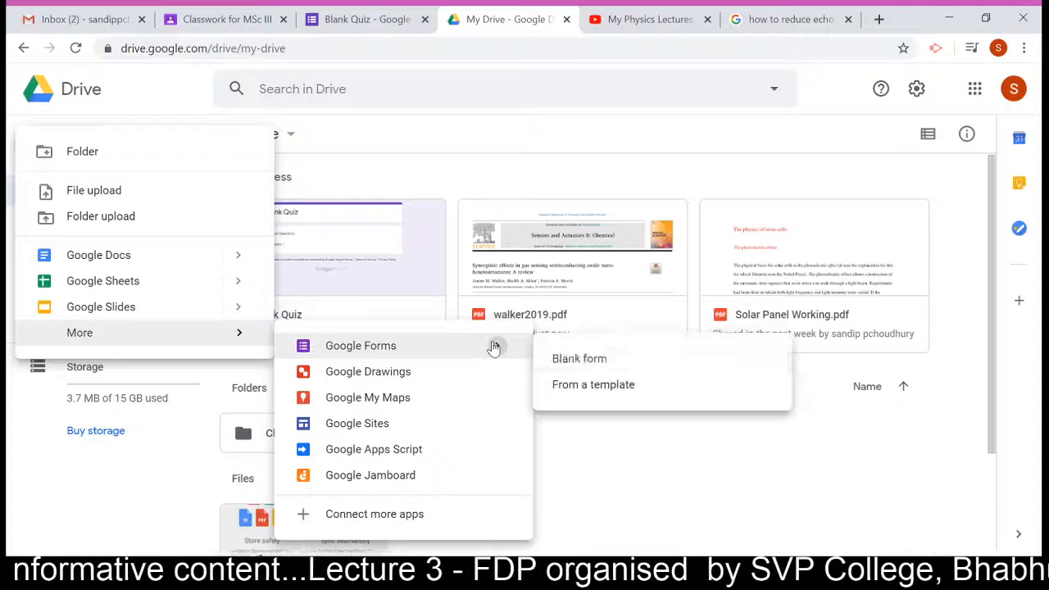
{"action": "left_click", "coordinate": [576, 358]}
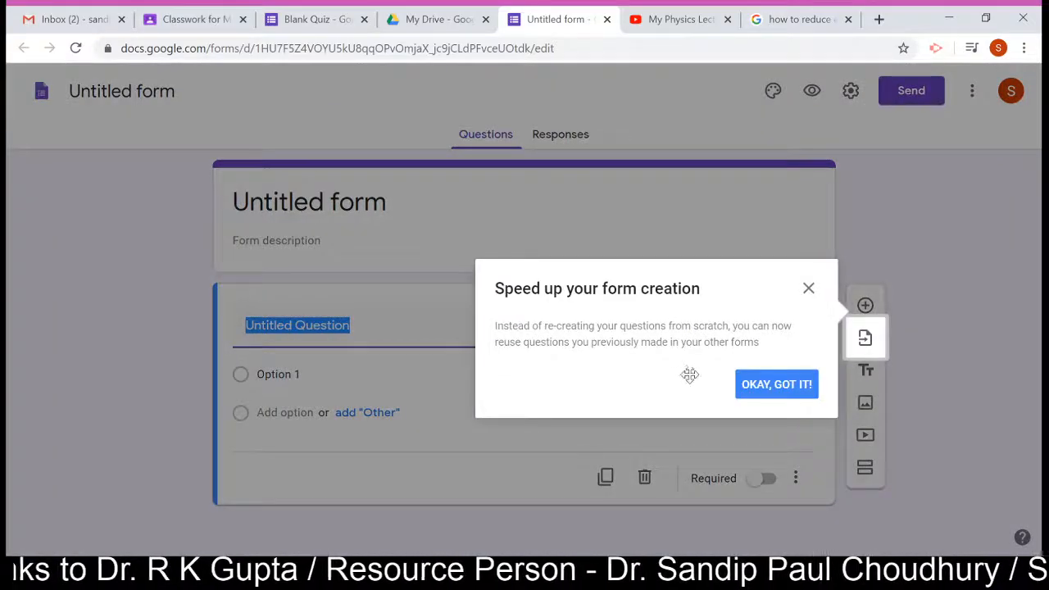
{"action": "left_click", "coordinate": [746, 389]}
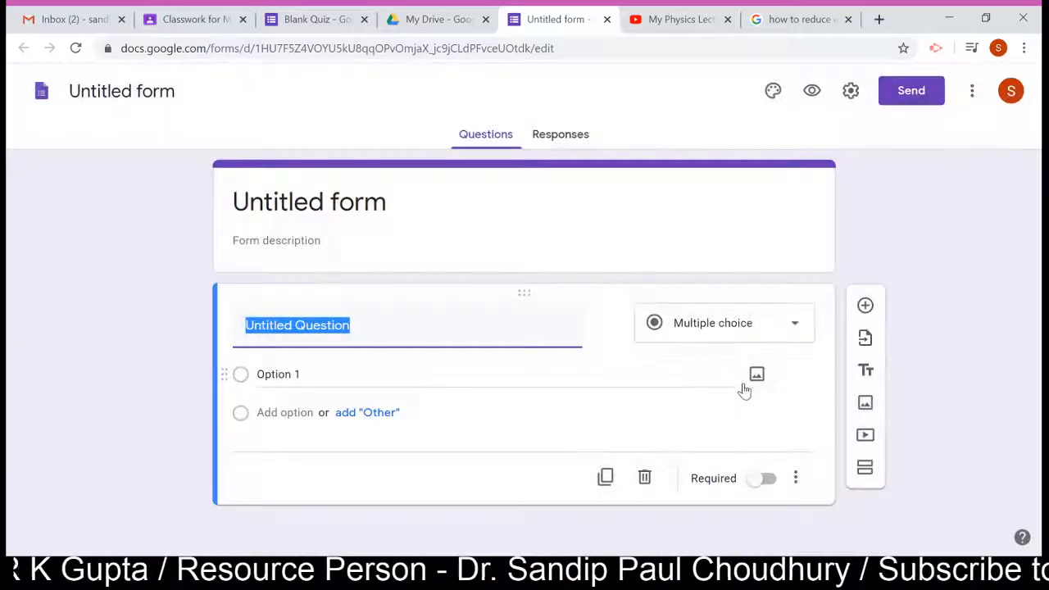
{"action": "left_click", "coordinate": [448, 30]}
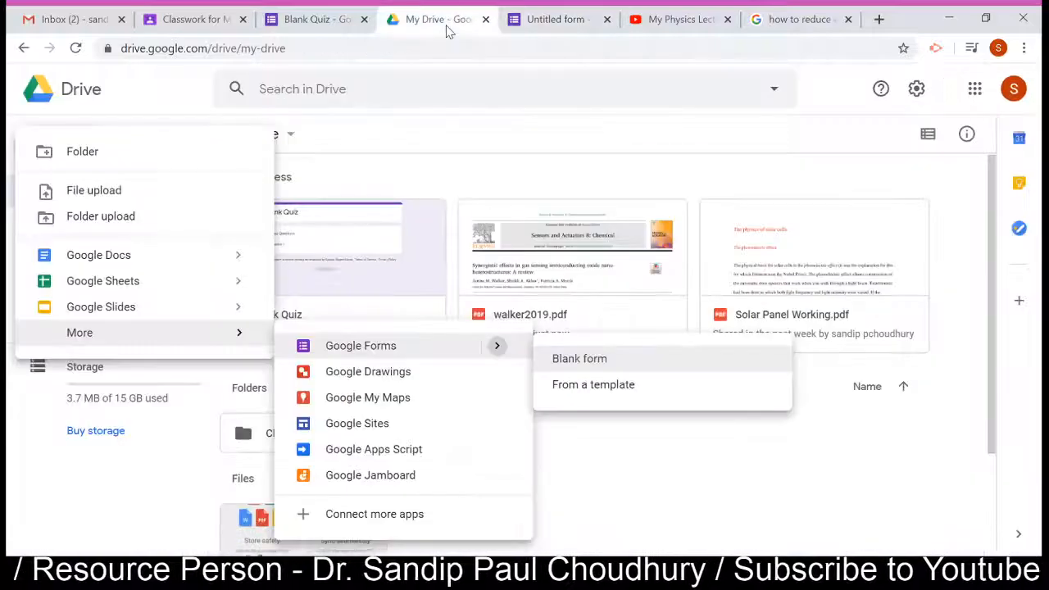
{"action": "left_click", "coordinate": [537, 405]}
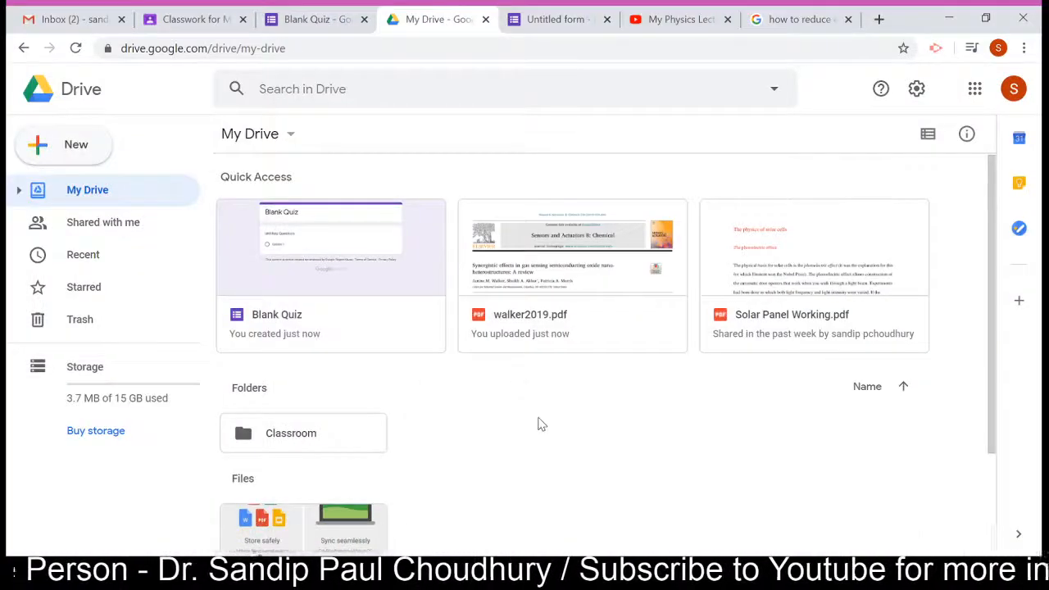
Return to the untitled form, title it "QUIZ 2" and apply the same name to the form file
{"action": "left_click", "coordinate": [557, 21]}
{"action": "left_click", "coordinate": [351, 201]}
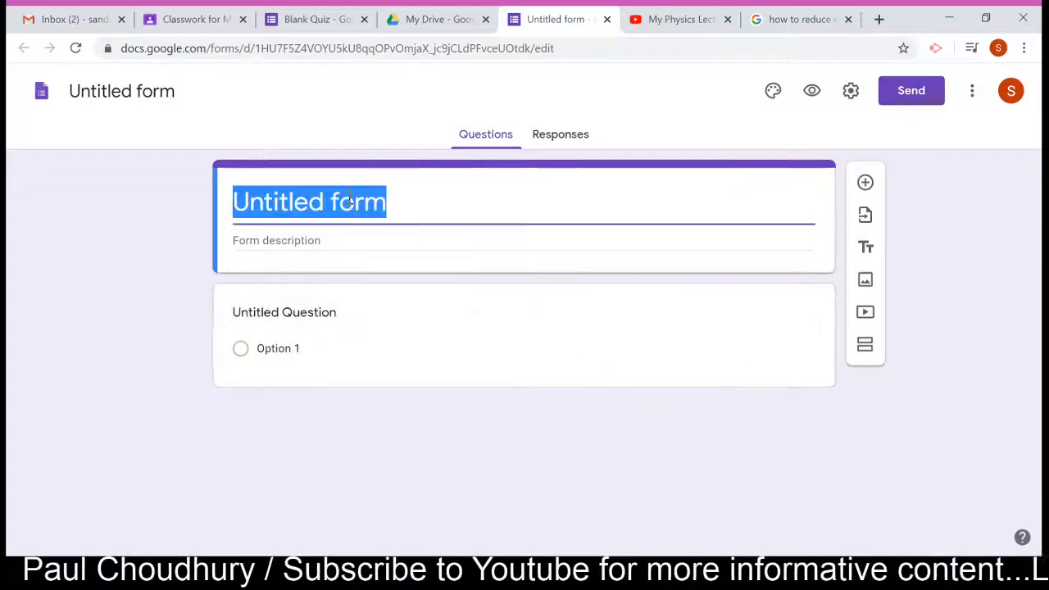
{"action": "type", "text": "QU"}
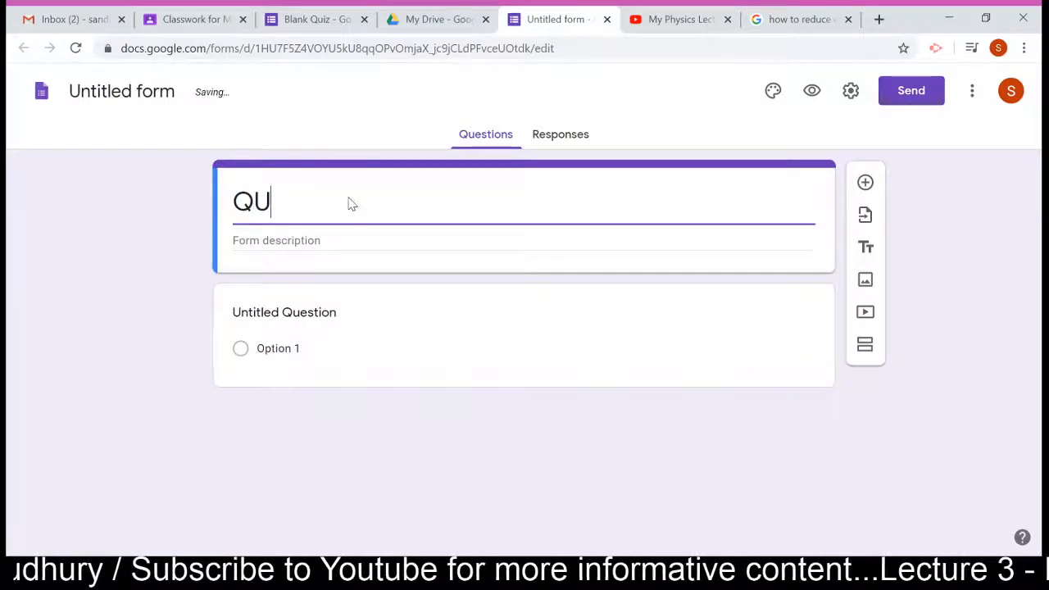
{"action": "type", "text": "IZ"}
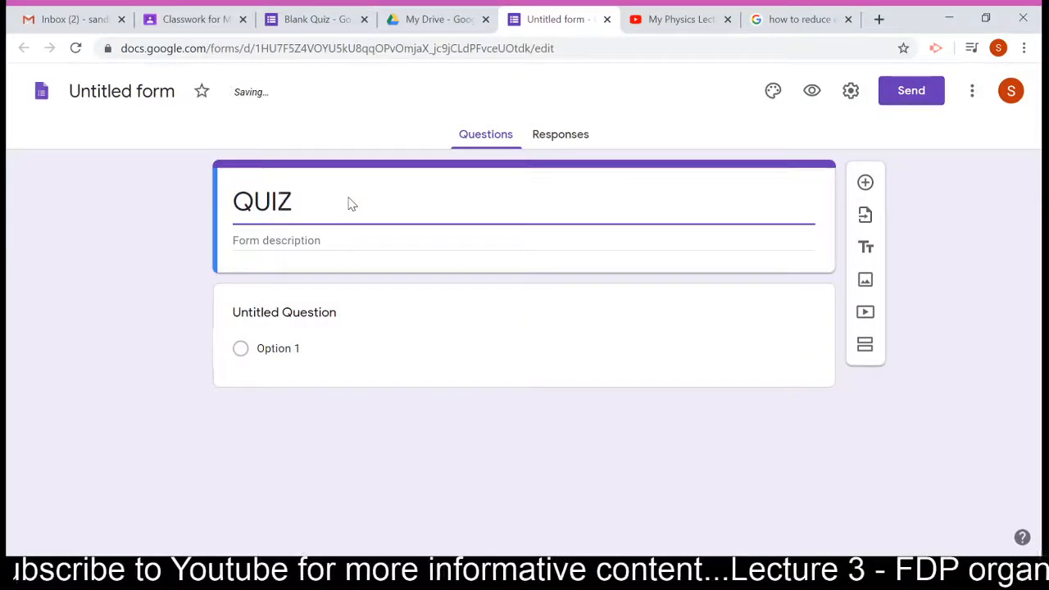
{"action": "type", "text": " 3"}
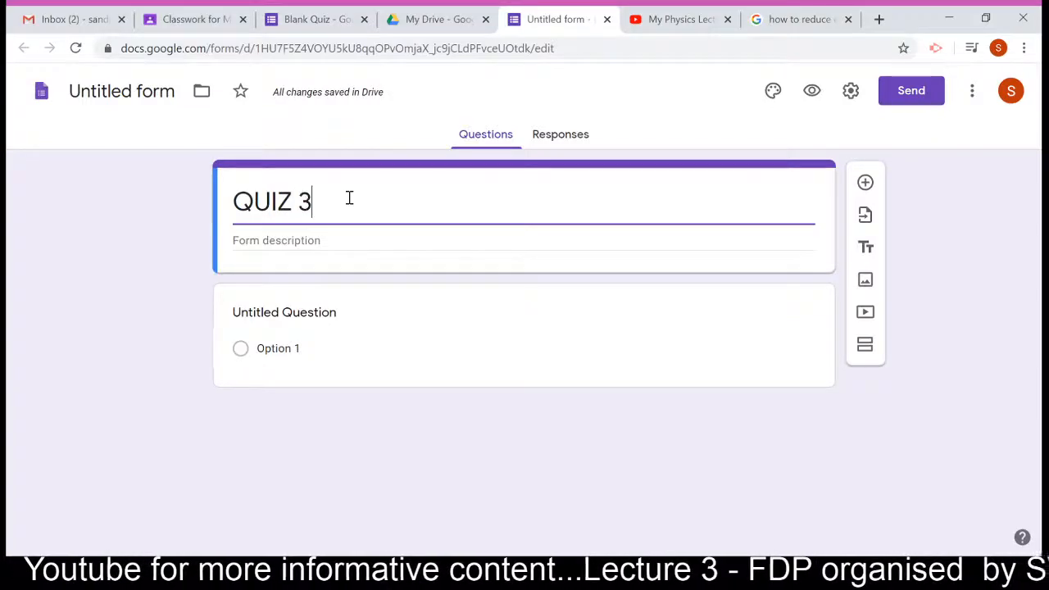
{"action": "key", "text": "BackSpace"}
{"action": "type", "text": "2"}
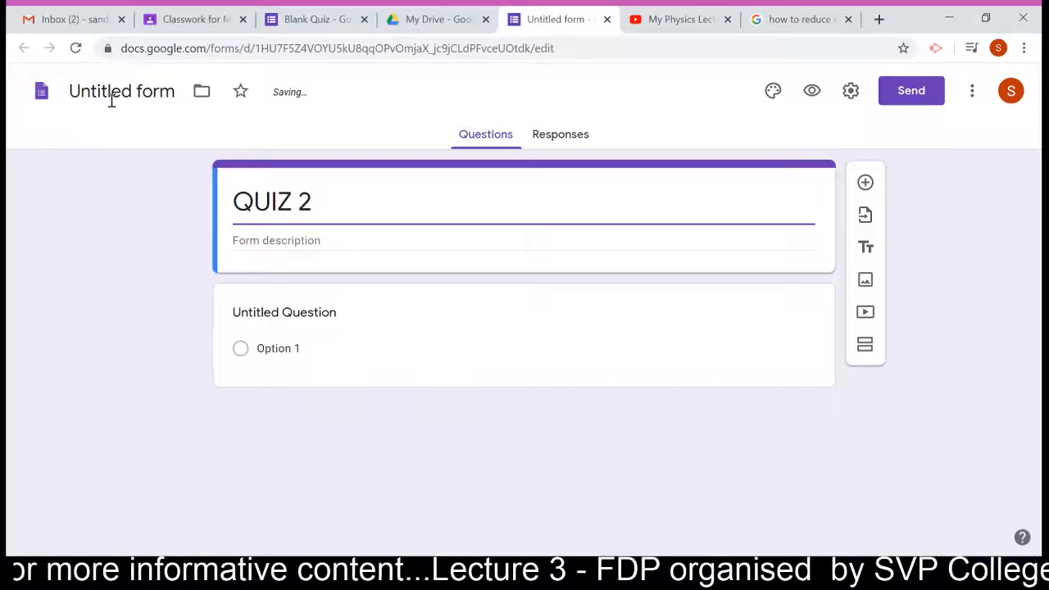
{"action": "left_click", "coordinate": [164, 92]}
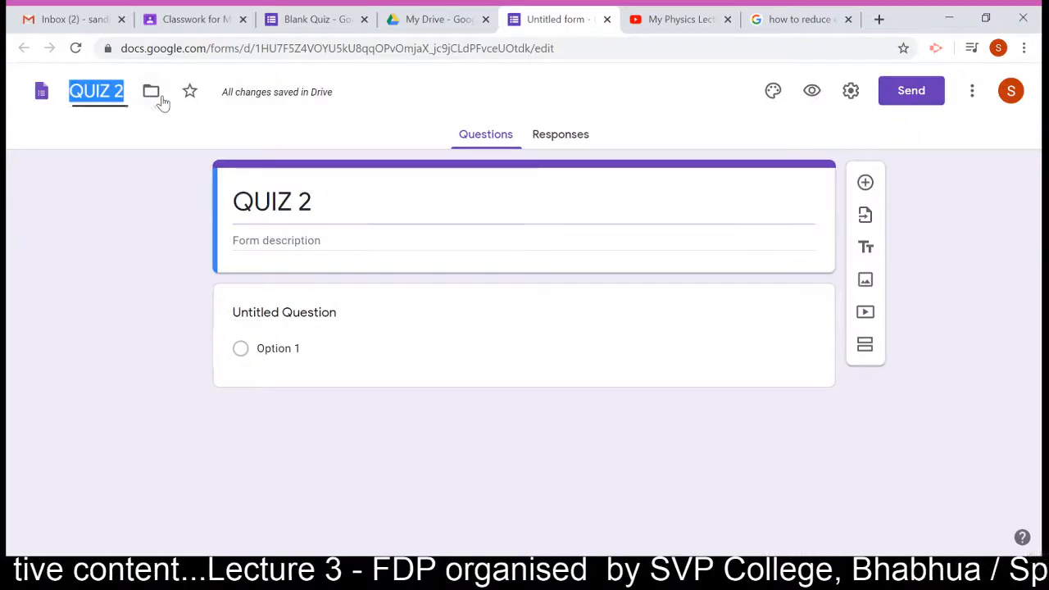
{"action": "left_click", "coordinate": [138, 249]}
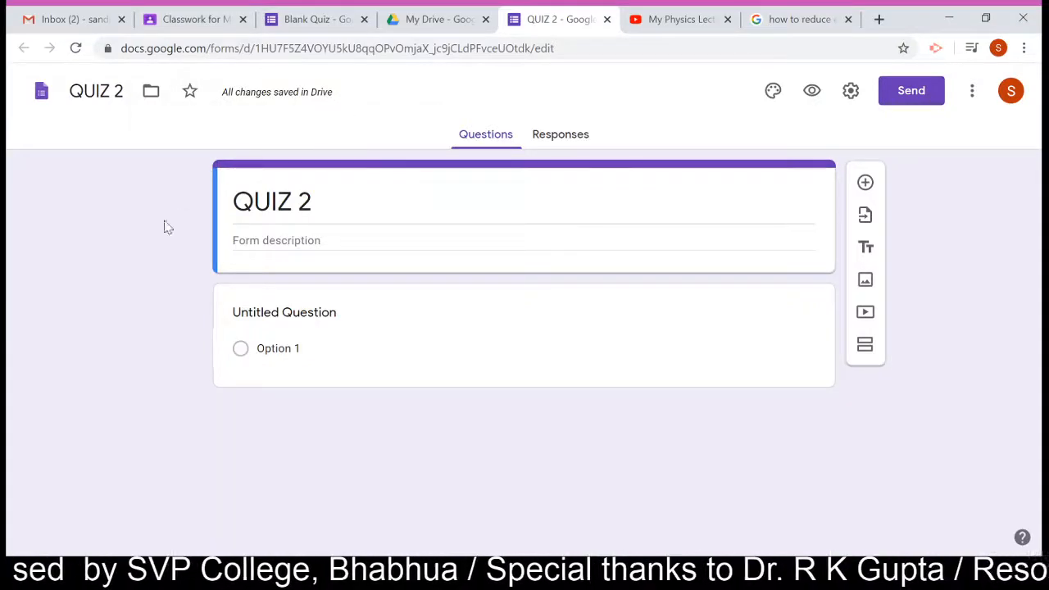
Close the QUIZ 2 form and look for its file in My Drive, comparing with the open Blank Quiz form
{"action": "left_click", "coordinate": [607, 19]}
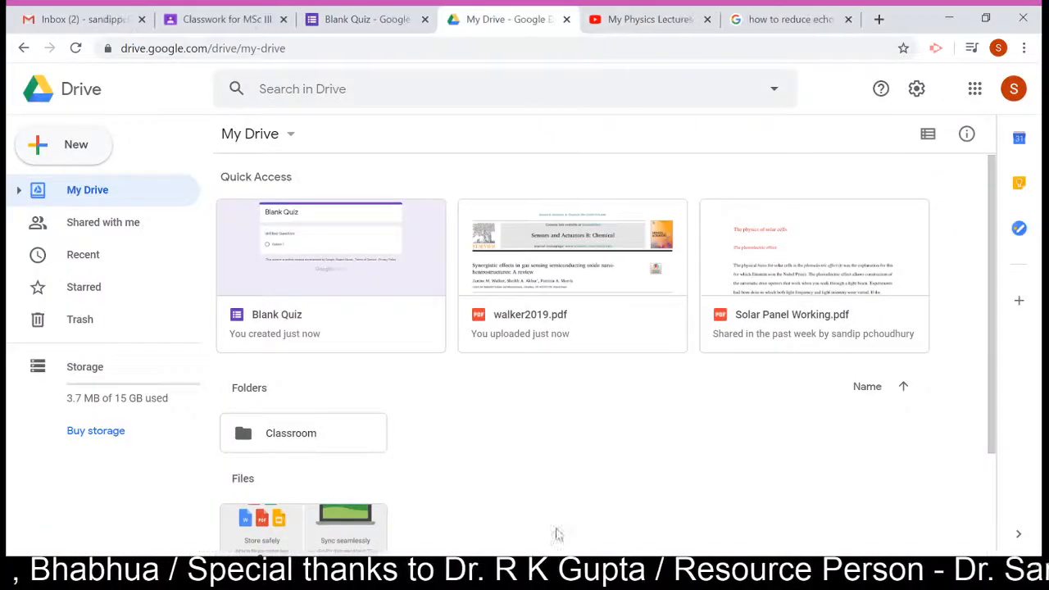
{"action": "scroll", "coordinate": [574, 467], "scroll_direction": "down", "scroll_amount": 2}
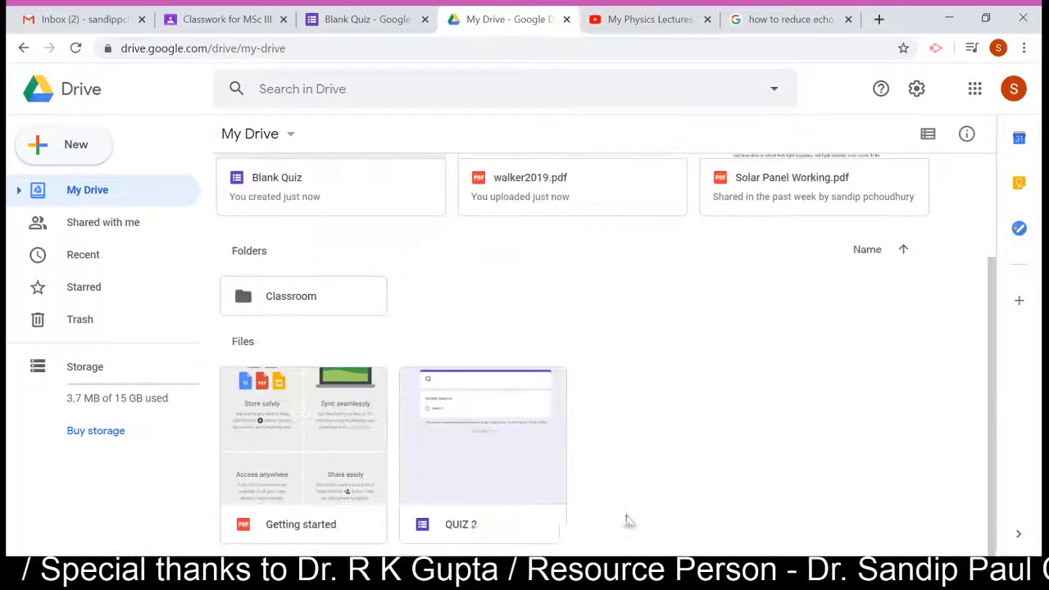
{"action": "left_click", "coordinate": [341, 30]}
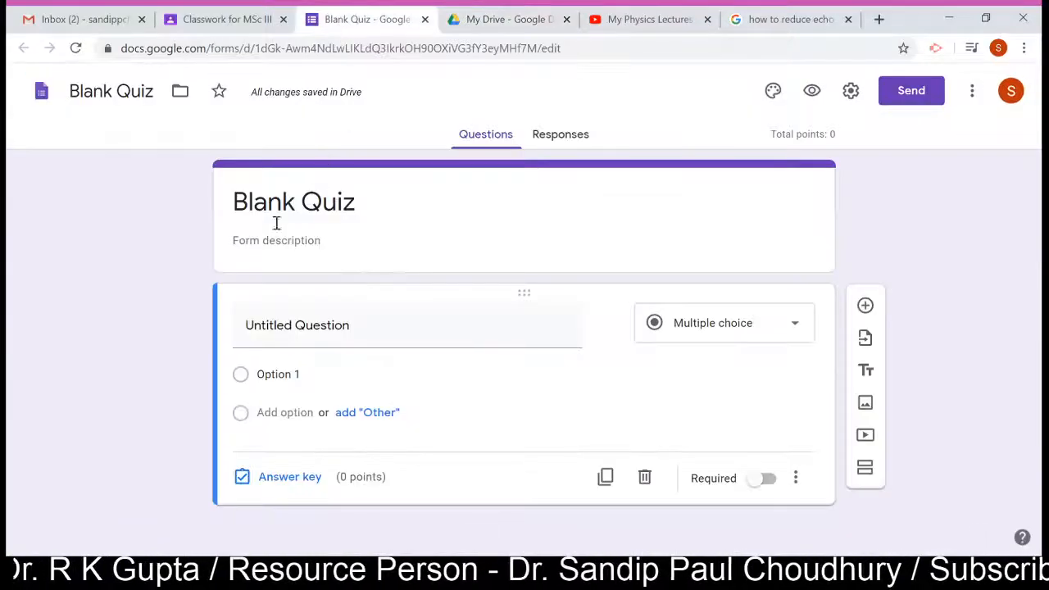
{"action": "left_click", "coordinate": [474, 21]}
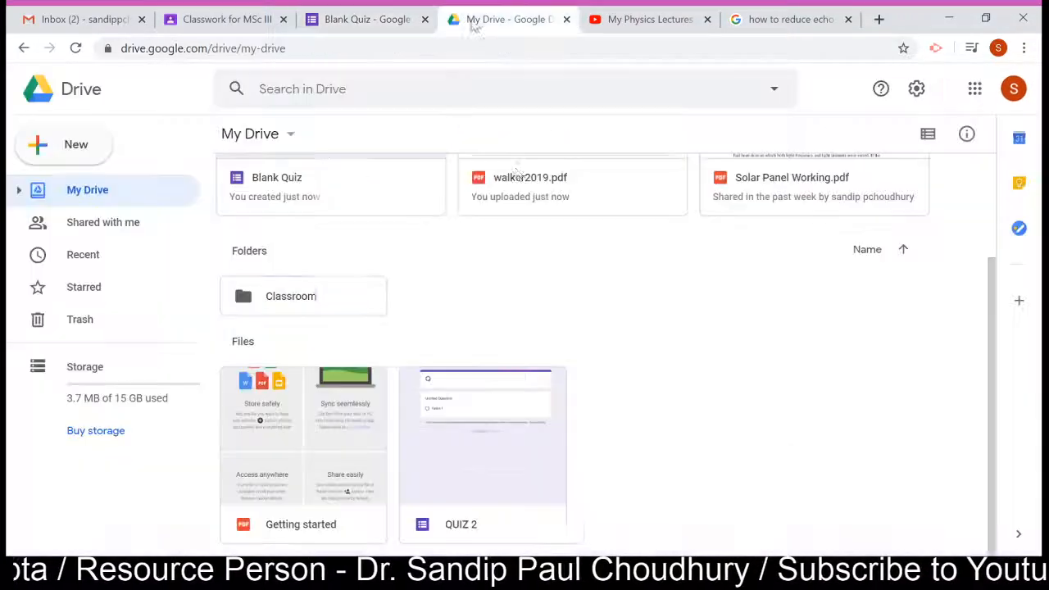
{"action": "scroll", "coordinate": [541, 369], "scroll_direction": "up", "scroll_amount": 2}
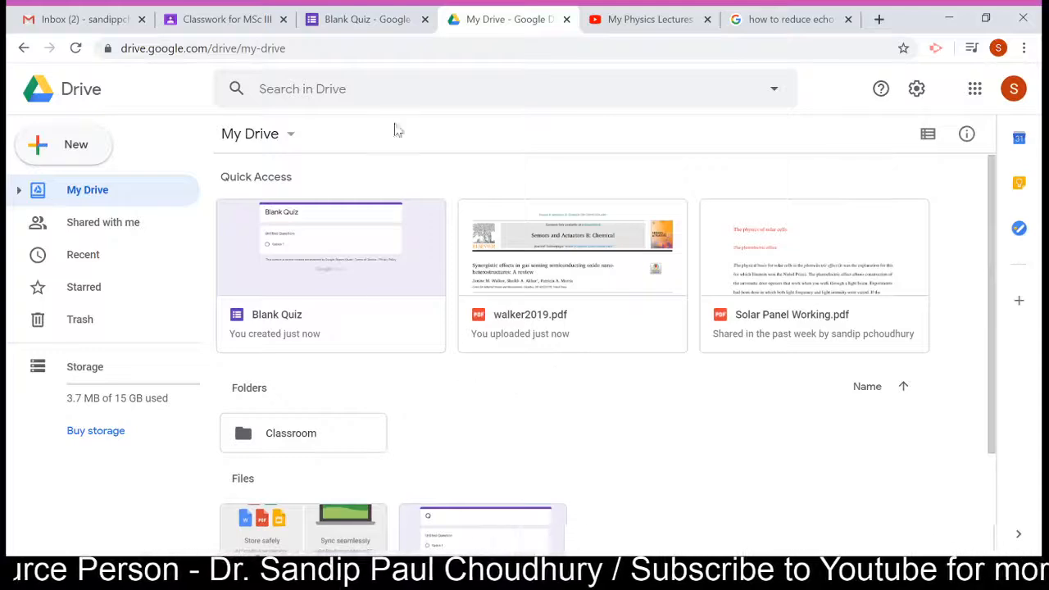
Switch to the Blank Quiz form and change its title to "Quiz 1"
{"action": "left_click", "coordinate": [391, 31]}
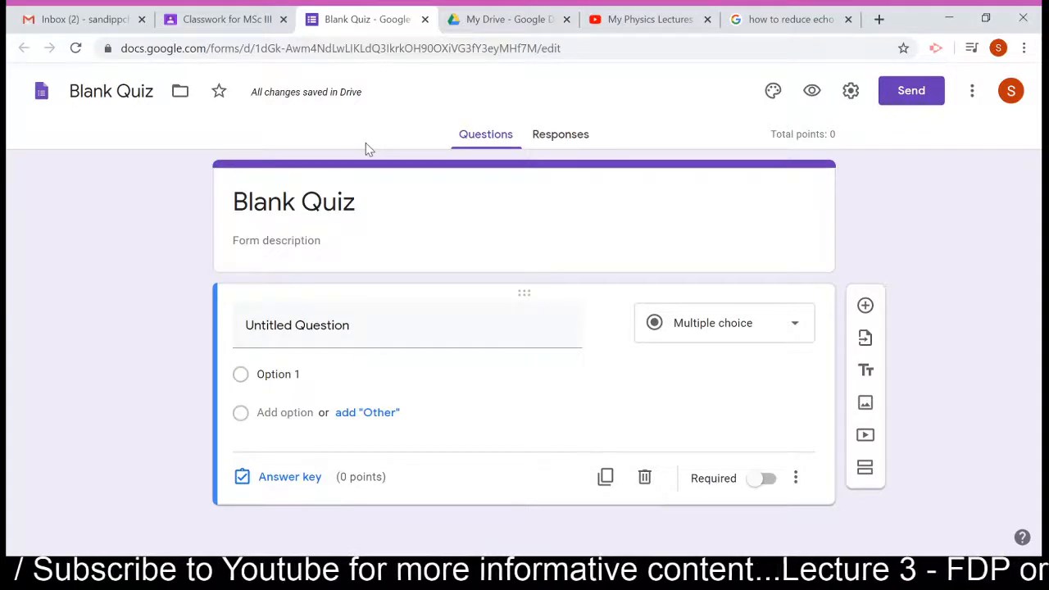
{"action": "left_click", "coordinate": [372, 209]}
{"action": "key", "text": "Left"}
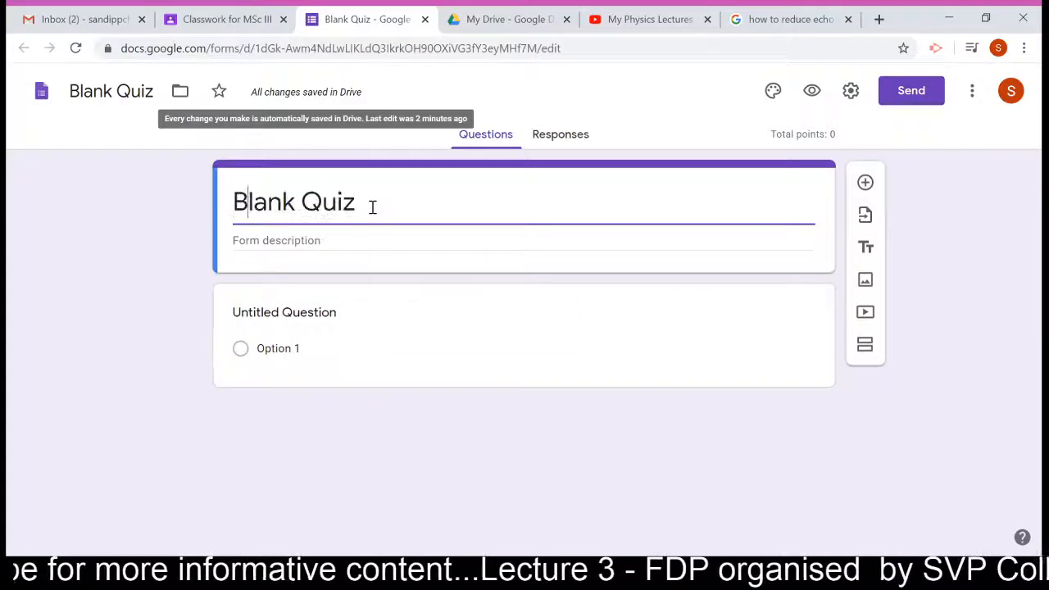
{"action": "key", "text": "Right"}
{"action": "key", "text": "Right"}
{"action": "key", "text": "Right"}
{"action": "key", "text": "BackSpace"}
{"action": "key", "text": "BackSpace"}
{"action": "key", "text": "BackSpace"}
{"action": "key", "text": "BackSpace"}
{"action": "key", "text": "BackSpace"}
{"action": "key", "text": "BackSpace"}
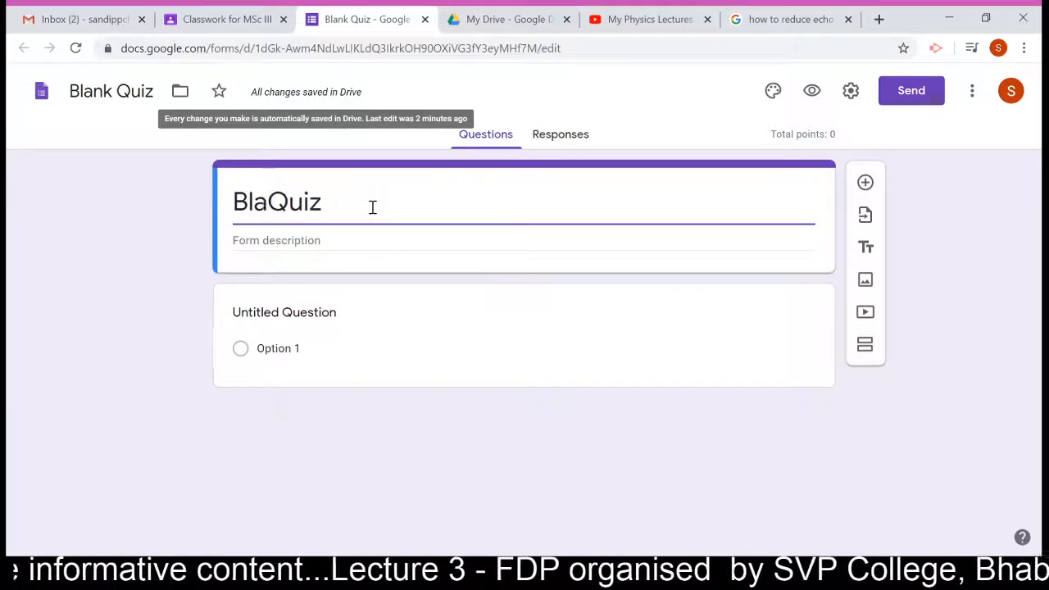
{"action": "key", "text": "Right"}
{"action": "key", "text": "Right"}
{"action": "key", "text": "Right"}
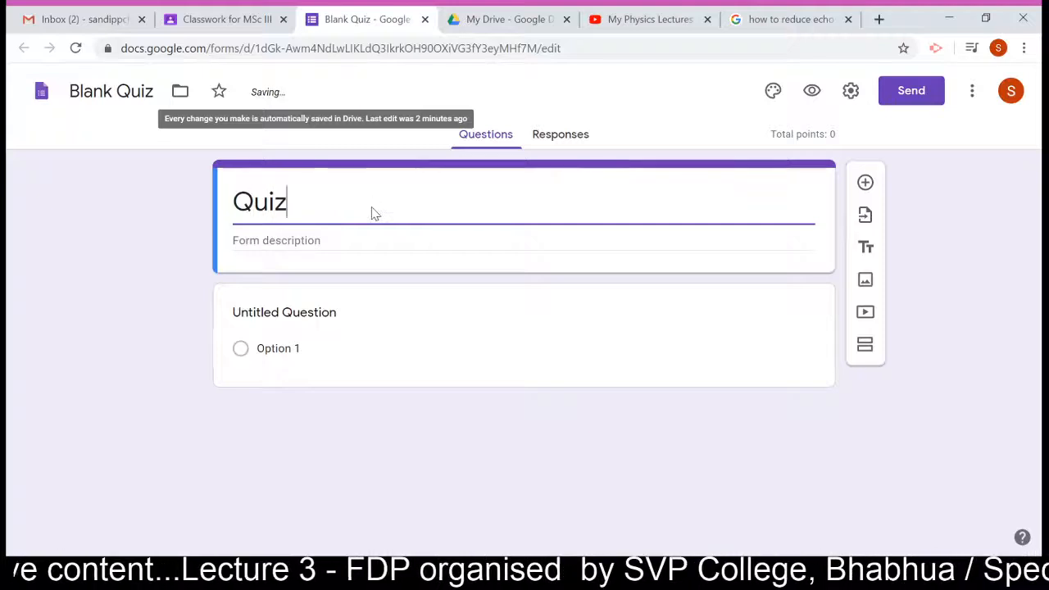
{"action": "type", "text": "1"}
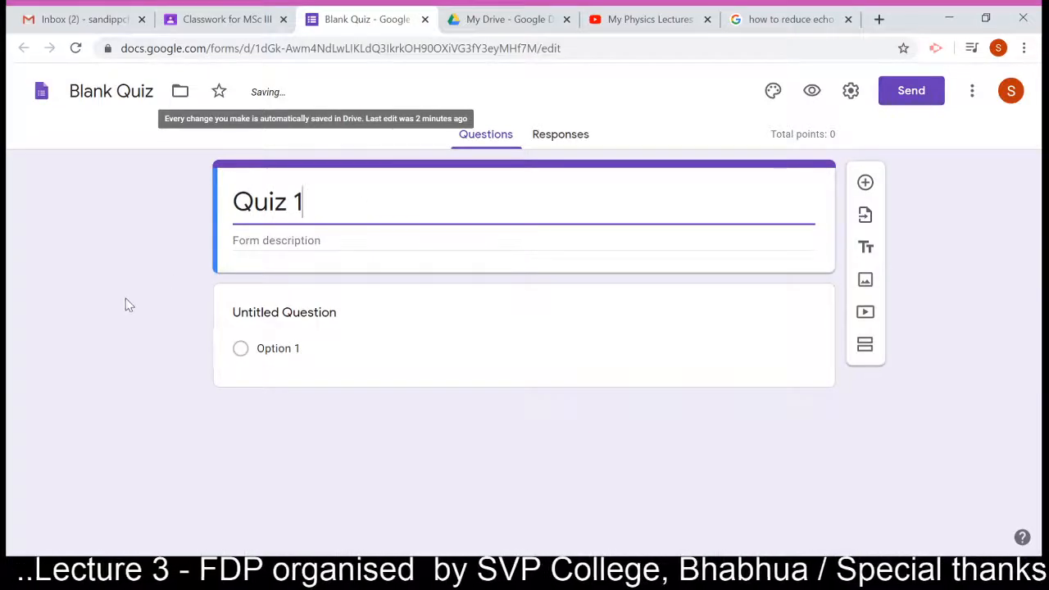
{"action": "left_click", "coordinate": [127, 309]}
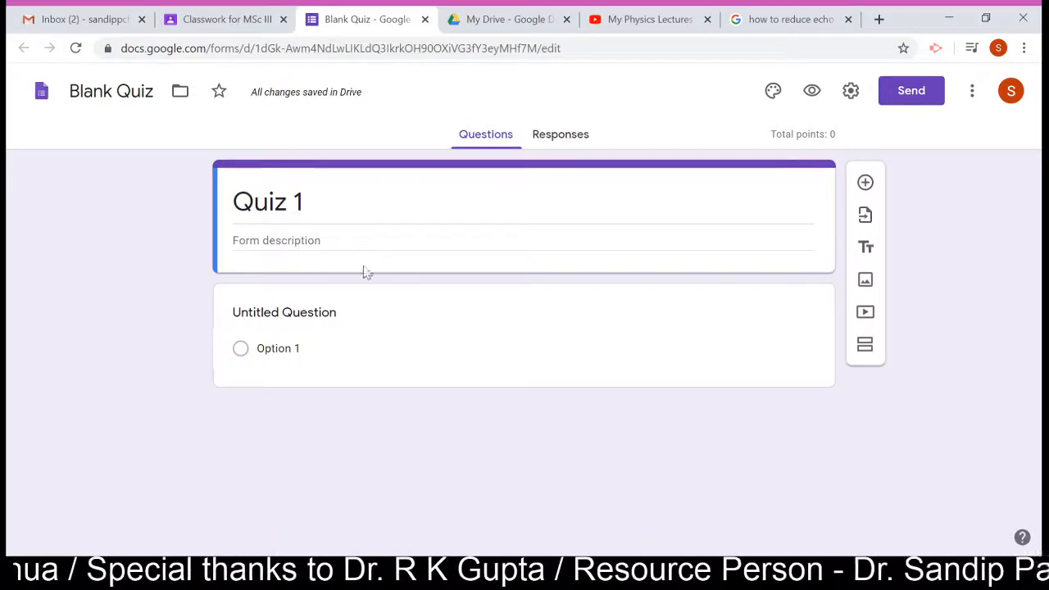
In the form's quiz settings, toggle Make this a quiz off and back on, and release grades later, after manual review
{"action": "left_click", "coordinate": [858, 99]}
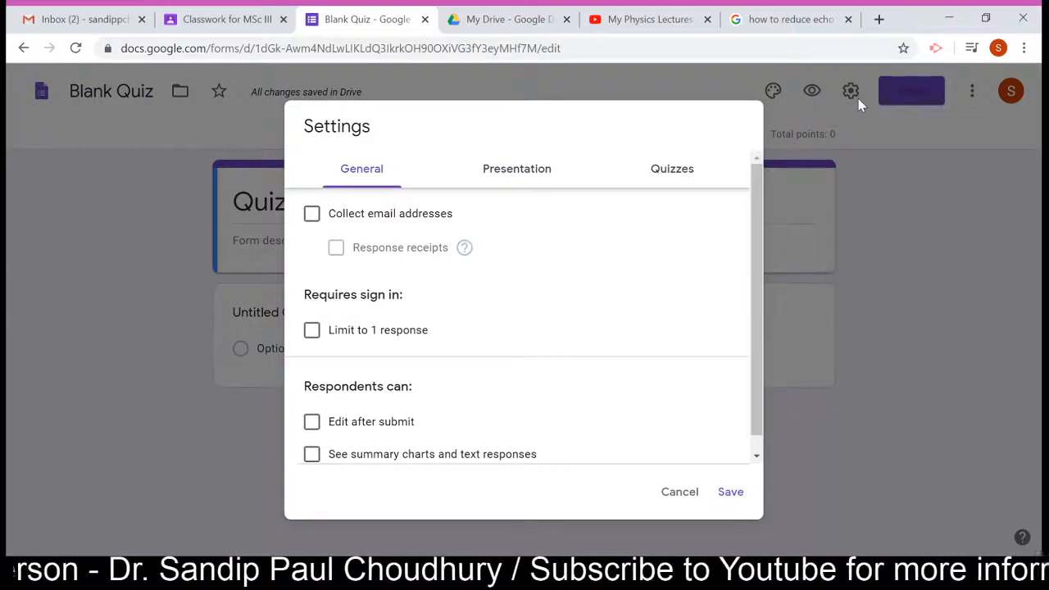
{"action": "left_click", "coordinate": [664, 170]}
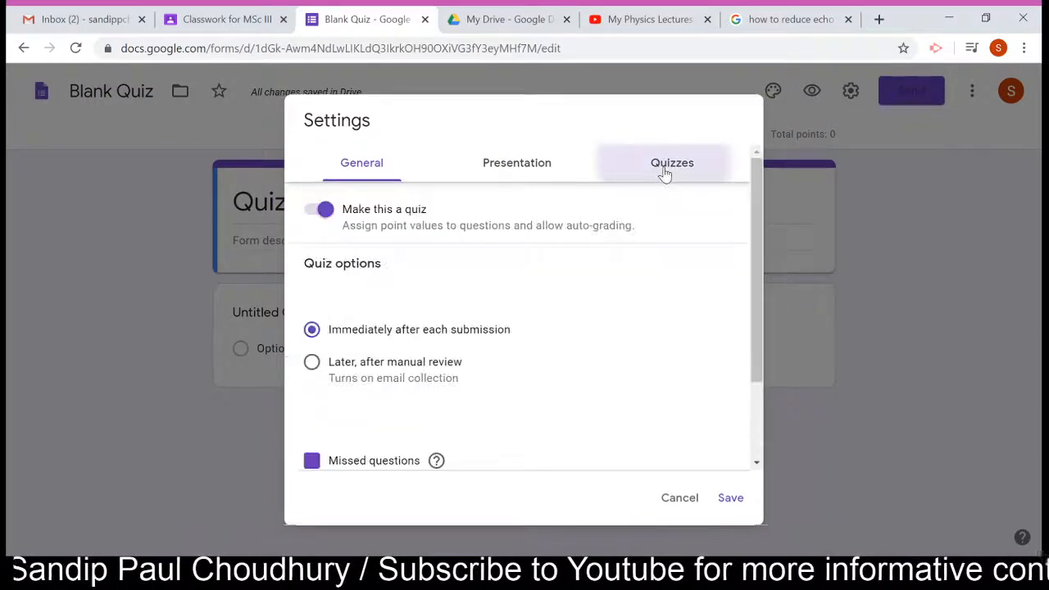
{"action": "left_click", "coordinate": [321, 211]}
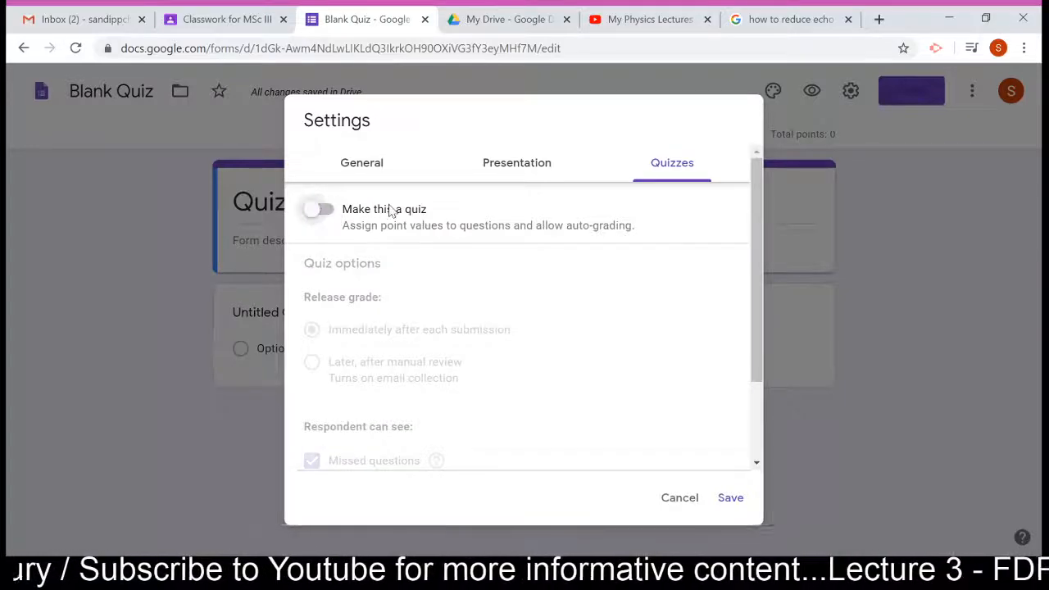
{"action": "left_click", "coordinate": [325, 211]}
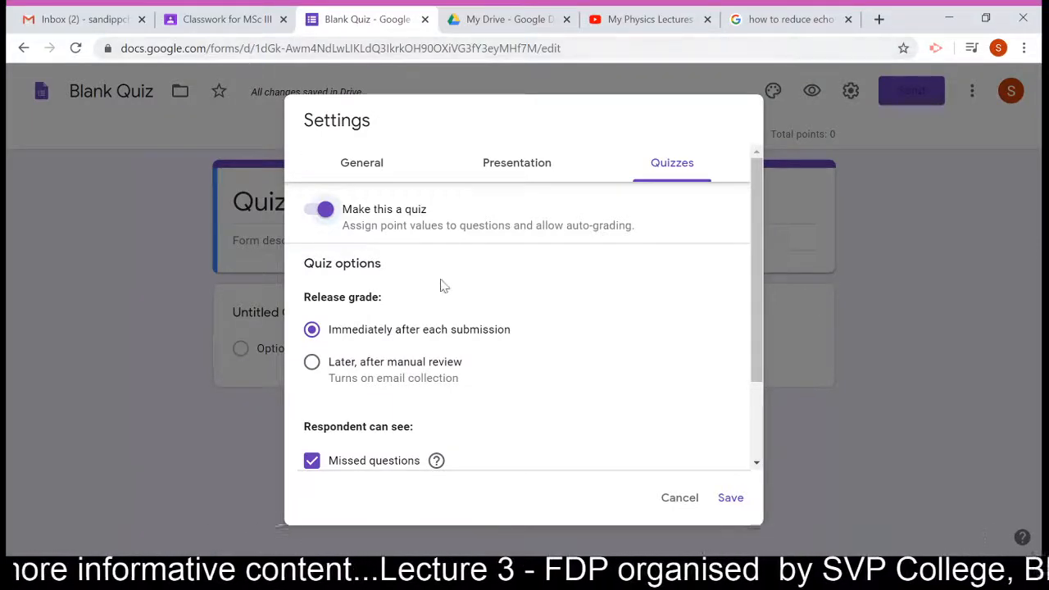
{"action": "scroll", "coordinate": [482, 274], "scroll_direction": "down", "scroll_amount": 3}
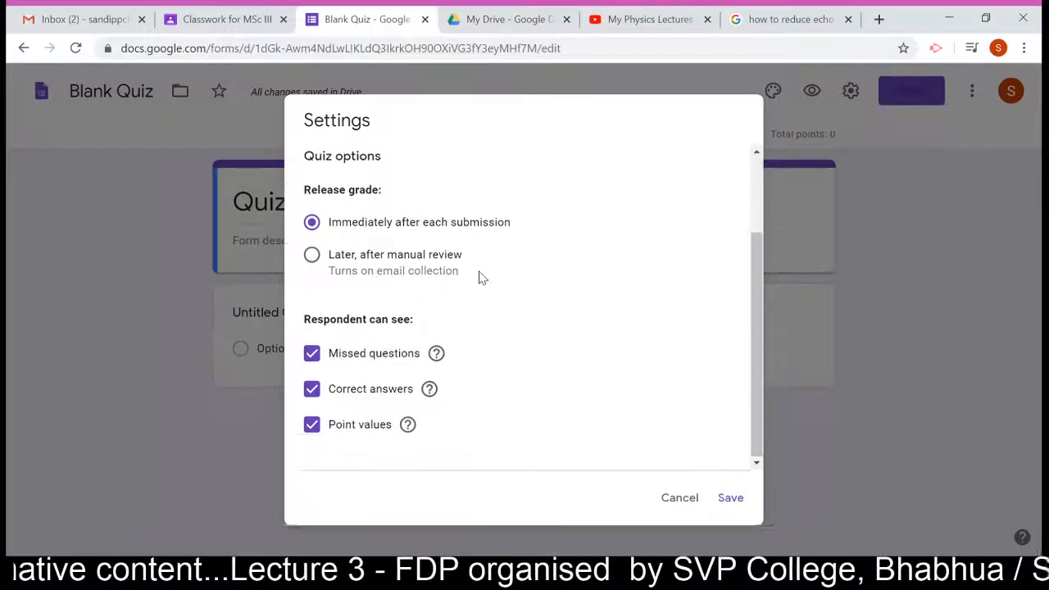
{"action": "scroll", "coordinate": [549, 337], "scroll_direction": "up", "scroll_amount": 3}
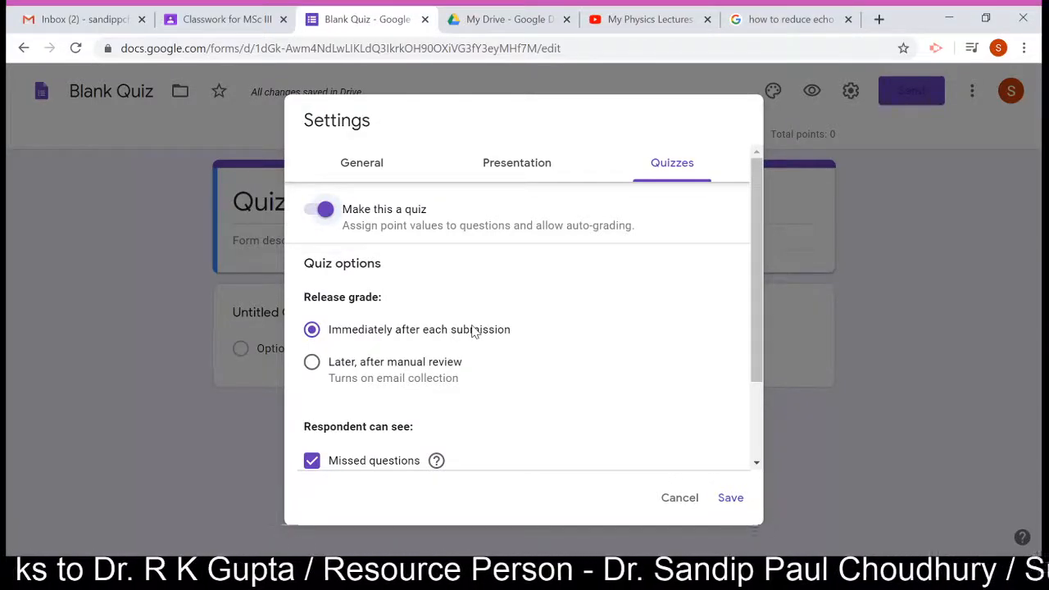
{"action": "left_click", "coordinate": [311, 363]}
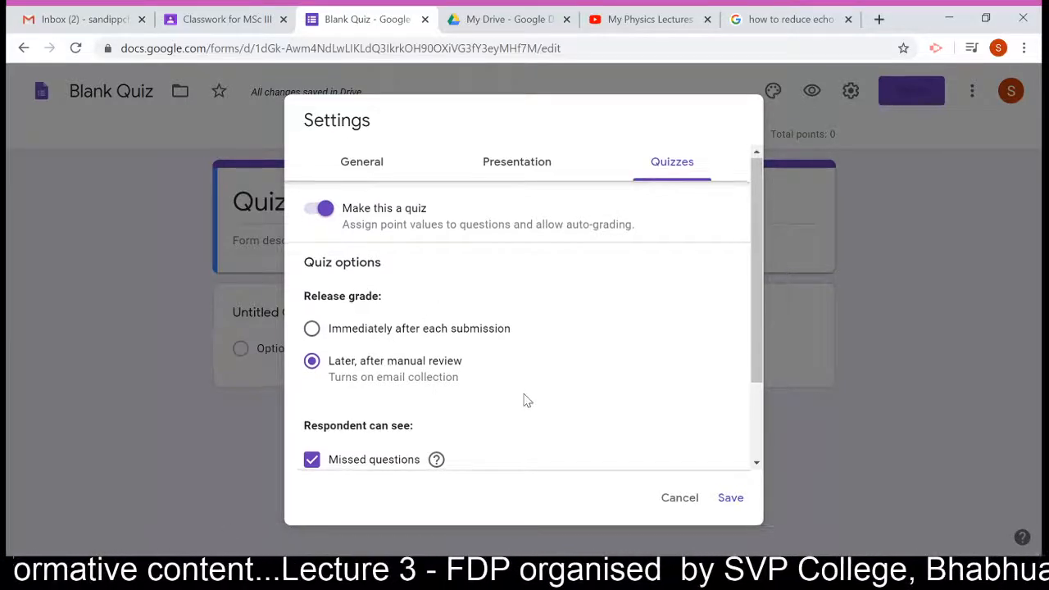
{"action": "scroll", "coordinate": [527, 401], "scroll_direction": "down", "scroll_amount": 3}
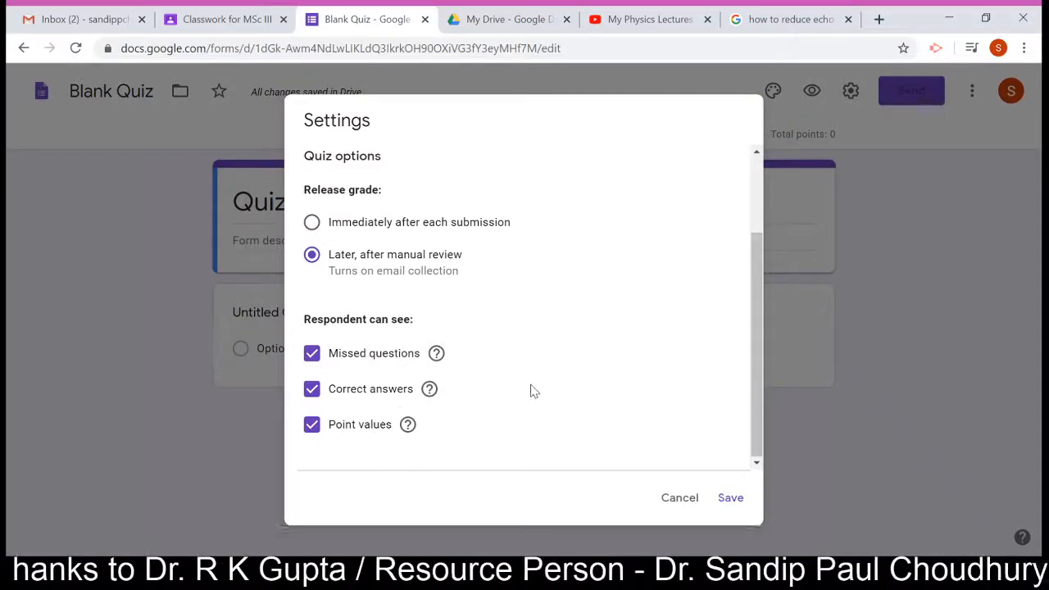
{"action": "scroll", "coordinate": [530, 391], "scroll_direction": "up", "scroll_amount": 1}
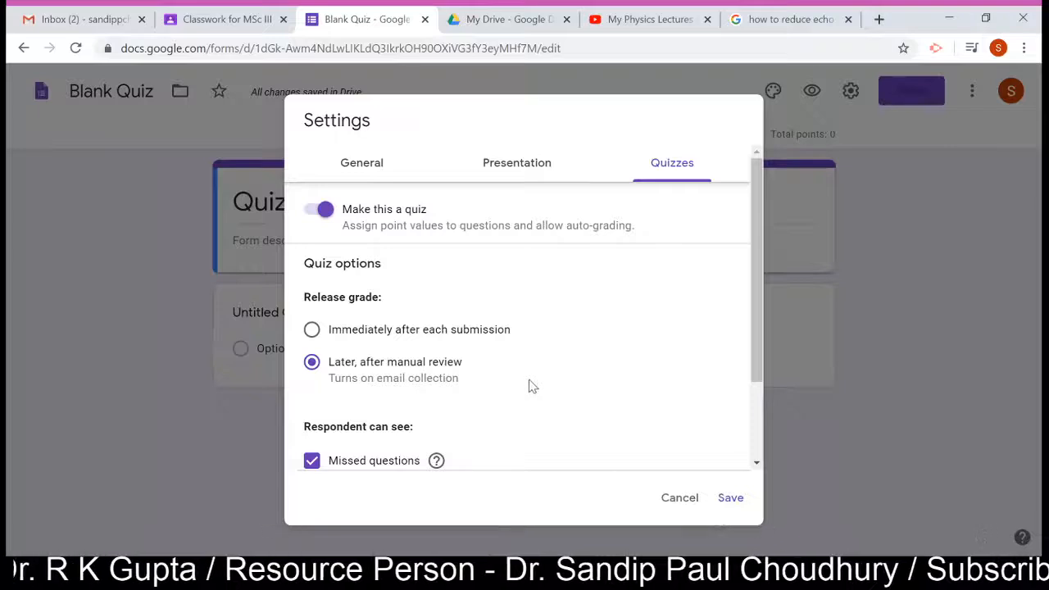
In the presentation settings, enable the progress bar and shuffled question order, and disable the link to submit another response
{"action": "left_click", "coordinate": [506, 179]}
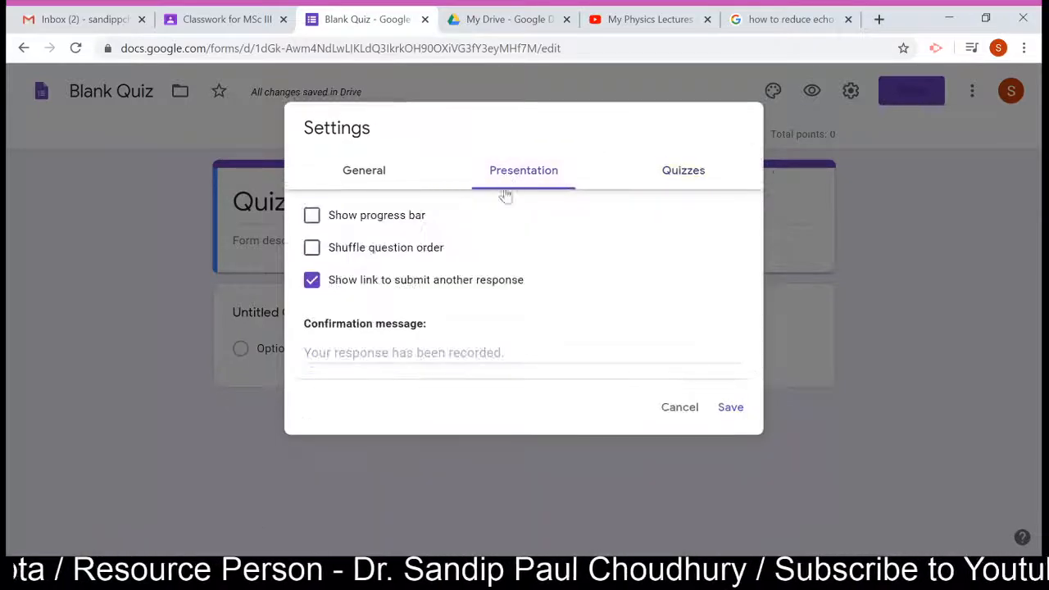
{"action": "left_click", "coordinate": [314, 221]}
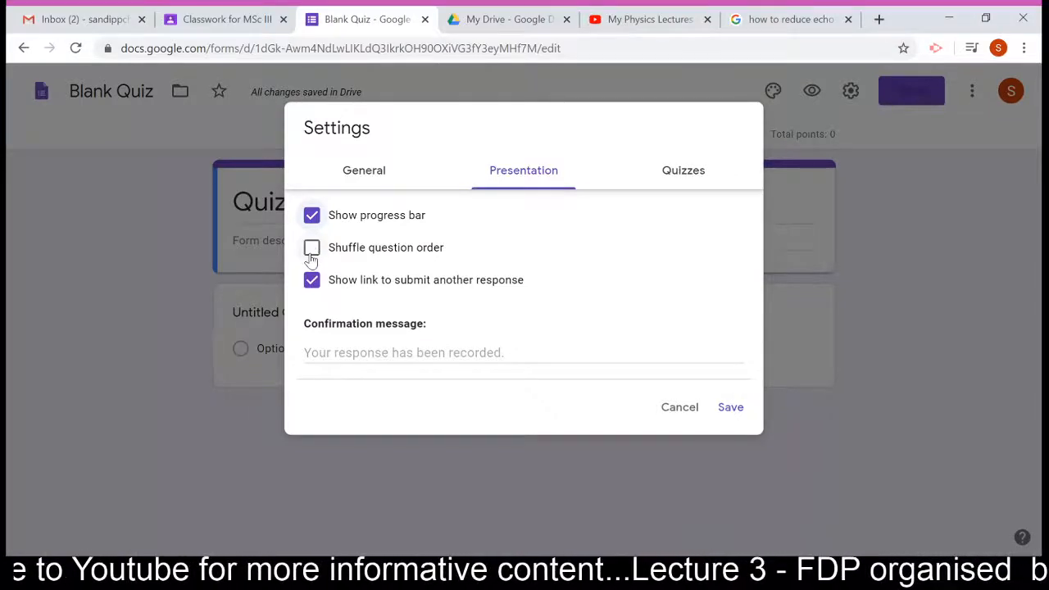
{"action": "left_click", "coordinate": [312, 251]}
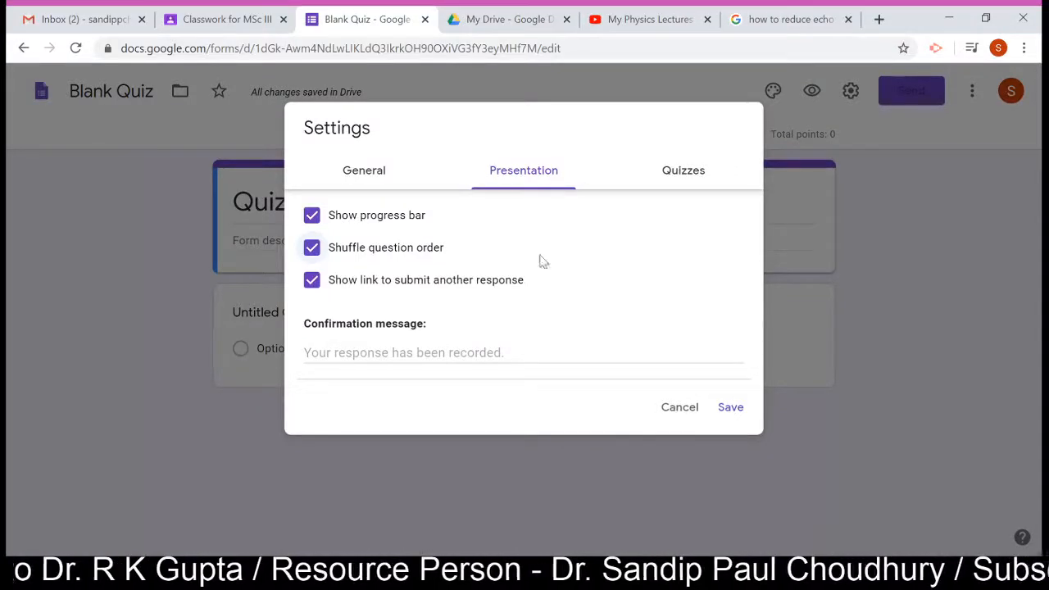
{"action": "left_click", "coordinate": [315, 292]}
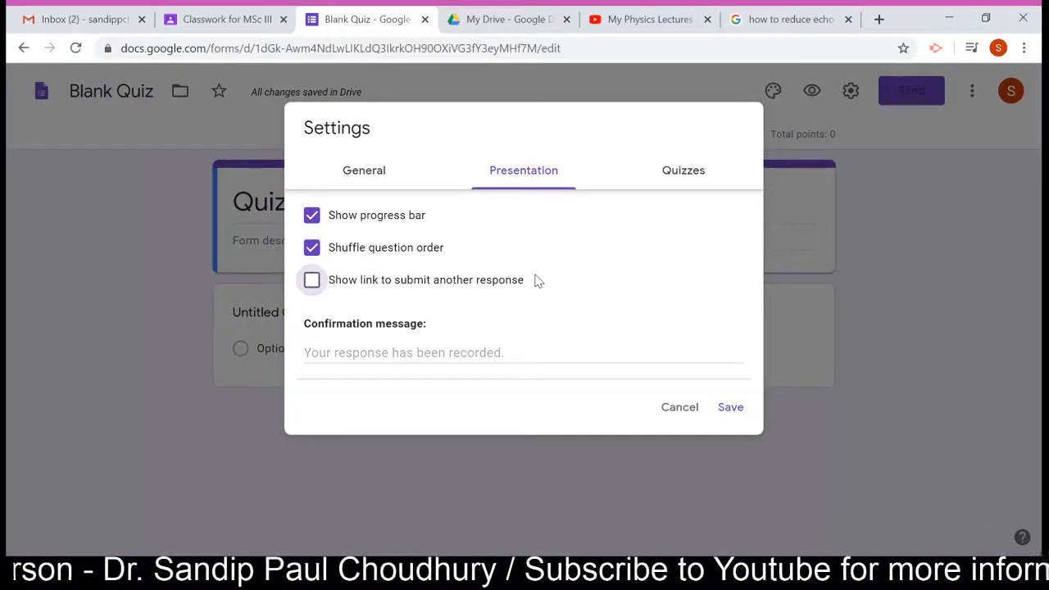
Set the form's confirmation message to "Thank you.."
{"action": "left_click", "coordinate": [463, 351]}
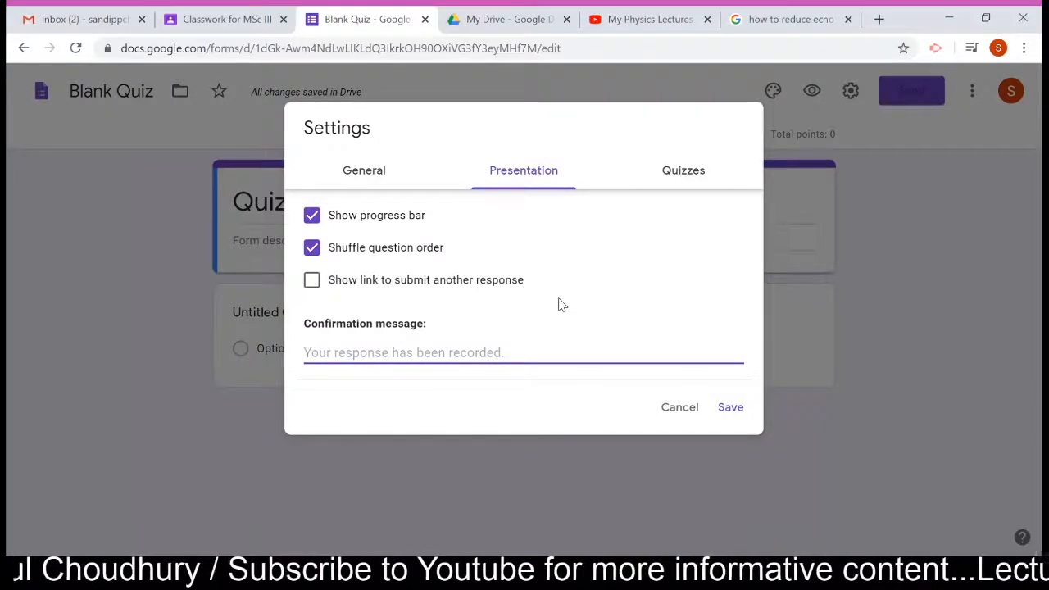
{"action": "type", "text": "Tha"}
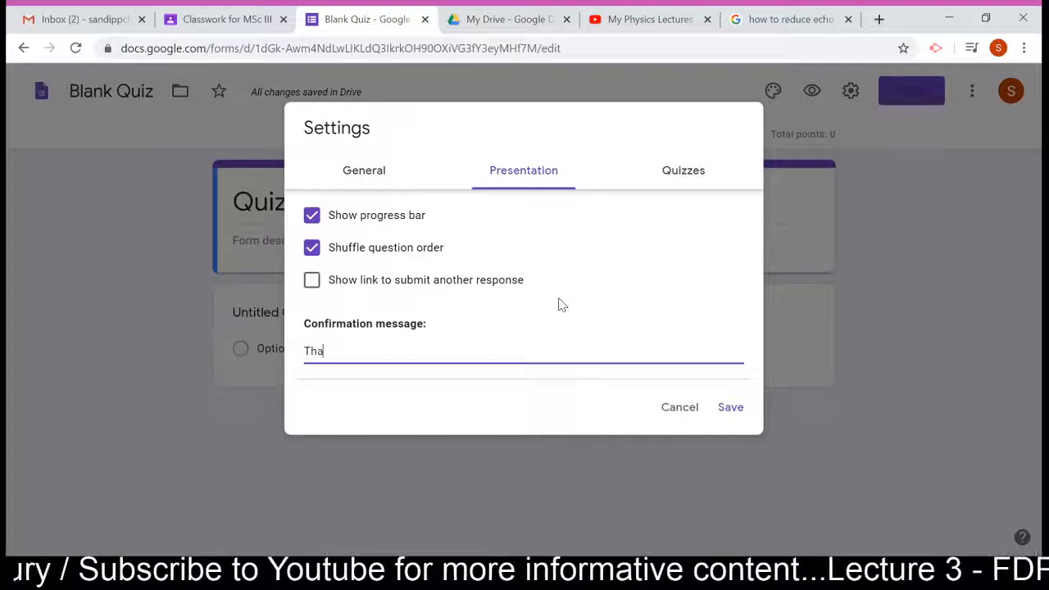
{"action": "type", "text": "nk you"}
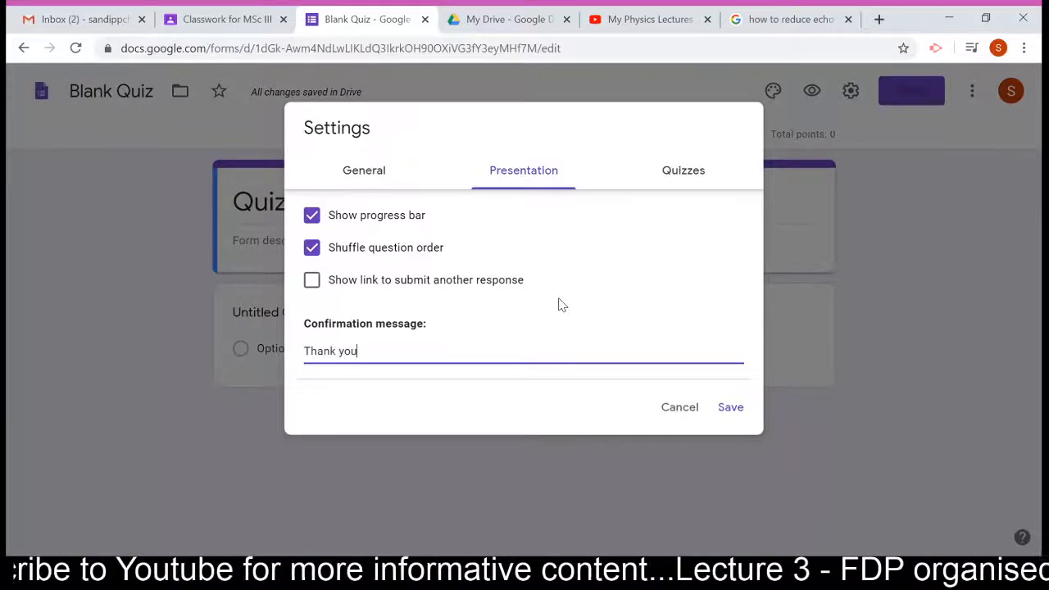
{"action": "type", "text": ".."}
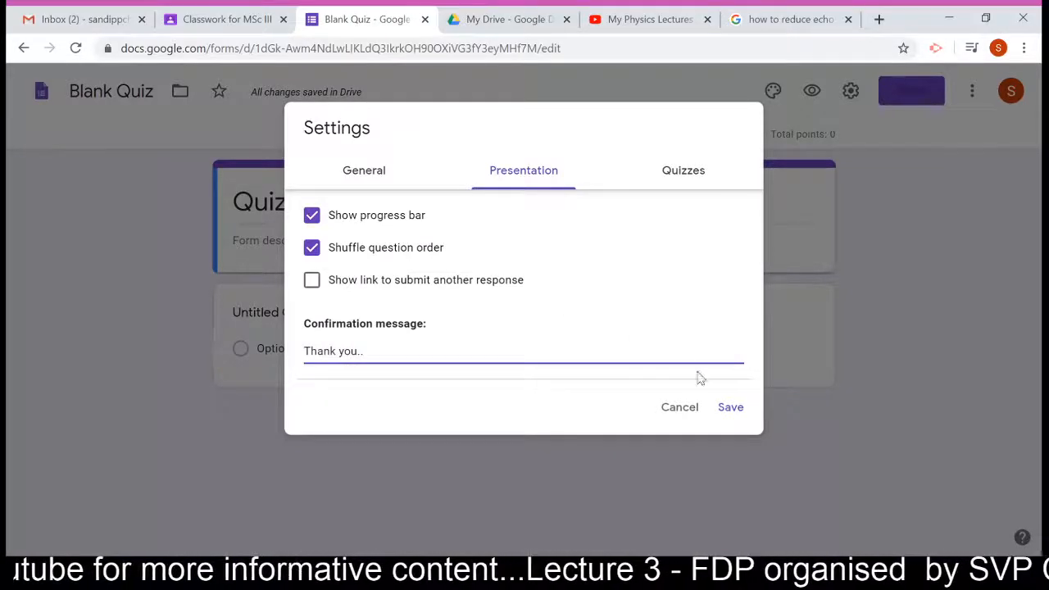
In the general settings, turn on response receipts for collected email addresses and send them Always
{"action": "left_click", "coordinate": [373, 182]}
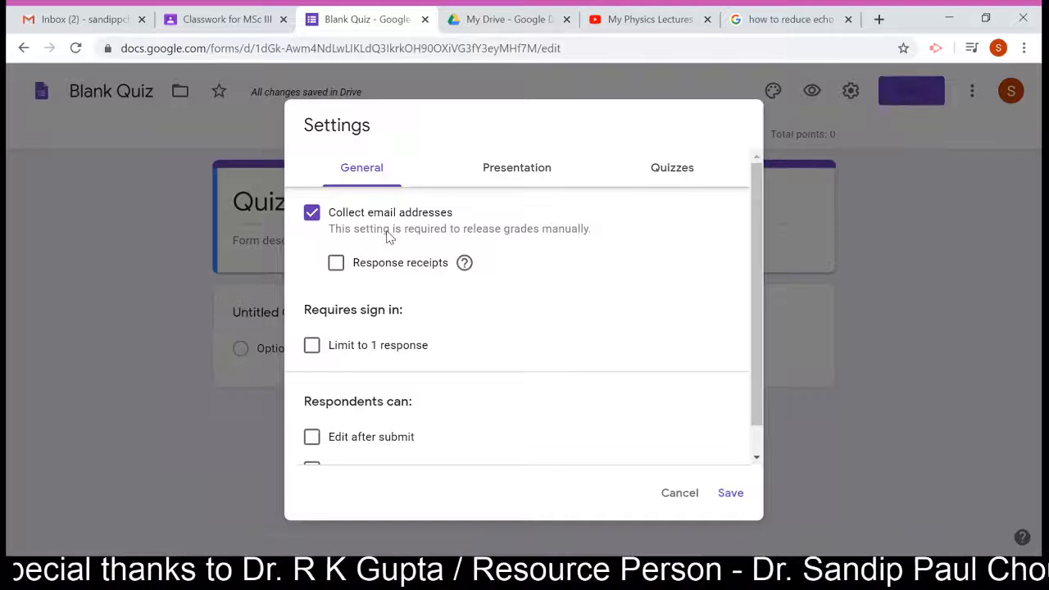
{"action": "left_click", "coordinate": [337, 264]}
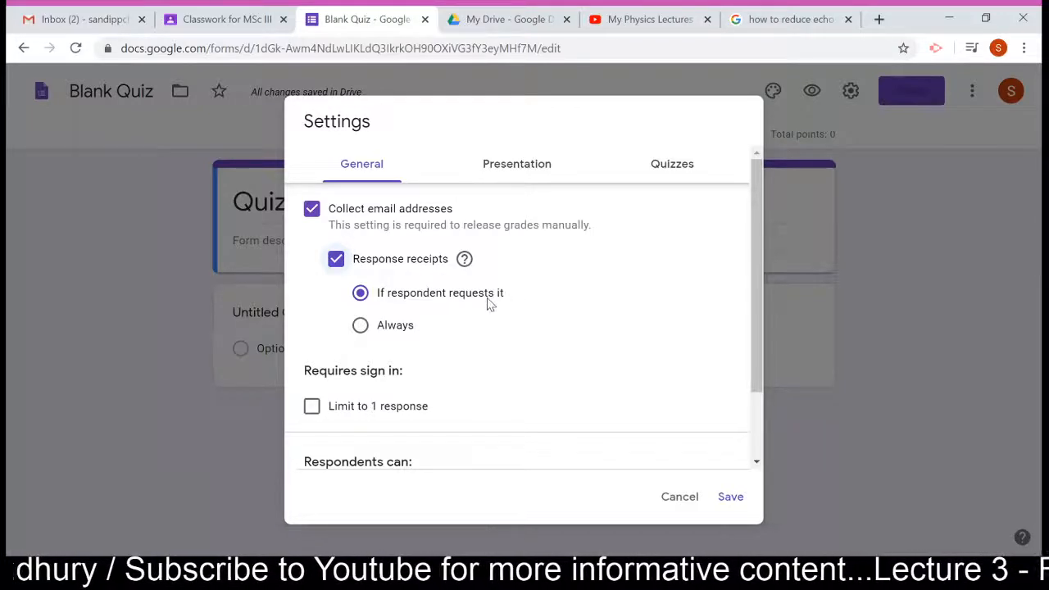
{"action": "left_click", "coordinate": [361, 325]}
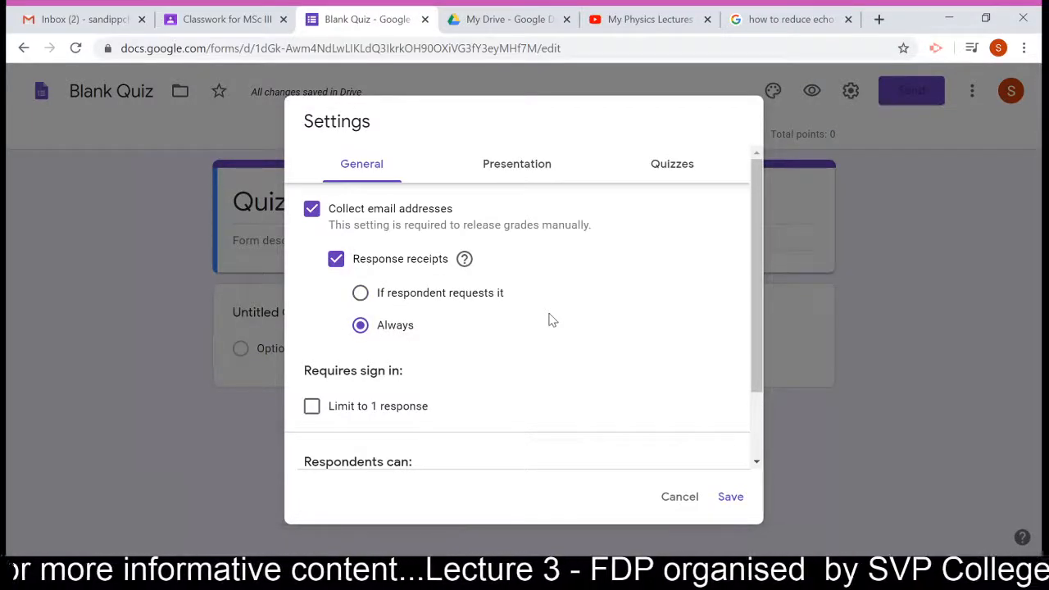
Limit the form to 1 response, switching the limit off and on to compare its sign-in requirement
{"action": "left_click_drag", "start_coordinate": [754, 312], "coordinate": [754, 397]}
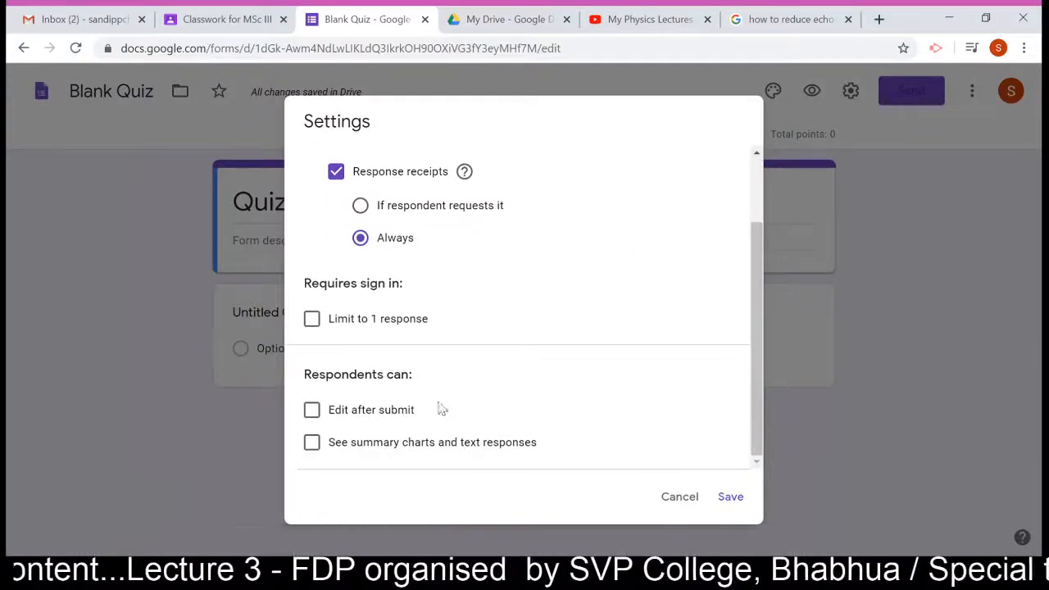
{"action": "left_click", "coordinate": [313, 322]}
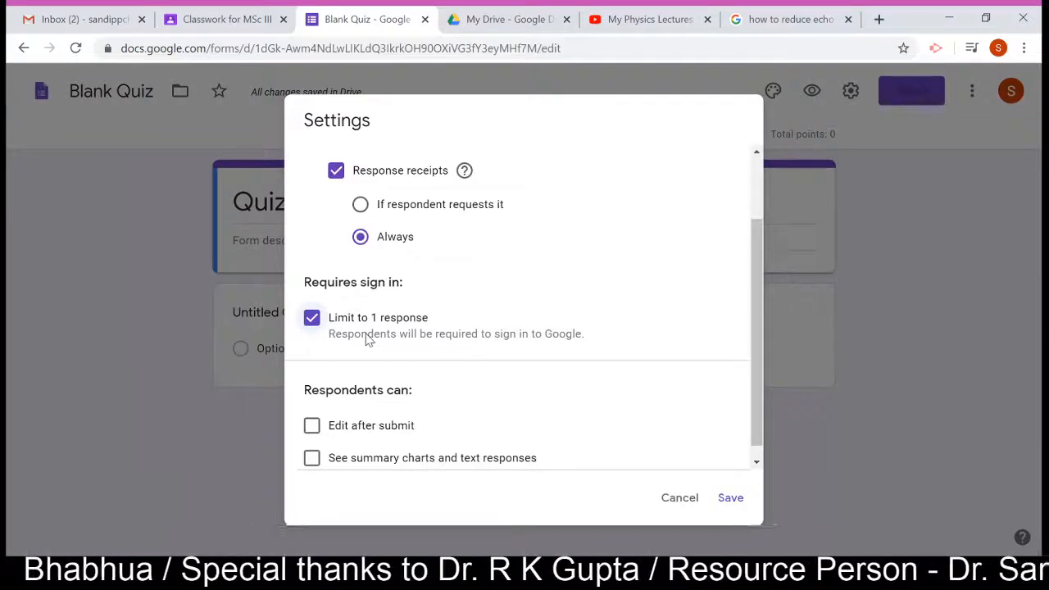
{"action": "left_click_drag", "start_coordinate": [433, 351], "coordinate": [544, 368]}
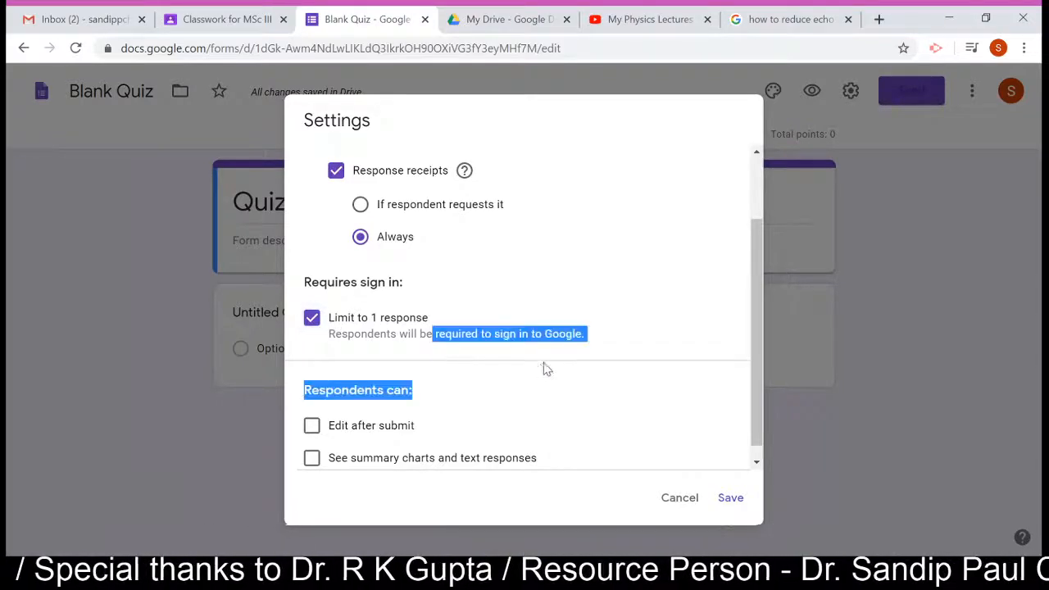
{"action": "left_click", "coordinate": [313, 319]}
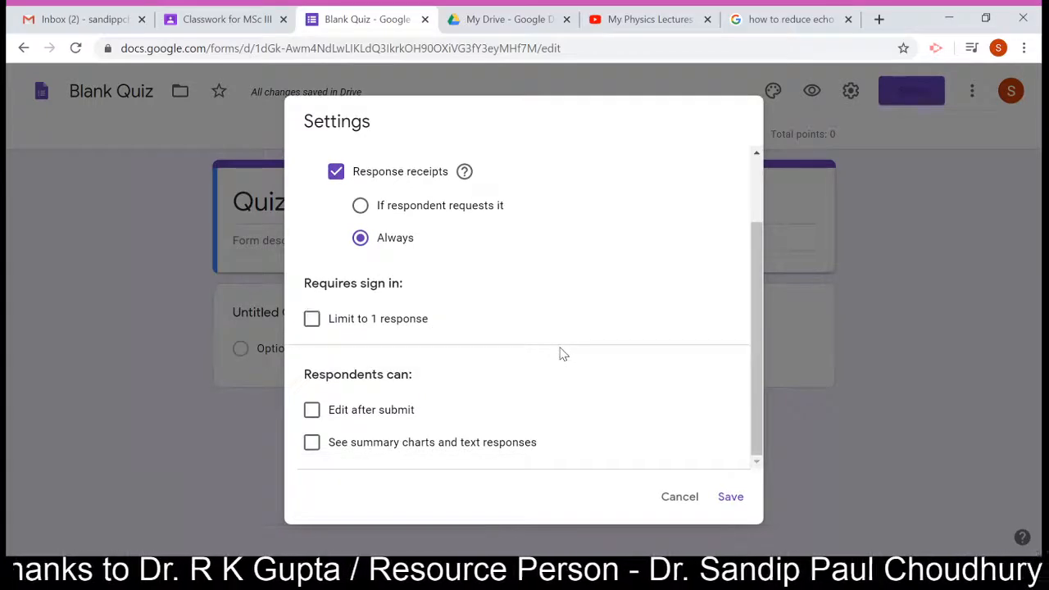
{"action": "left_click", "coordinate": [310, 322]}
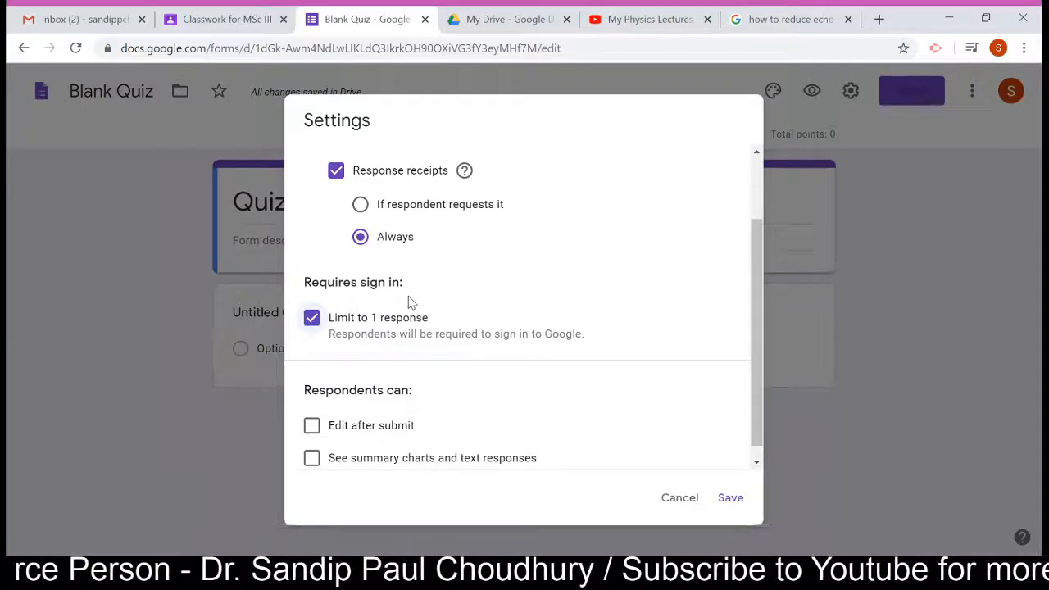
{"action": "left_click", "coordinate": [312, 321]}
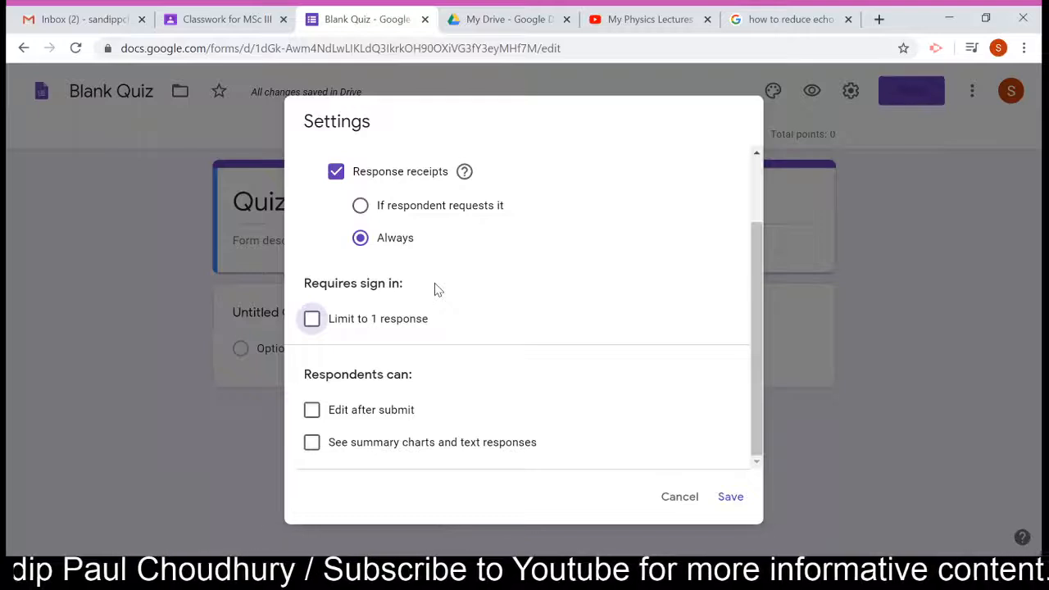
{"action": "left_click", "coordinate": [318, 328]}
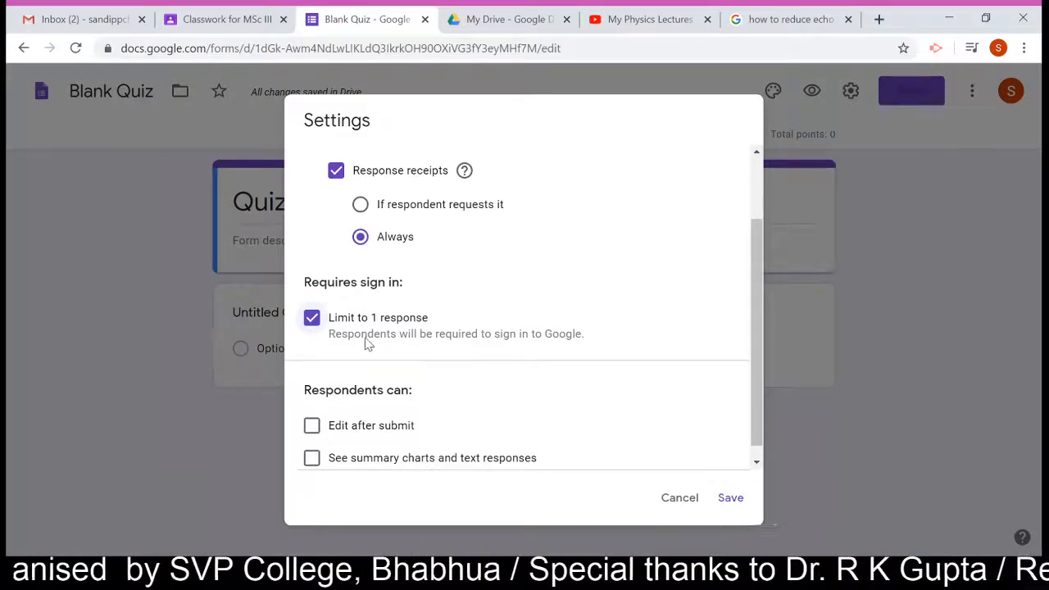
Allow respondents to see summary charts and text responses, and save the form settings
{"action": "scroll", "coordinate": [516, 336], "scroll_direction": "down", "scroll_amount": 1}
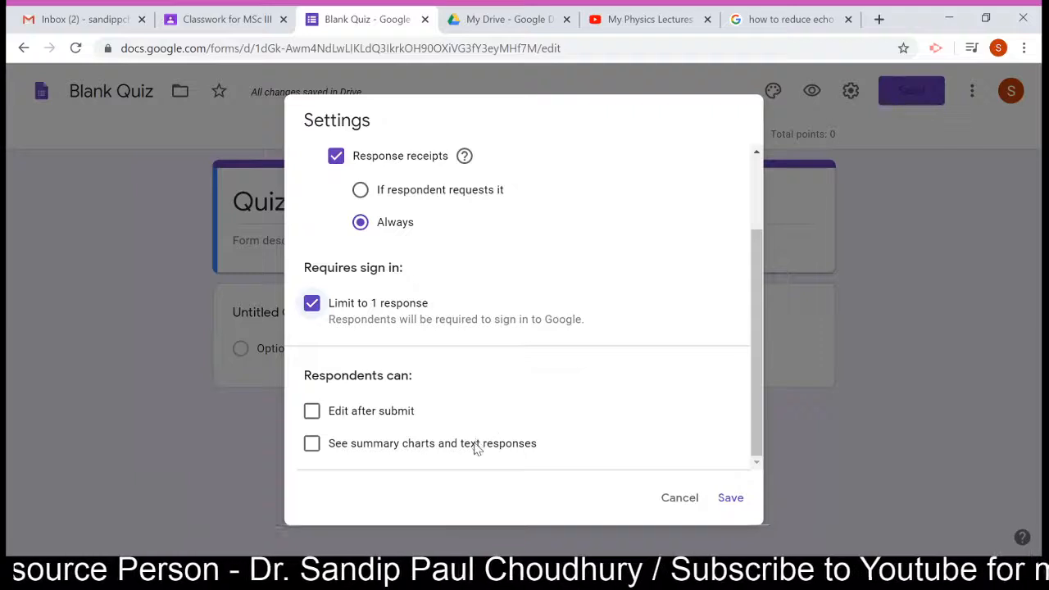
{"action": "left_click", "coordinate": [312, 448]}
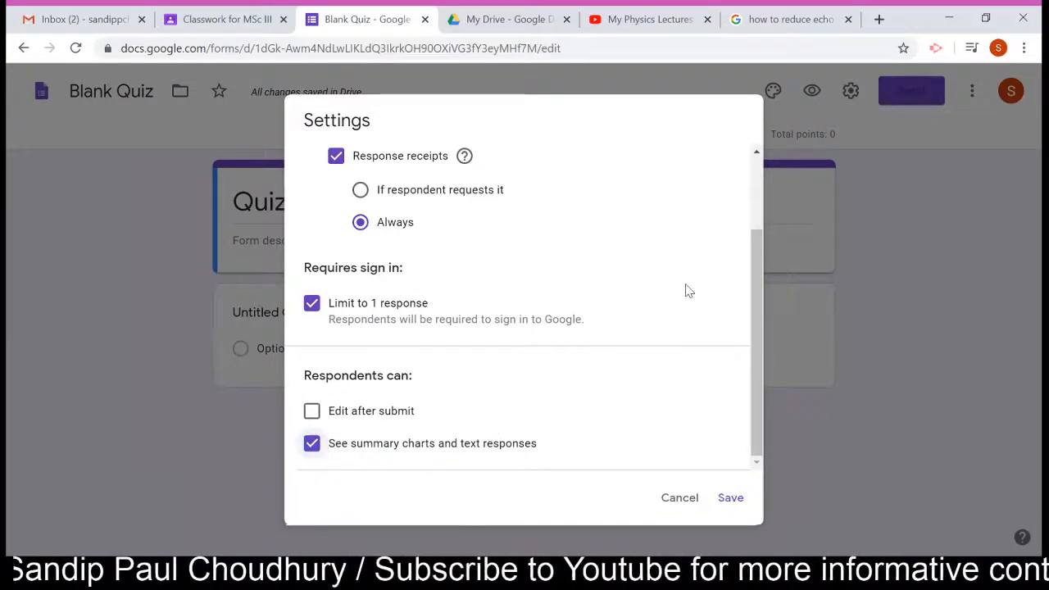
{"action": "scroll", "coordinate": [702, 307], "scroll_direction": "up", "scroll_amount": 2}
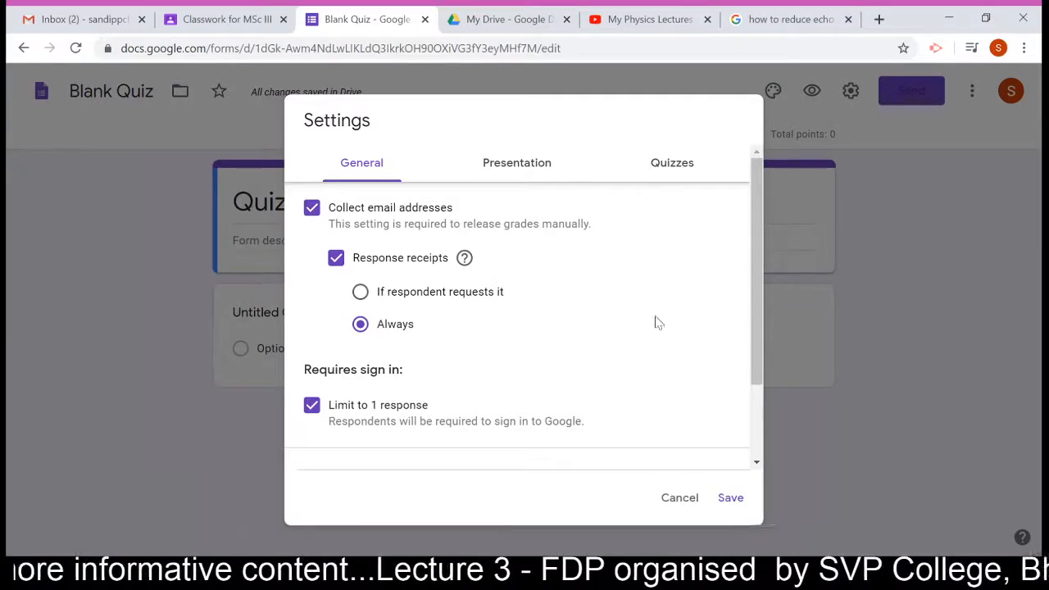
{"action": "left_click", "coordinate": [729, 497]}
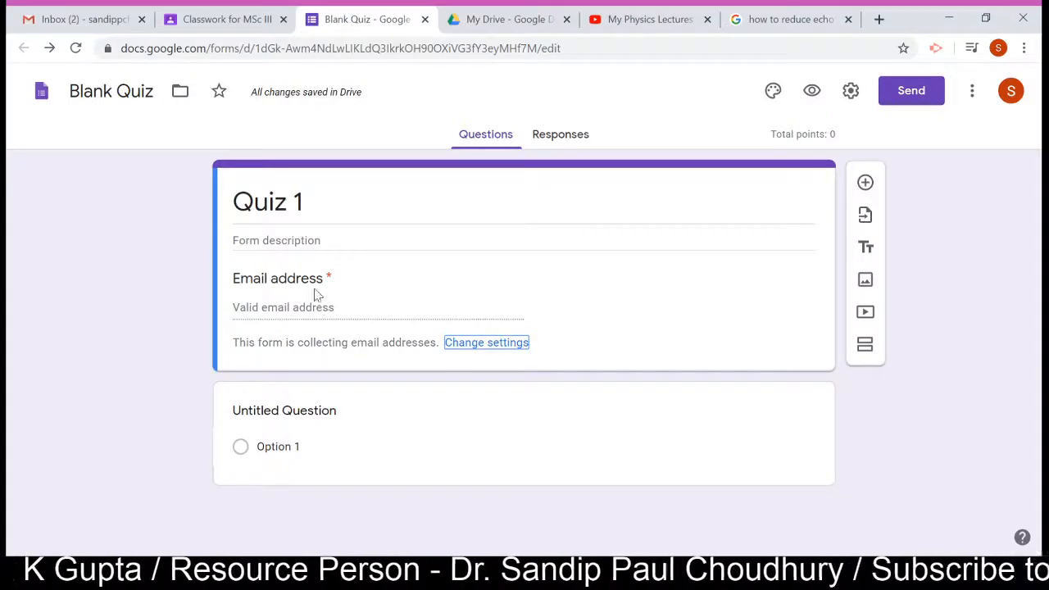
Enter "all questions are mandatory" as the description of the Quiz 1 form
{"action": "left_click", "coordinate": [323, 241]}
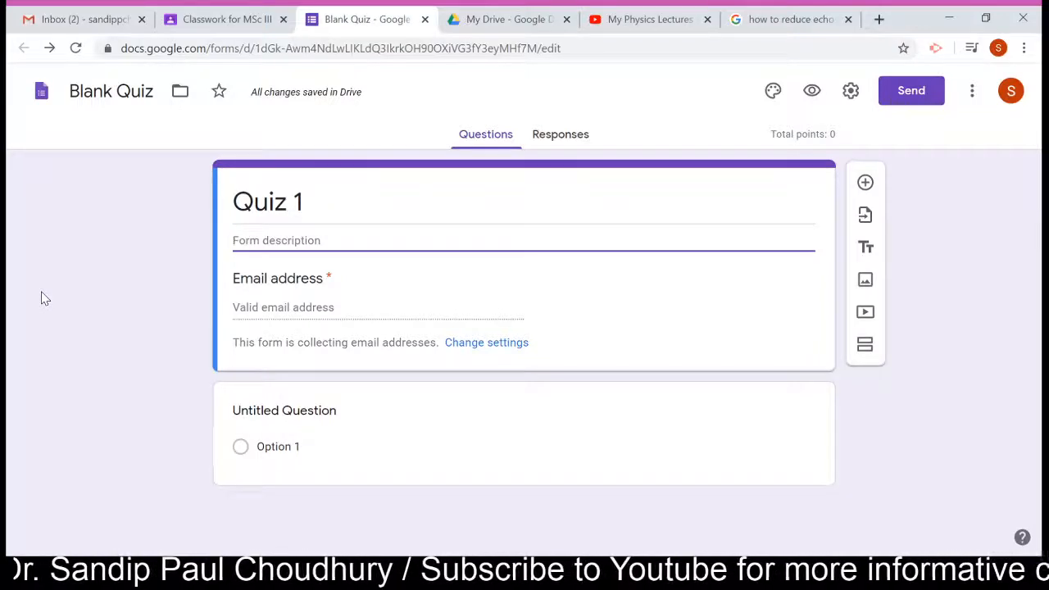
{"action": "type", "text": "all"}
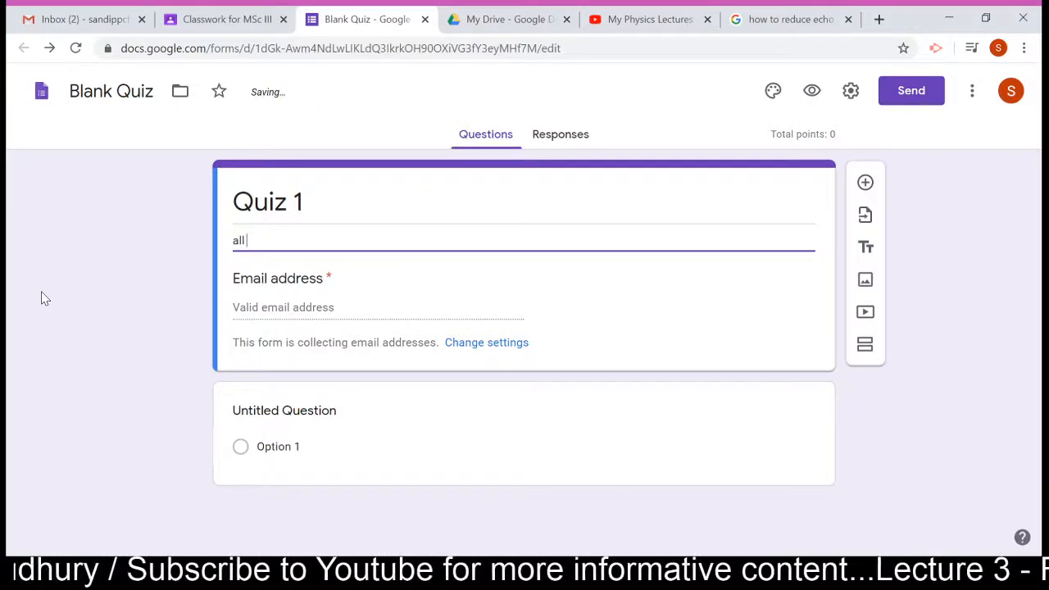
{"action": "type", "text": " ques"}
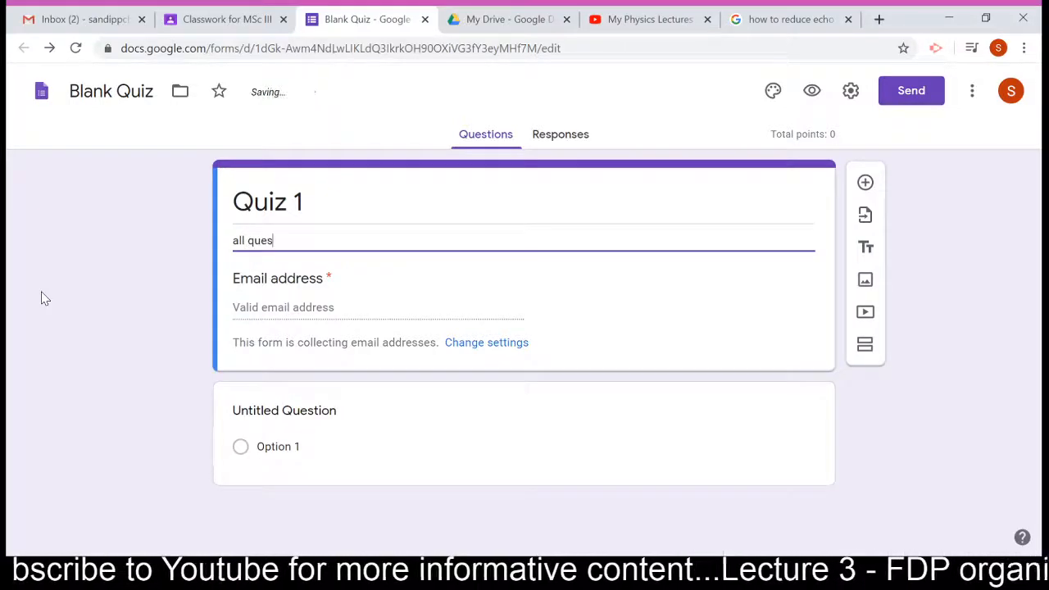
{"action": "type", "text": "tions ar"}
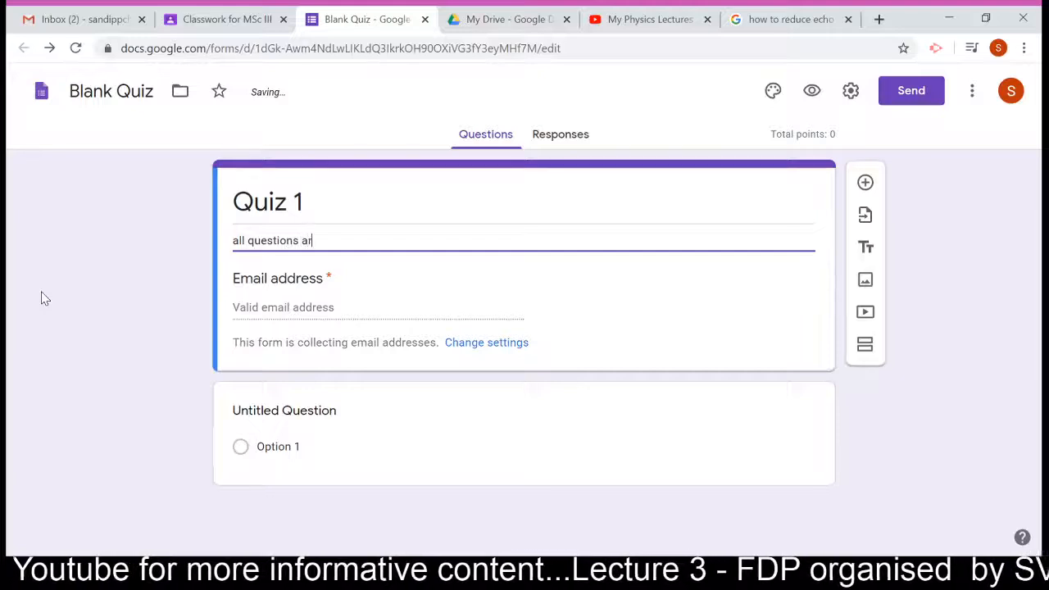
{"action": "type", "text": "e ,"}
{"action": "key", "text": "BackSpace"}
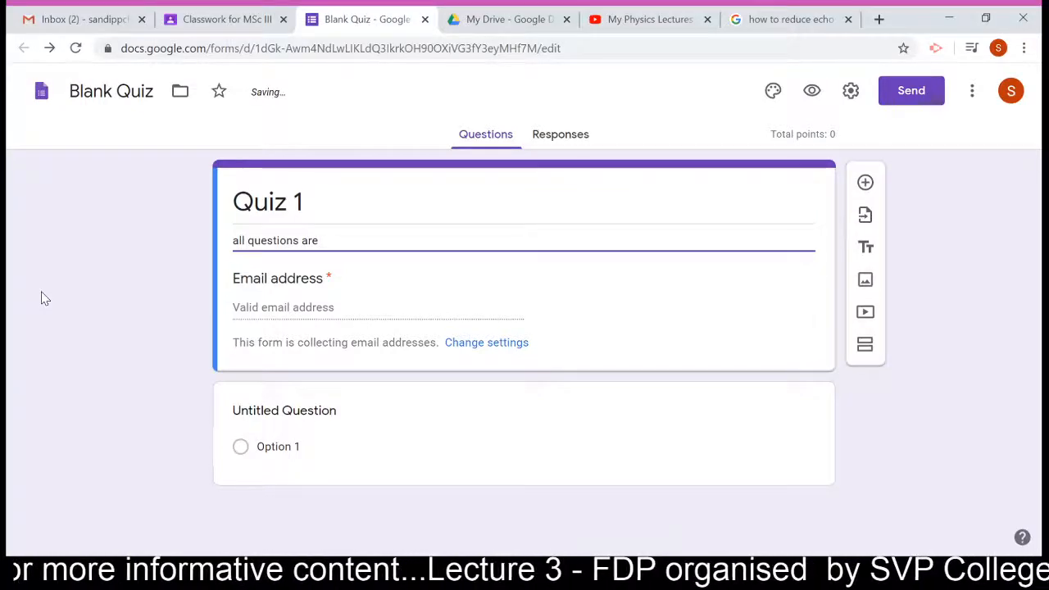
{"action": "type", "text": "manda"}
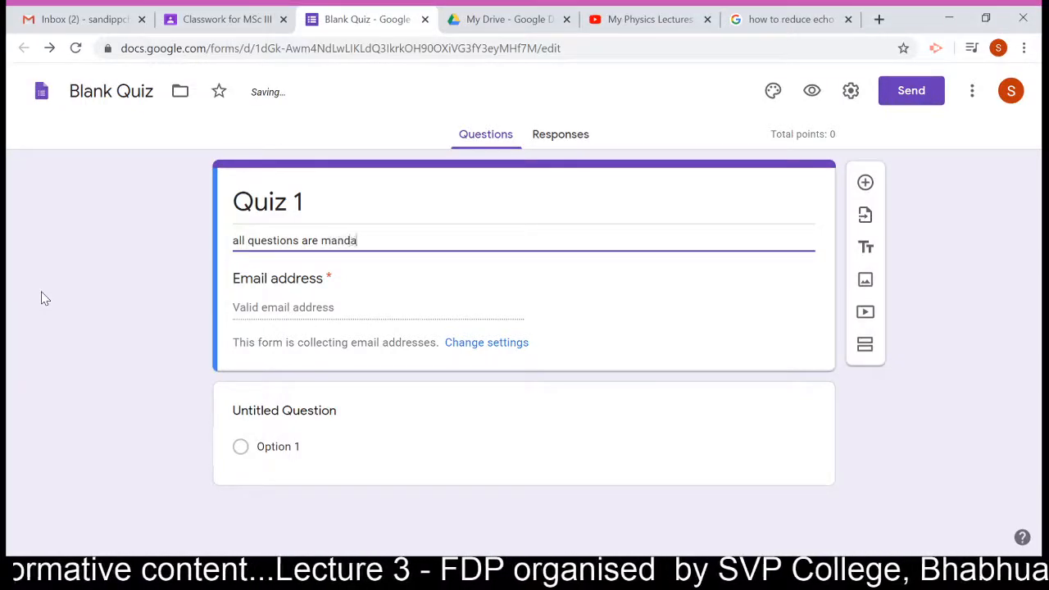
{"action": "type", "text": "tory"}
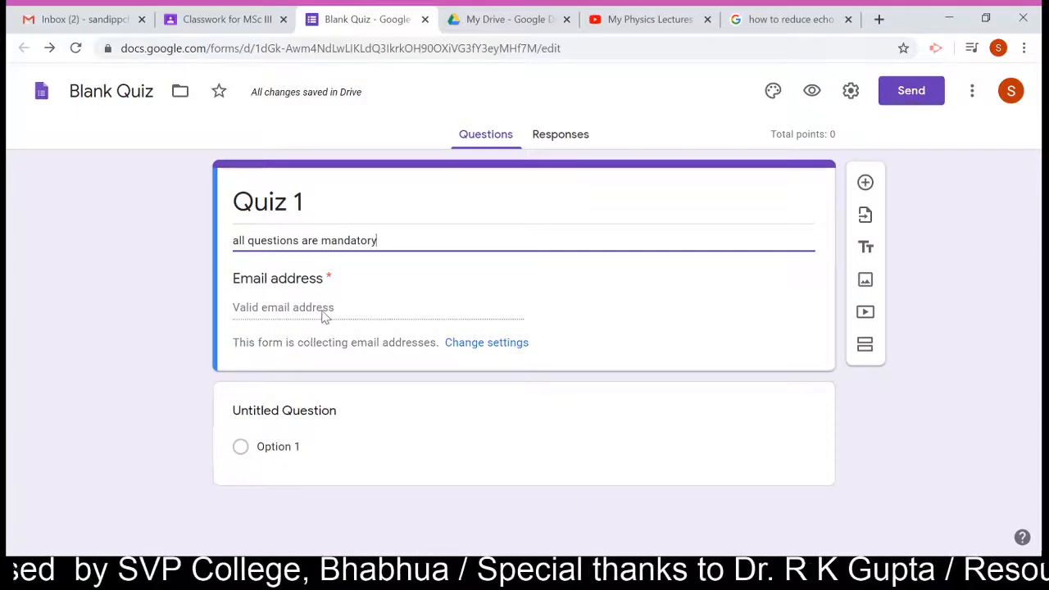
Replace the untitled question's text with "What is the capital of Australia?"
{"action": "left_click", "coordinate": [264, 413]}
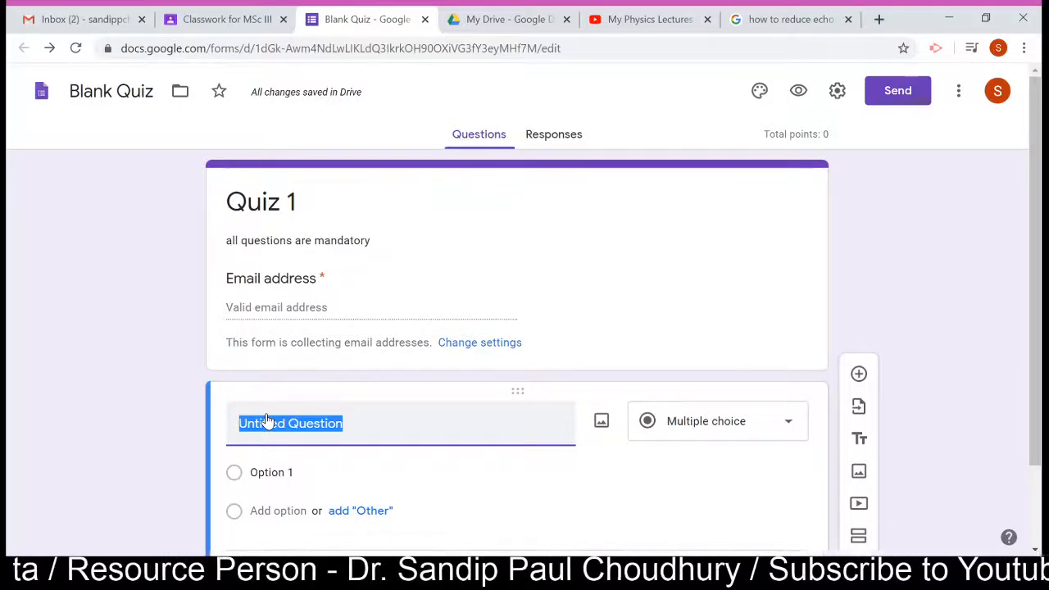
{"action": "type", "text": "Wha"}
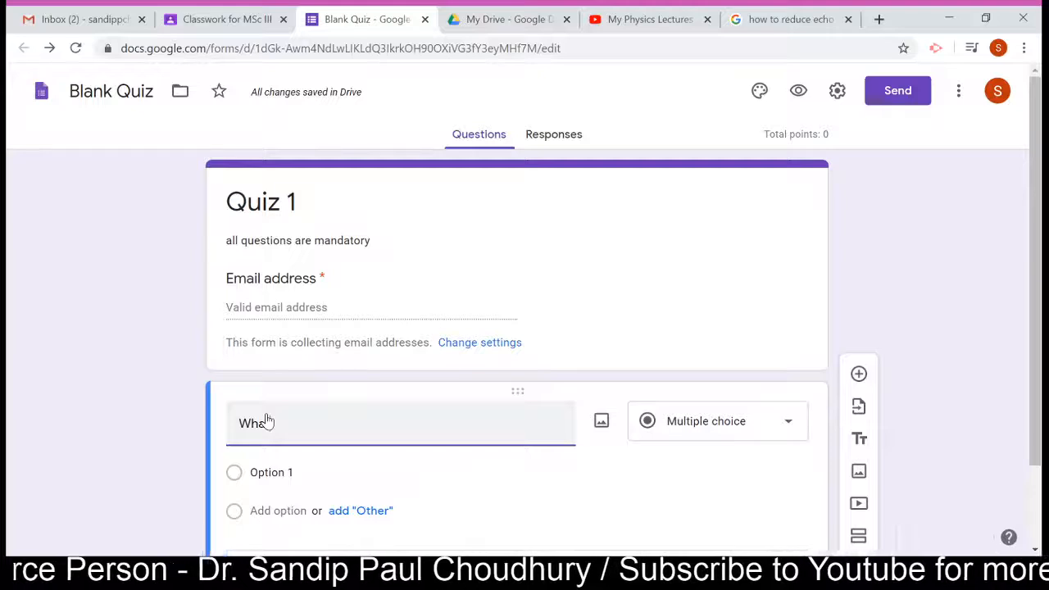
{"action": "type", "text": "t is the "}
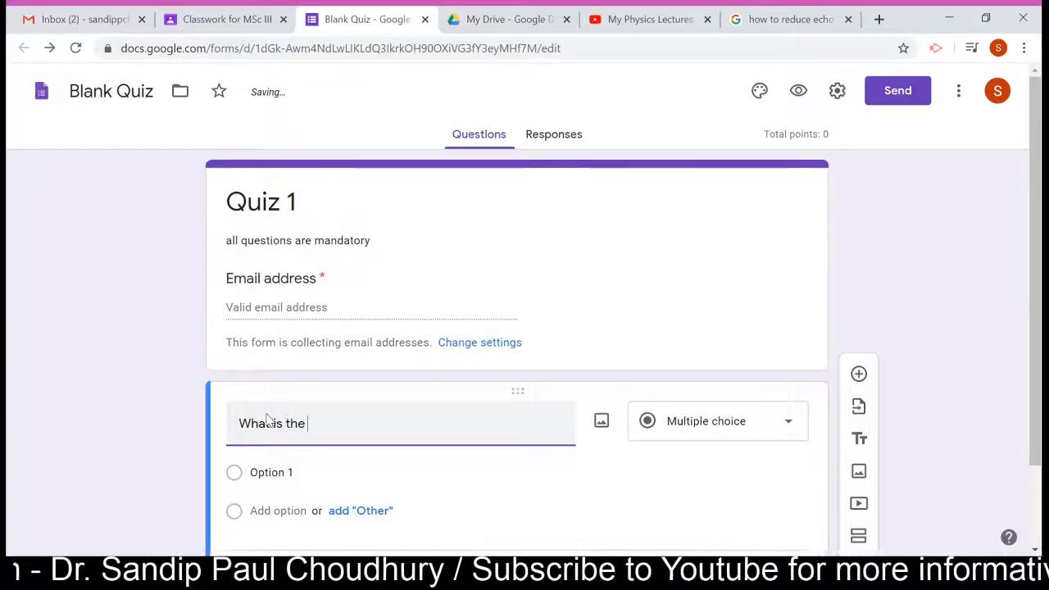
{"action": "type", "text": "capital "}
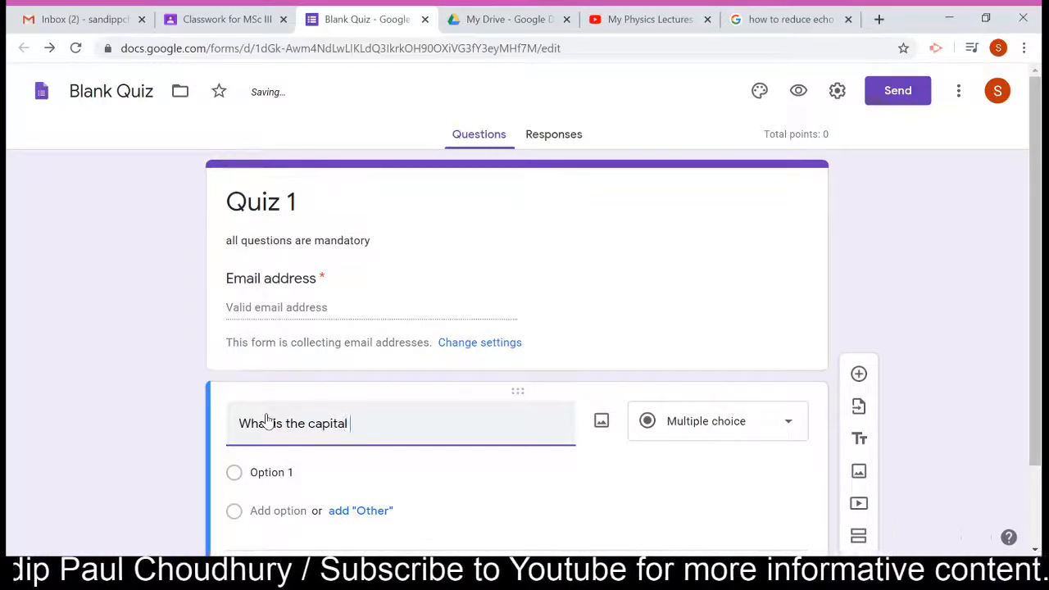
{"action": "type", "text": "of"}
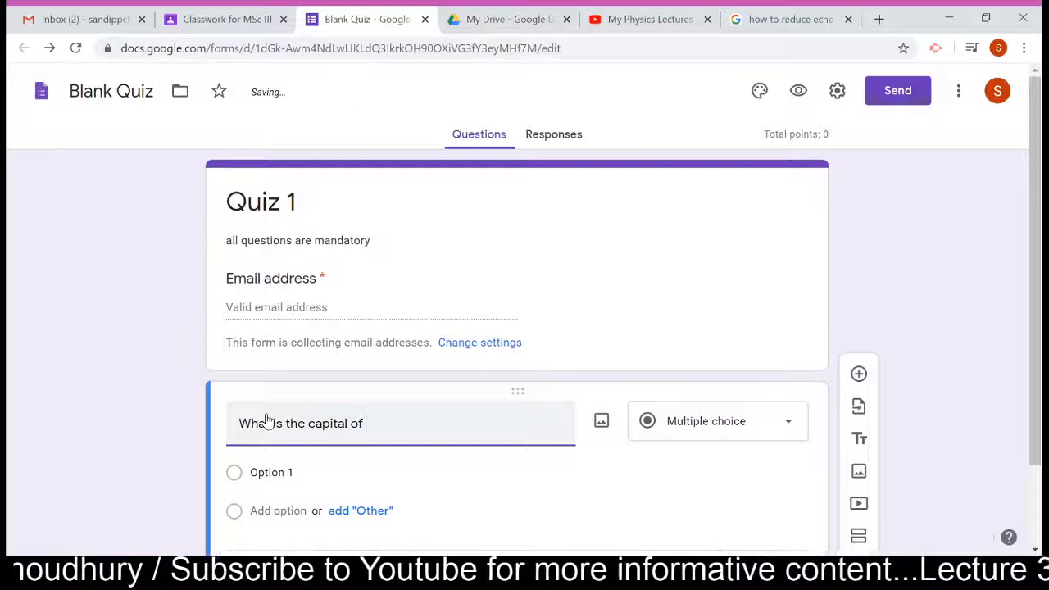
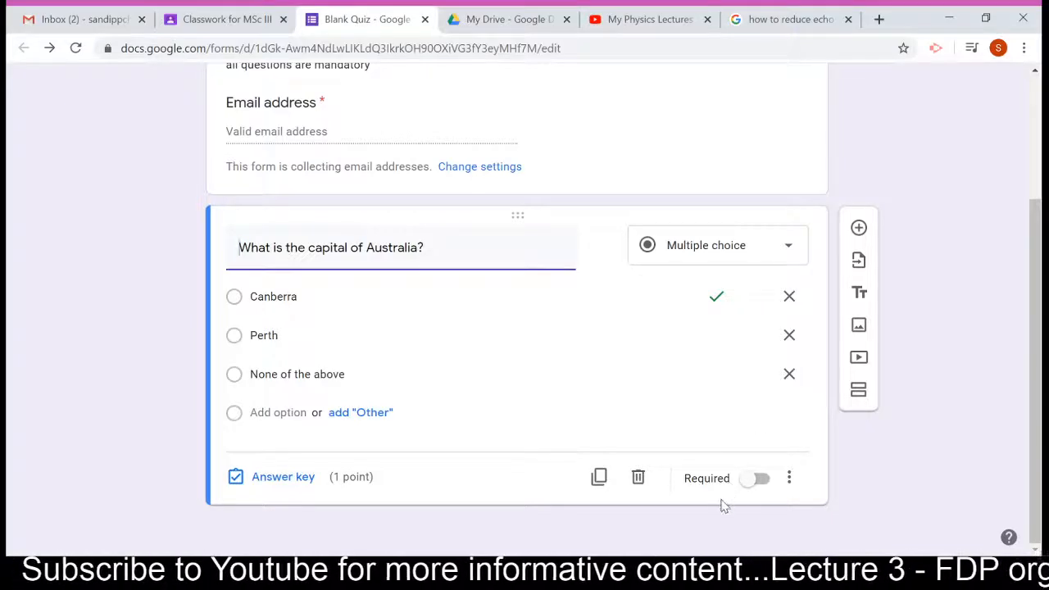
Make the capital of Australia question required, trying the setting on and off, and look at its additional options
{"action": "left_click", "coordinate": [751, 488]}
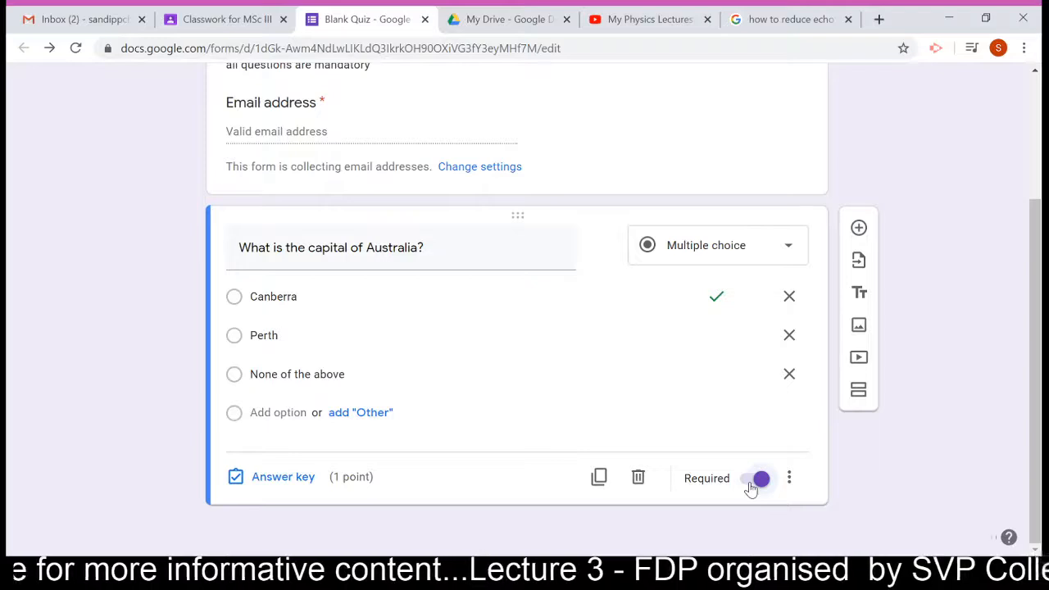
{"action": "left_click", "coordinate": [750, 488]}
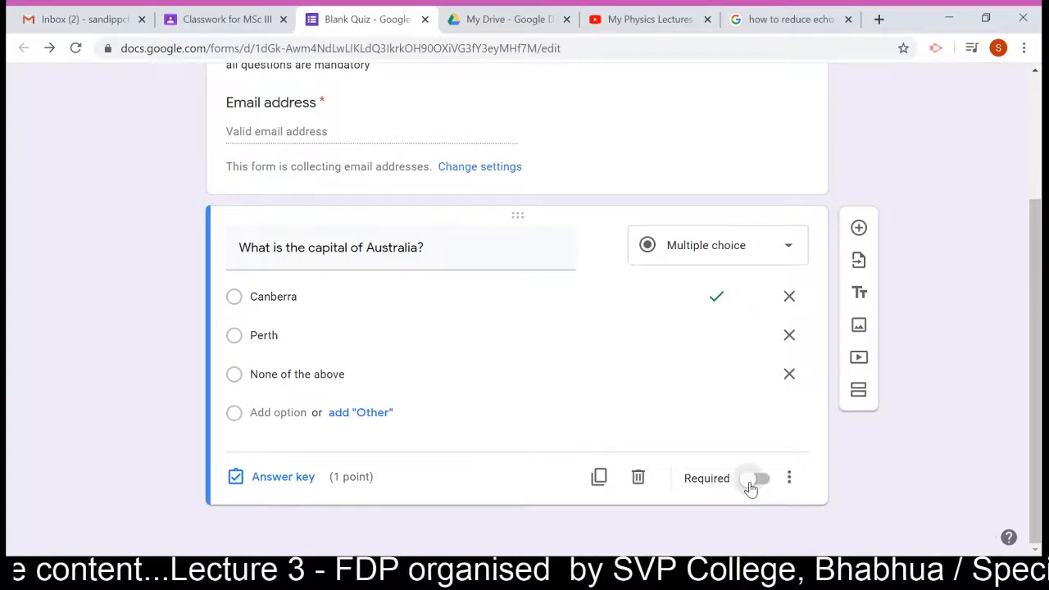
{"action": "left_click", "coordinate": [751, 488]}
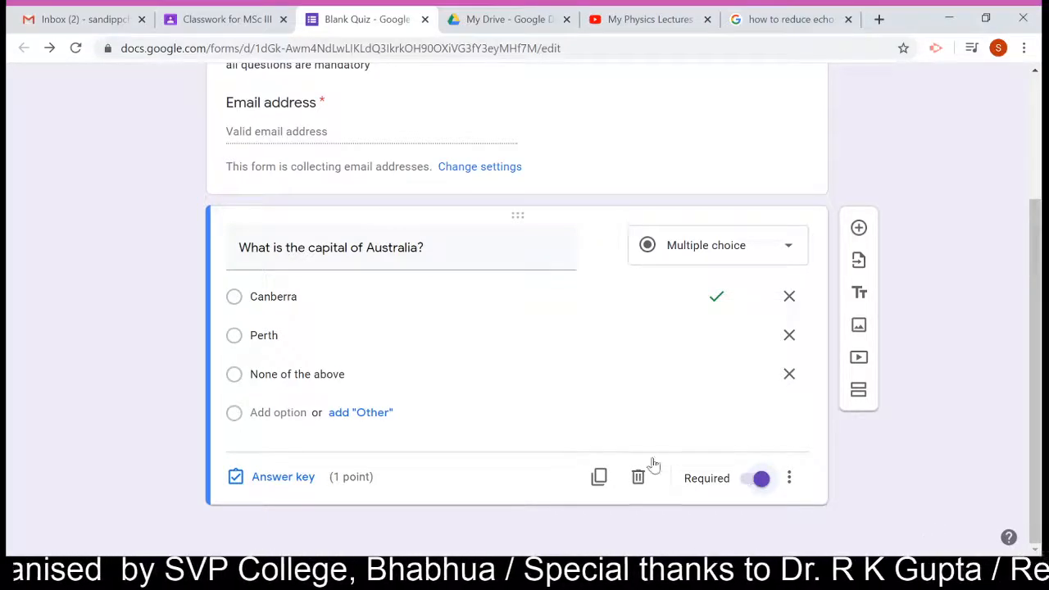
{"action": "left_click", "coordinate": [789, 479]}
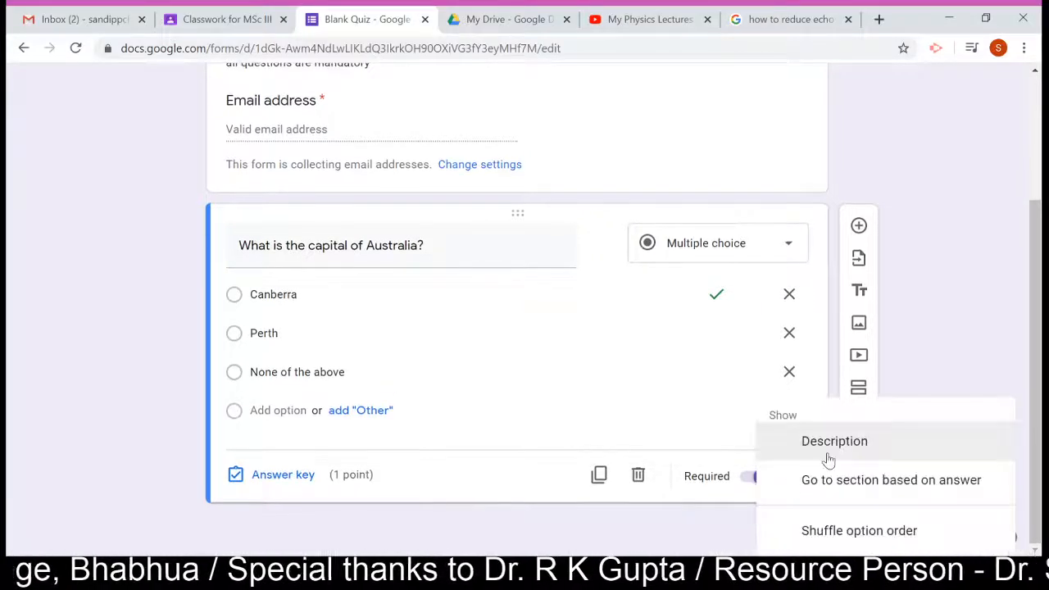
{"action": "left_click", "coordinate": [950, 354]}
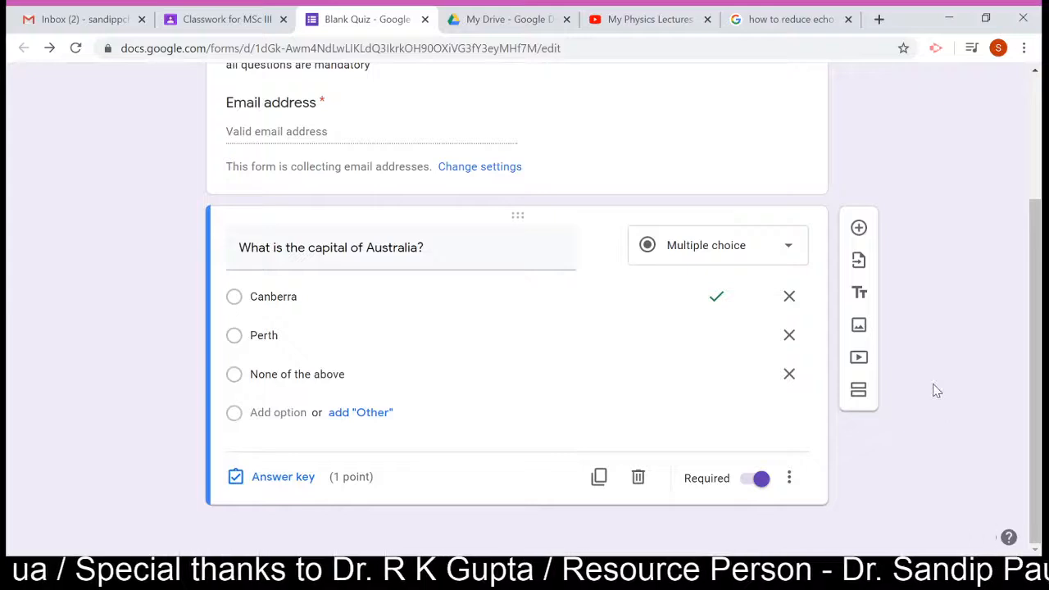
Add a required short-answer question titled "Name" directly below the form's email address section
{"action": "scroll", "coordinate": [937, 391], "scroll_direction": "up", "scroll_amount": 2}
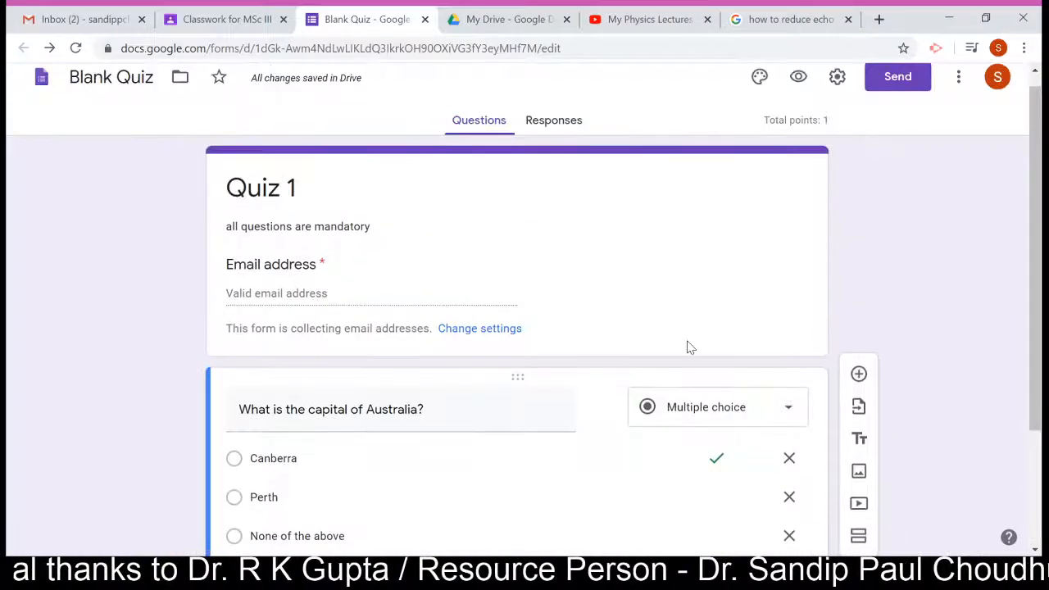
{"action": "left_click", "coordinate": [325, 305]}
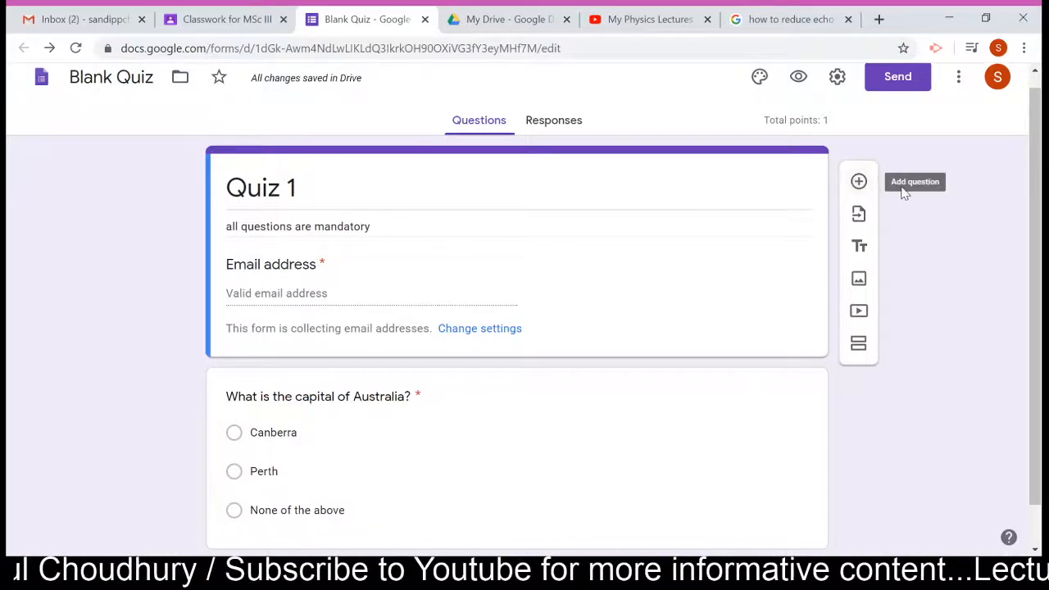
{"action": "left_click", "coordinate": [859, 181]}
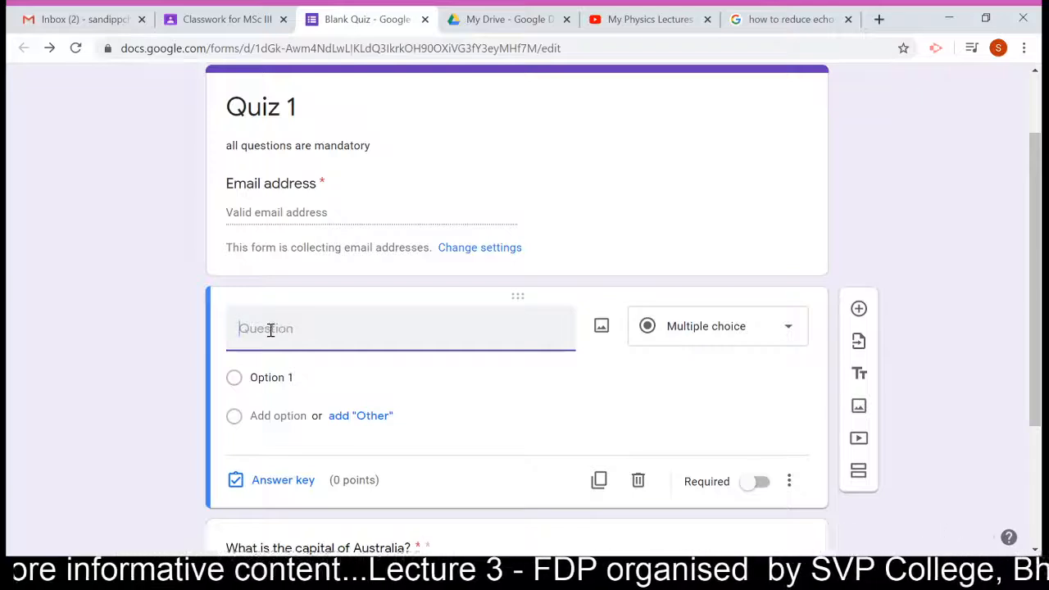
{"action": "type", "text": "Name"}
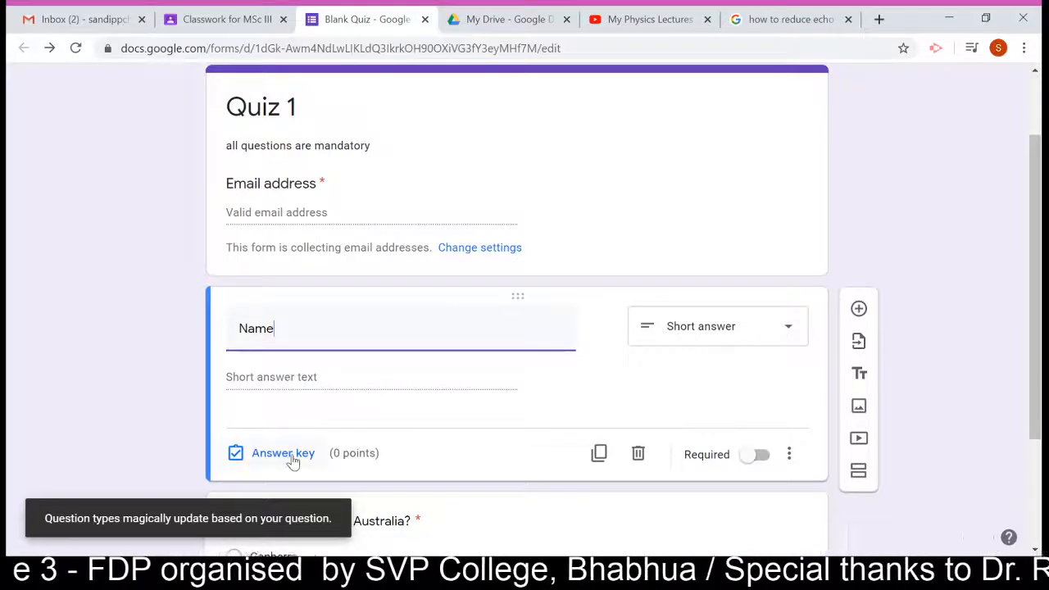
{"action": "left_click", "coordinate": [761, 464]}
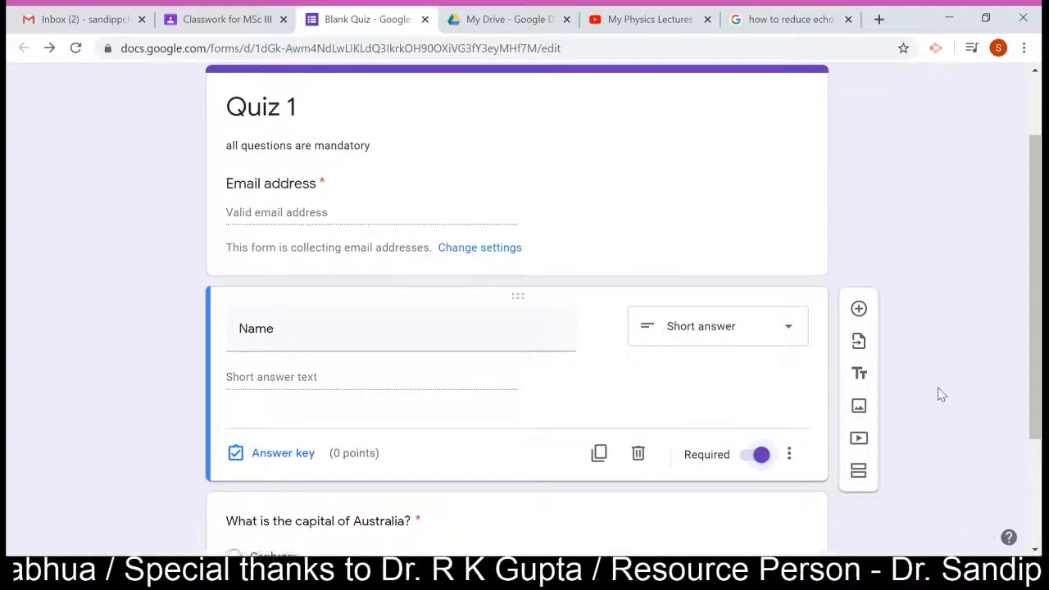
Add a required short-answer question titled "Roll No." below the Name question, and remove its response validation
{"action": "scroll", "coordinate": [941, 395], "scroll_direction": "down", "scroll_amount": 1}
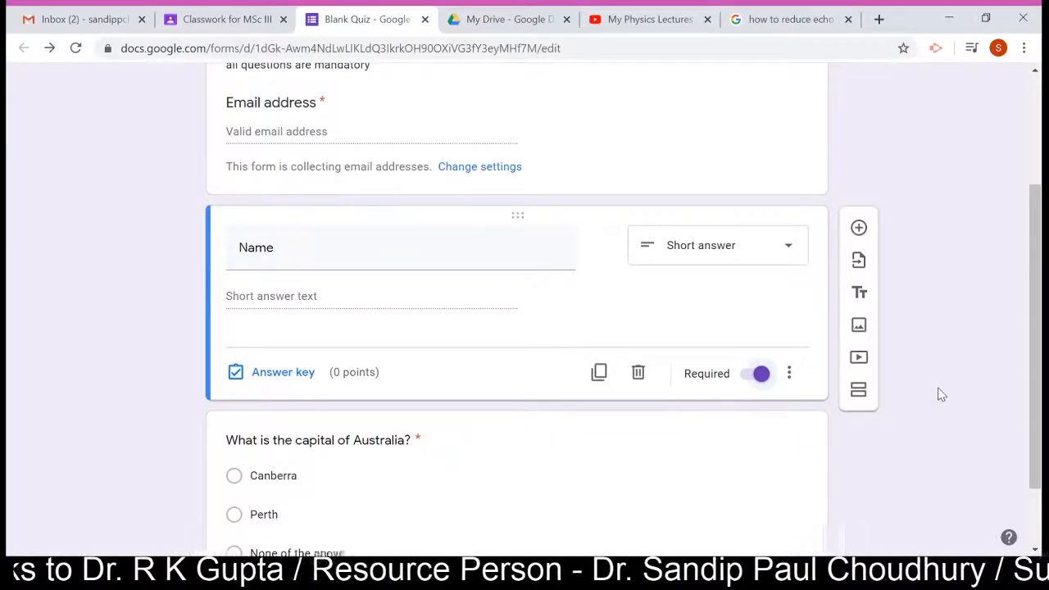
{"action": "left_click", "coordinate": [859, 228]}
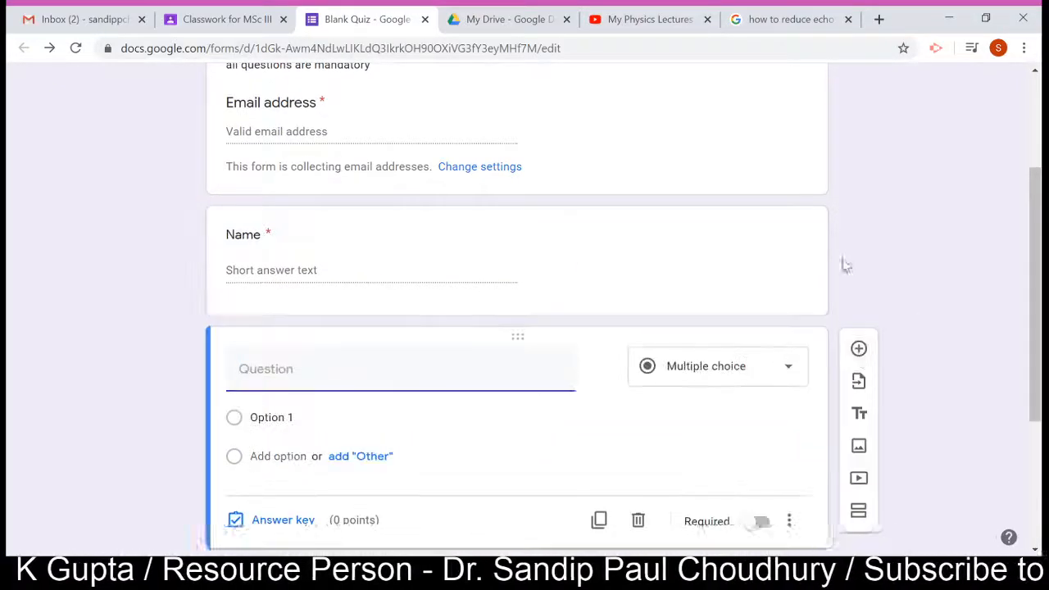
{"action": "type", "text": "Roll"}
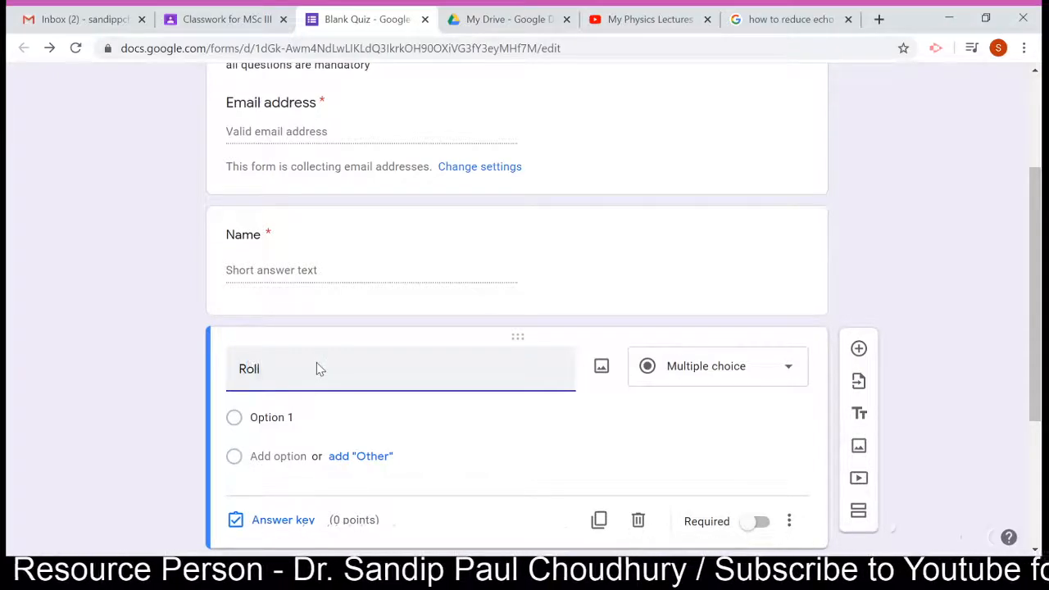
{"action": "type", "text": " No."}
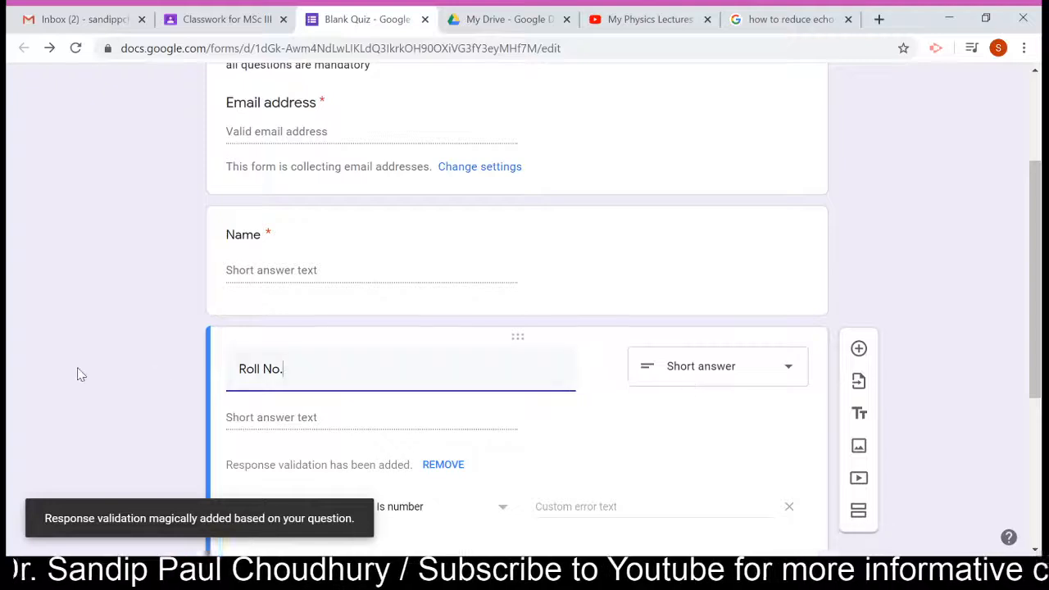
{"action": "scroll", "coordinate": [81, 374], "scroll_direction": "down", "scroll_amount": 2}
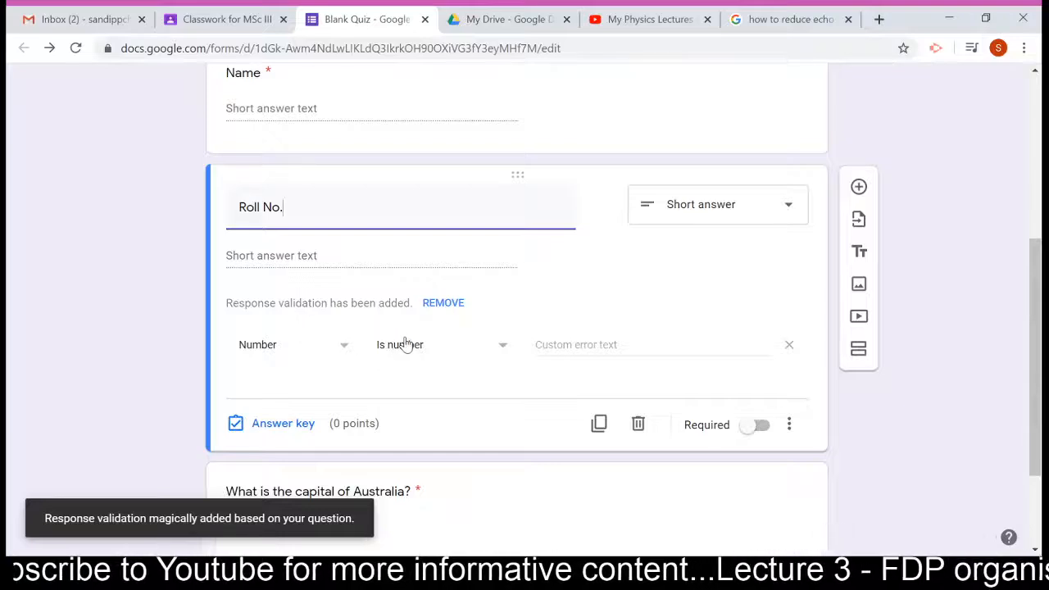
{"action": "left_click", "coordinate": [444, 303]}
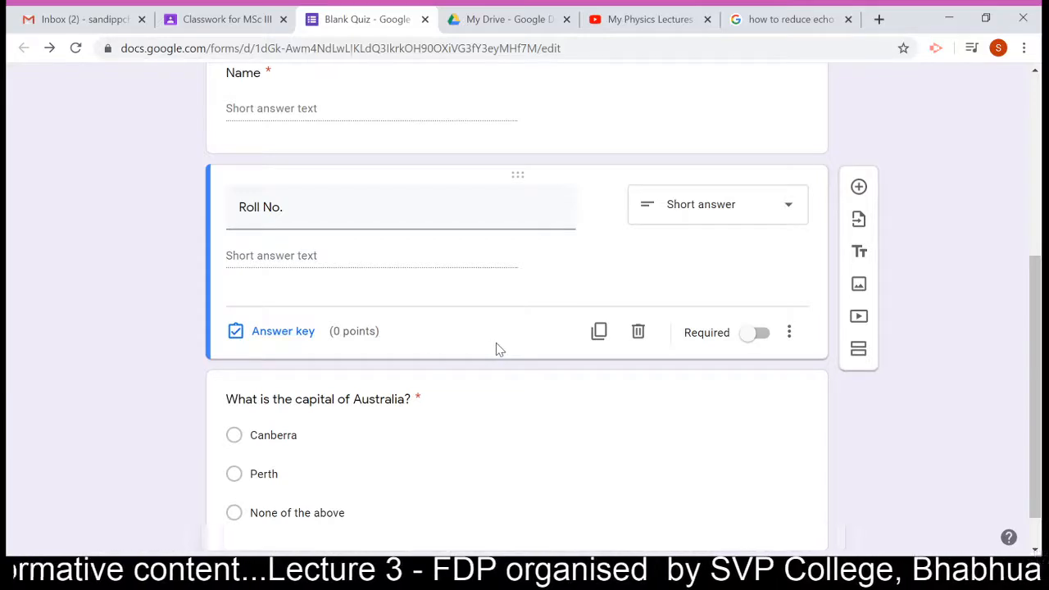
{"action": "left_click", "coordinate": [761, 333]}
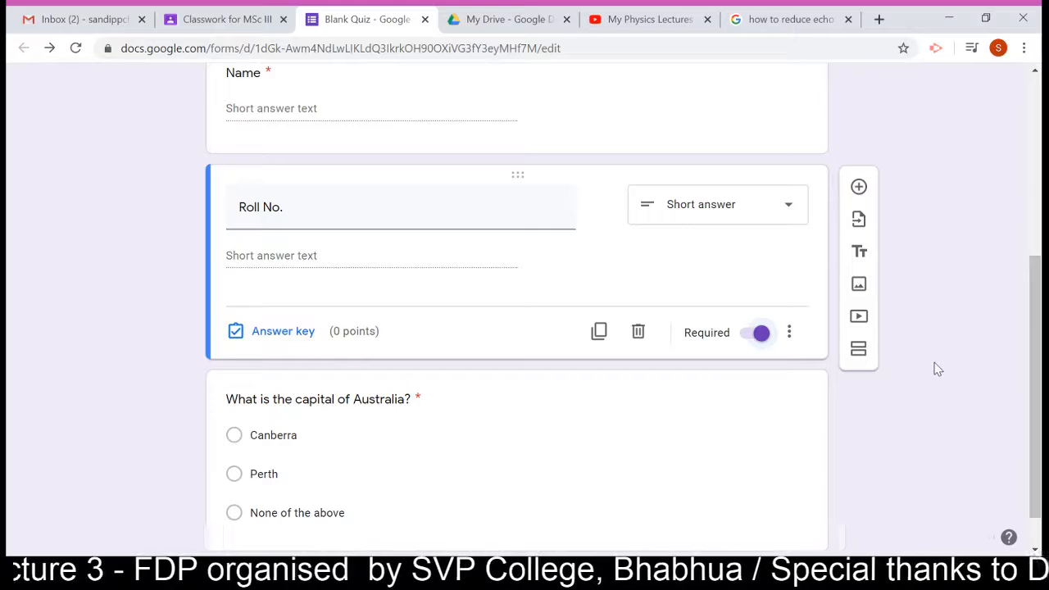
Make the capital of Australia question optional instead of required
{"action": "scroll", "coordinate": [936, 369], "scroll_direction": "down", "scroll_amount": 1}
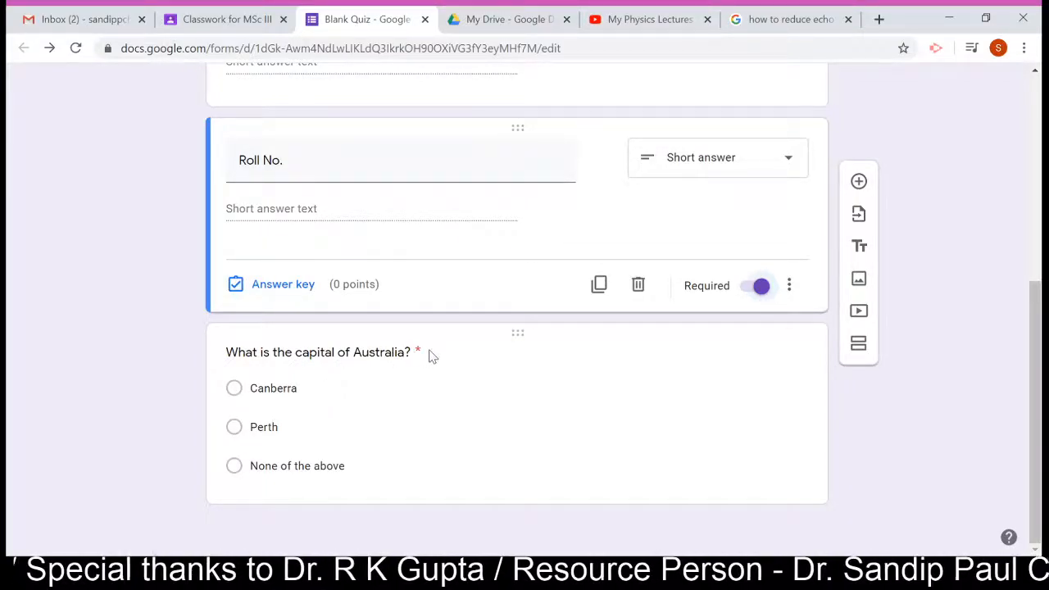
{"action": "left_click", "coordinate": [404, 353]}
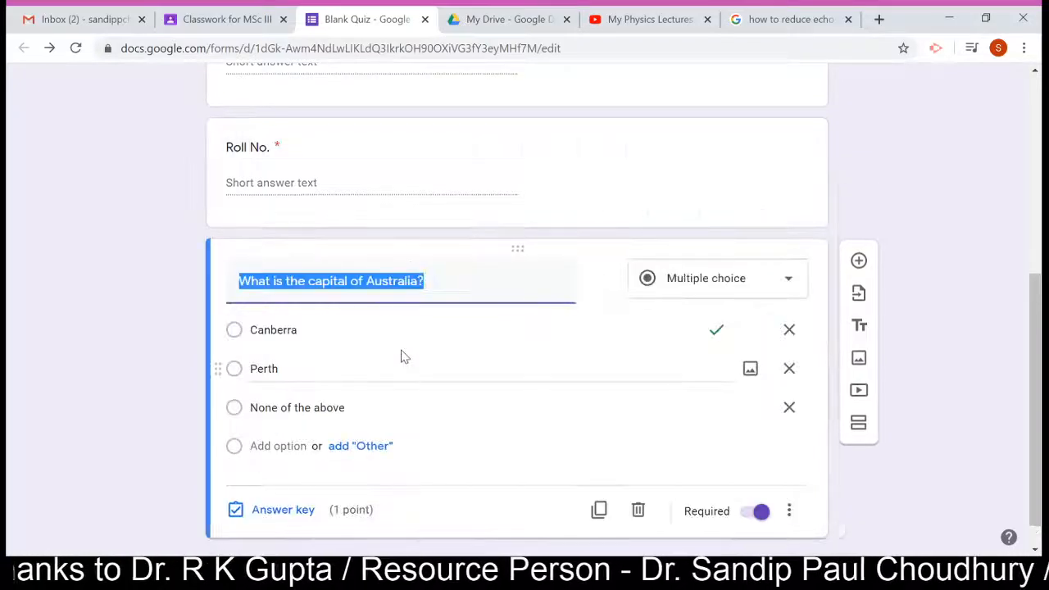
{"action": "left_click", "coordinate": [758, 512]}
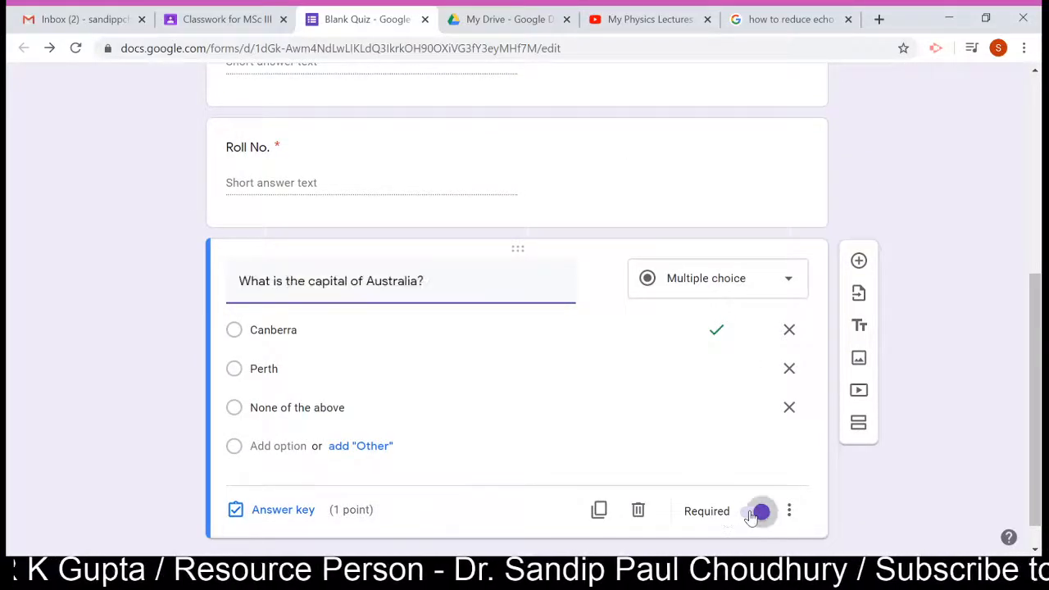
Add a short-answer question titled "What is the full form of COVID?" below the capital of Australia question
{"action": "left_click", "coordinate": [858, 261]}
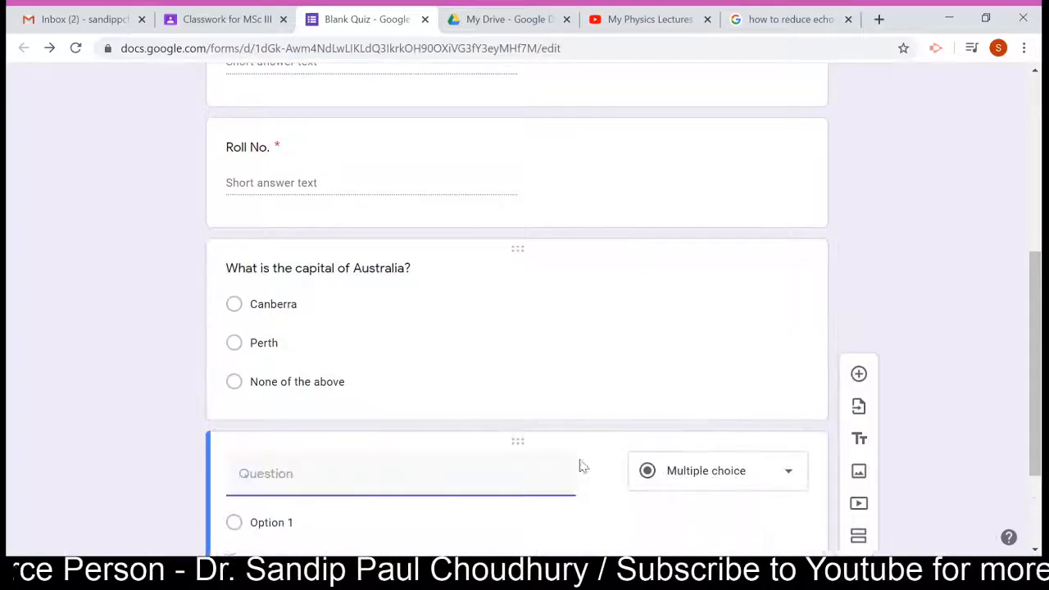
{"action": "scroll", "coordinate": [188, 479], "scroll_direction": "down", "scroll_amount": 1}
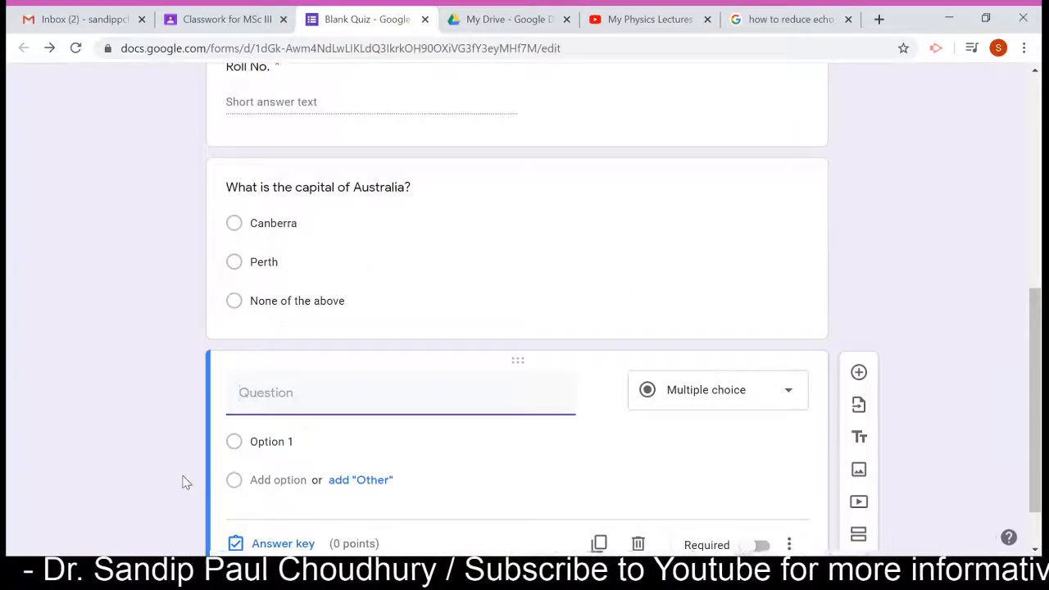
{"action": "scroll", "coordinate": [184, 479], "scroll_direction": "down", "scroll_amount": 1}
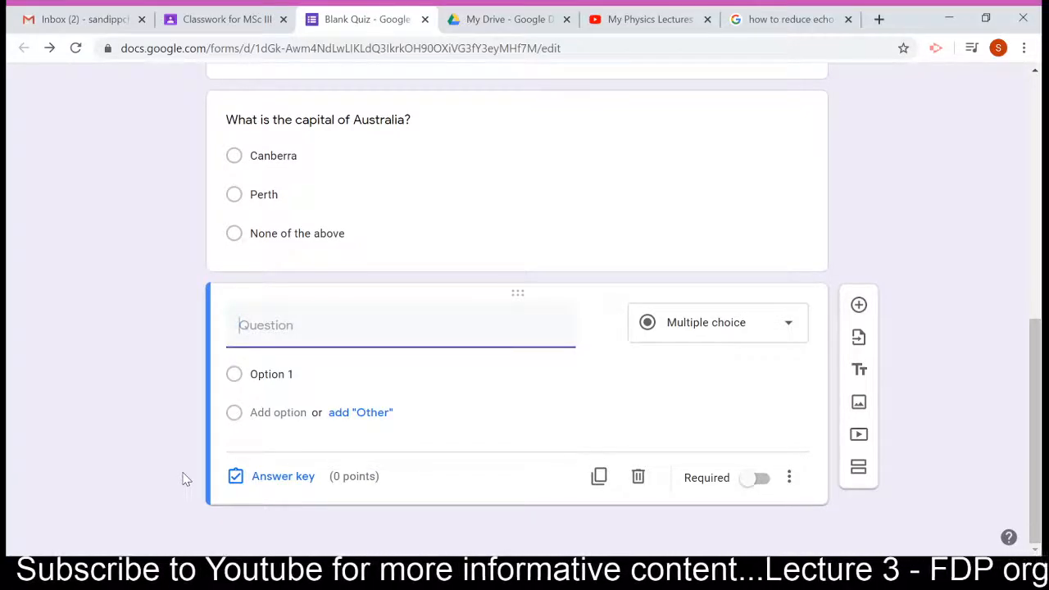
{"action": "type", "text": "What"}
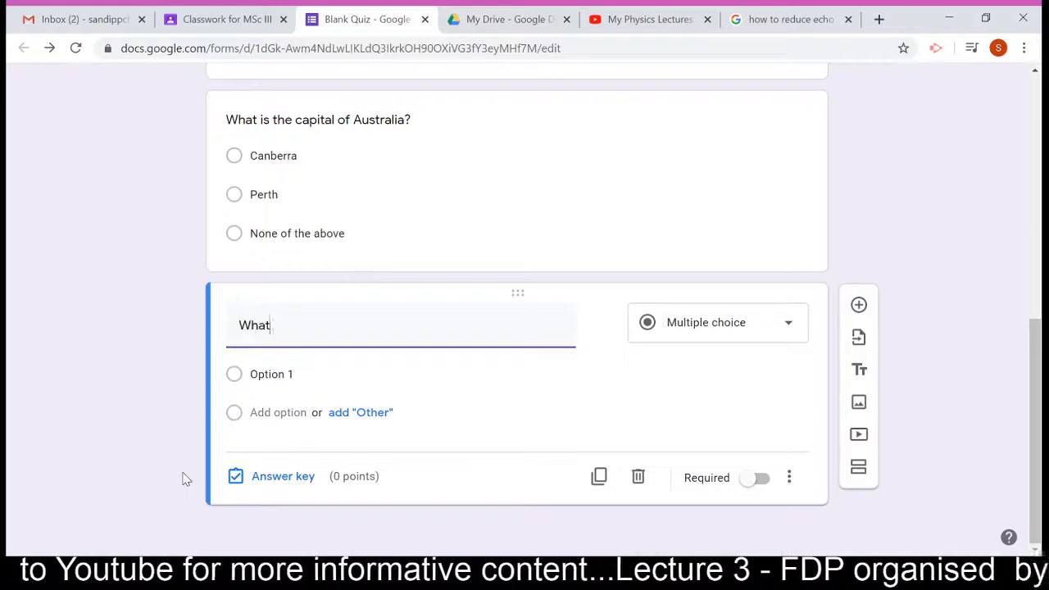
{"action": "type", "text": " is the "}
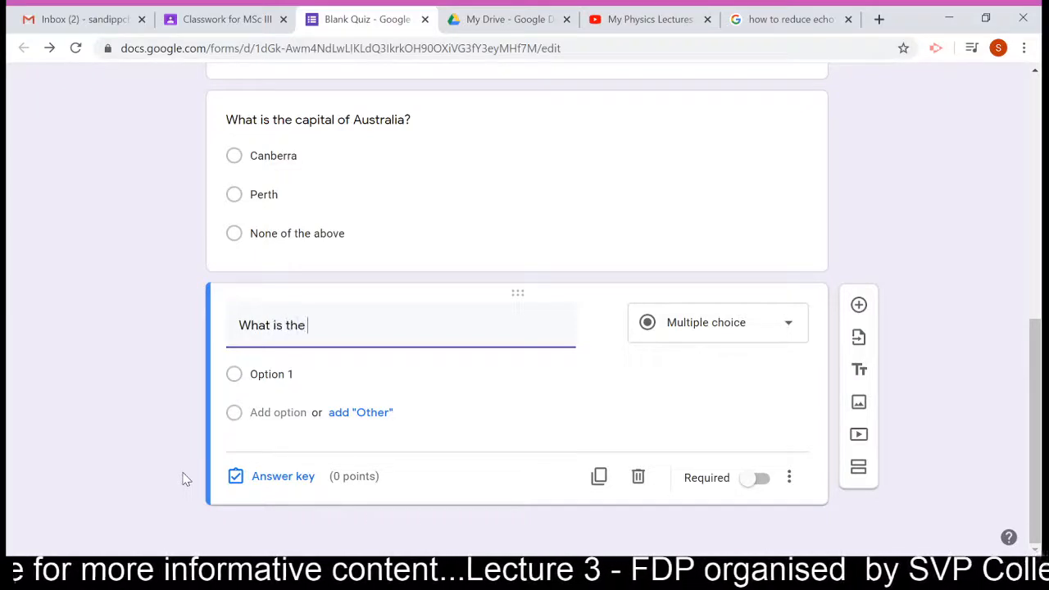
{"action": "type", "text": "full fo"}
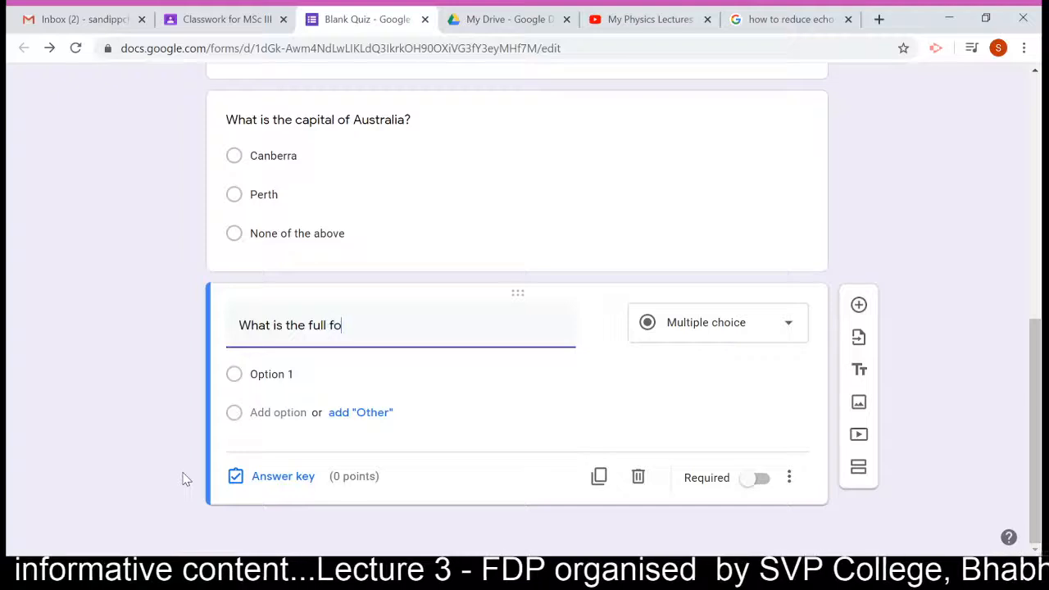
{"action": "type", "text": "rm of C"}
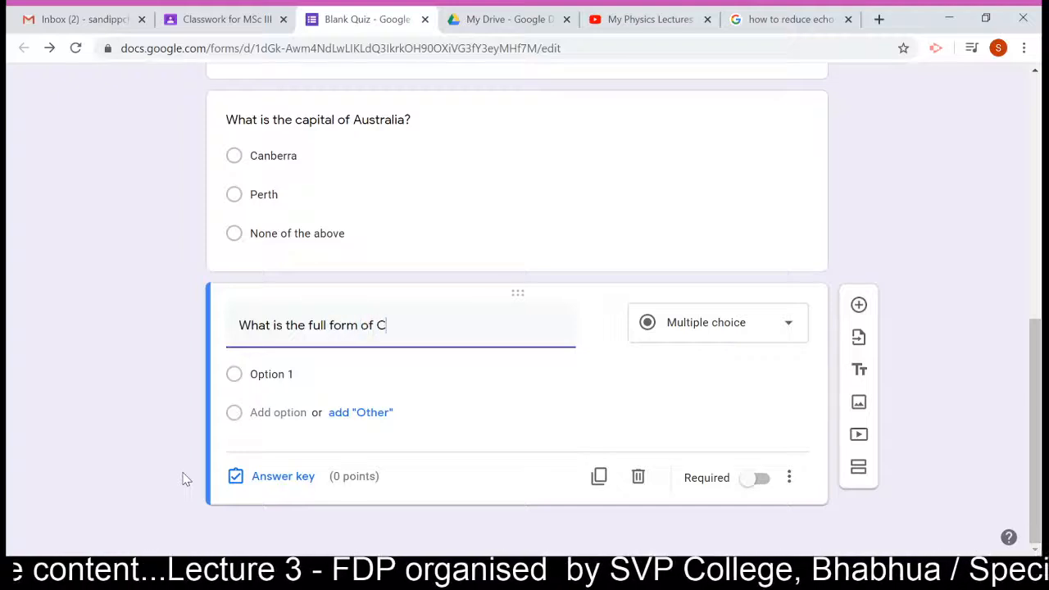
{"action": "type", "text": "OVID?"}
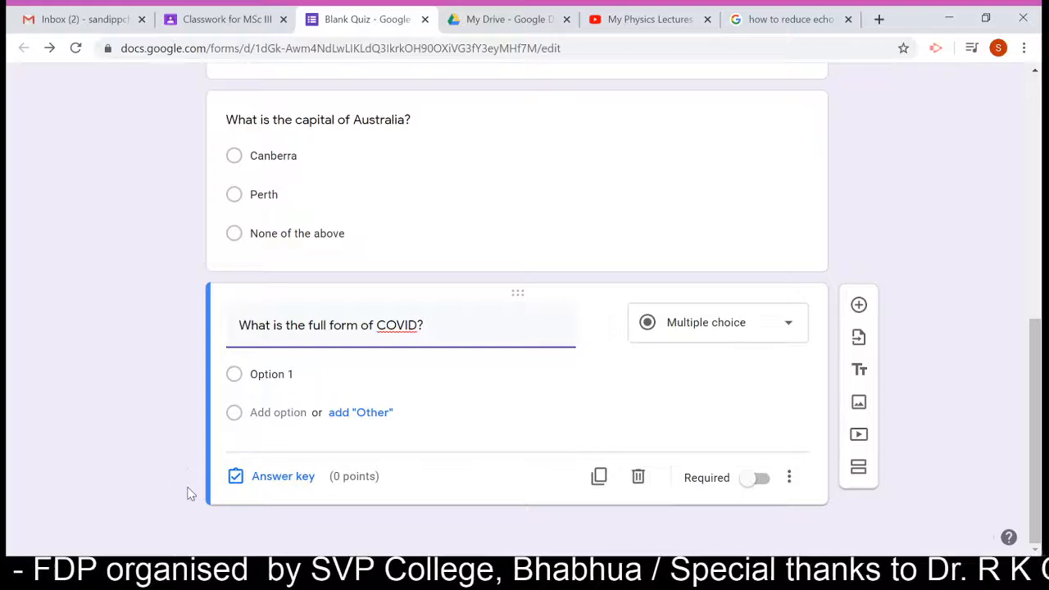
{"action": "left_click", "coordinate": [739, 328]}
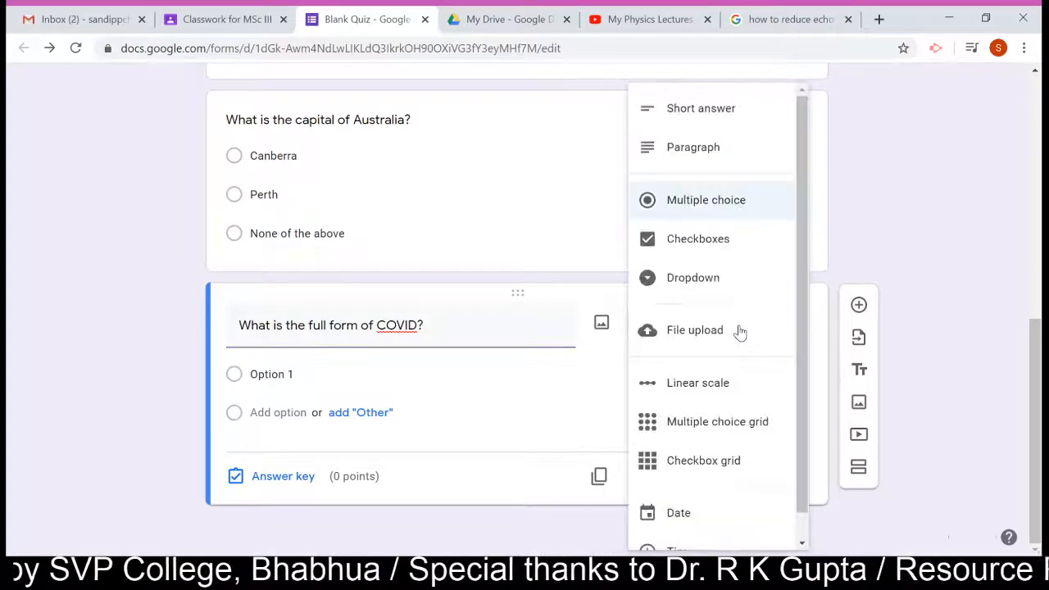
{"action": "left_click", "coordinate": [729, 129]}
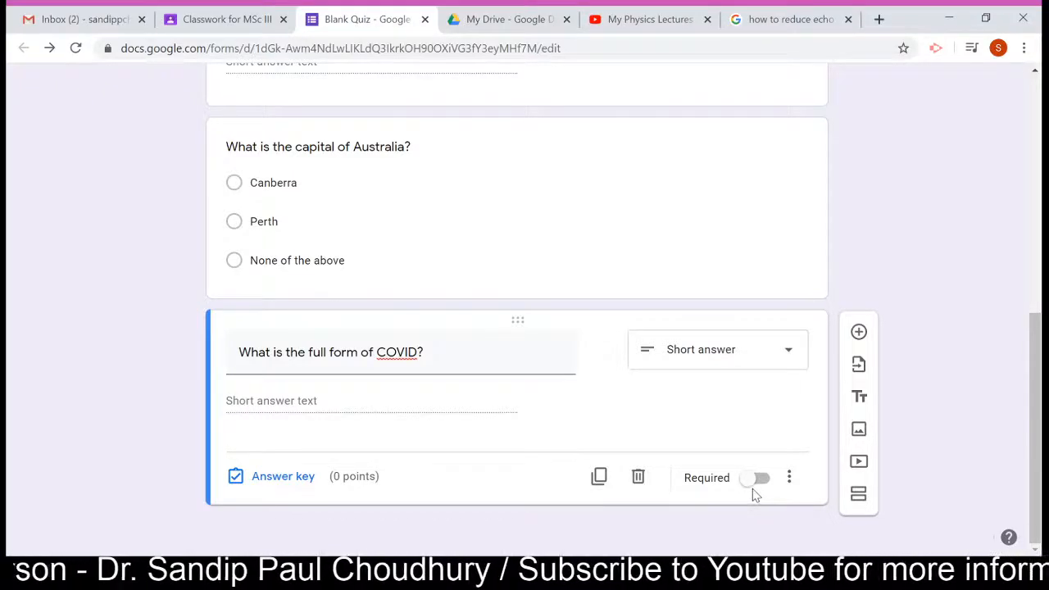
Give the COVID question the description "Just write the full form. No definition needed"
{"action": "left_click", "coordinate": [790, 478]}
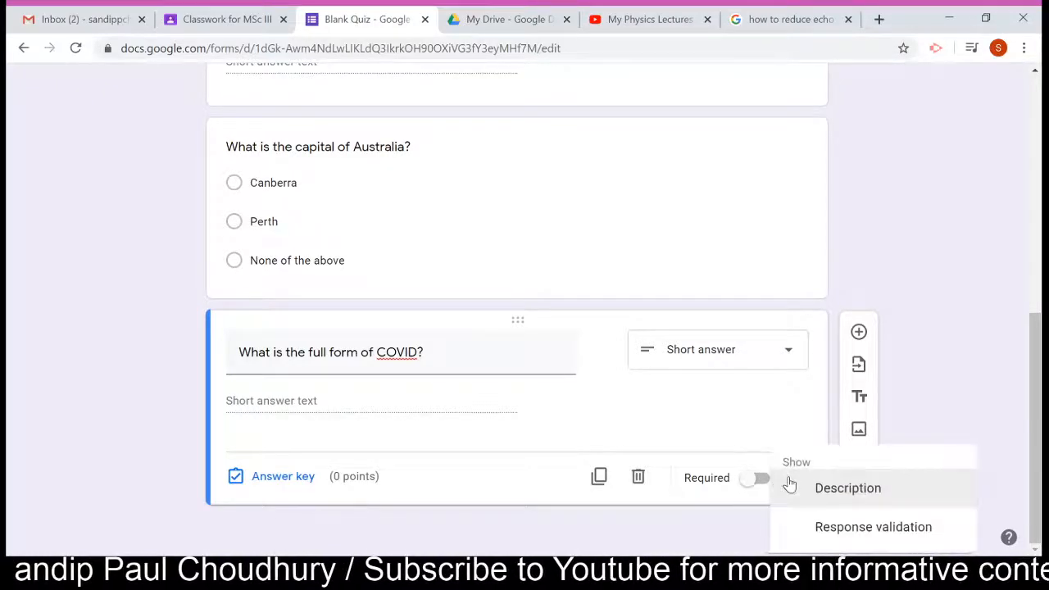
{"action": "left_click", "coordinate": [820, 496]}
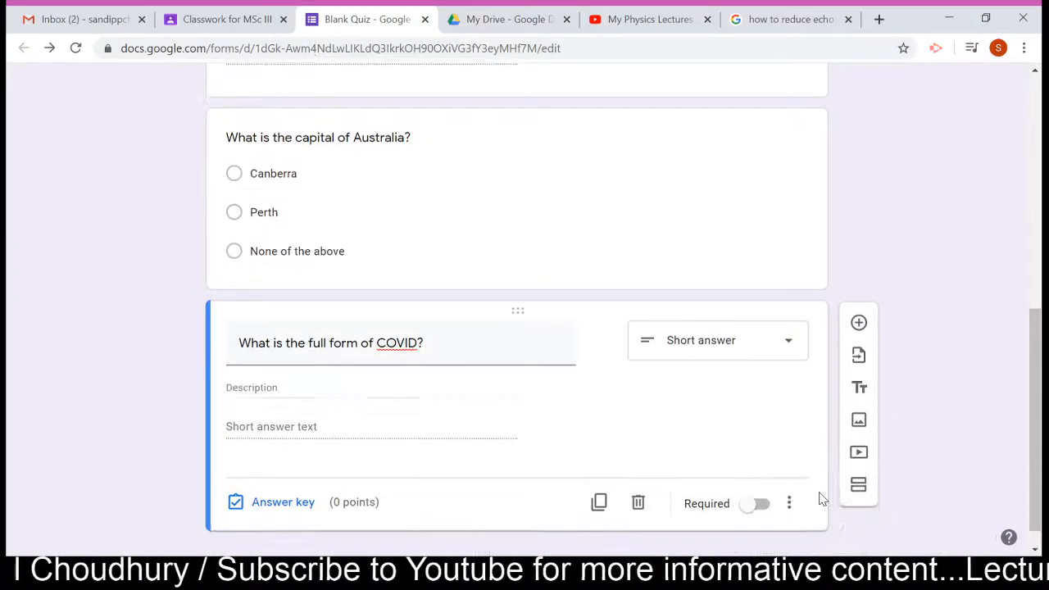
{"action": "left_click", "coordinate": [300, 387]}
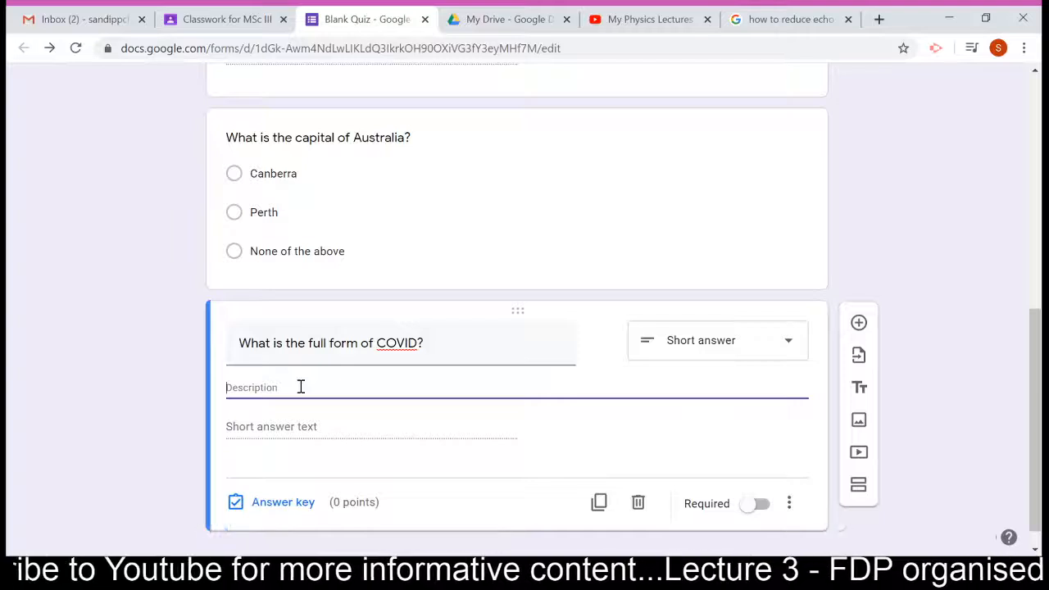
{"action": "type", "text": "Just"}
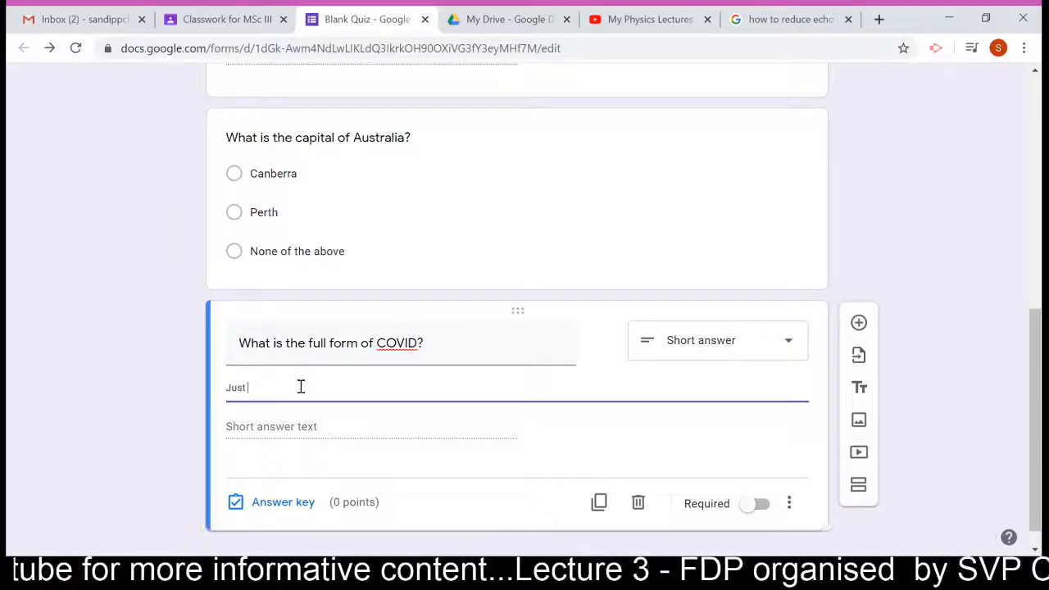
{"action": "type", "text": " write the"}
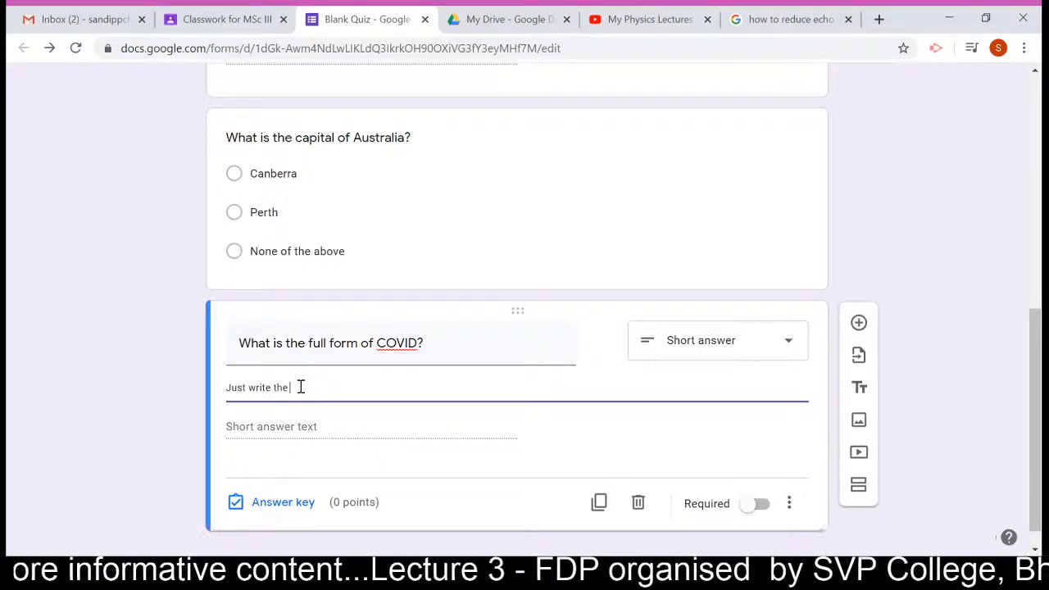
{"action": "type", "text": " full f"}
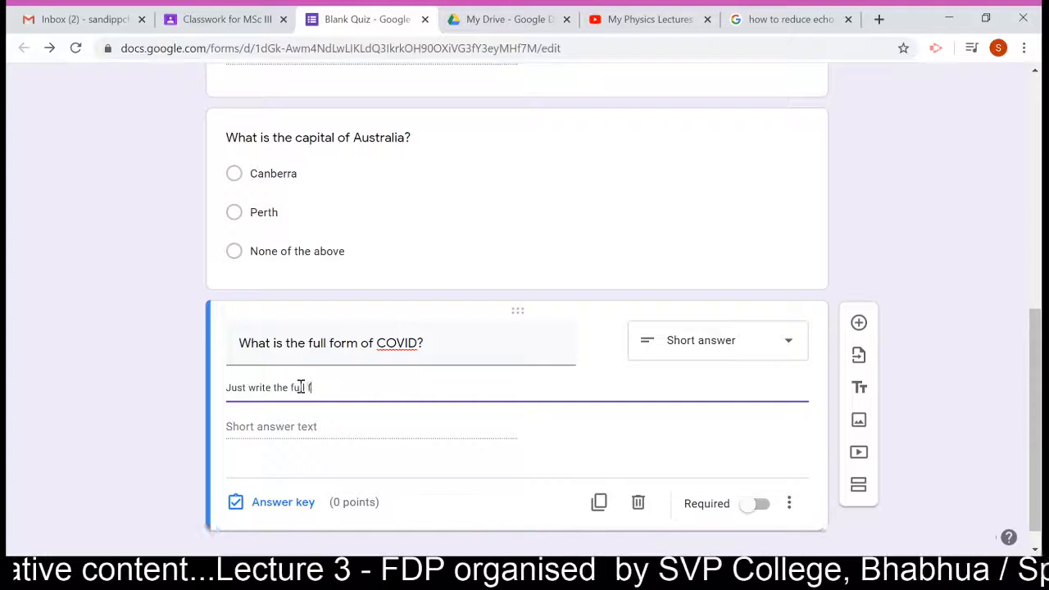
{"action": "type", "text": "orm. No"}
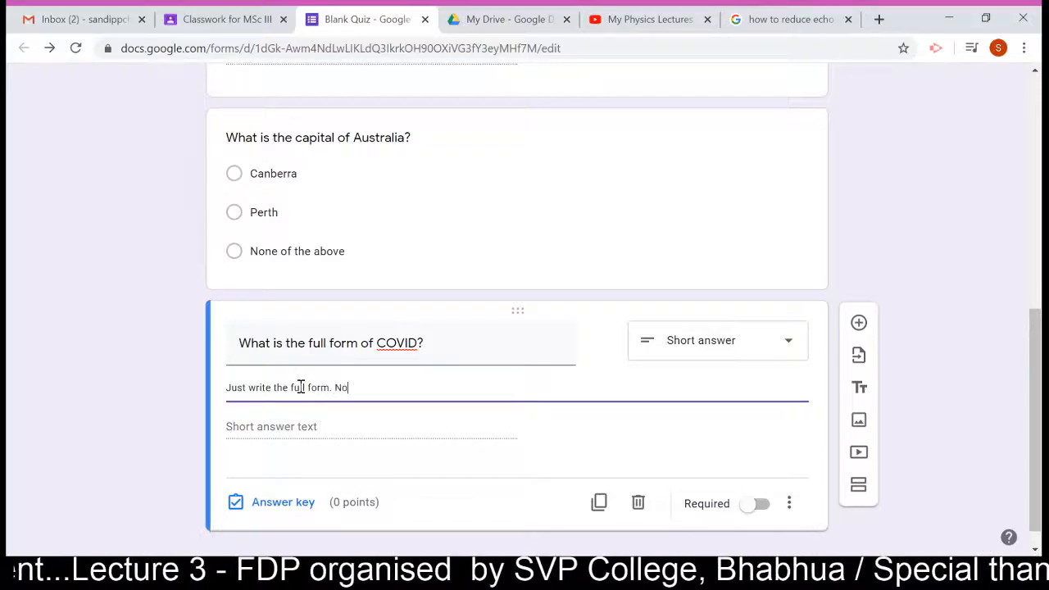
{"action": "type", "text": " definition "}
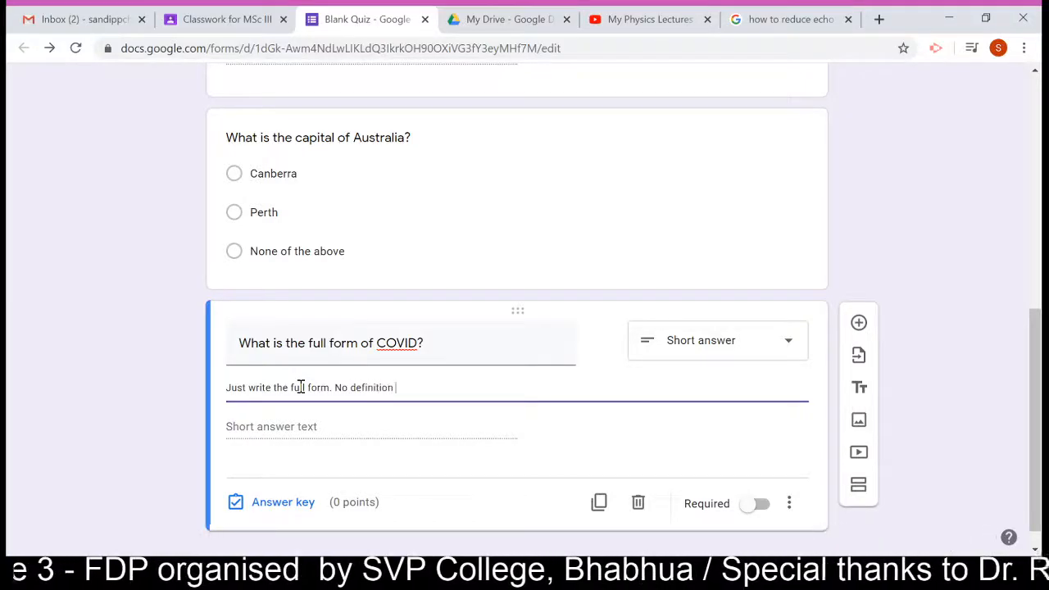
{"action": "type", "text": "needed"}
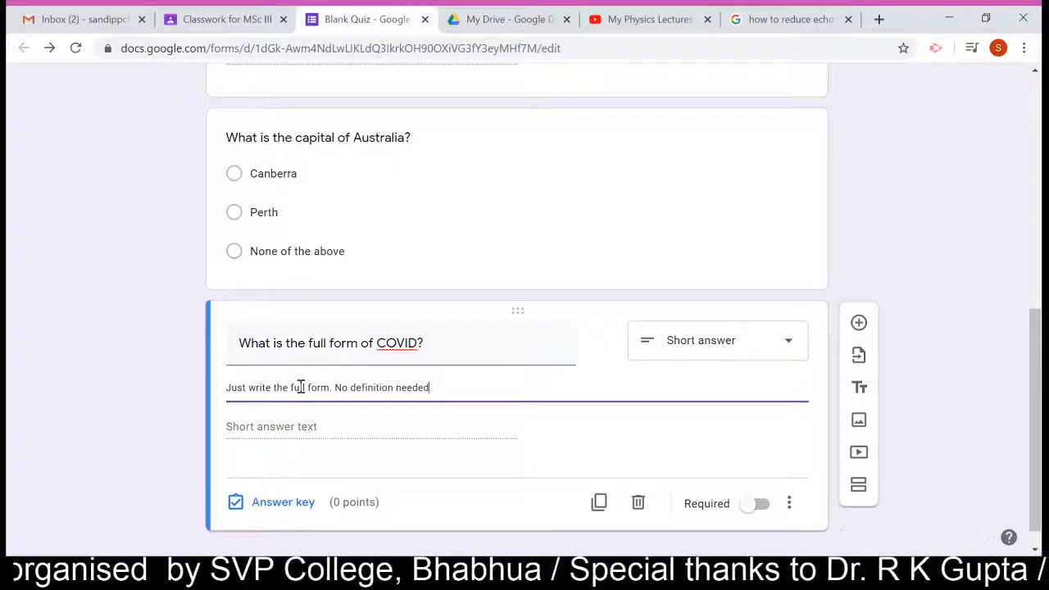
Set the COVID question's value to 1 point in its answer key
{"action": "left_click", "coordinate": [278, 503]}
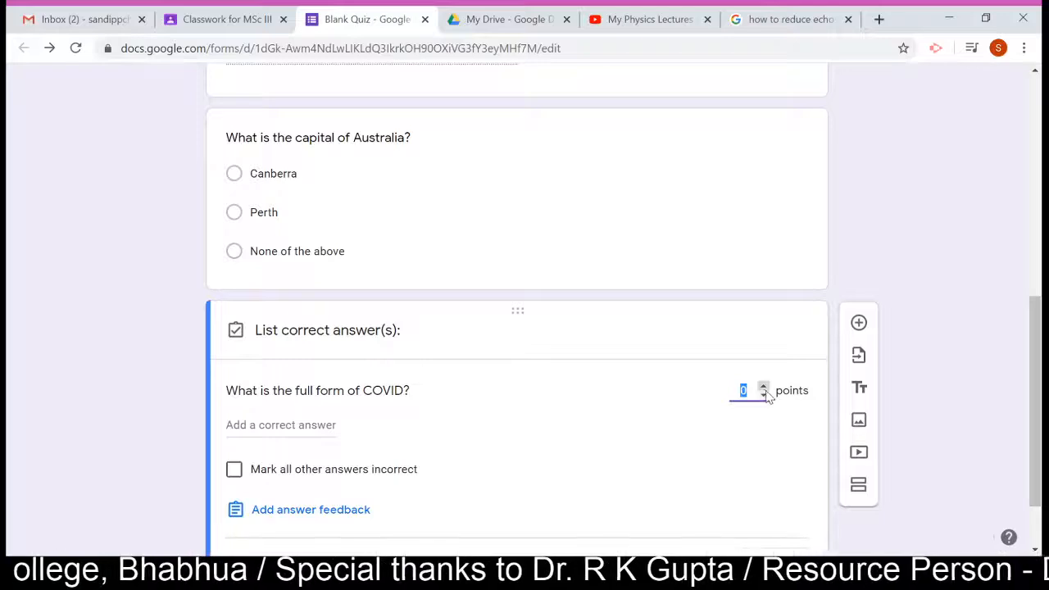
{"action": "left_click", "coordinate": [763, 386]}
{"action": "scroll", "coordinate": [973, 392], "scroll_direction": "down", "scroll_amount": 1}
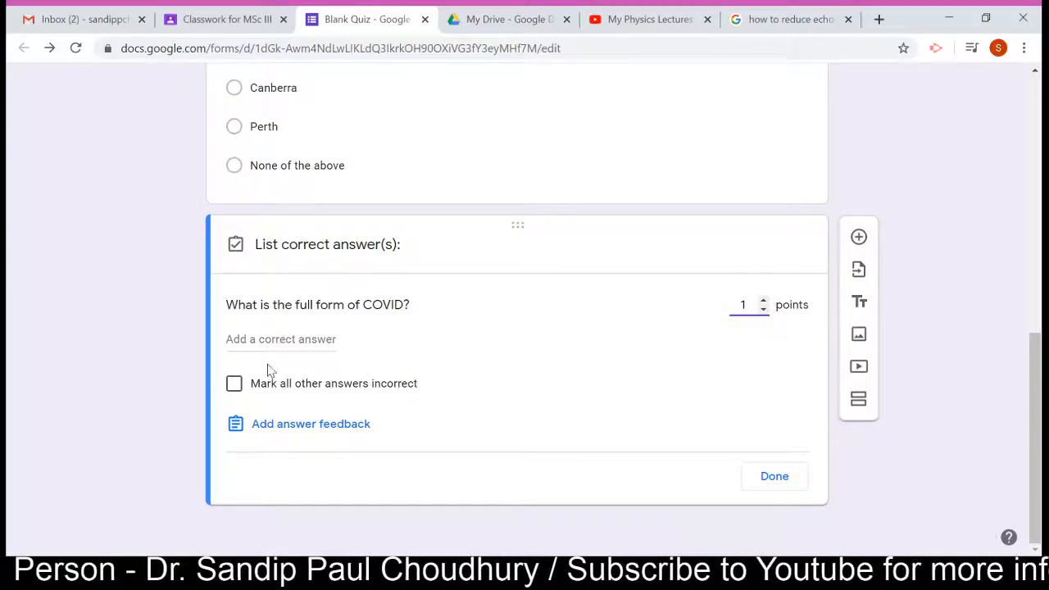
{"action": "left_click", "coordinate": [765, 490]}
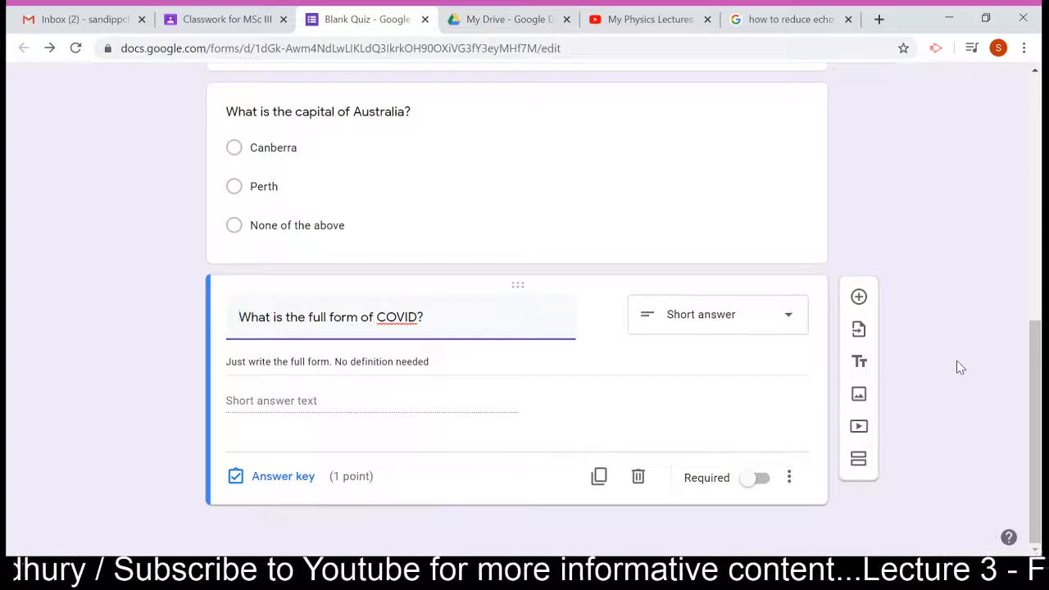
Add a multiple-choice question titled "Which of the following cities is considered metropolitan in India?" below the COVID question
{"action": "left_click", "coordinate": [860, 303]}
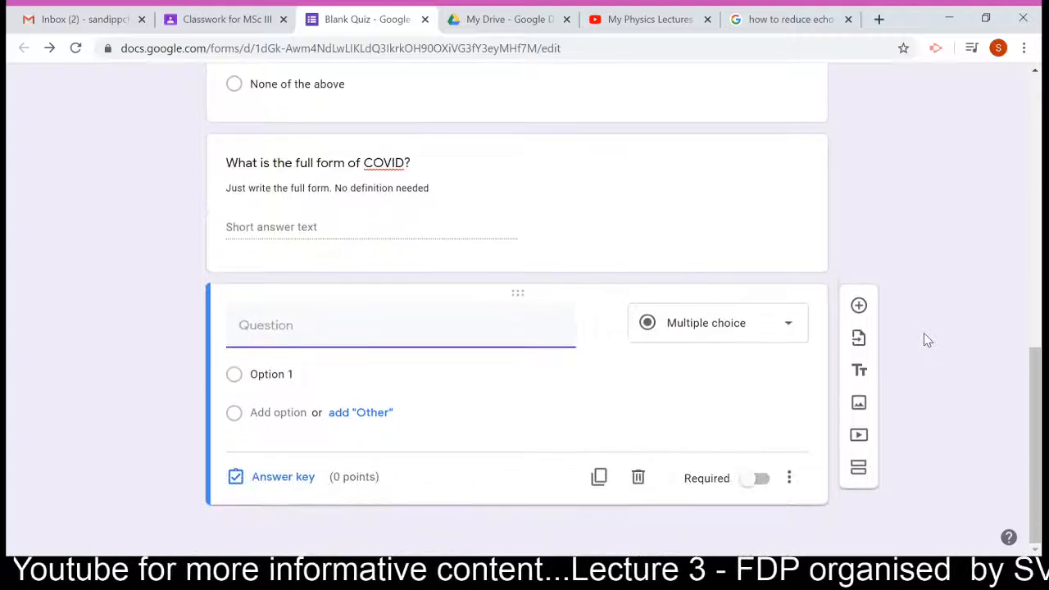
{"action": "left_click", "coordinate": [742, 325]}
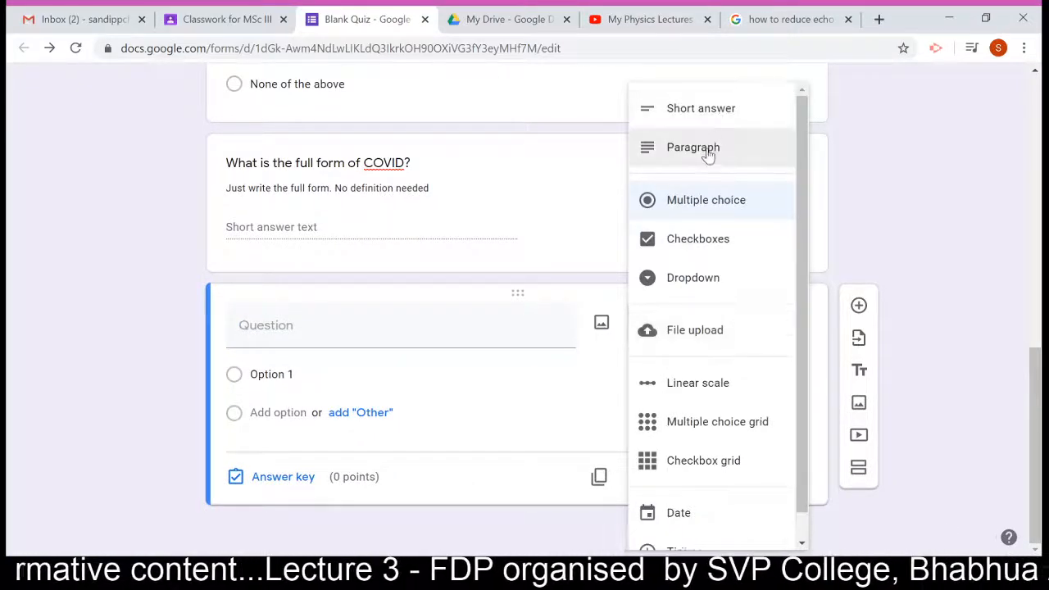
{"action": "left_click", "coordinate": [913, 291]}
{"action": "left_click", "coordinate": [307, 344]}
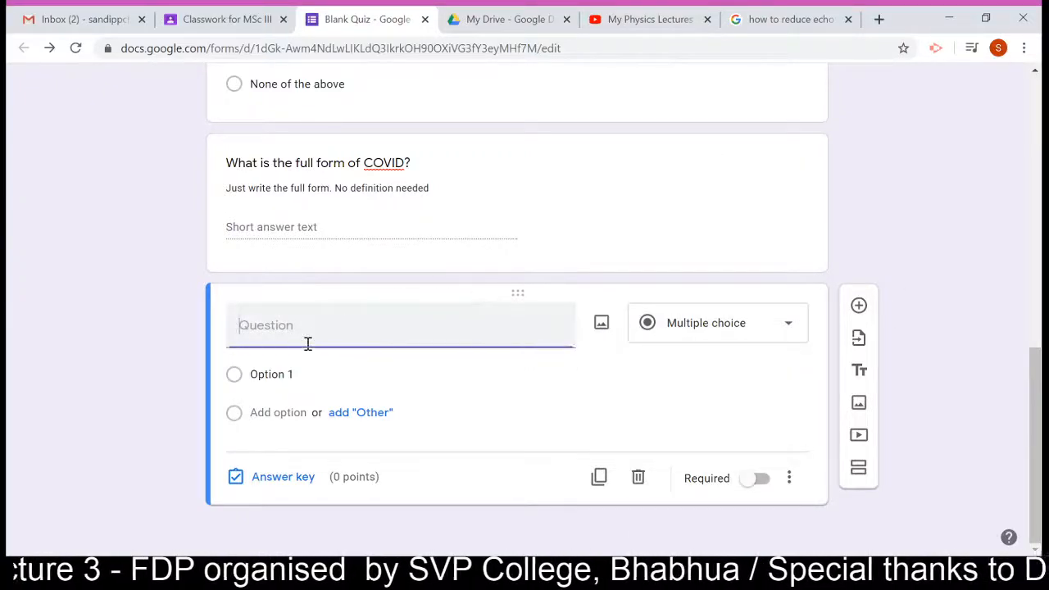
{"action": "type", "text": "W"}
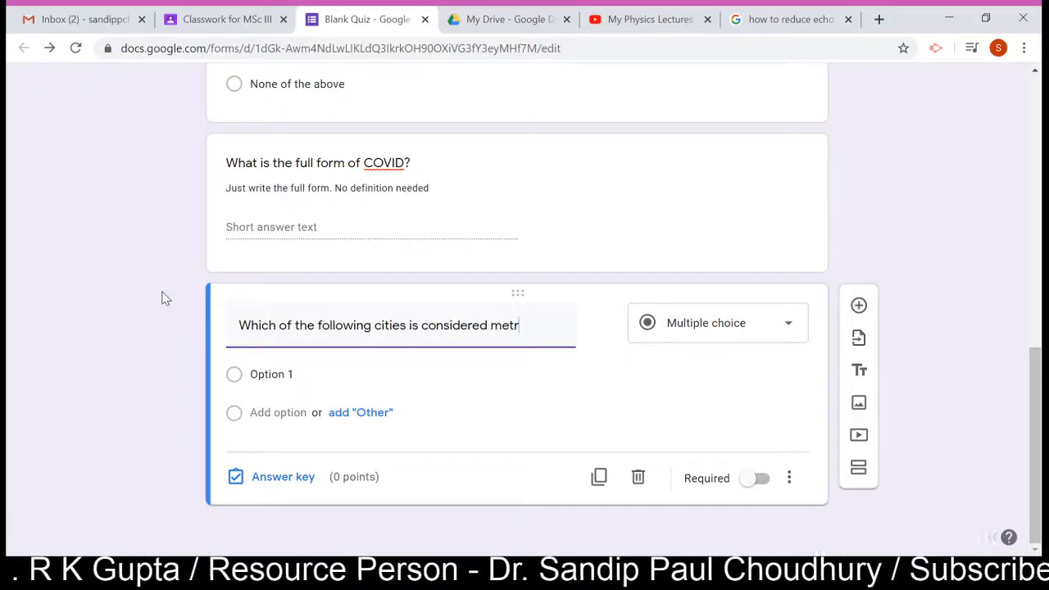
{"action": "type", "text": "opolita"}
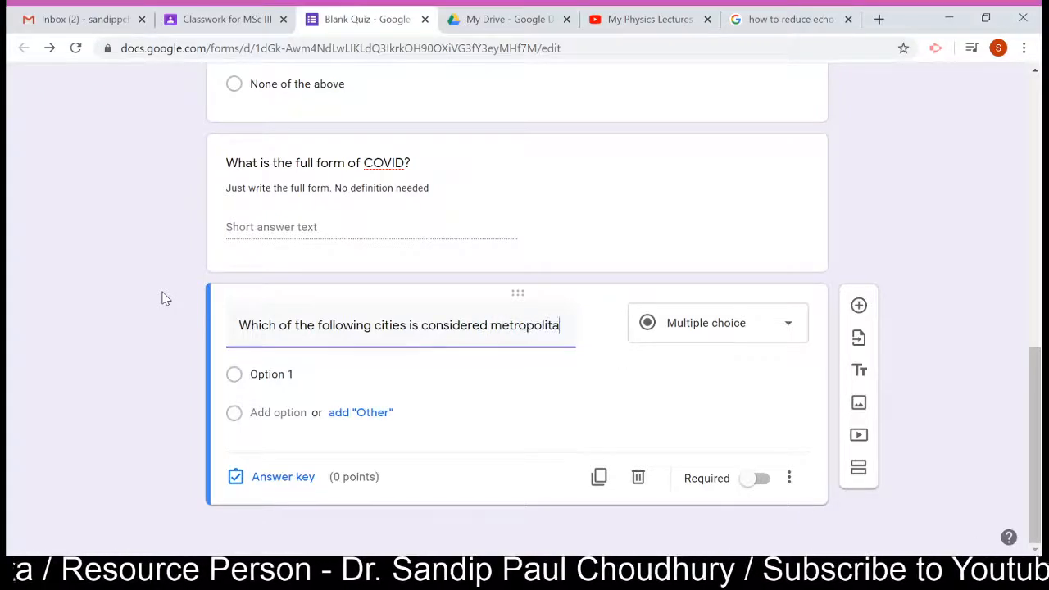
{"action": "type", "text": "n in India?"}
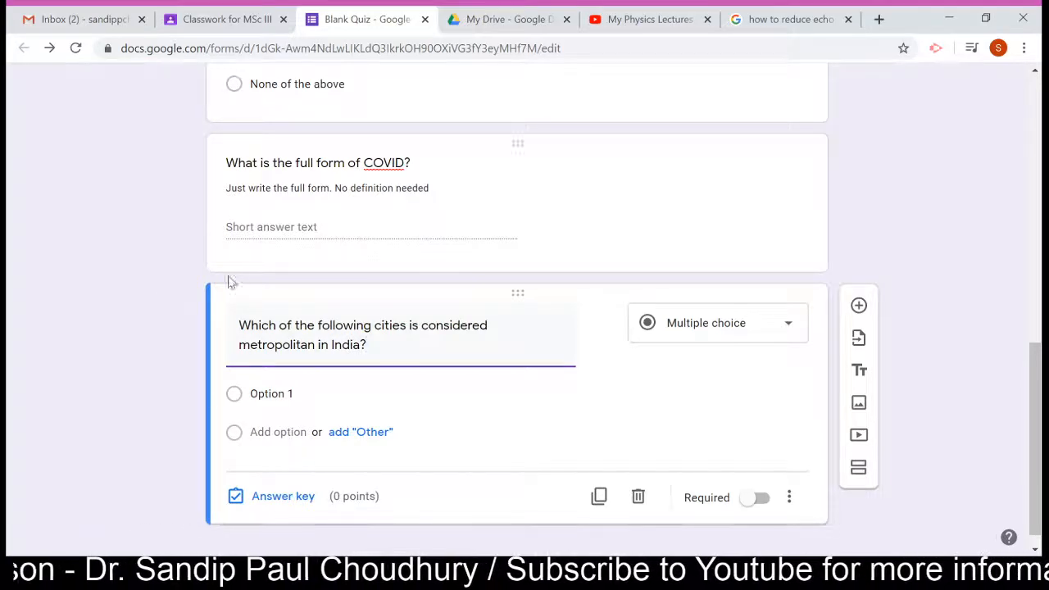
Enter Mumbai, Shillong, Delhi and Kolkata as the answer options of the metropolitan cities question
{"action": "left_click", "coordinate": [272, 394]}
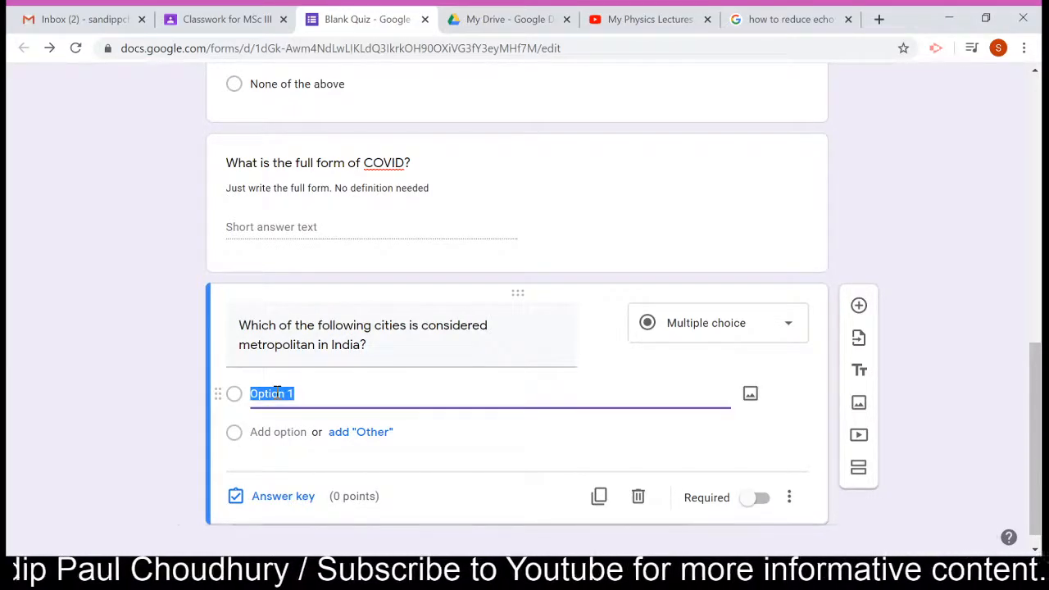
{"action": "type", "text": "Mumbai"}
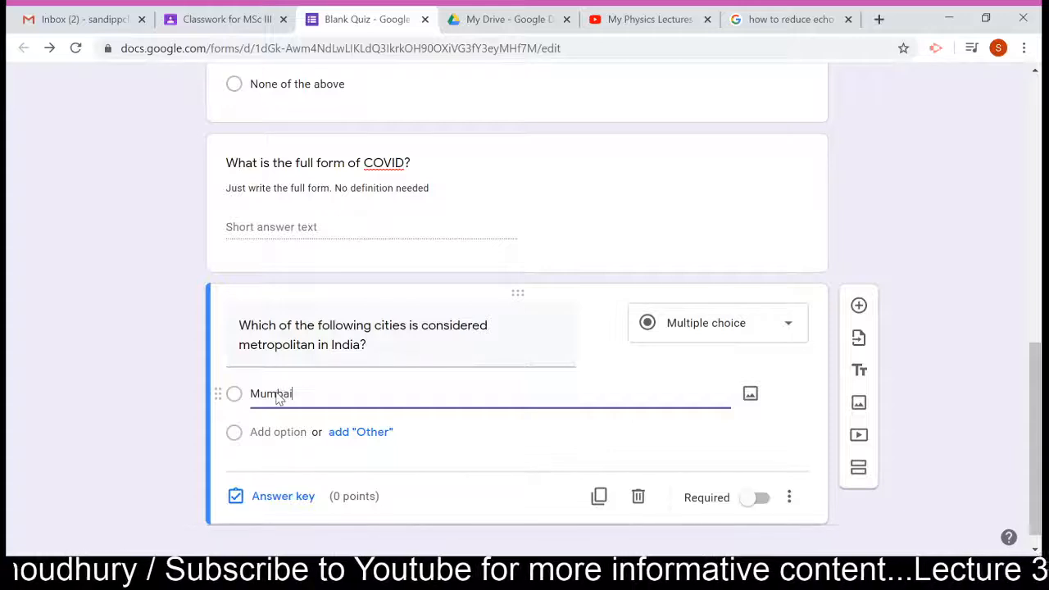
{"action": "key", "text": "Return"}
{"action": "type", "text": "Shillong"}
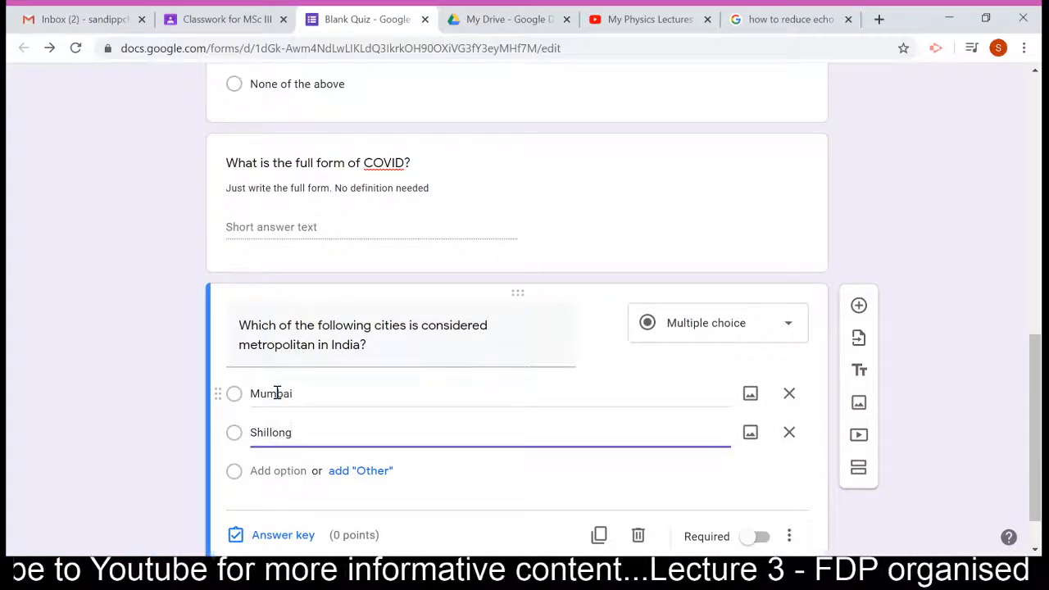
{"action": "key", "text": "Return"}
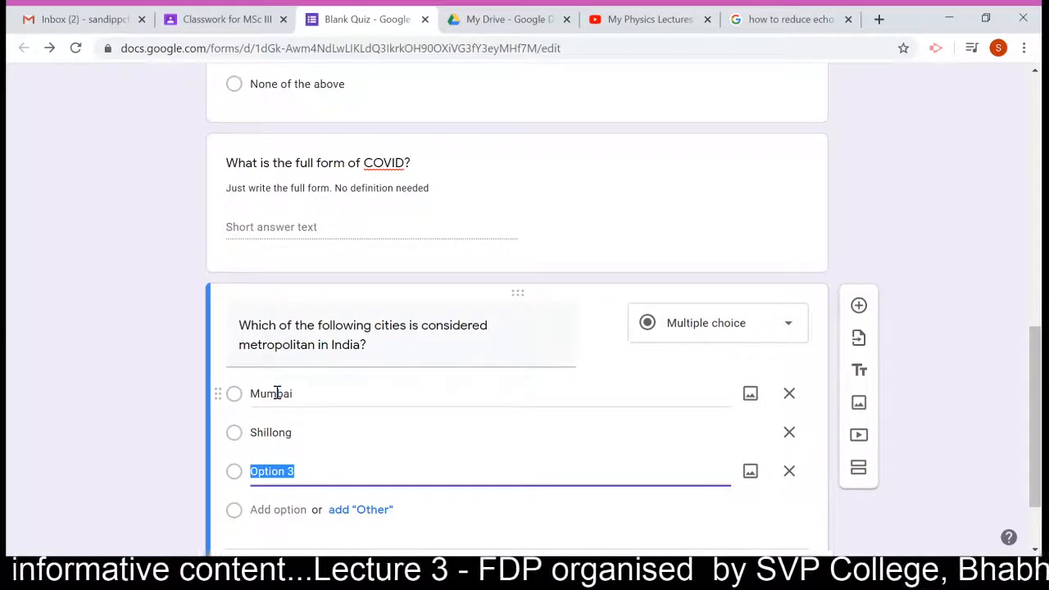
{"action": "type", "text": "Delhi"}
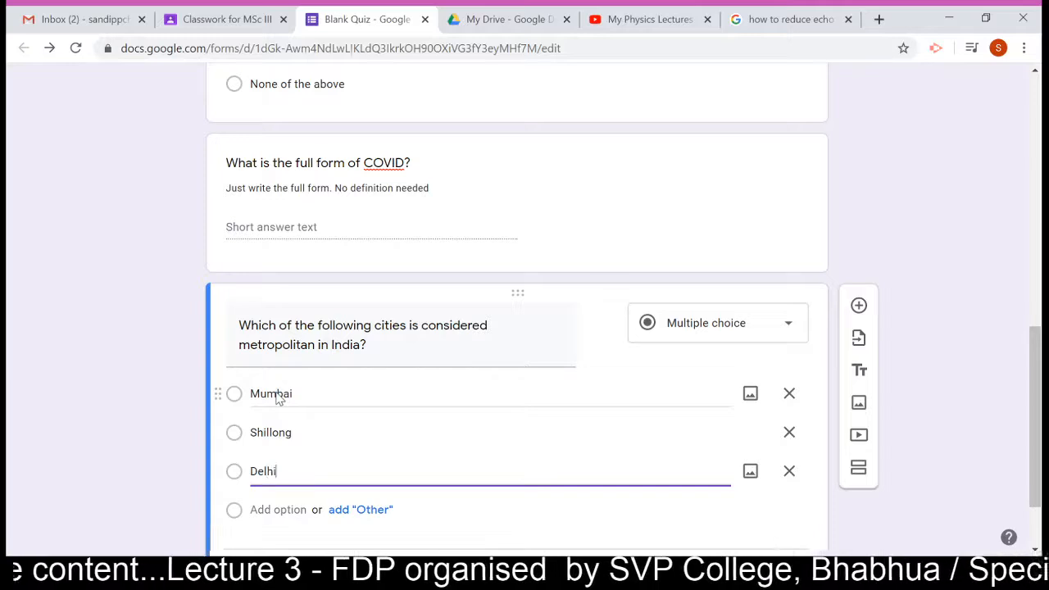
{"action": "key", "text": "Return"}
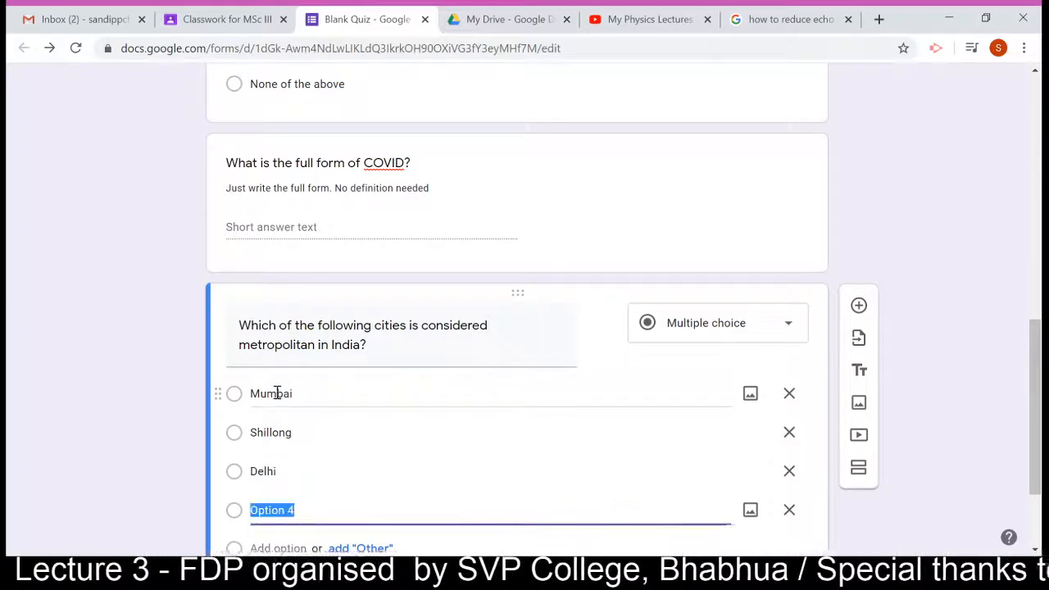
{"action": "type", "text": "Kolkata"}
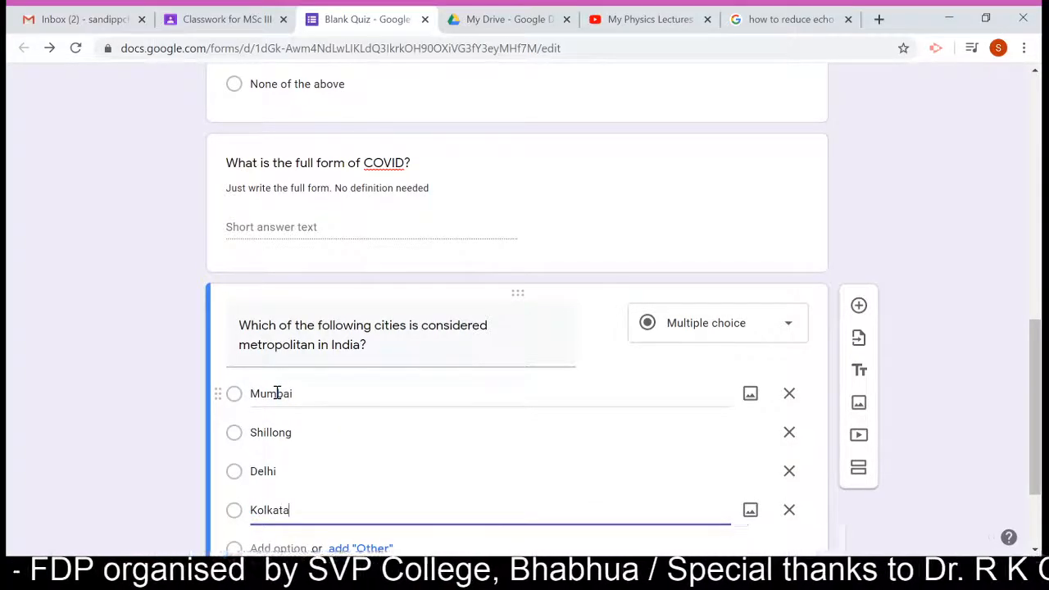
Change the metropolitan cities question from multiple choice to the Checkboxes type
{"action": "left_click", "coordinate": [962, 444]}
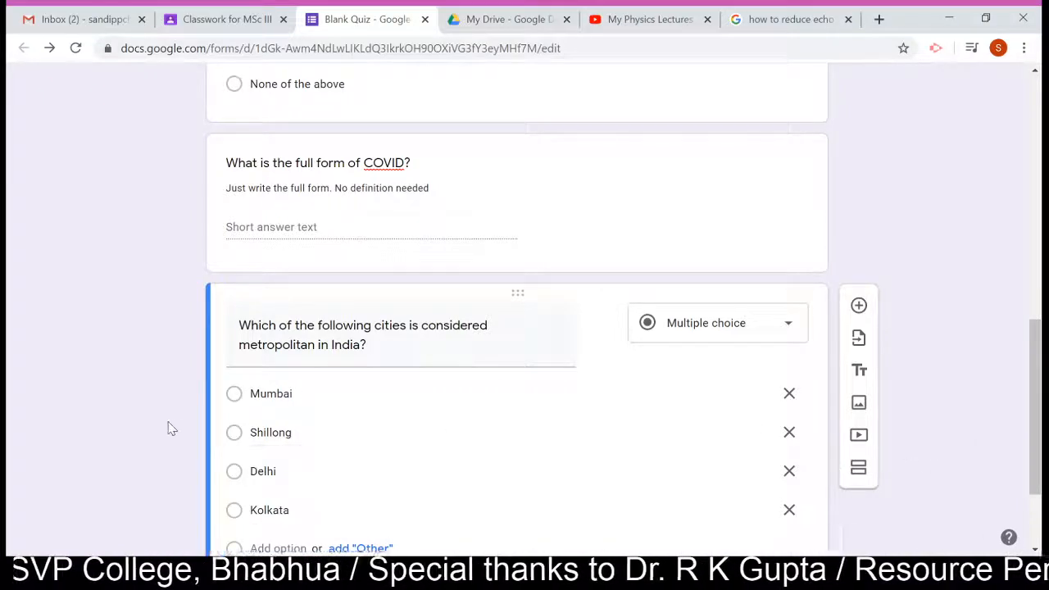
{"action": "scroll", "coordinate": [193, 416], "scroll_direction": "down", "scroll_amount": 2}
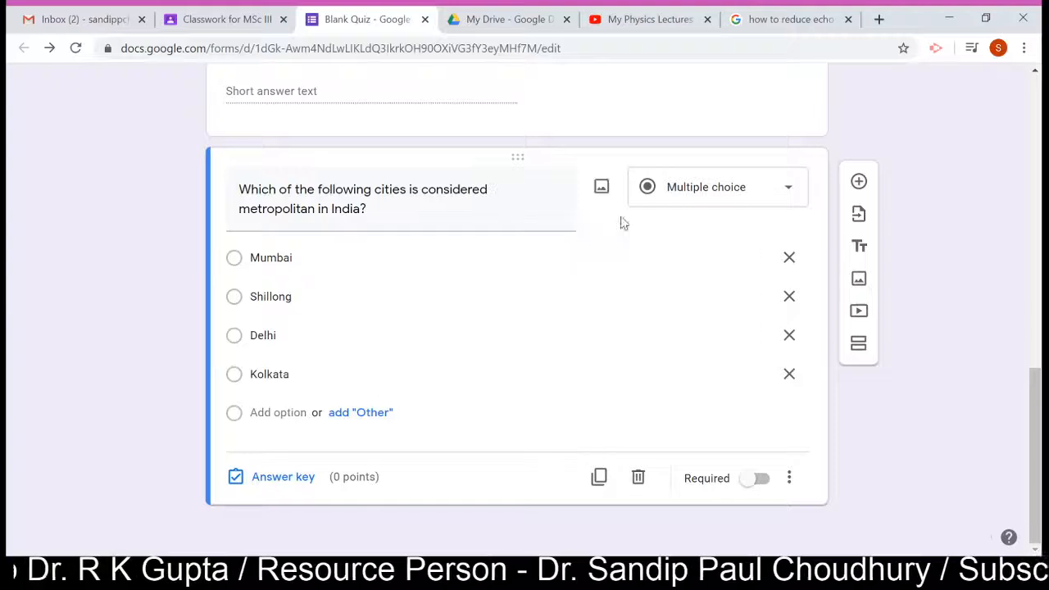
{"action": "left_click", "coordinate": [694, 190]}
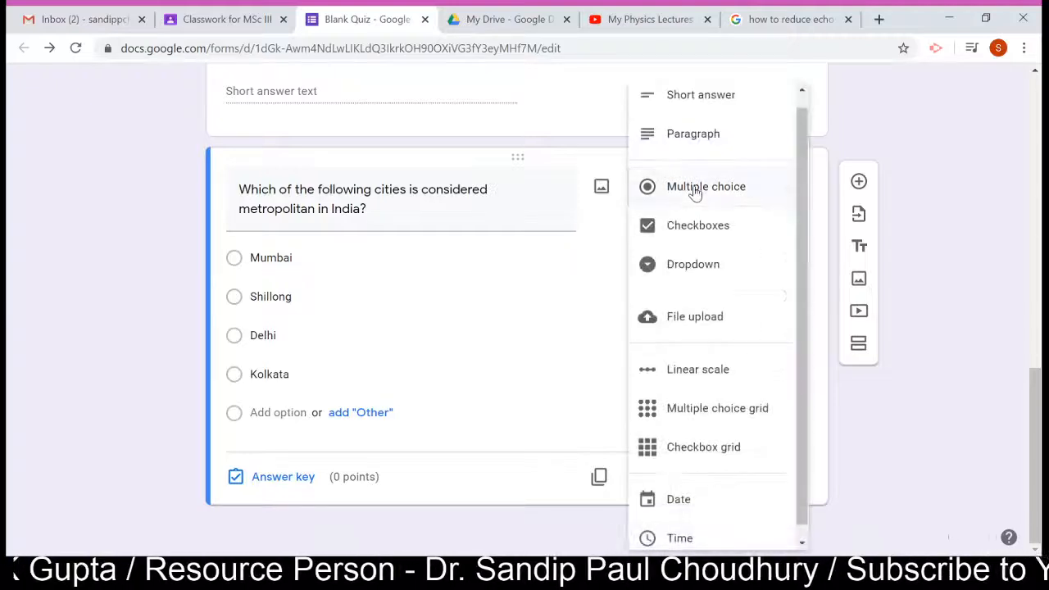
{"action": "left_click", "coordinate": [682, 233]}
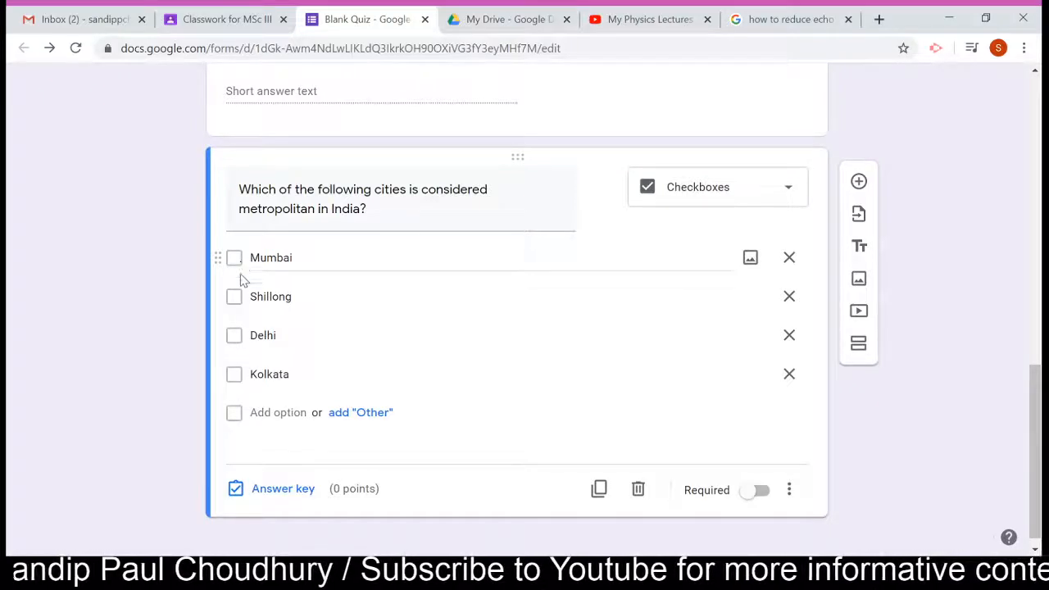
In the metropolitan cities question's answer key, set 2 points and mark Mumbai, Delhi and Kolkata as correct
{"action": "left_click", "coordinate": [265, 489]}
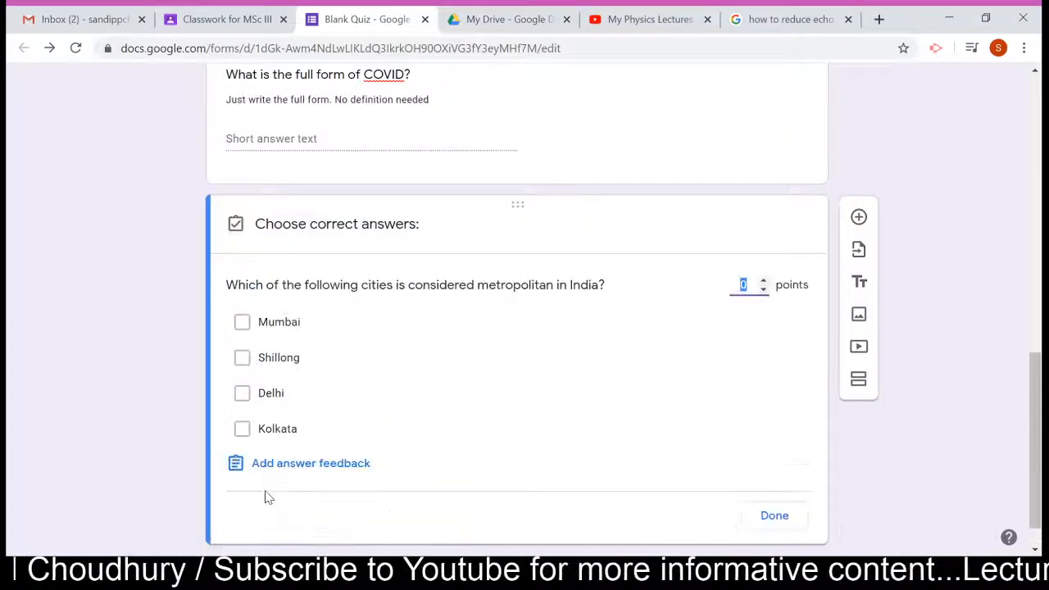
{"action": "left_click", "coordinate": [762, 281]}
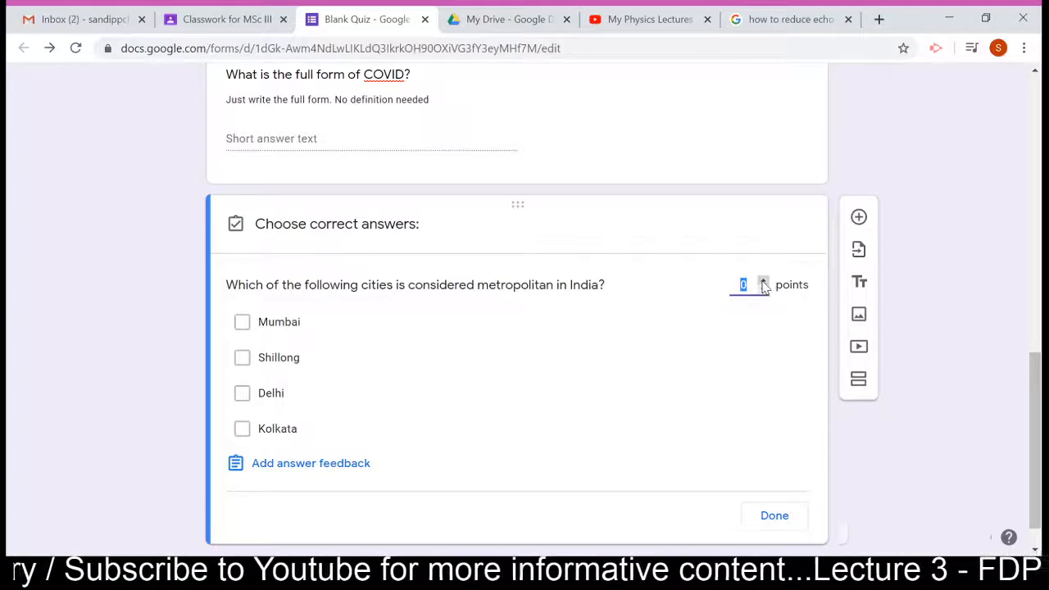
{"action": "left_click", "coordinate": [762, 281]}
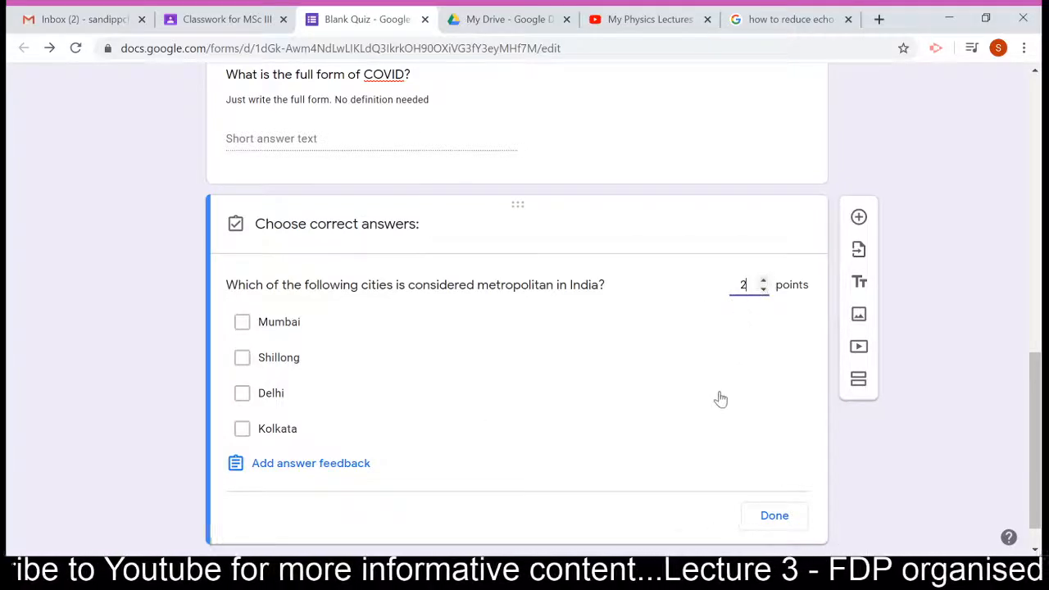
{"action": "left_click", "coordinate": [243, 322]}
{"action": "left_click", "coordinate": [242, 393]}
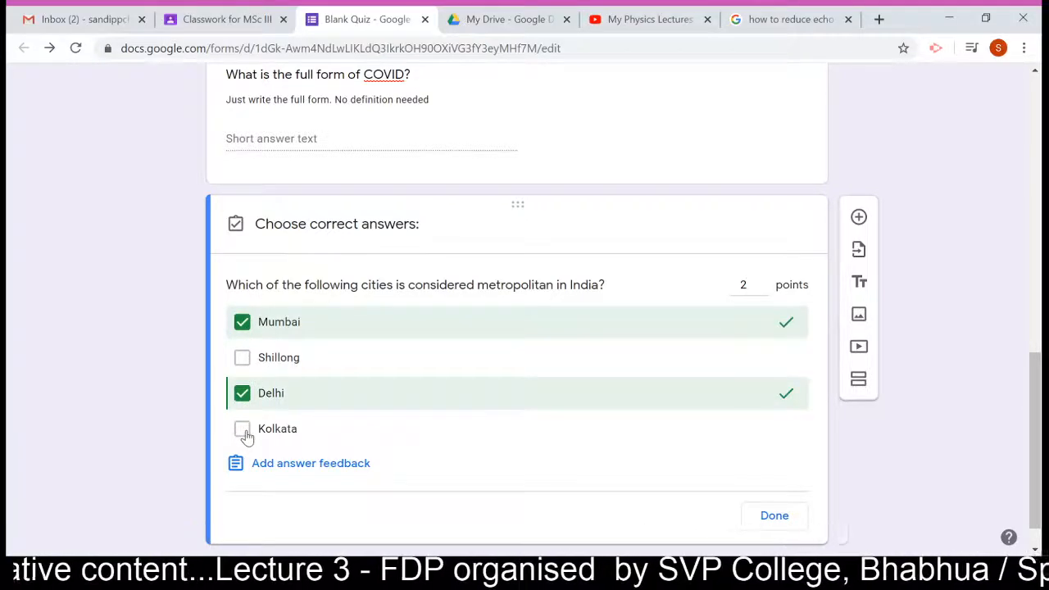
{"action": "left_click", "coordinate": [242, 429]}
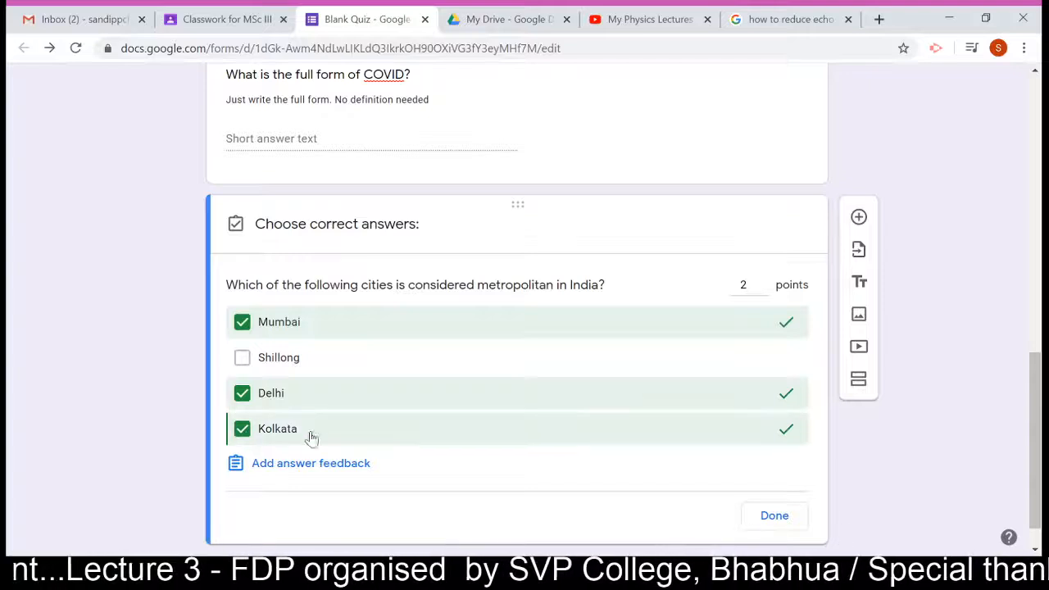
{"action": "left_click", "coordinate": [770, 517]}
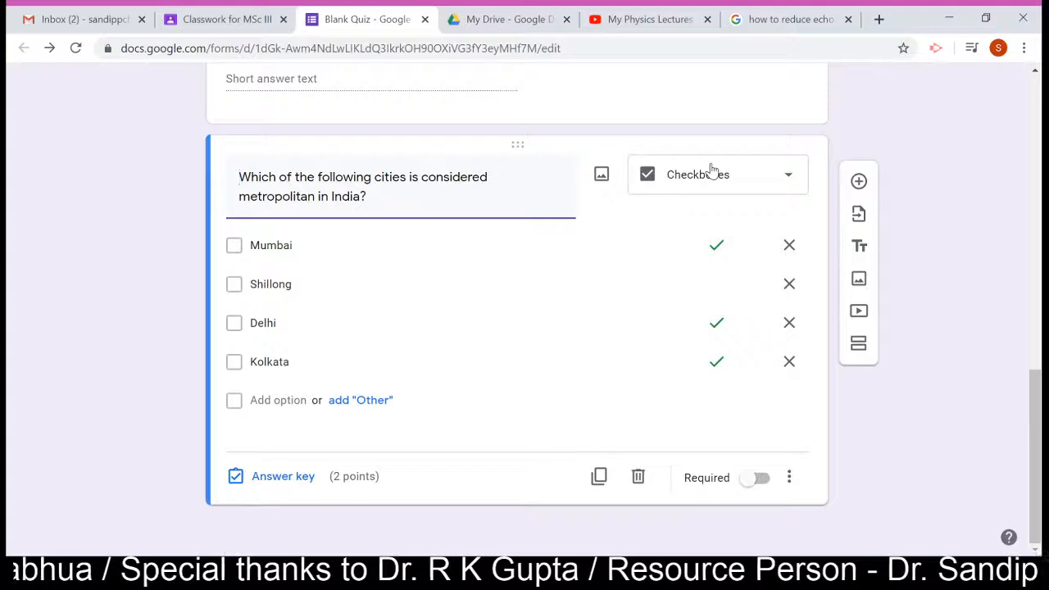
{"action": "left_click", "coordinate": [768, 190]}
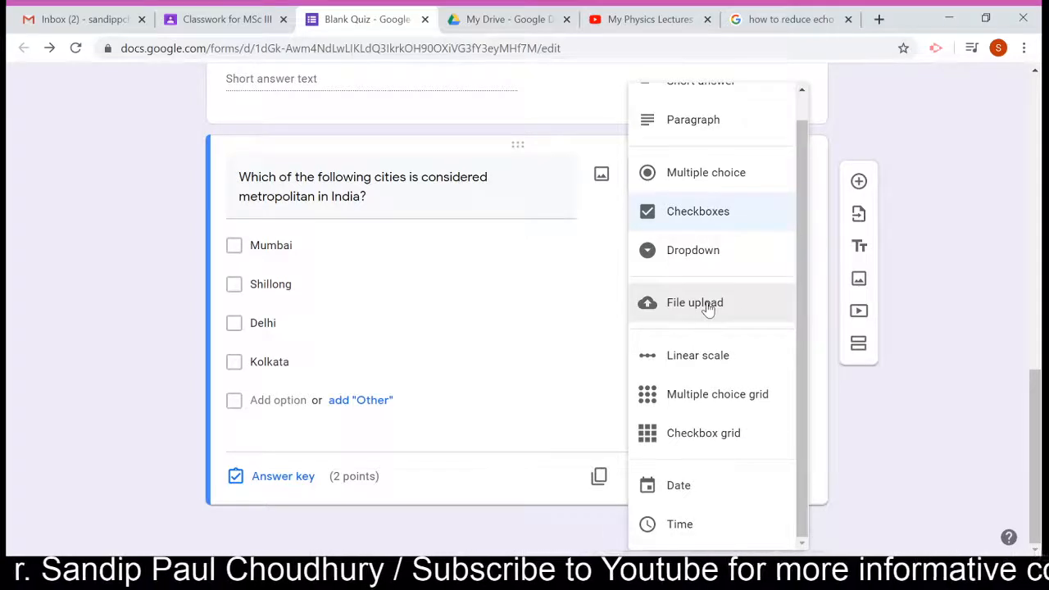
{"action": "left_click", "coordinate": [929, 429]}
{"action": "scroll", "coordinate": [926, 424], "scroll_direction": "up", "scroll_amount": 7}
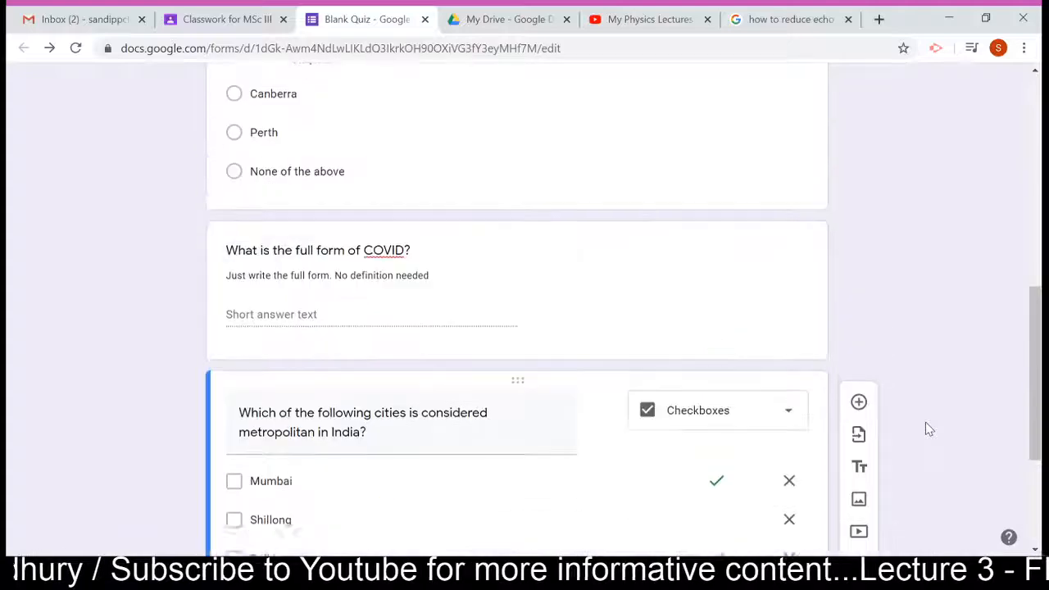
{"action": "scroll", "coordinate": [922, 425], "scroll_direction": "up", "scroll_amount": 4}
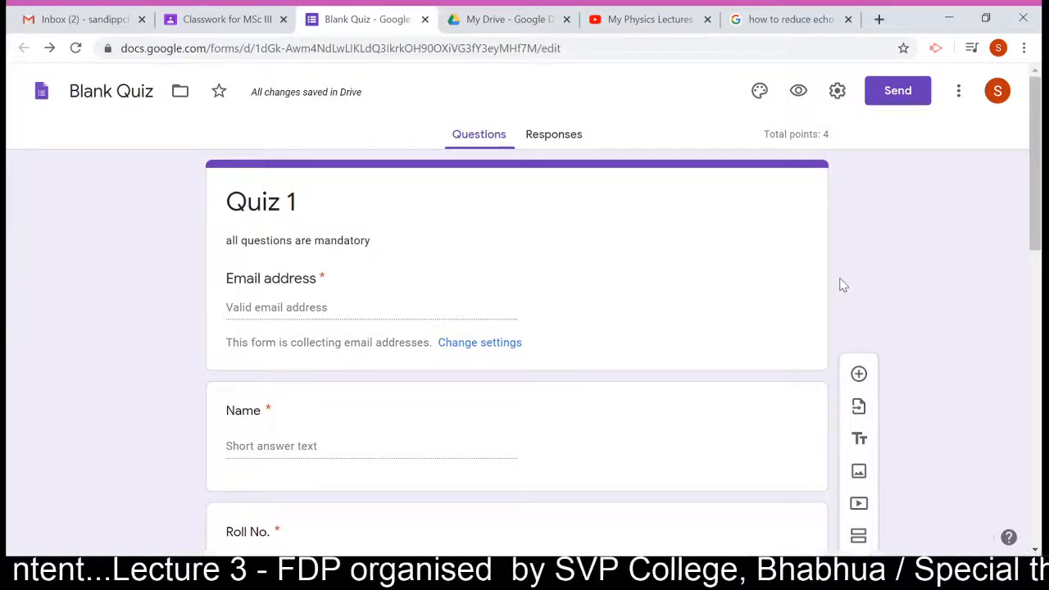
Switch to the Classroom assignment draft and reload the page
{"action": "left_click", "coordinate": [172, 22]}
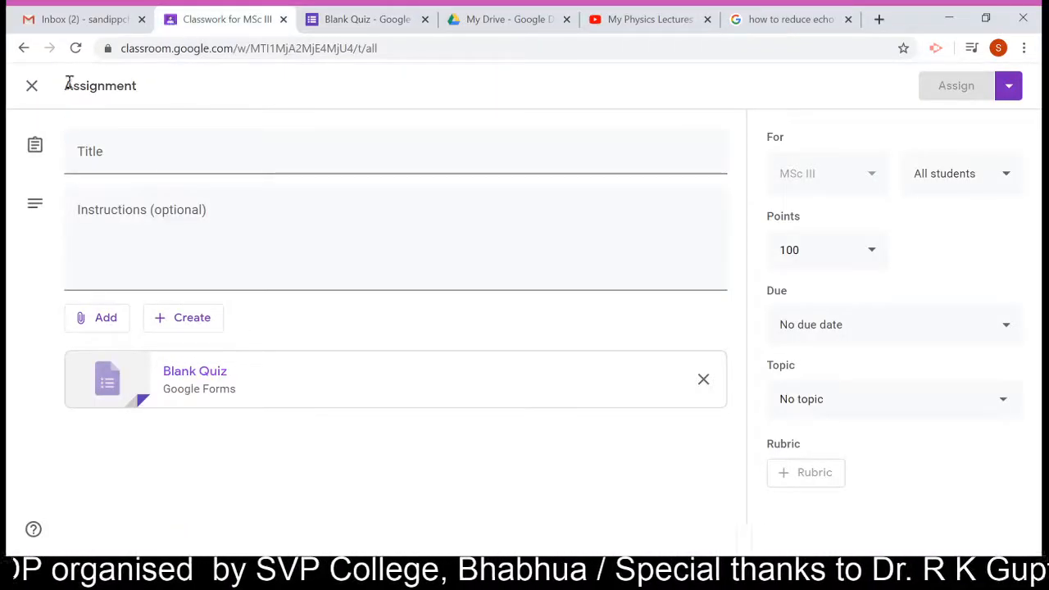
{"action": "left_click", "coordinate": [77, 49]}
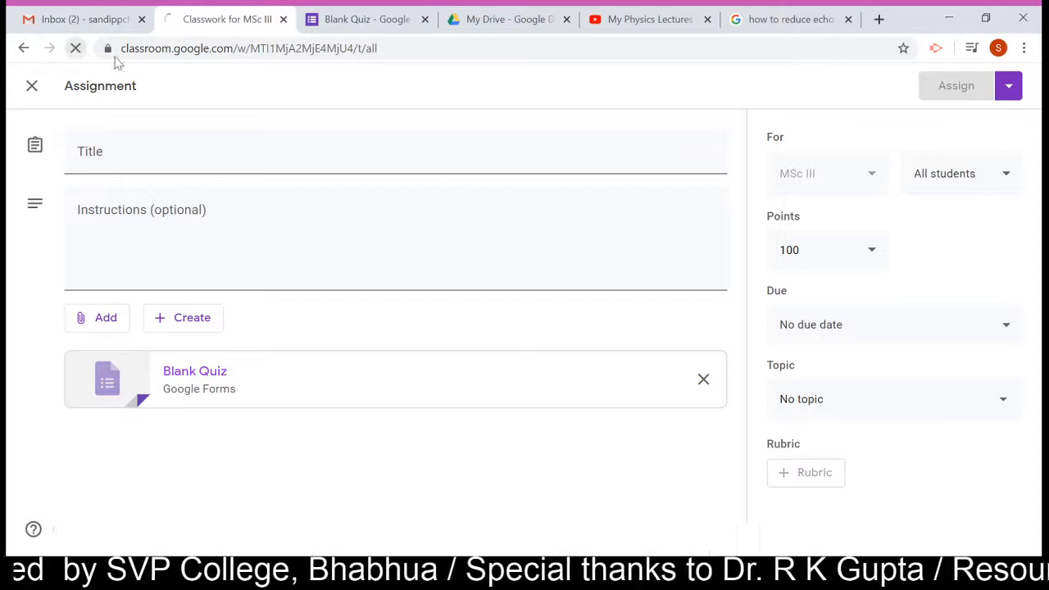
Return to Google Forms and rename the form file from Blank Quiz to "Quiz 1"
{"action": "left_click", "coordinate": [367, 19]}
{"action": "left_click", "coordinate": [131, 90]}
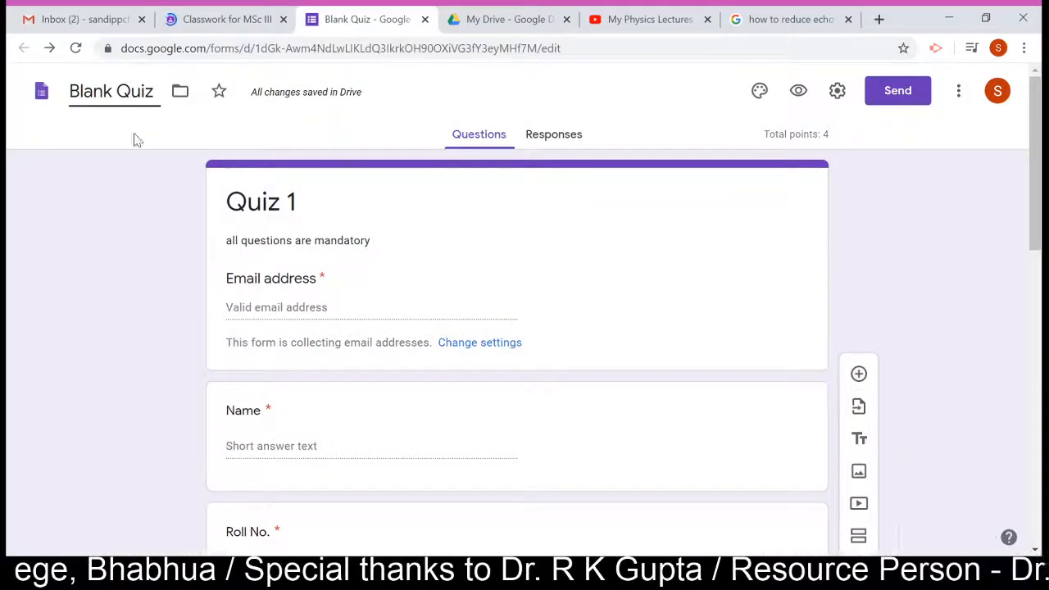
{"action": "left_click", "coordinate": [122, 88]}
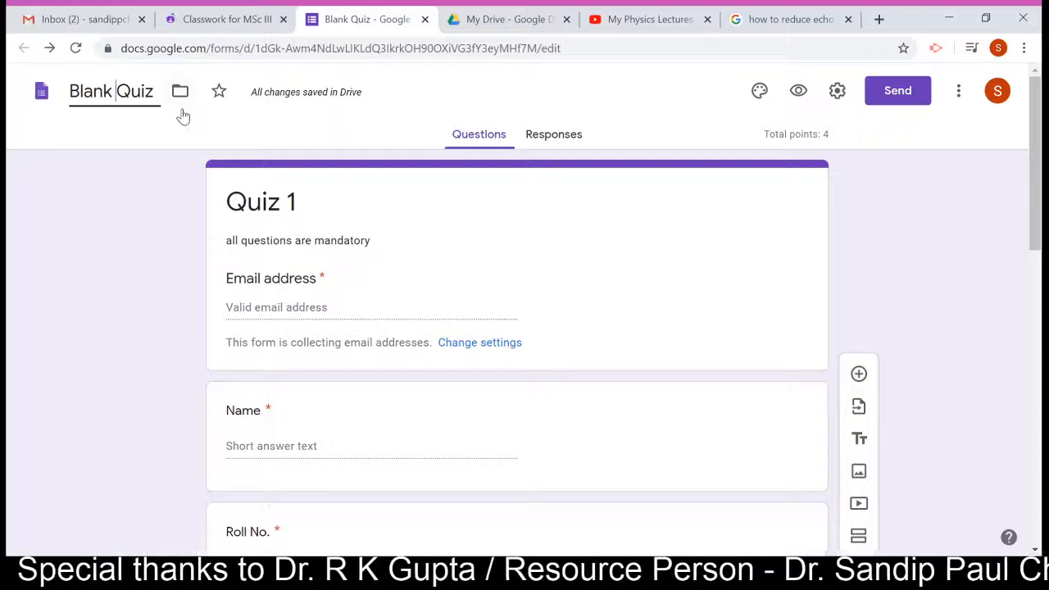
{"action": "key", "text": "BackSpace"}
{"action": "key", "text": "BackSpace"}
{"action": "key", "text": "BackSpace"}
{"action": "key", "text": "BackSpace"}
{"action": "key", "text": "BackSpace"}
{"action": "key", "text": "BackSpace"}
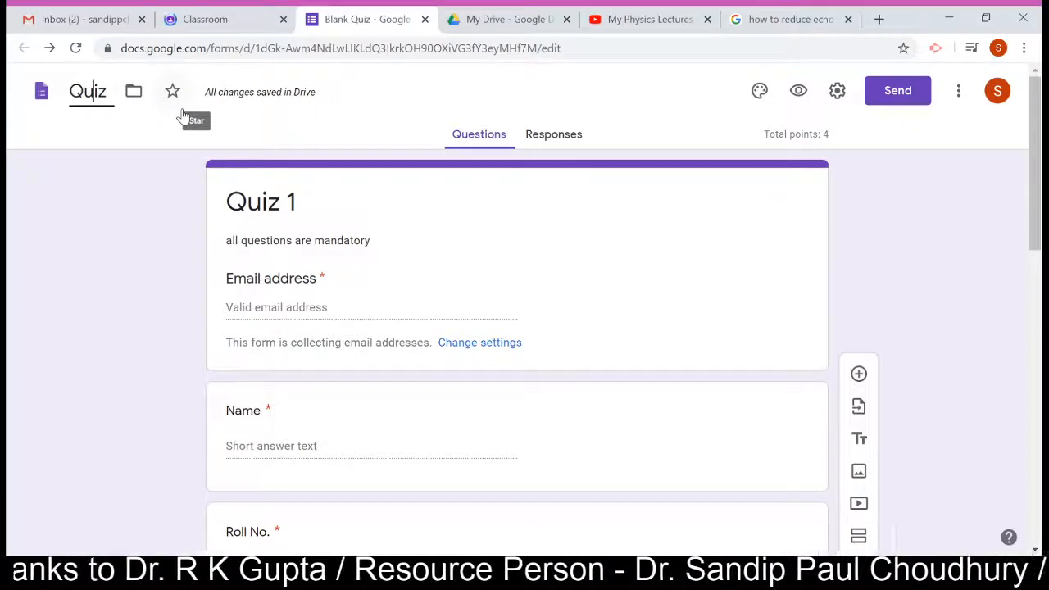
{"action": "type", "text": "1"}
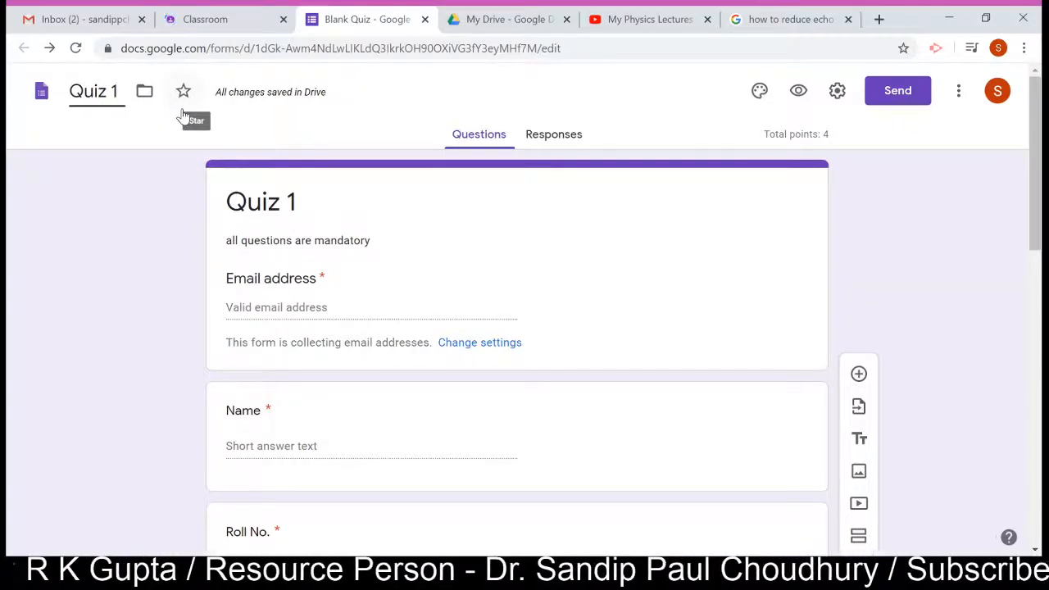
Switch to Classroom, create a new quiz assignment for MSc III and remove its Blank Quiz attachment
{"action": "left_click", "coordinate": [228, 29]}
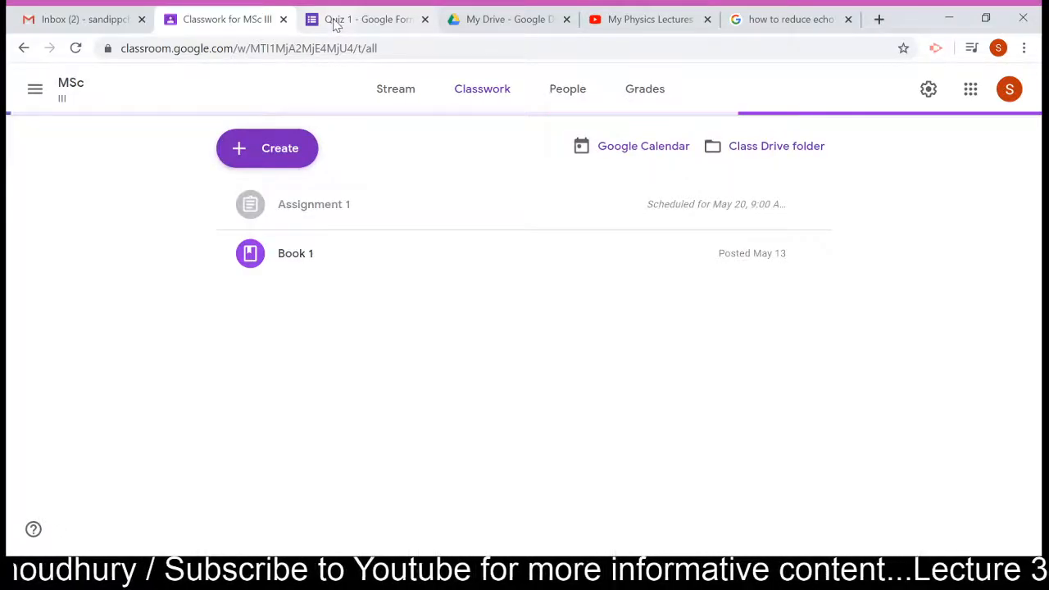
{"action": "left_click", "coordinate": [269, 147]}
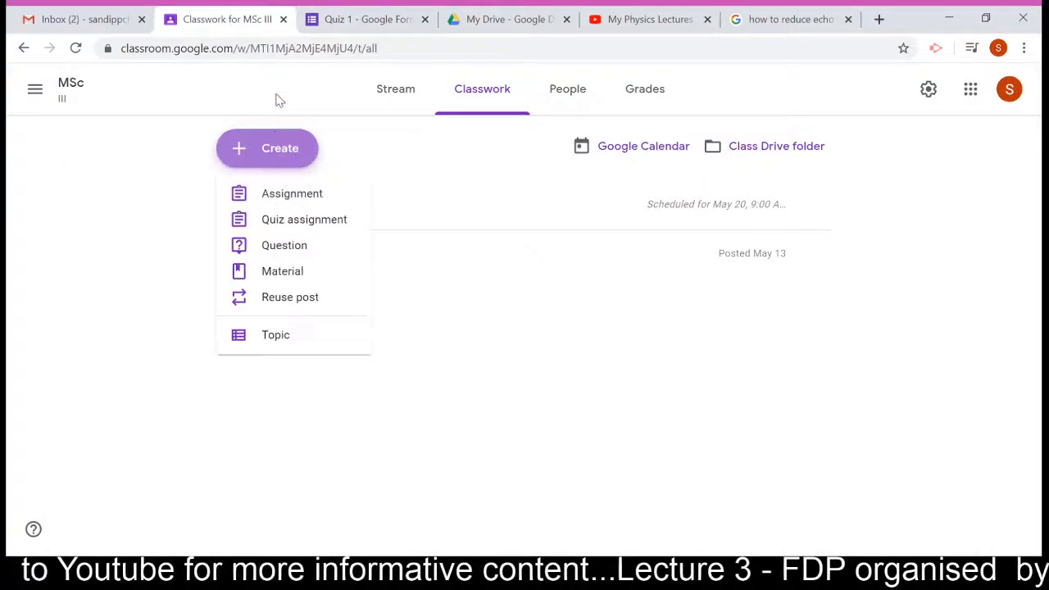
{"action": "left_click", "coordinate": [269, 218]}
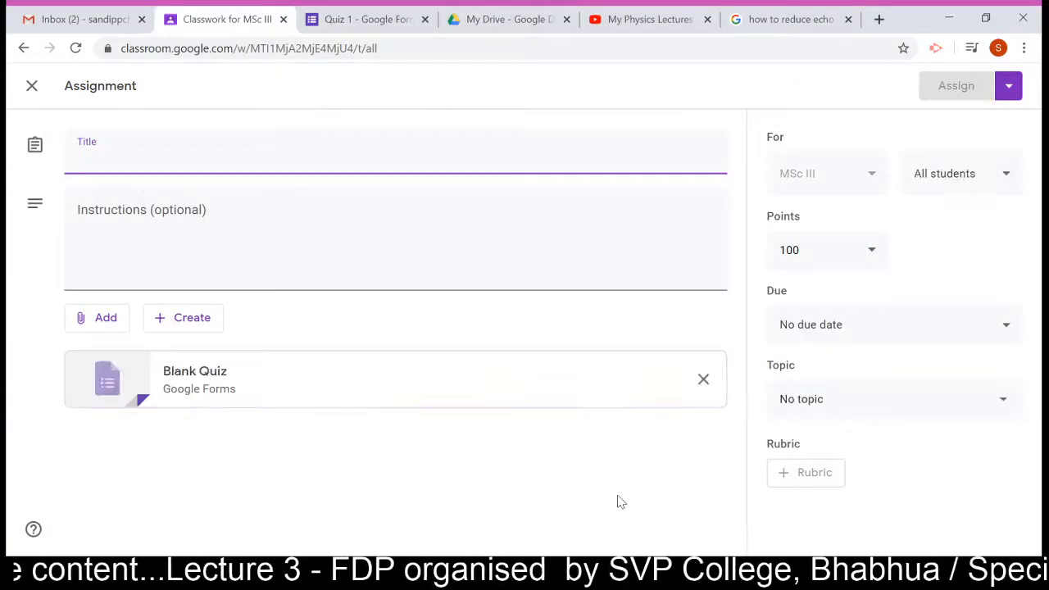
{"action": "left_click", "coordinate": [704, 382]}
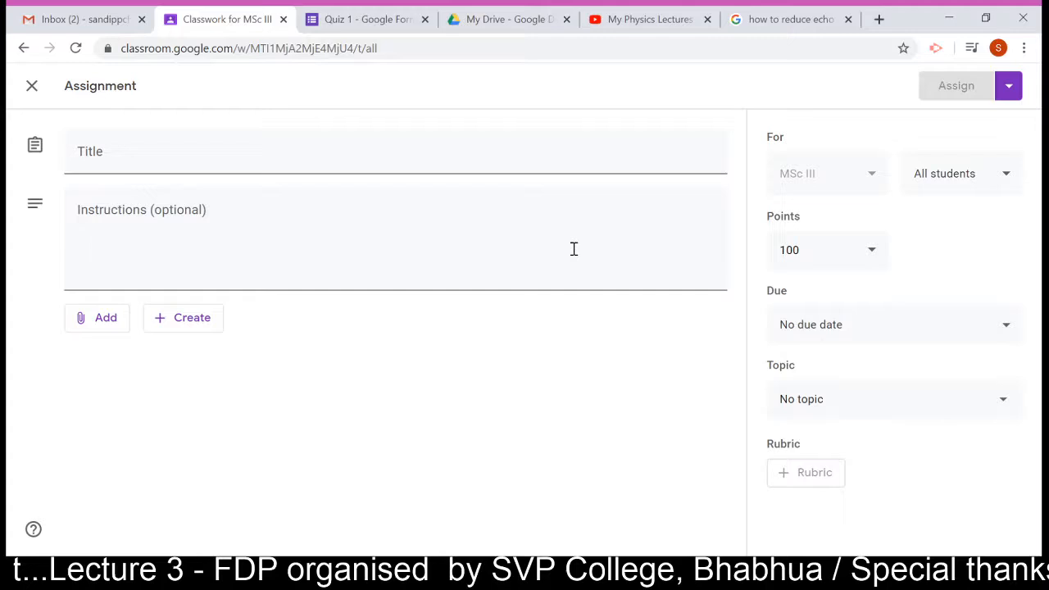
Attach the Quiz 1 form from Google Drive to the new assignment
{"action": "left_click", "coordinate": [365, 22]}
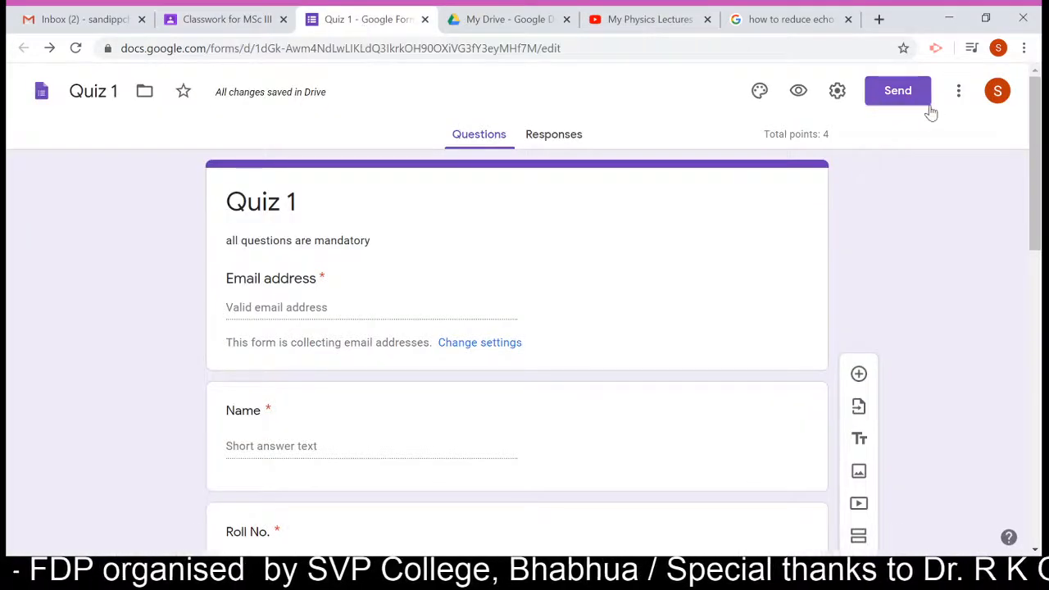
{"action": "left_click", "coordinate": [218, 24]}
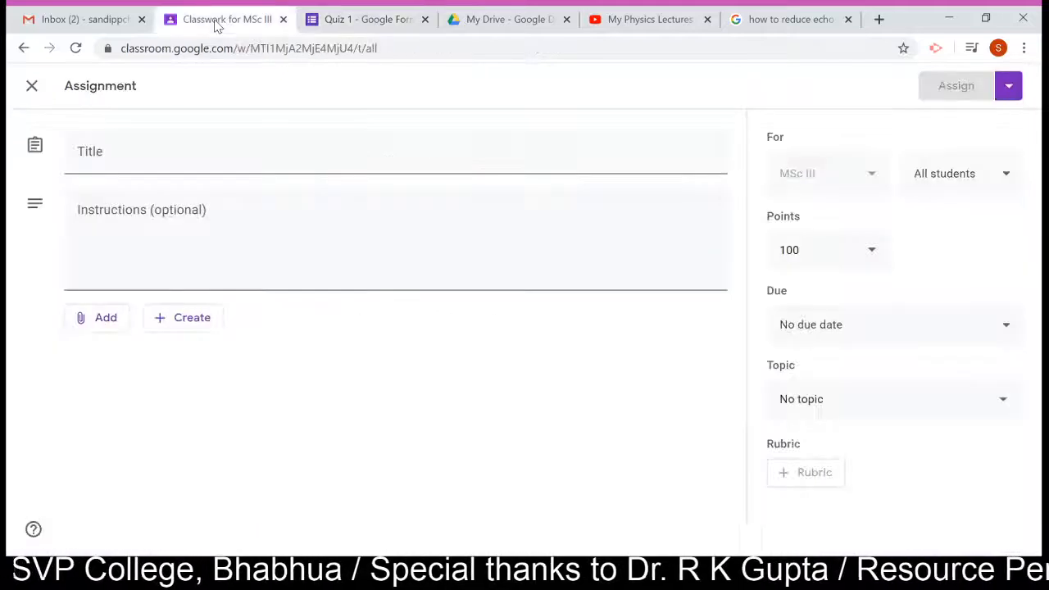
{"action": "left_click", "coordinate": [105, 325]}
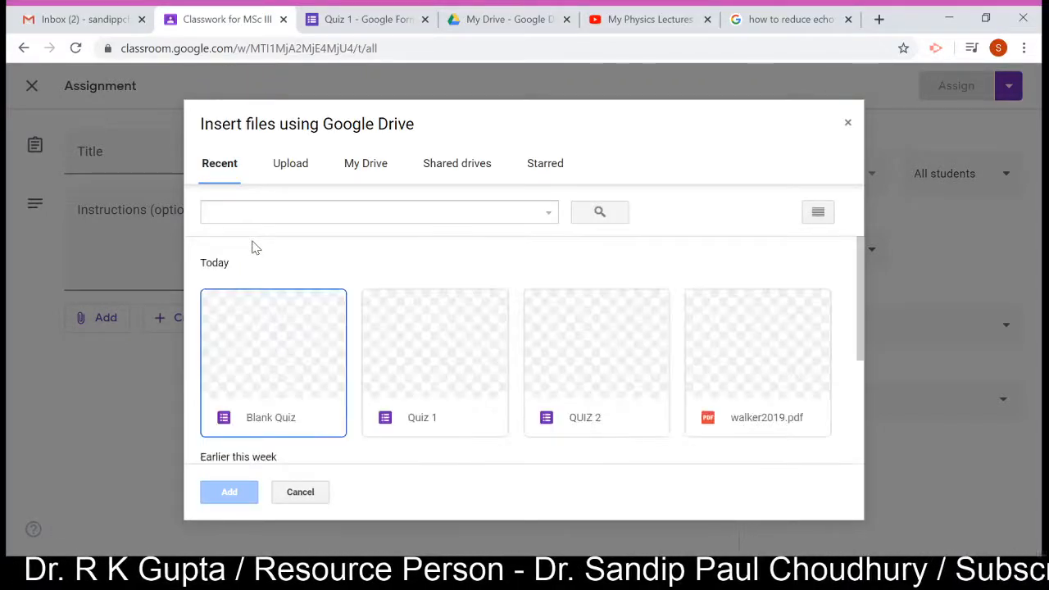
{"action": "left_click", "coordinate": [468, 381]}
{"action": "left_click", "coordinate": [230, 491]}
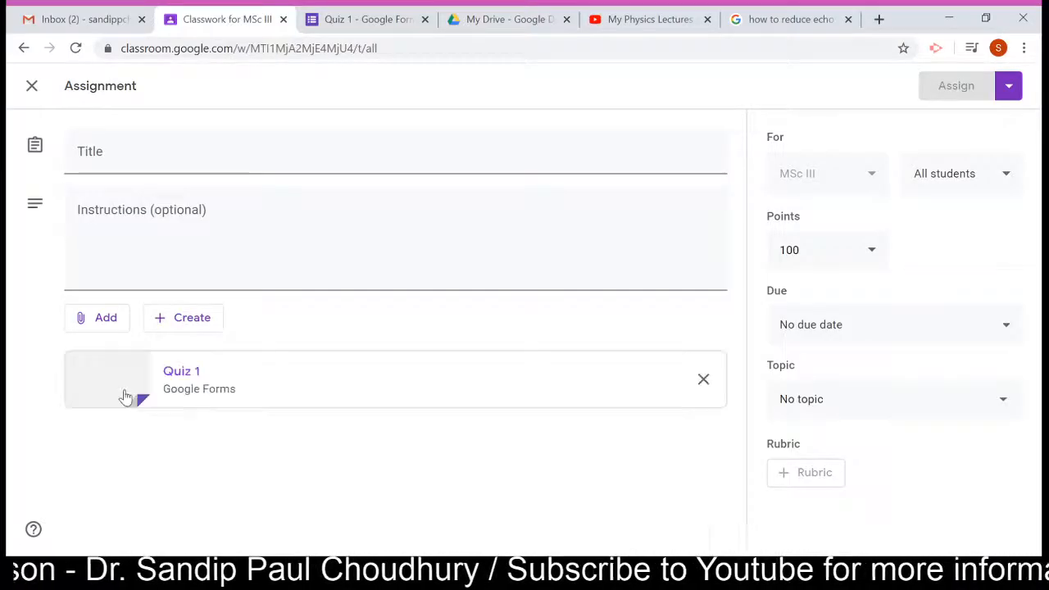
Title the assignment "Quiz 1" and leave its instructions empty
{"action": "left_click", "coordinate": [141, 159]}
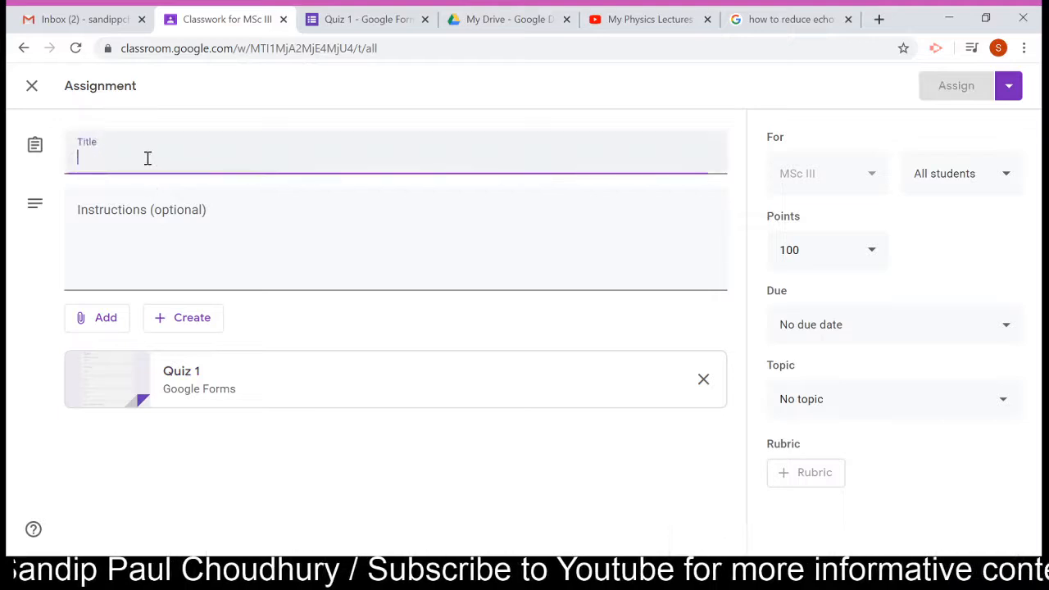
{"action": "type", "text": "Quiz 1"}
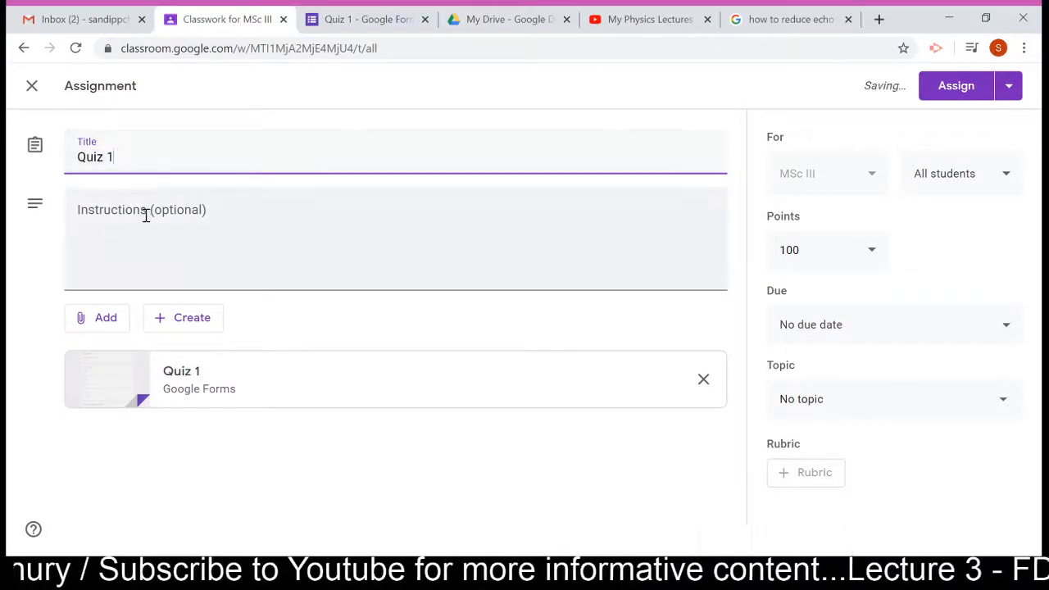
{"action": "left_click", "coordinate": [145, 211]}
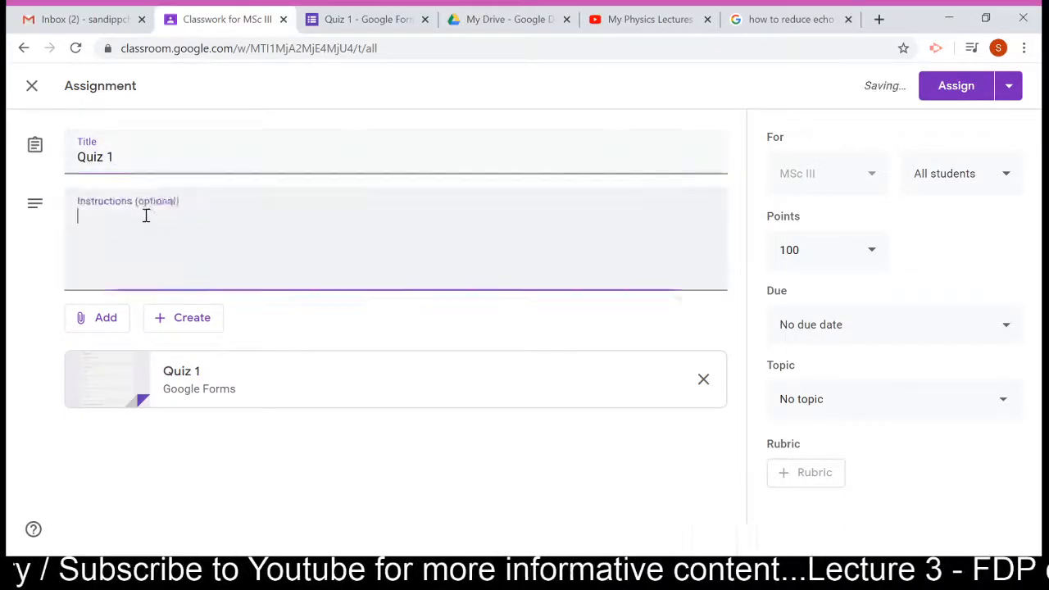
{"action": "left_click", "coordinate": [233, 430]}
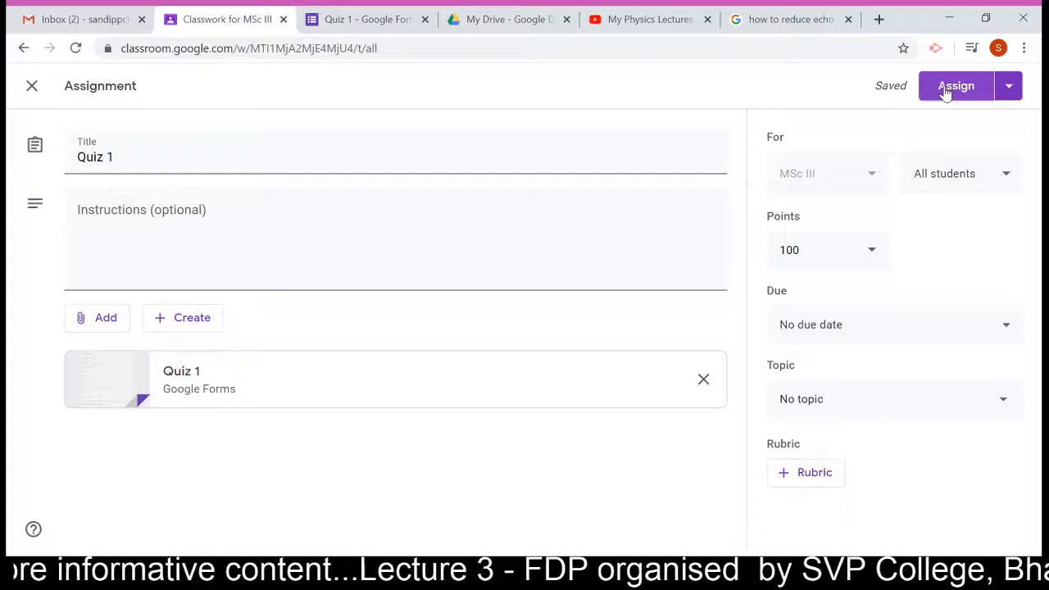
Set the assignment's points to 4 and assign it to all MSc III students
{"action": "left_click", "coordinate": [872, 252]}
{"action": "left_click_drag", "start_coordinate": [836, 249], "coordinate": [732, 243]}
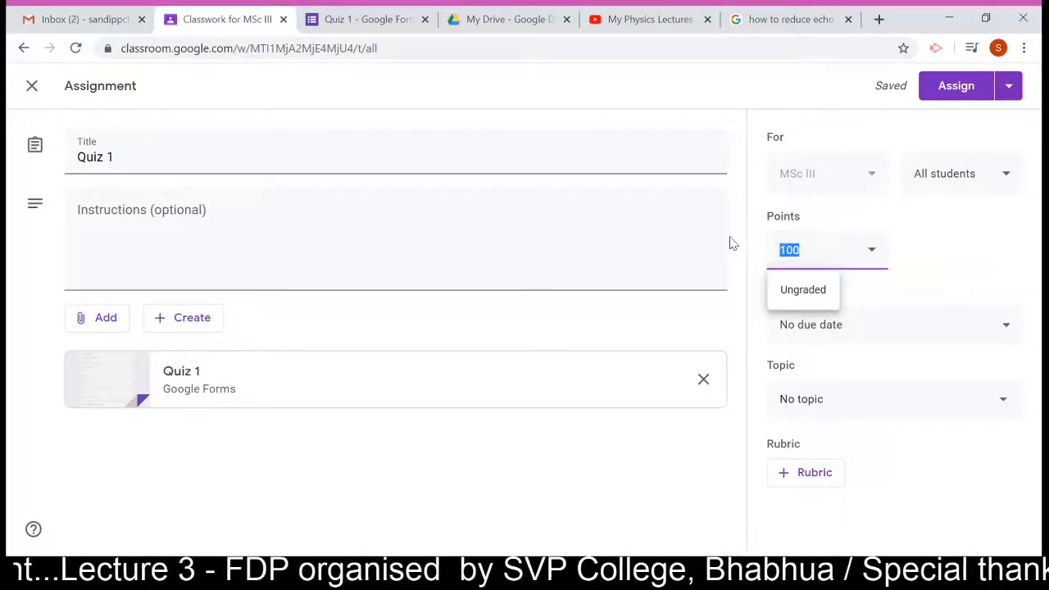
{"action": "type", "text": "4"}
{"action": "left_click", "coordinate": [953, 269]}
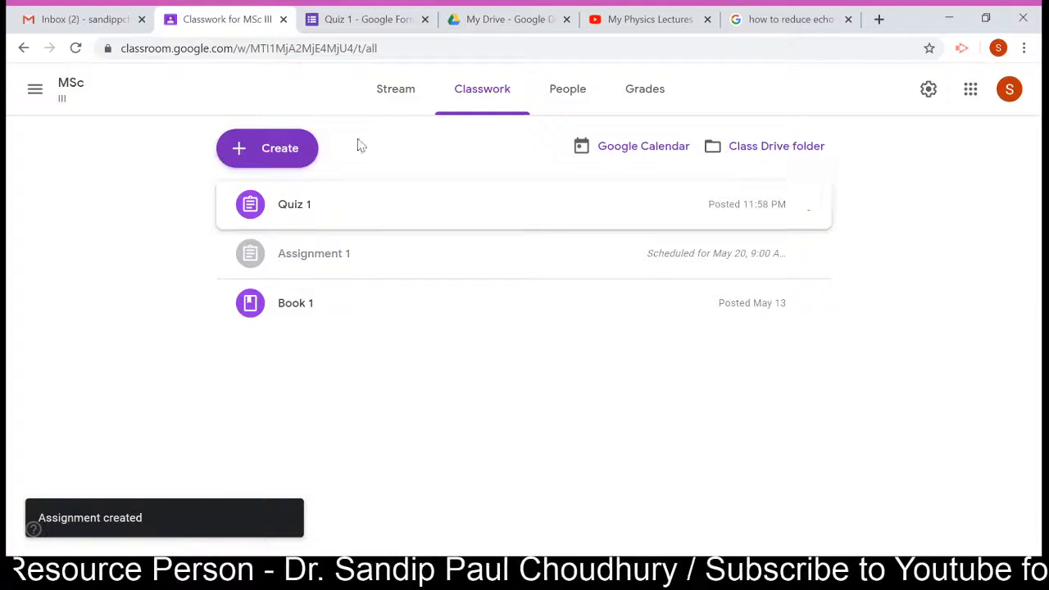
Open the class stream and look at the Quiz 1 assignment post
{"action": "left_click", "coordinate": [394, 89]}
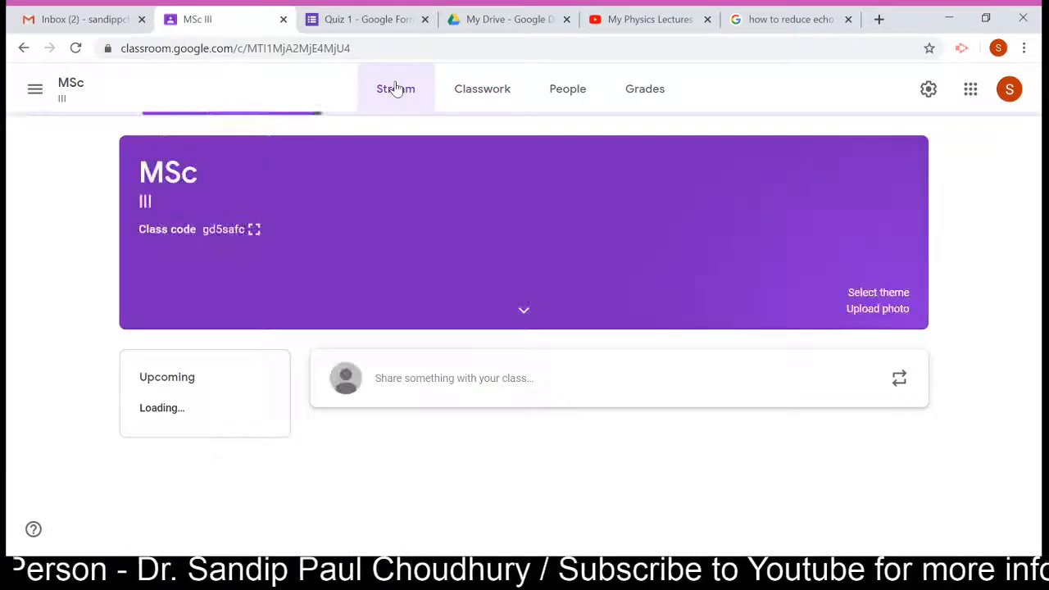
{"action": "scroll", "coordinate": [513, 398], "scroll_direction": "down", "scroll_amount": 1}
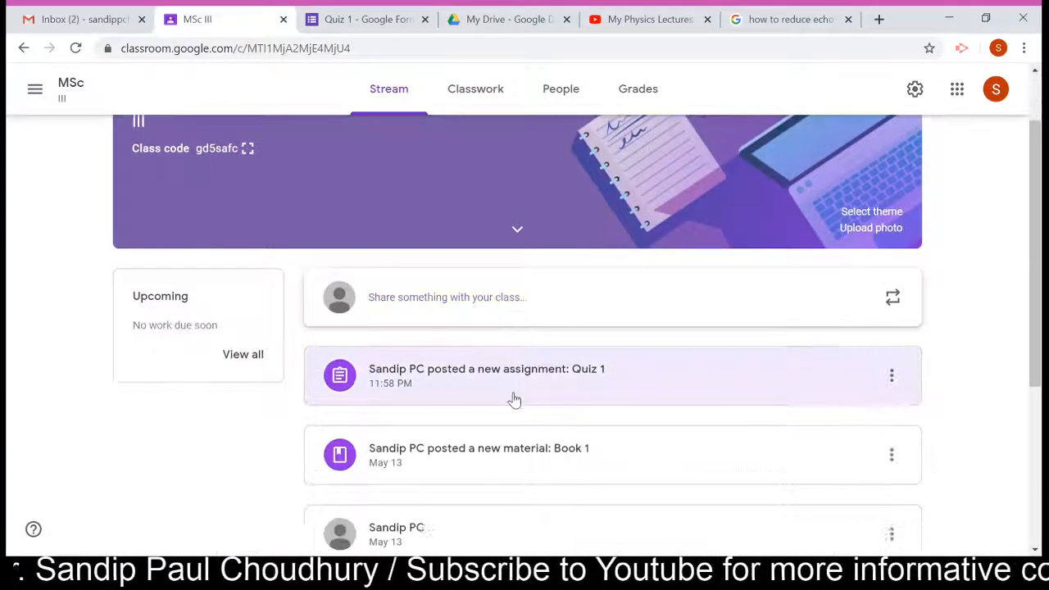
Open the Quiz 1 assignment, look at its student work and instructions, and return to the class stream
{"action": "left_click", "coordinate": [513, 398]}
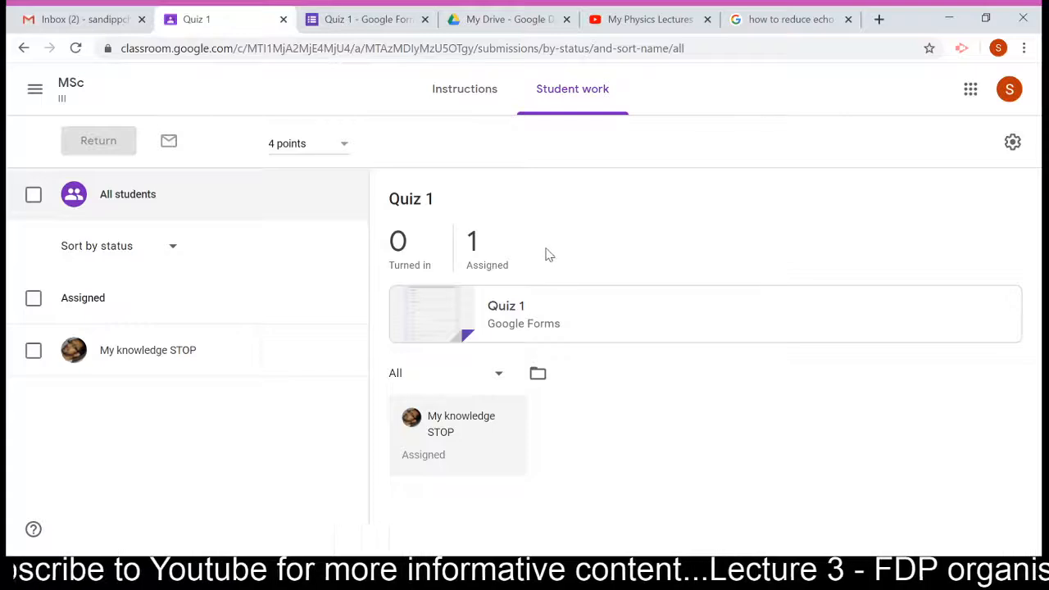
{"action": "left_click", "coordinate": [468, 104]}
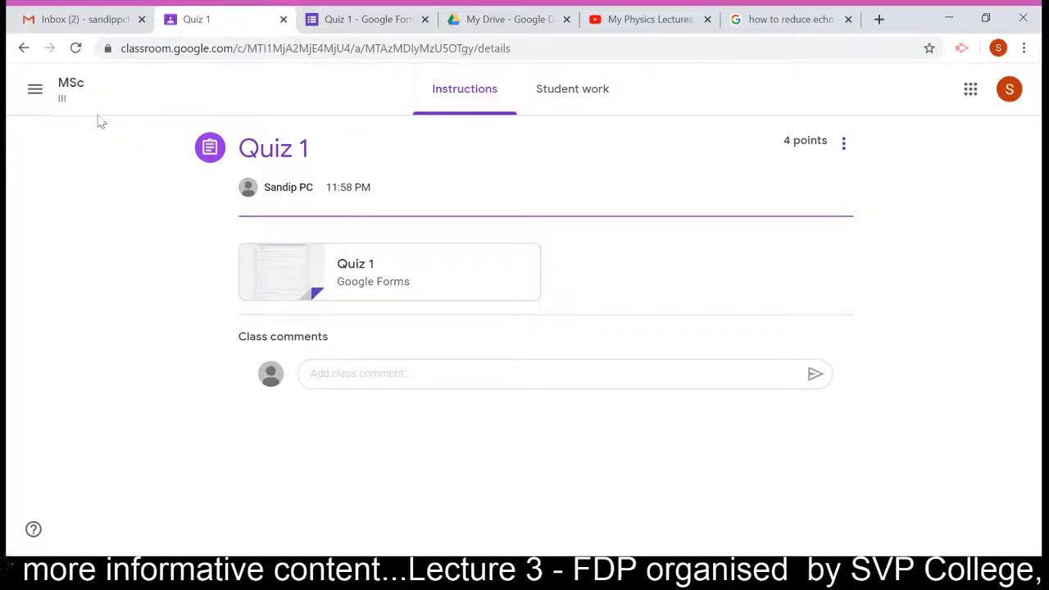
{"action": "left_click", "coordinate": [67, 92]}
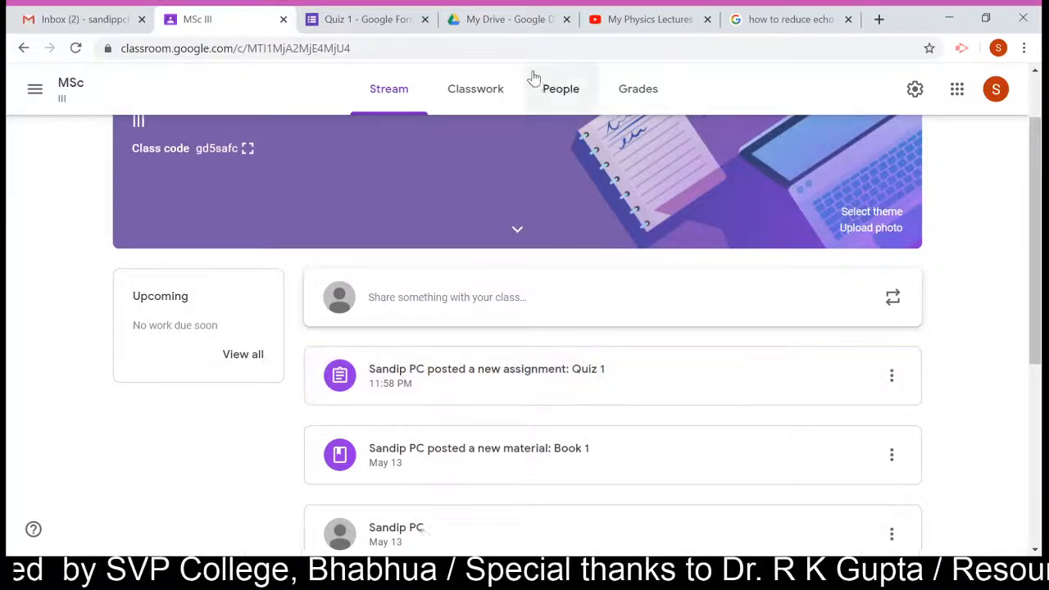
Review the Quiz 1 form's questions in Google Forms and return to the MSc III class stream
{"action": "left_click", "coordinate": [386, 33]}
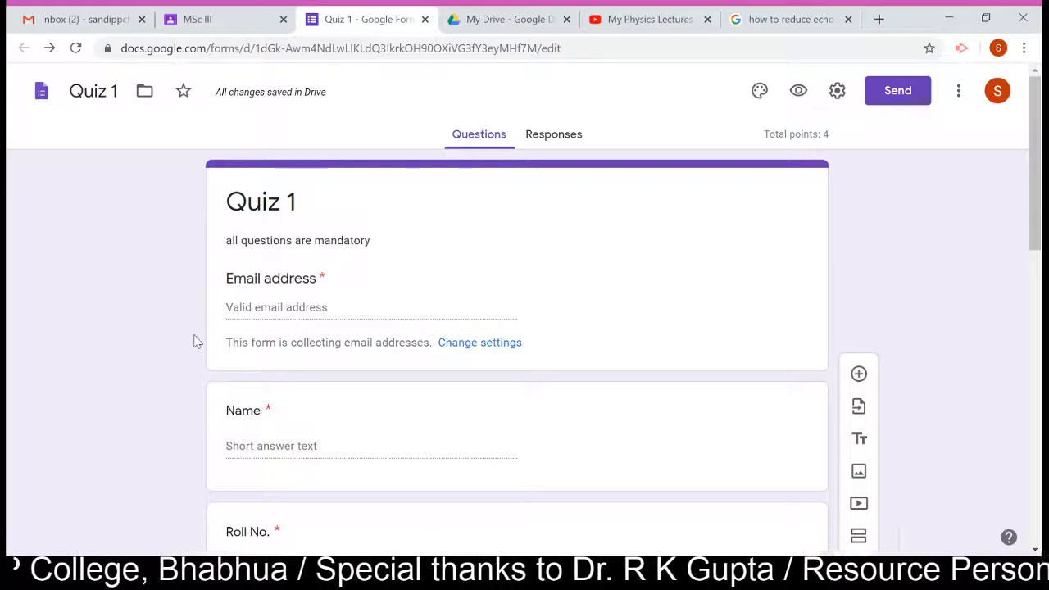
{"action": "scroll", "coordinate": [951, 361], "scroll_direction": "down", "scroll_amount": 10}
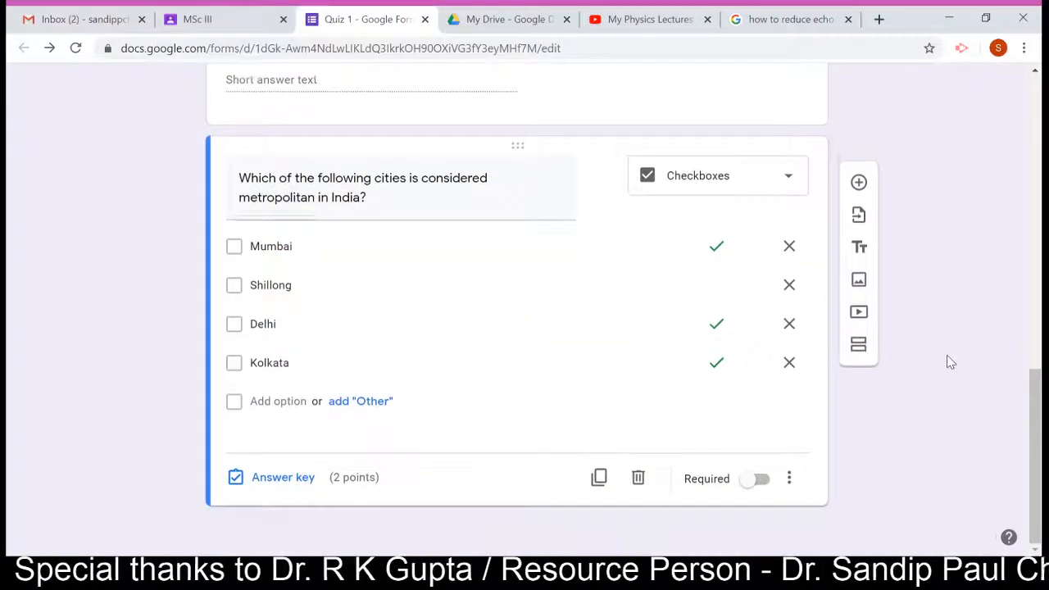
{"action": "scroll", "coordinate": [949, 361], "scroll_direction": "up", "scroll_amount": 10}
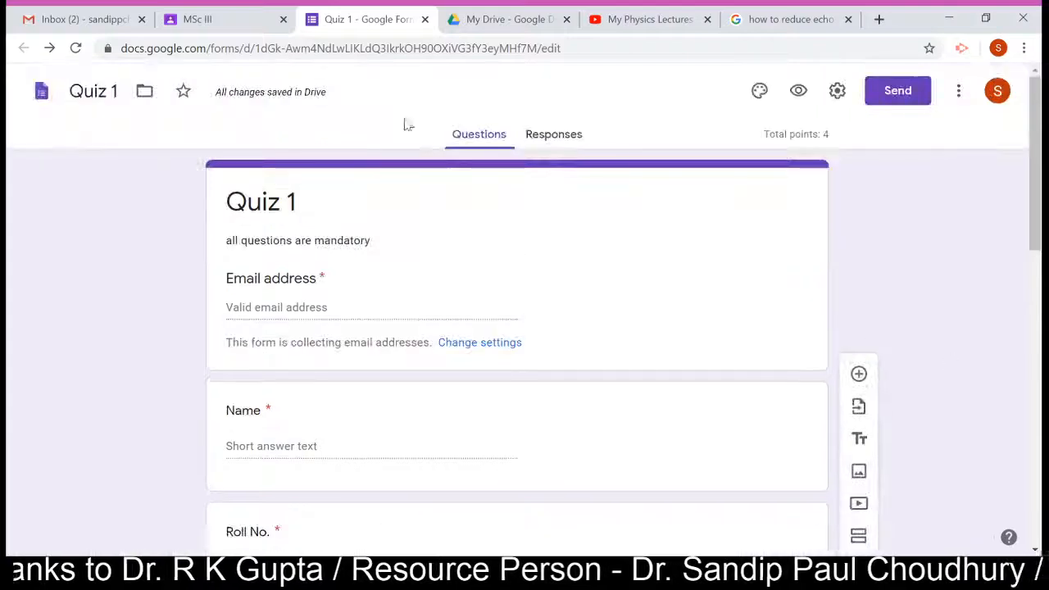
{"action": "left_click", "coordinate": [212, 23]}
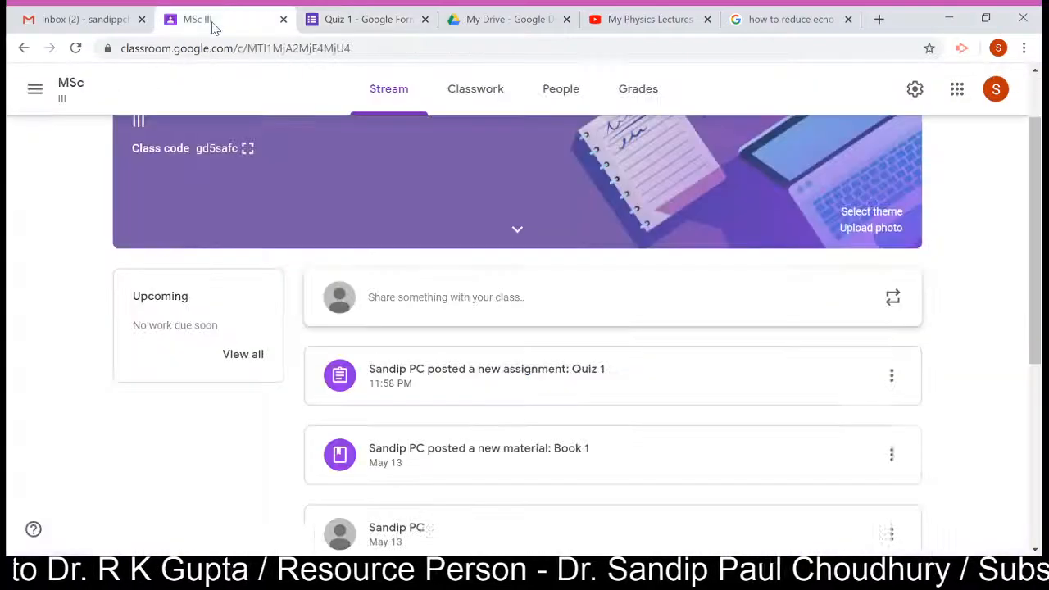
Switch to the Quiz 1 form, look through its general settings and close them without saving
{"action": "left_click", "coordinate": [368, 22]}
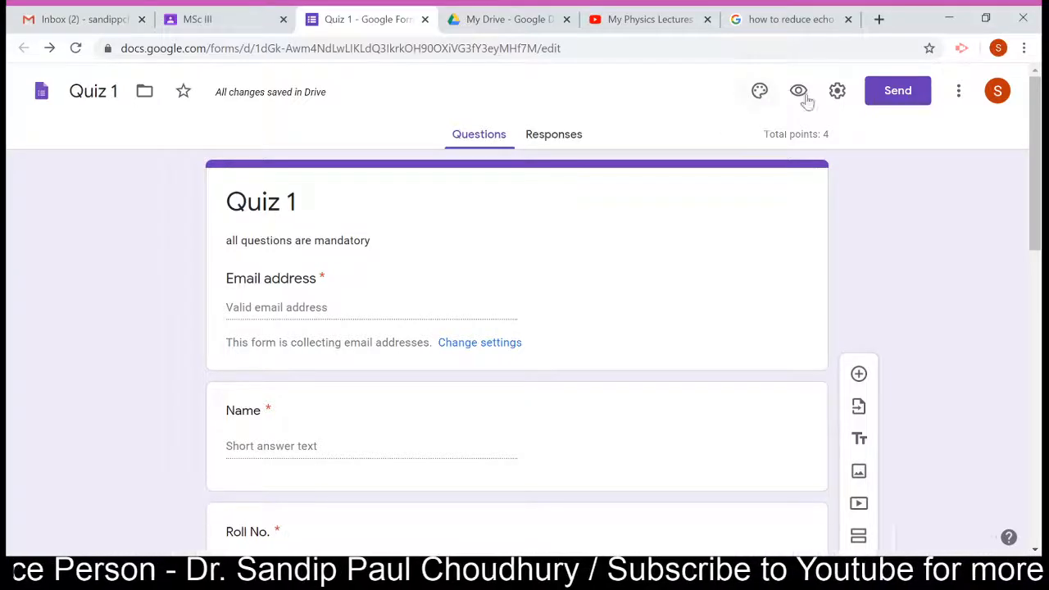
{"action": "left_click", "coordinate": [837, 92]}
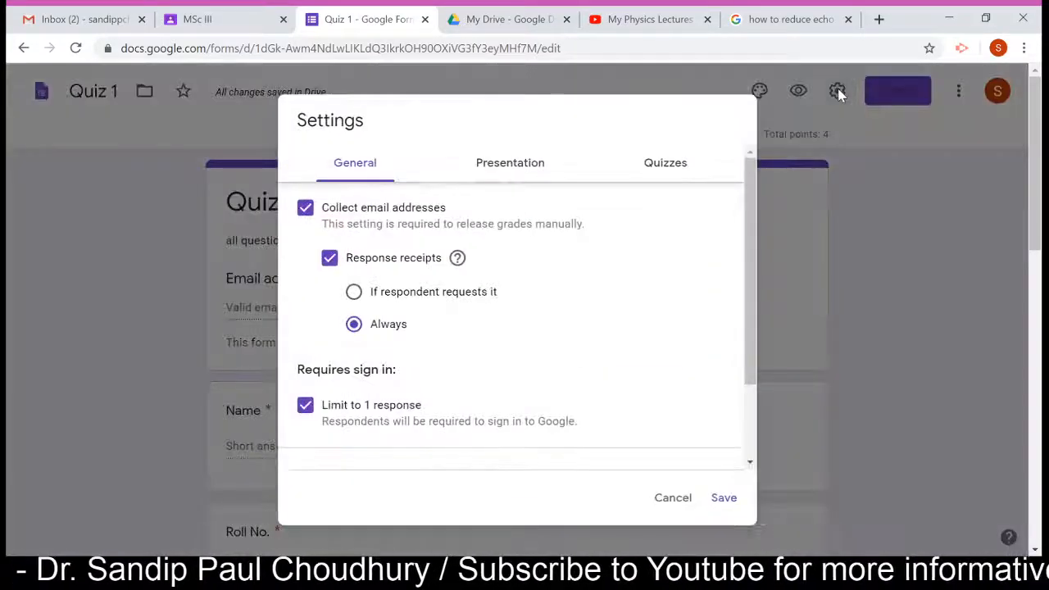
{"action": "left_click_drag", "start_coordinate": [749, 234], "coordinate": [748, 361]}
{"action": "left_click", "coordinate": [674, 498]}
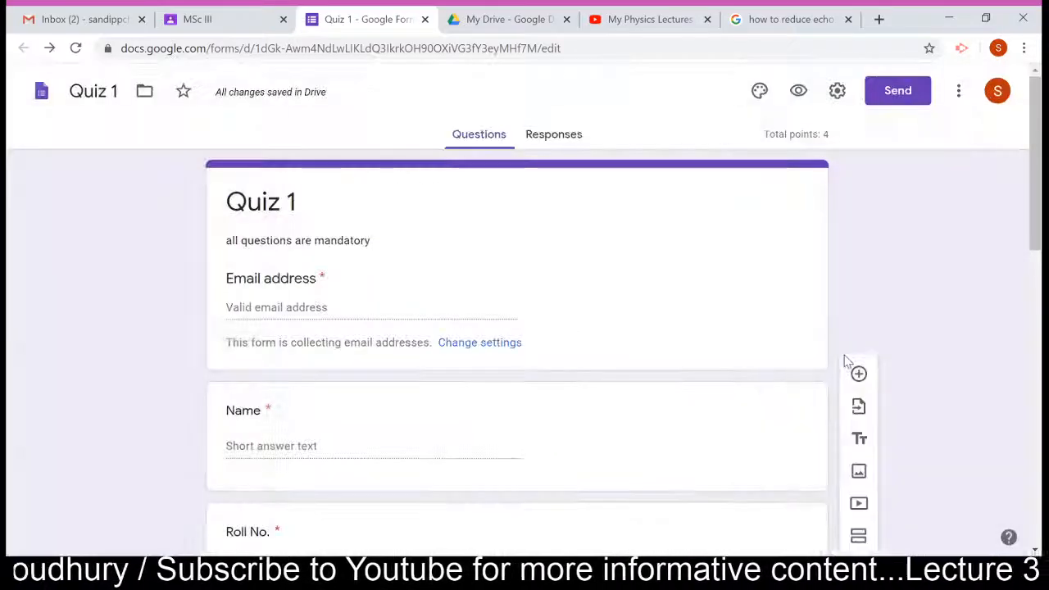
Open the Forms add-ons marketplace, search for "form" and choose the formLimiter suggestion
{"action": "left_click", "coordinate": [958, 100]}
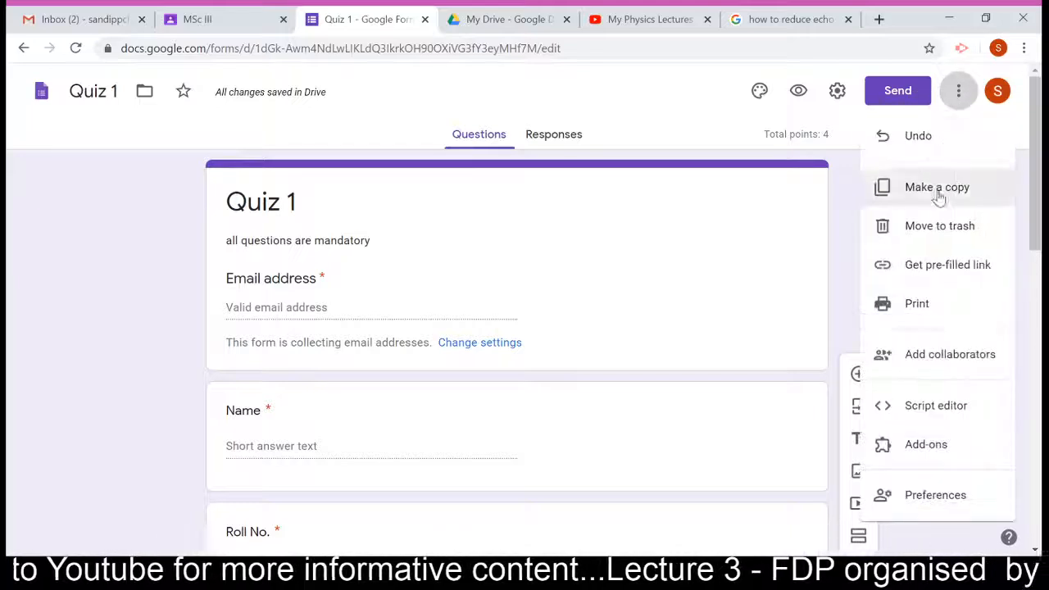
{"action": "left_click", "coordinate": [928, 448]}
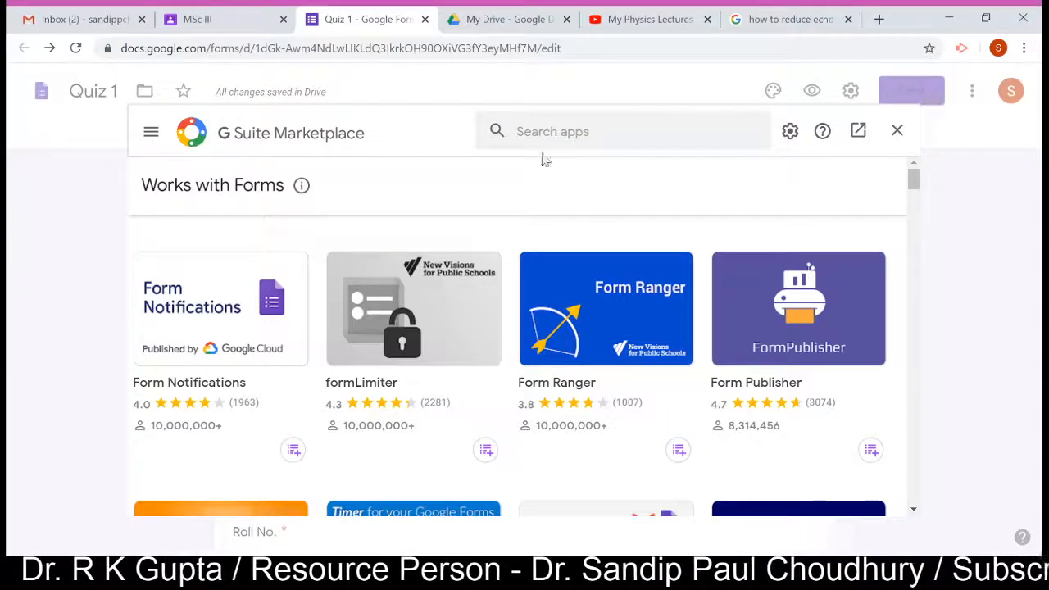
{"action": "left_click", "coordinate": [546, 128]}
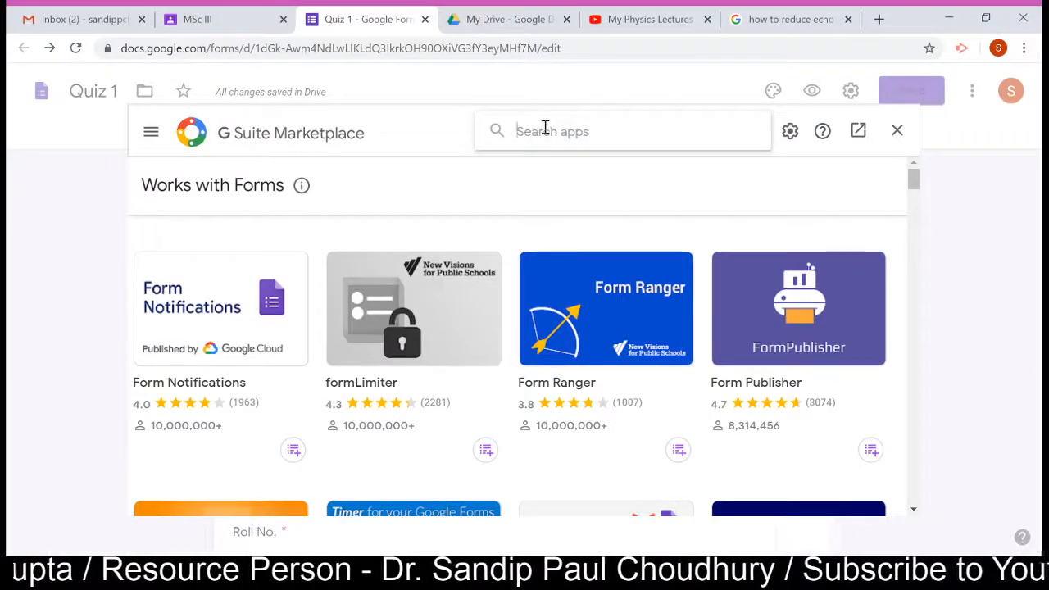
{"action": "type", "text": "form"}
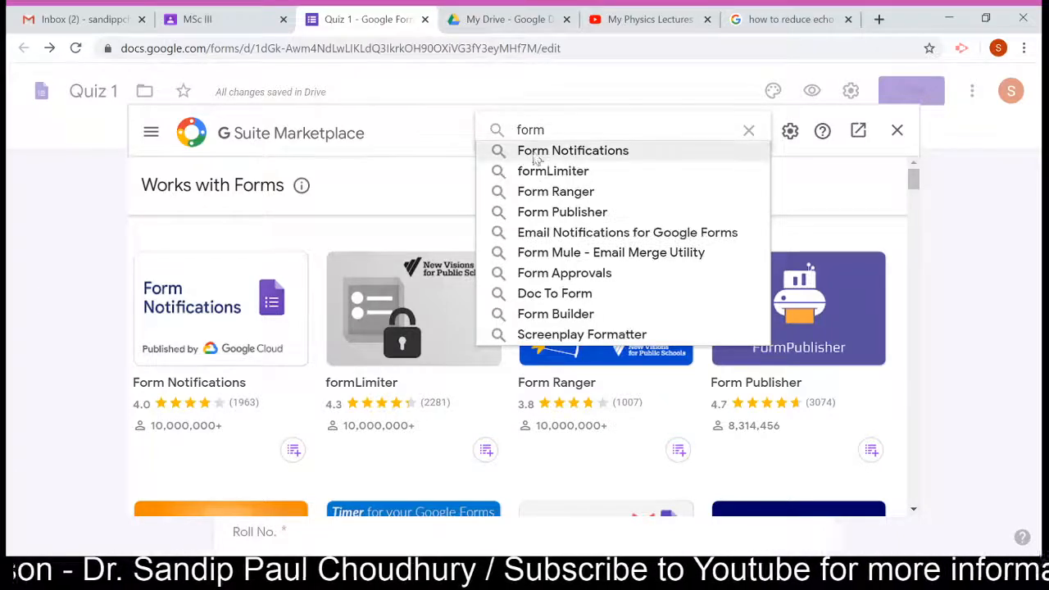
{"action": "left_click", "coordinate": [538, 170]}
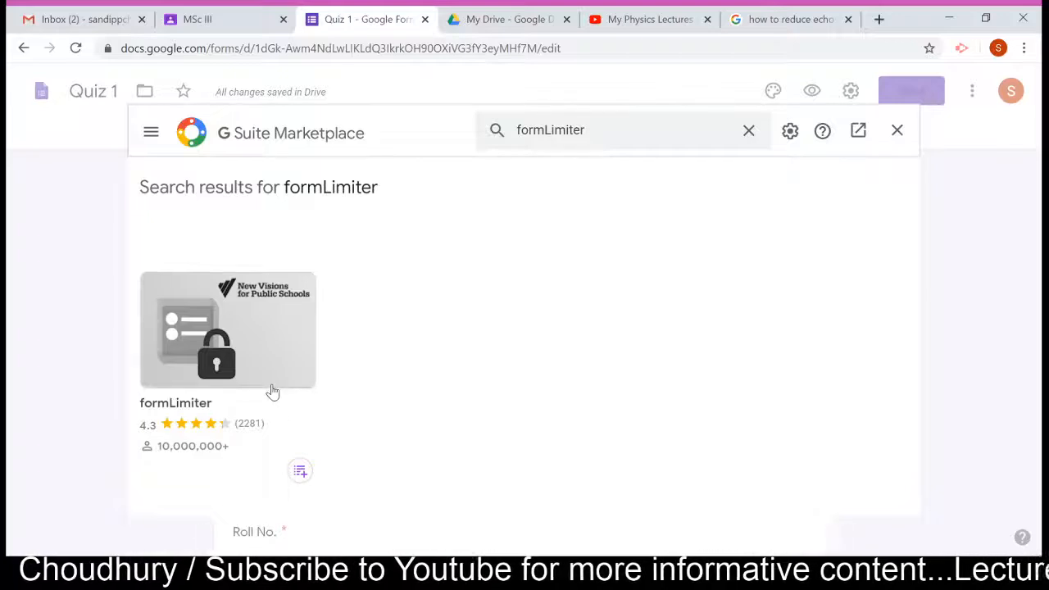
Open the formLimiter add-on and start installing it, agreeing to continue to the permission request
{"action": "mouse_move", "coordinate": [303, 478]}
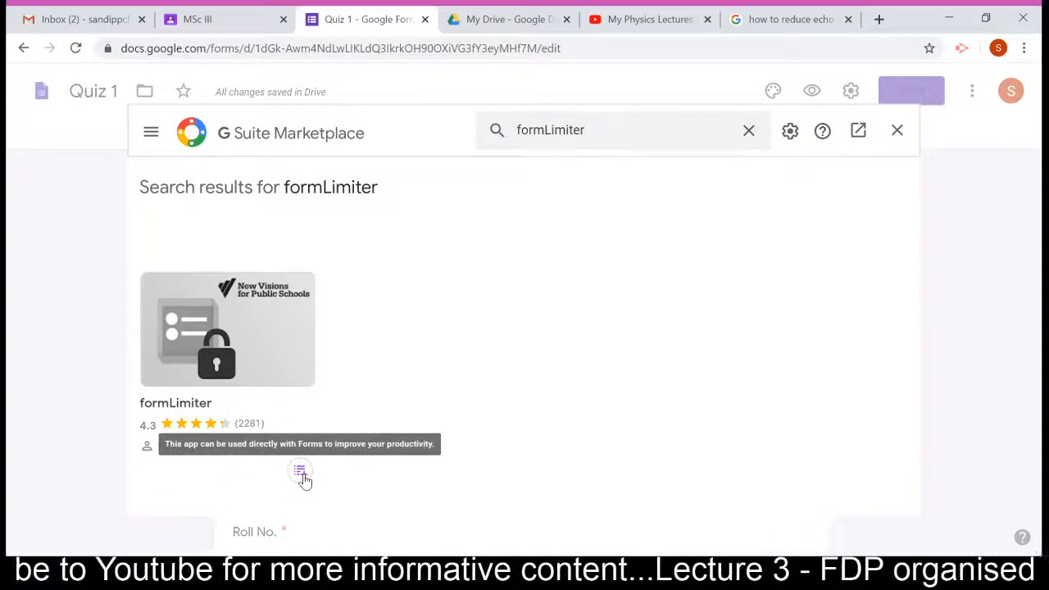
{"action": "left_click", "coordinate": [287, 351]}
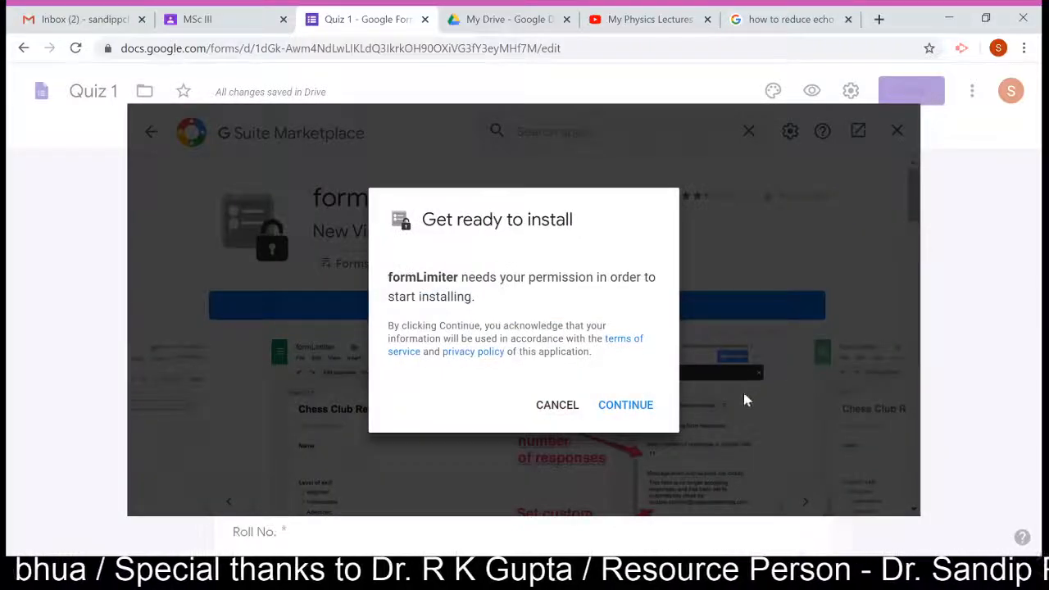
{"action": "left_click", "coordinate": [631, 403]}
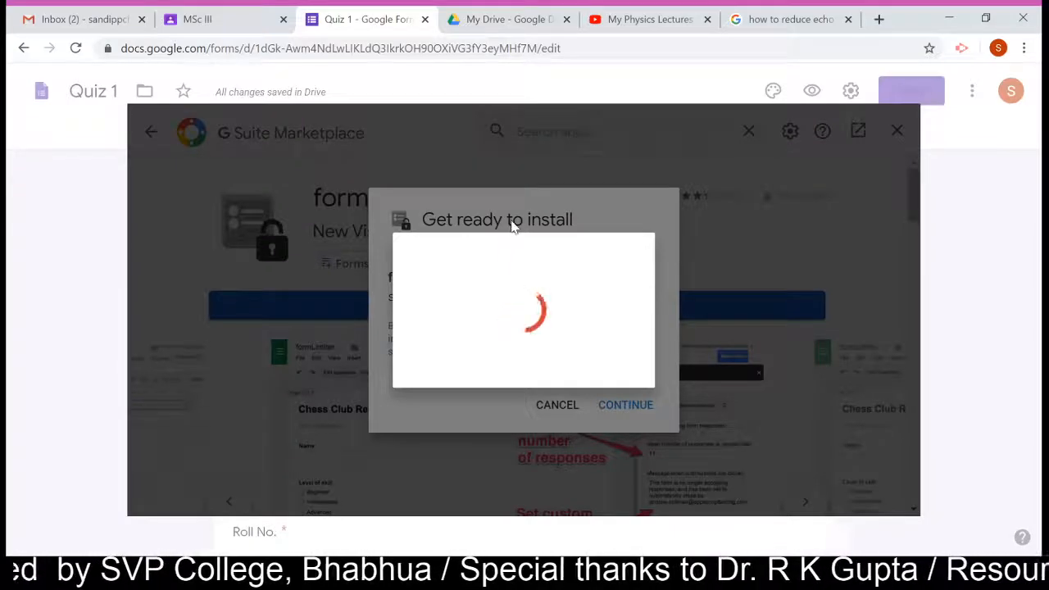
Switch to Google Drive and move the QUIZ 2 form from My Drive to the trash
{"action": "left_click", "coordinate": [510, 25]}
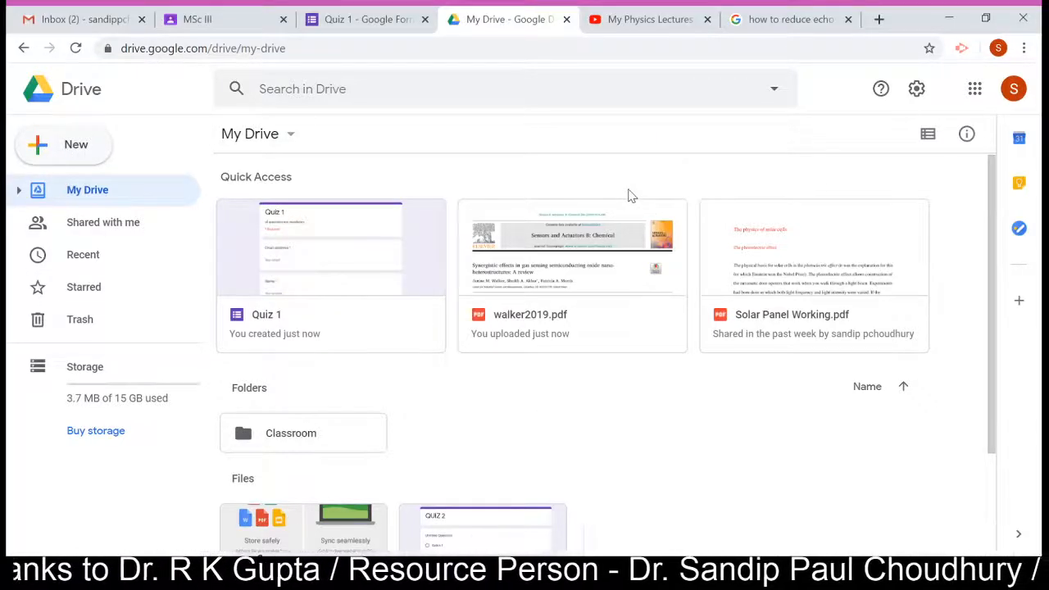
{"action": "scroll", "coordinate": [642, 417], "scroll_direction": "down", "scroll_amount": 2}
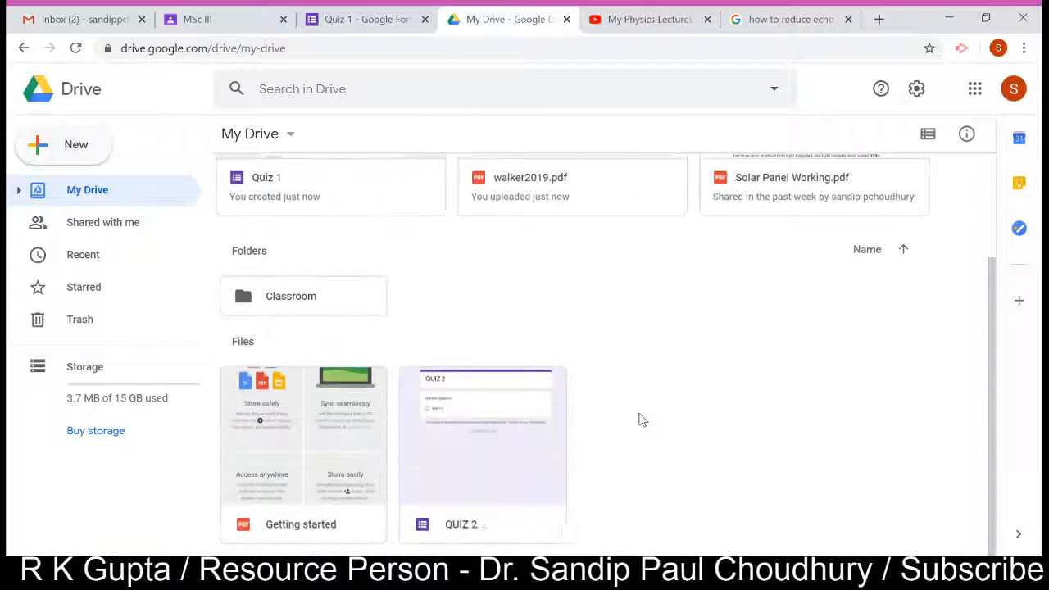
{"action": "left_click", "coordinate": [496, 428]}
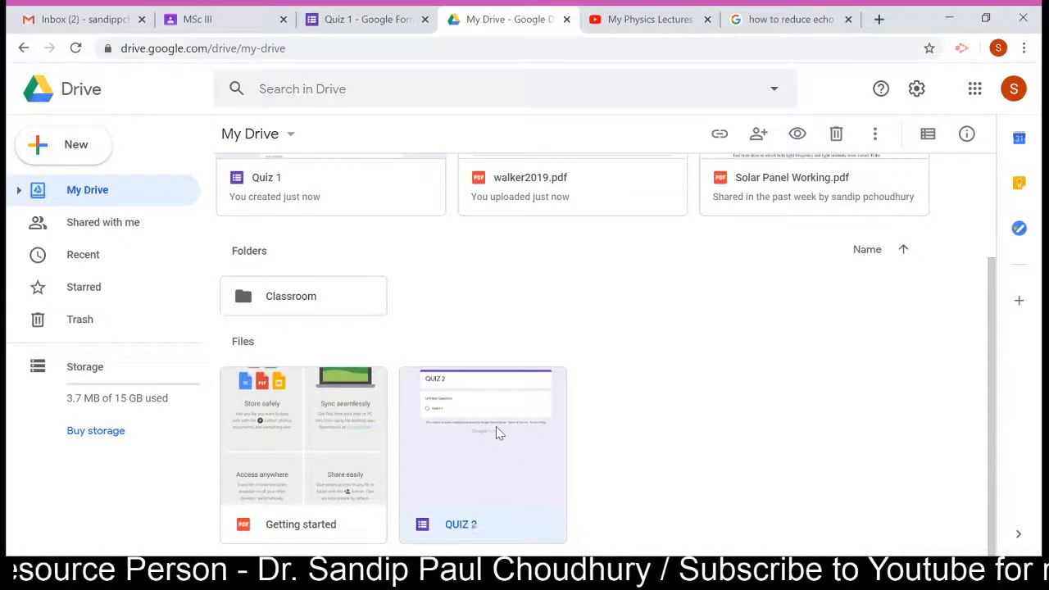
{"action": "left_click", "coordinate": [874, 135]}
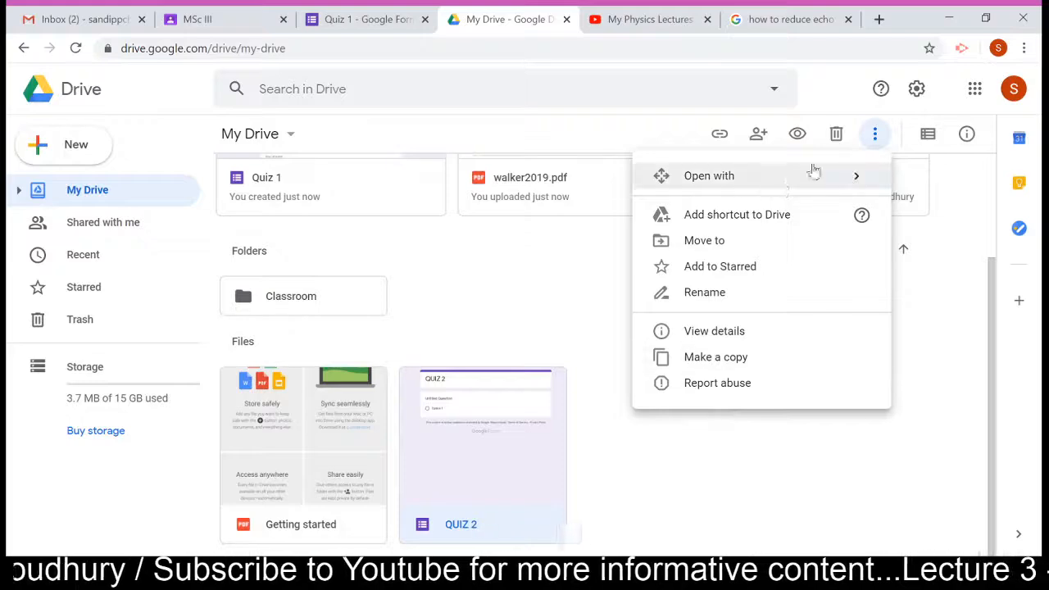
{"action": "left_click", "coordinate": [836, 134]}
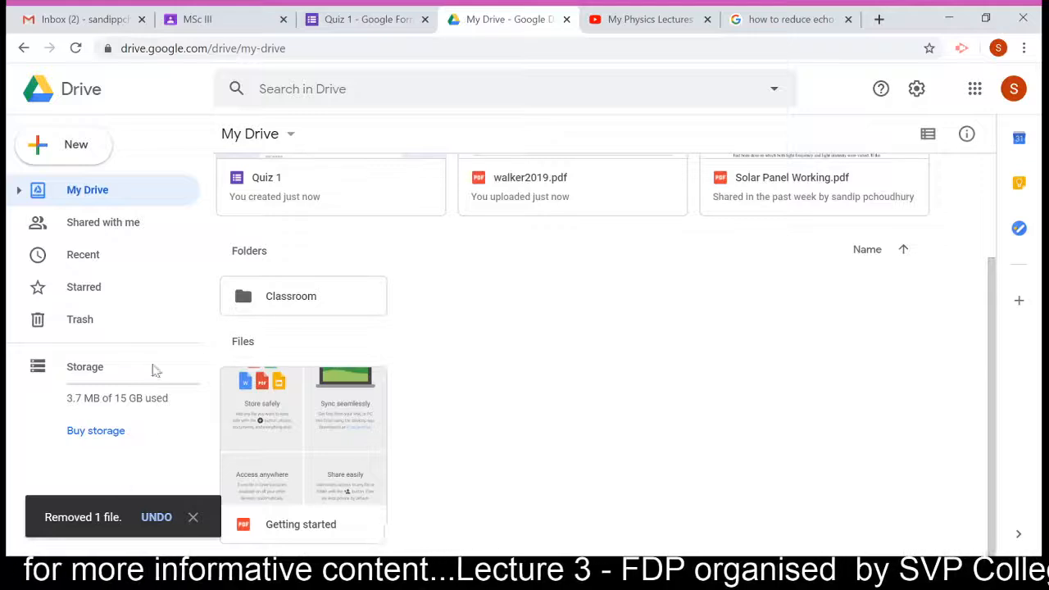
Permanently delete QUIZ 2 from the trash and return to My Drive
{"action": "left_click", "coordinate": [82, 320]}
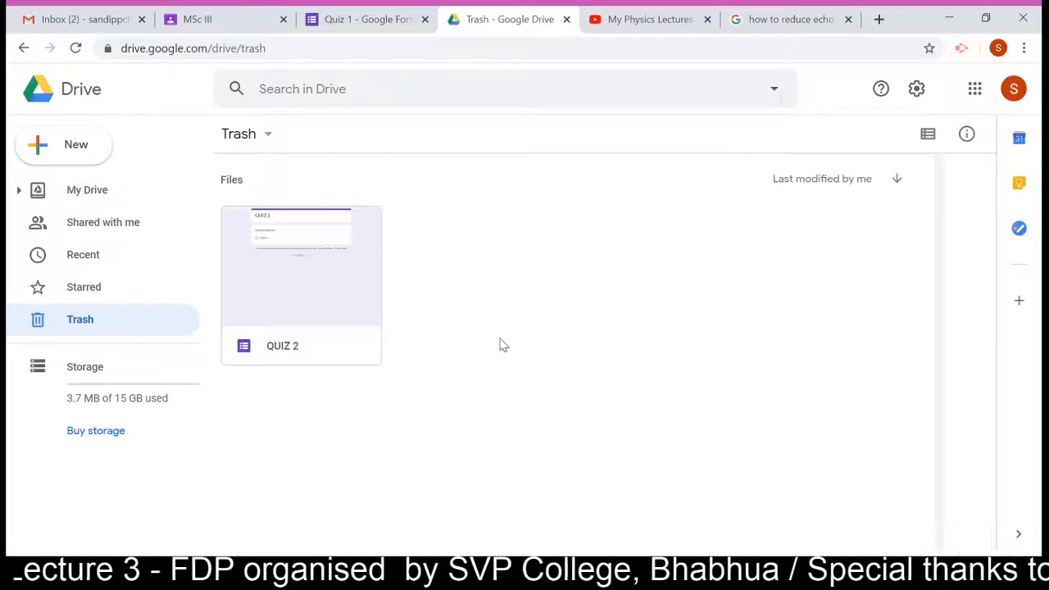
{"action": "left_click", "coordinate": [303, 295]}
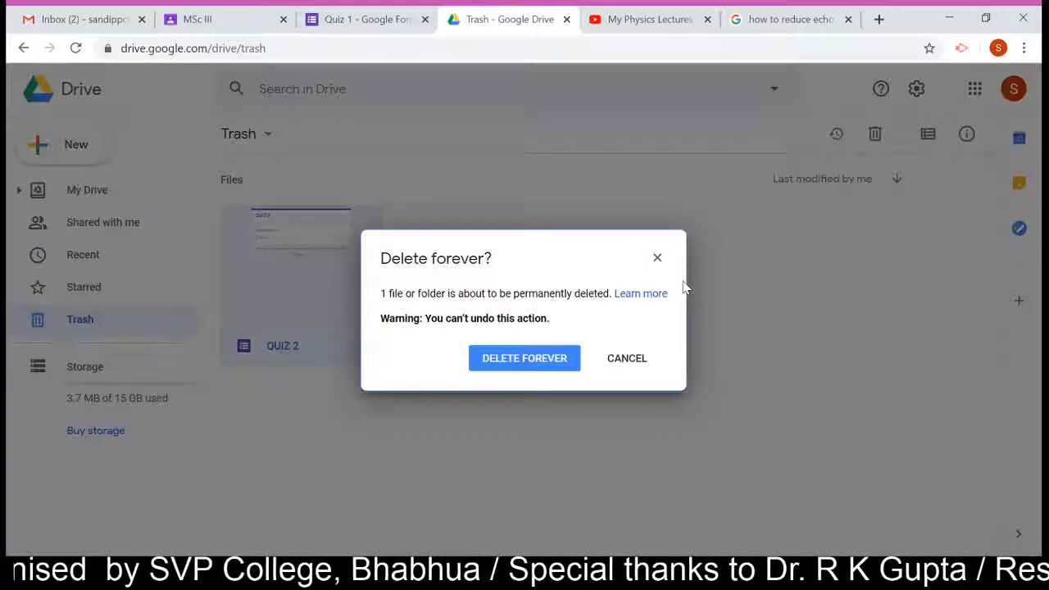
{"action": "left_click", "coordinate": [549, 358]}
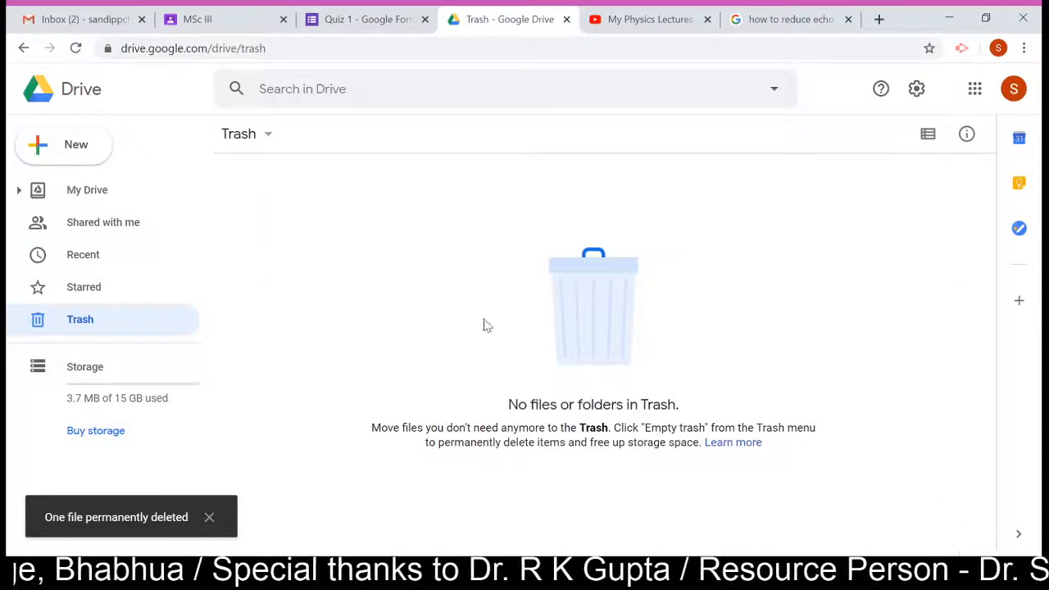
{"action": "left_click", "coordinate": [104, 201]}
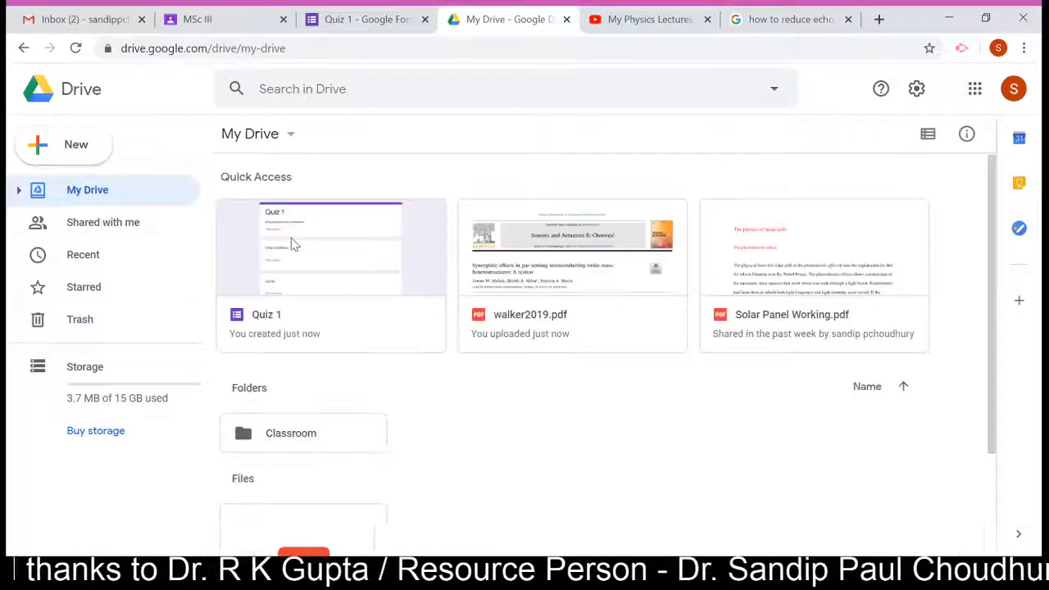
Return to the Quiz 1 form, dismiss the formLimiter installation notice, continue the repeated install request and close the formLimiter pane
{"action": "left_click", "coordinate": [379, 25]}
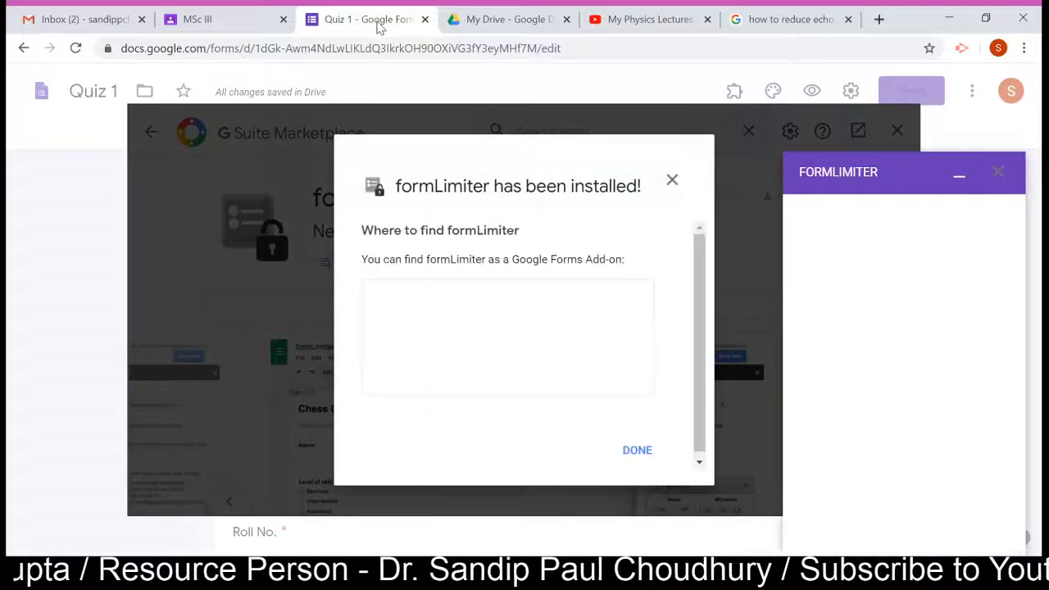
{"action": "left_click", "coordinate": [638, 452]}
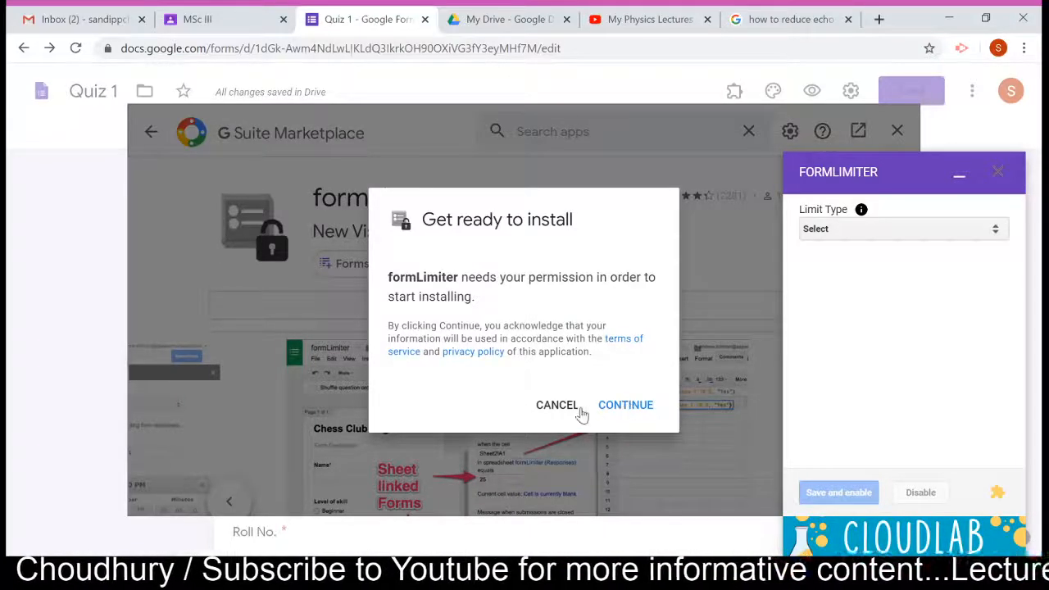
{"action": "left_click", "coordinate": [612, 410]}
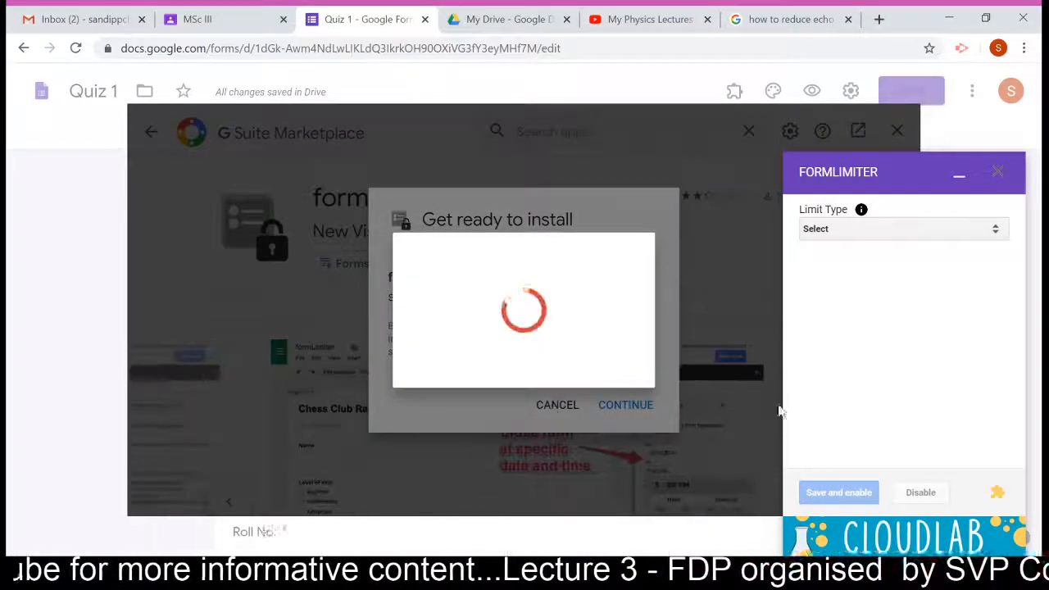
{"action": "left_click", "coordinate": [998, 175]}
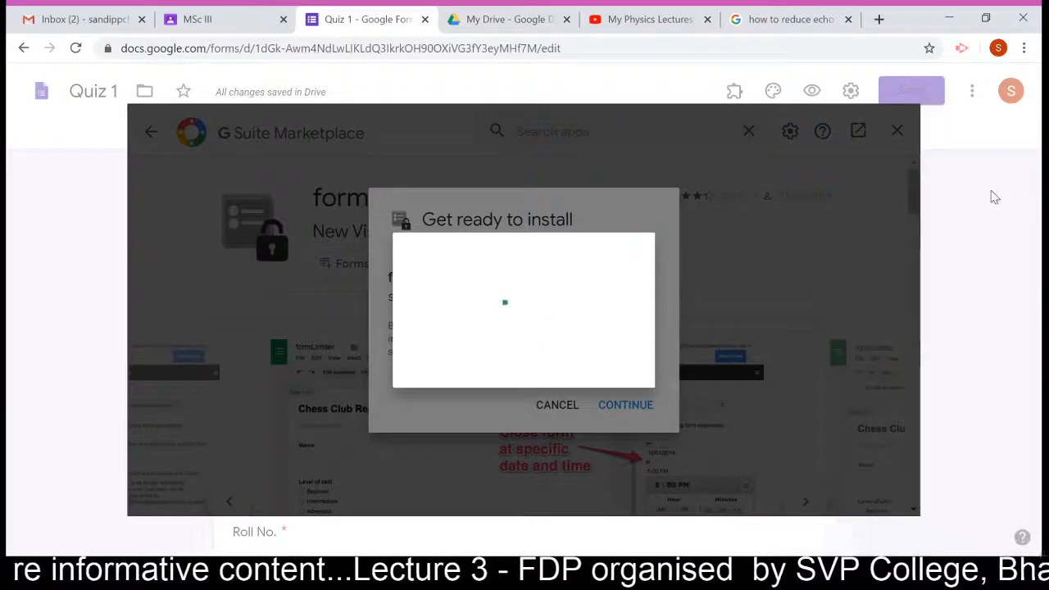
Switch to Google Drive and create a new folder named My files in My Drive
{"action": "left_click", "coordinate": [525, 21]}
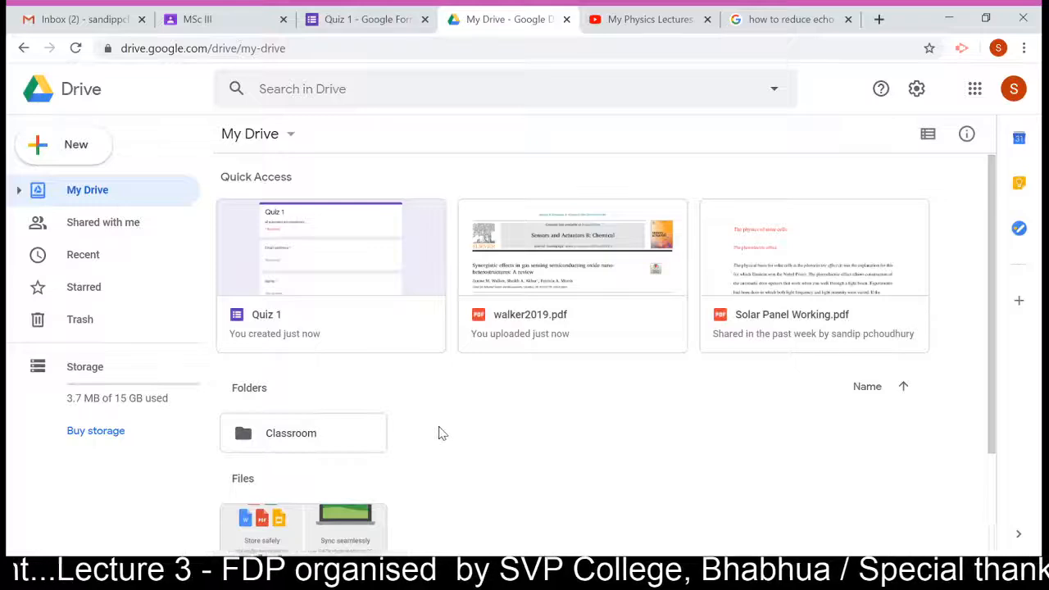
{"action": "left_click", "coordinate": [383, 23]}
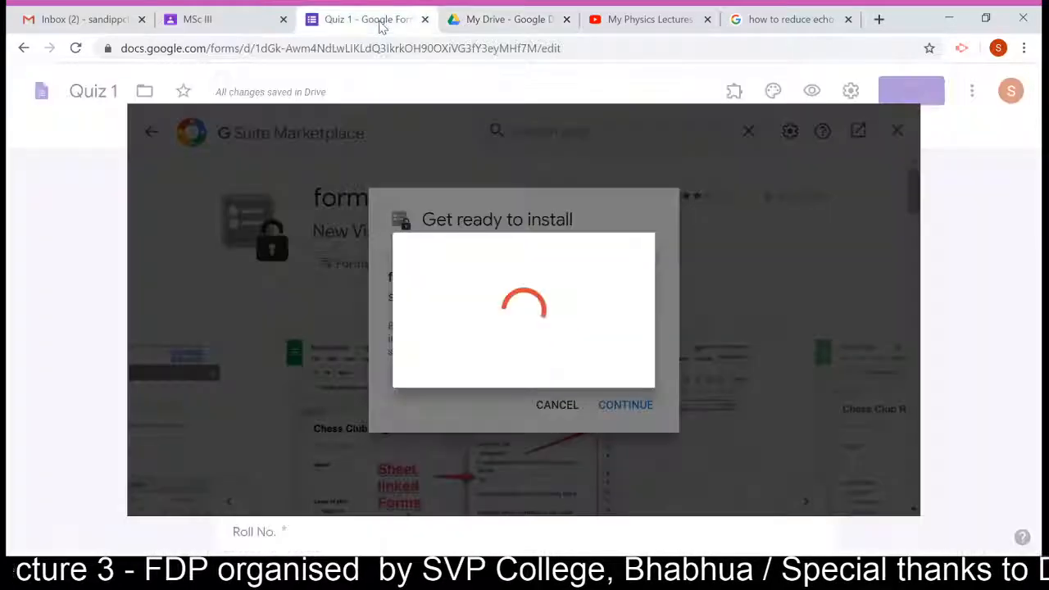
{"action": "left_click", "coordinate": [486, 27]}
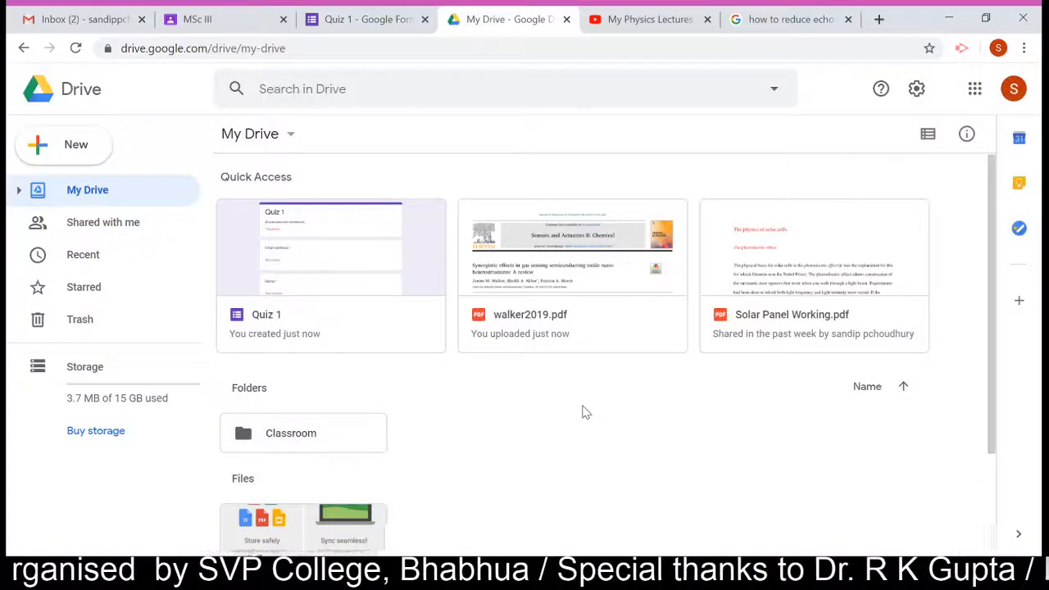
{"action": "right_click", "coordinate": [537, 434]}
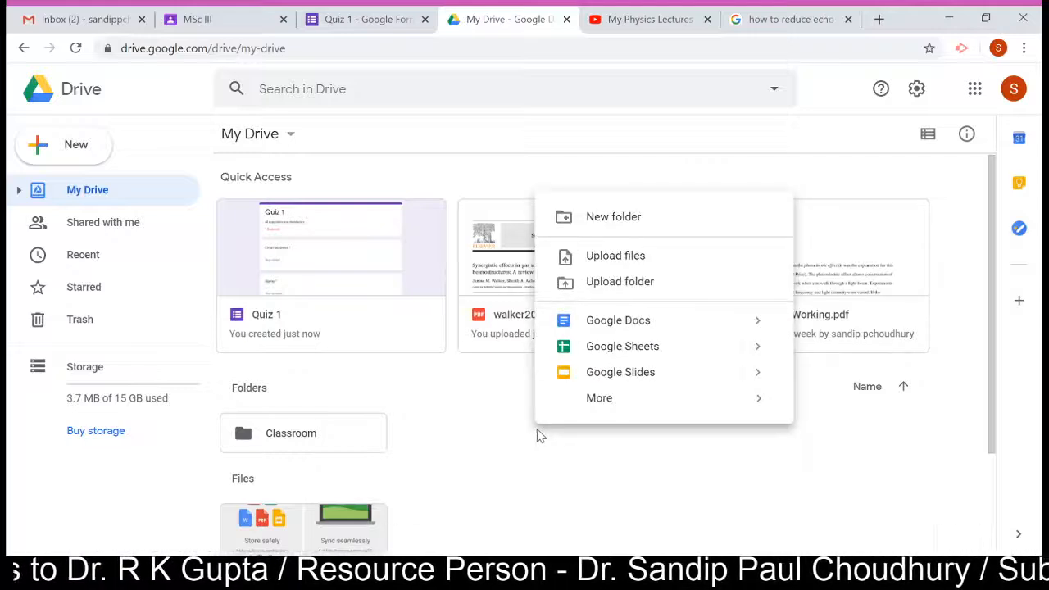
{"action": "left_click", "coordinate": [623, 229]}
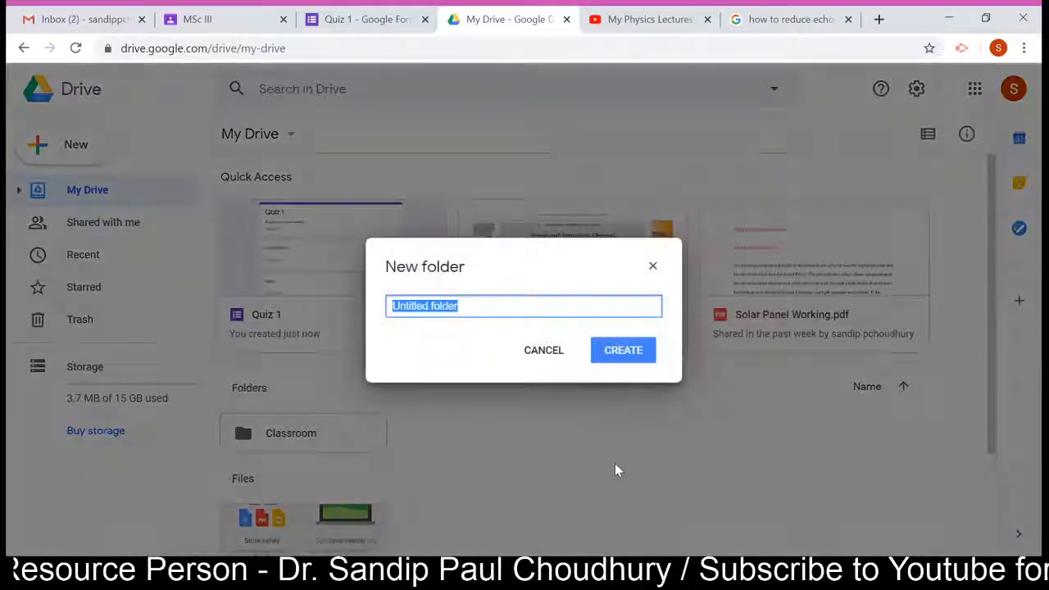
{"action": "type", "text": "My"}
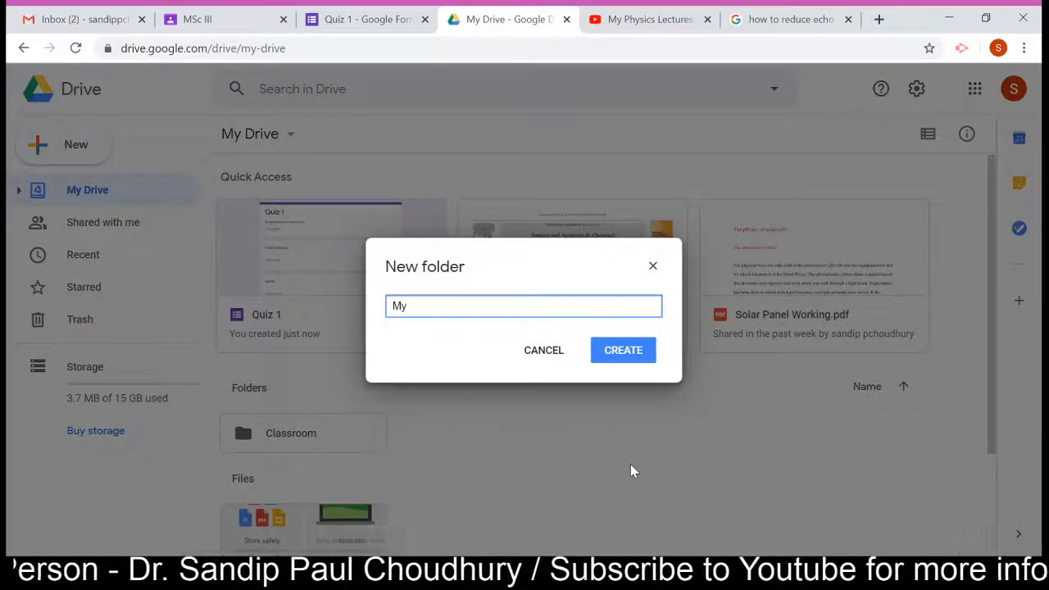
{"action": "type", "text": " files"}
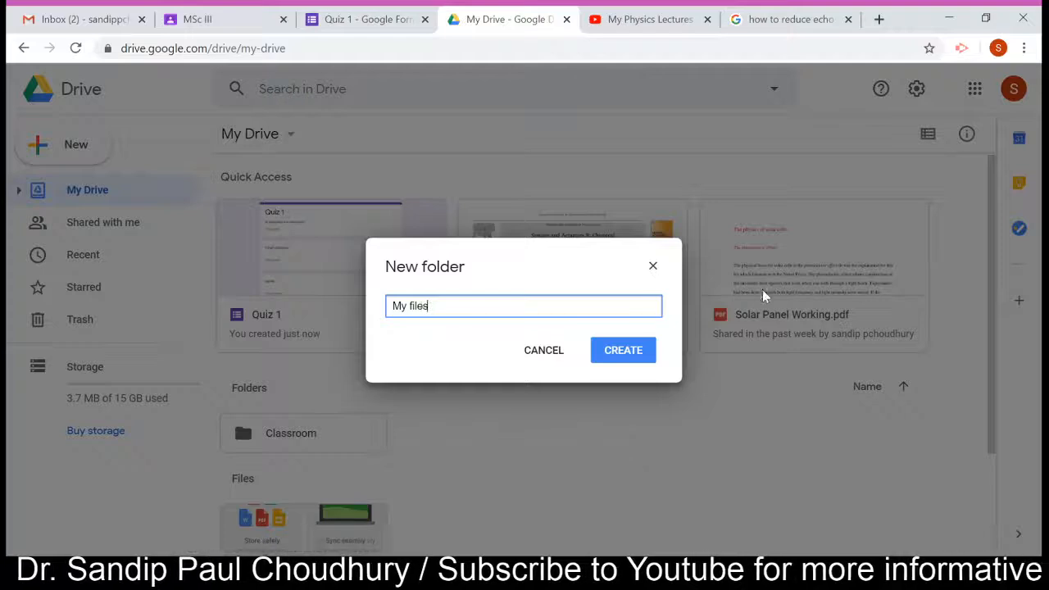
{"action": "left_click", "coordinate": [648, 350]}
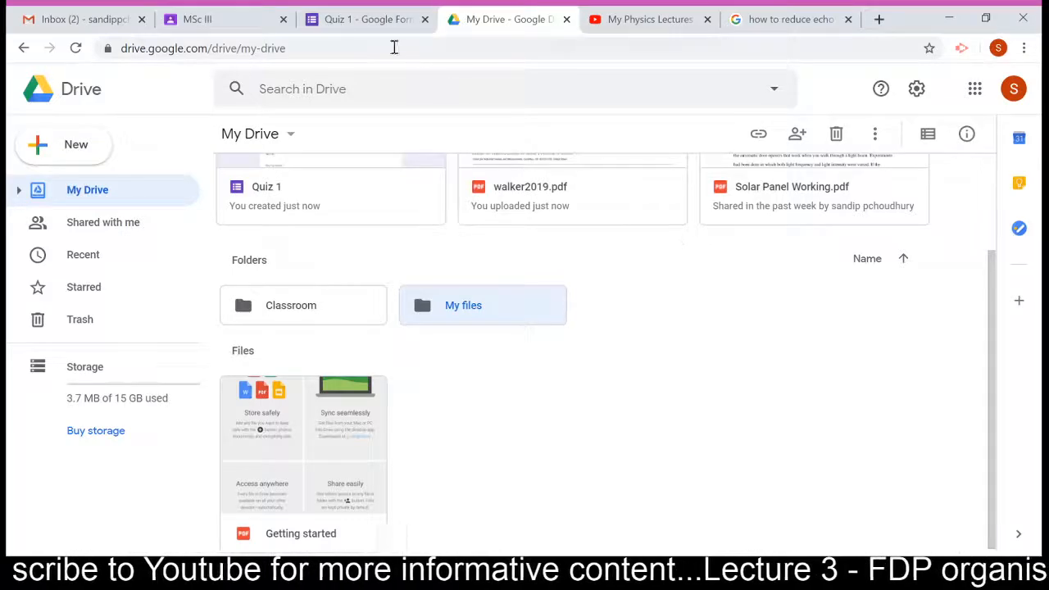
Return to the Quiz 1 form, dismiss the formLimiter notice and pane, cancel the repeated install request and leave the marketplace
{"action": "left_click", "coordinate": [373, 21]}
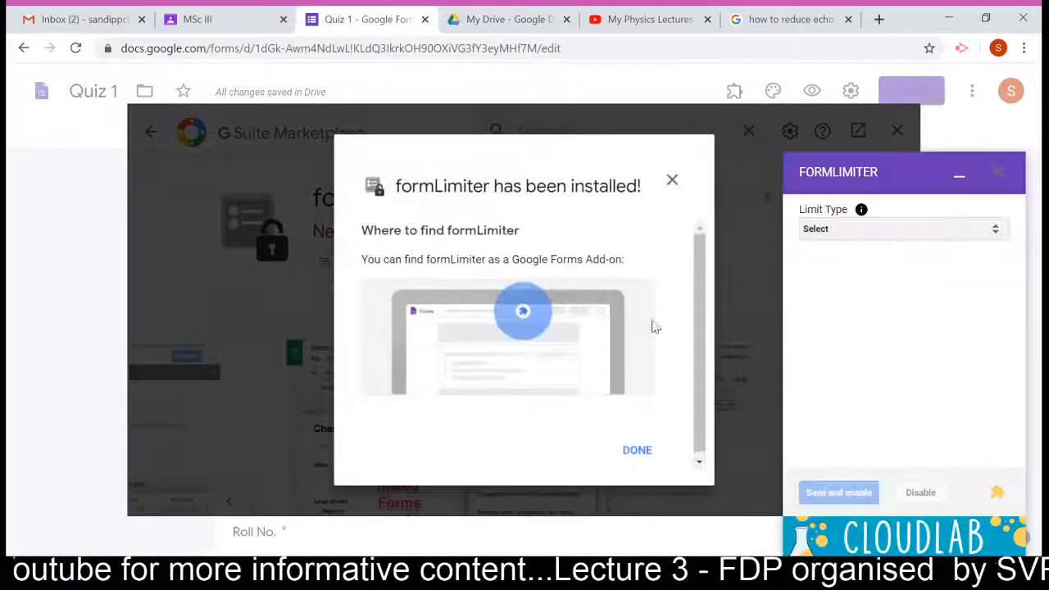
{"action": "left_click", "coordinate": [635, 453]}
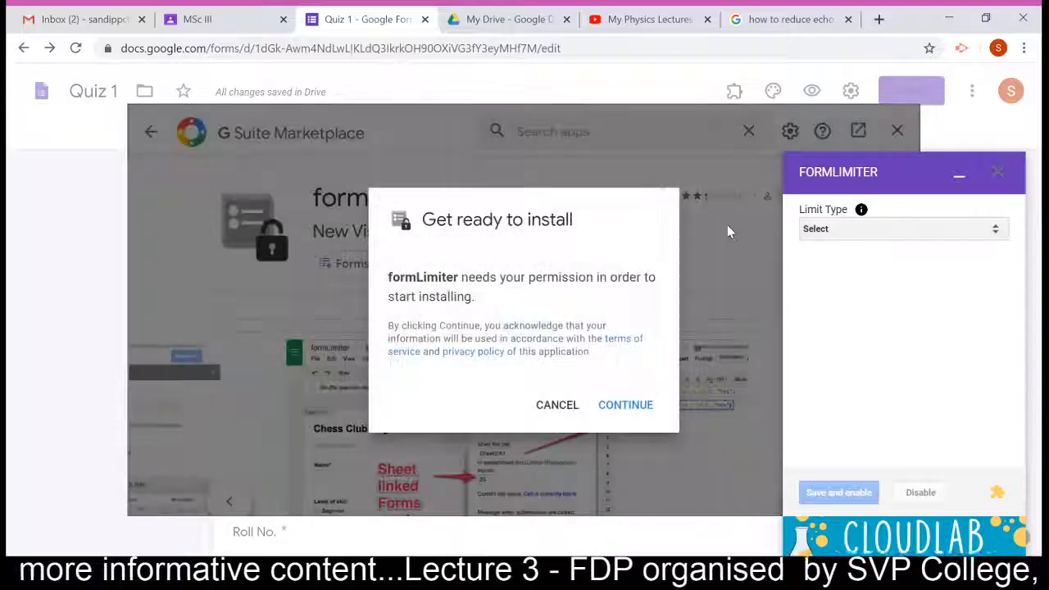
{"action": "left_click", "coordinate": [997, 174]}
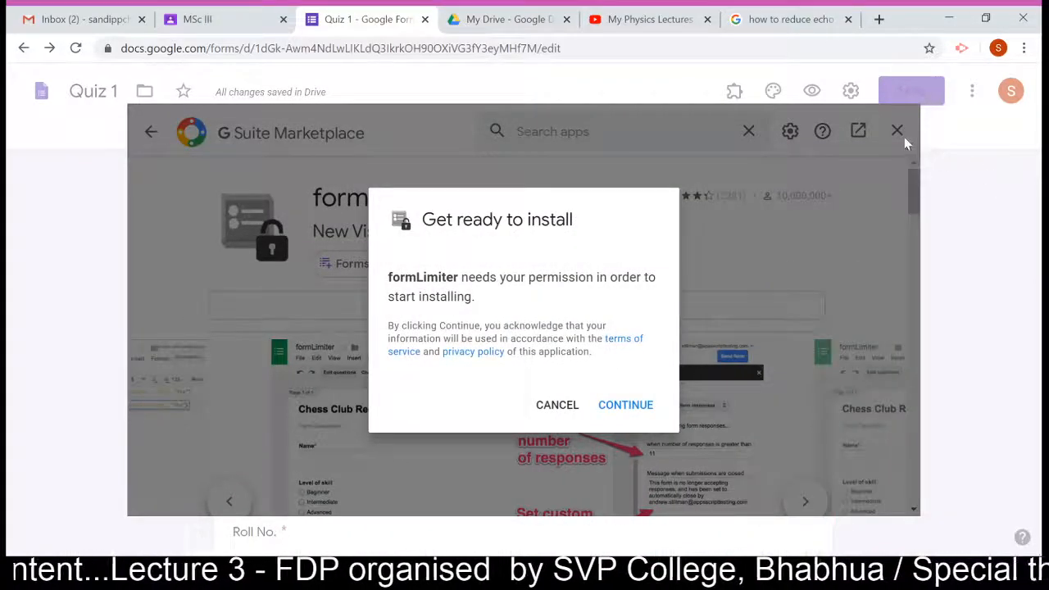
{"action": "left_click", "coordinate": [555, 405]}
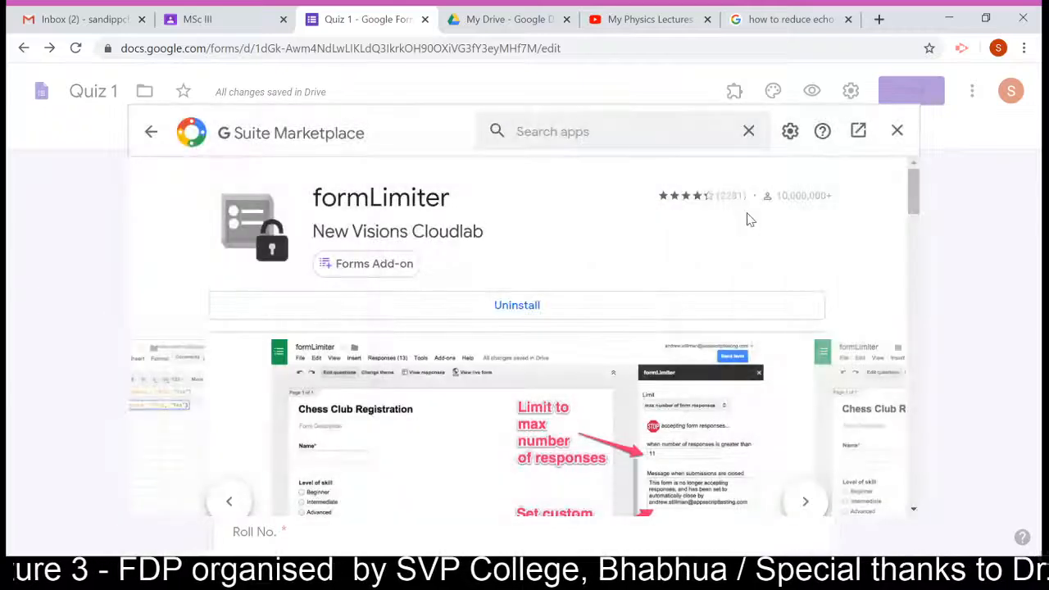
{"action": "left_click", "coordinate": [897, 133]}
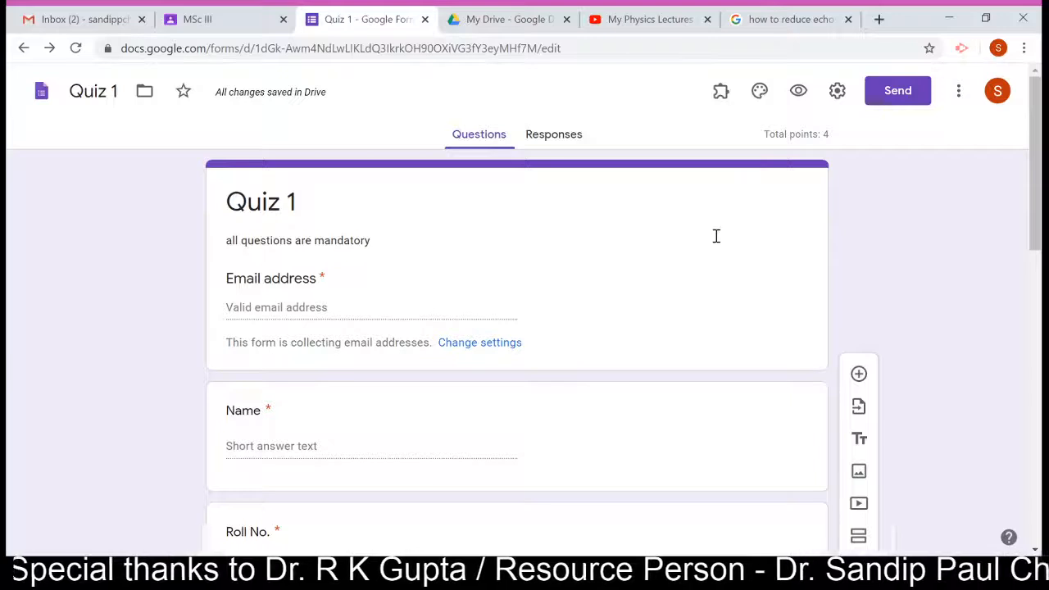
Open the formLimiter add-on's limit settings for the Quiz 1 form
{"action": "left_click", "coordinate": [721, 97]}
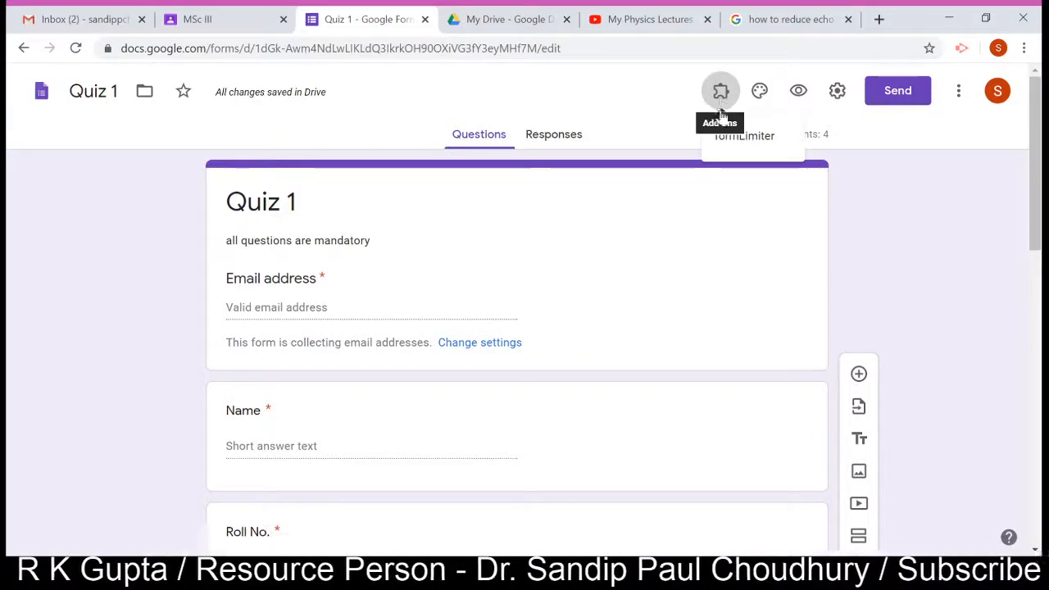
{"action": "left_click", "coordinate": [736, 138]}
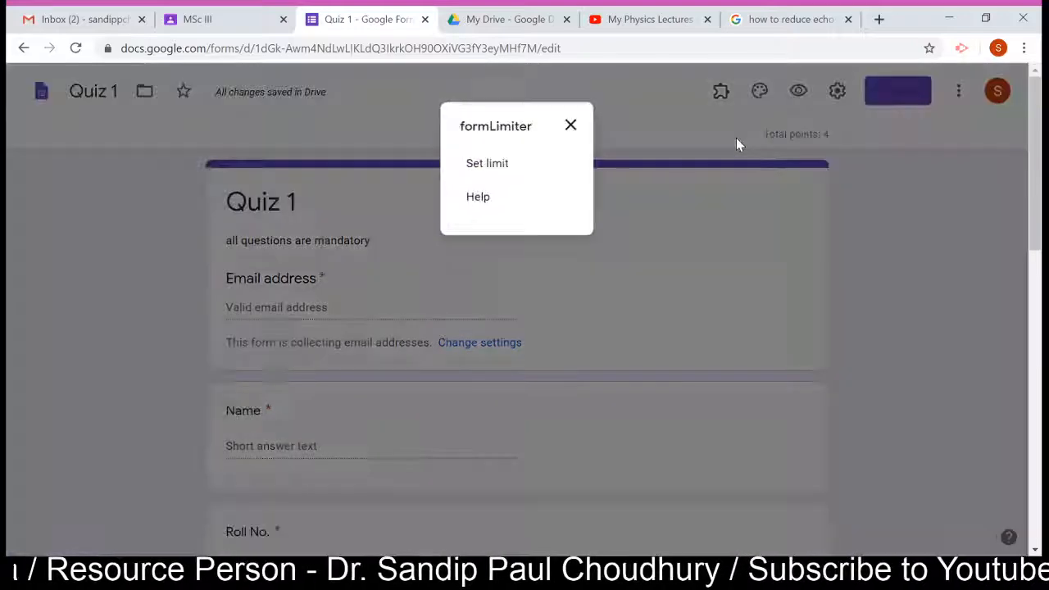
{"action": "left_click", "coordinate": [495, 168]}
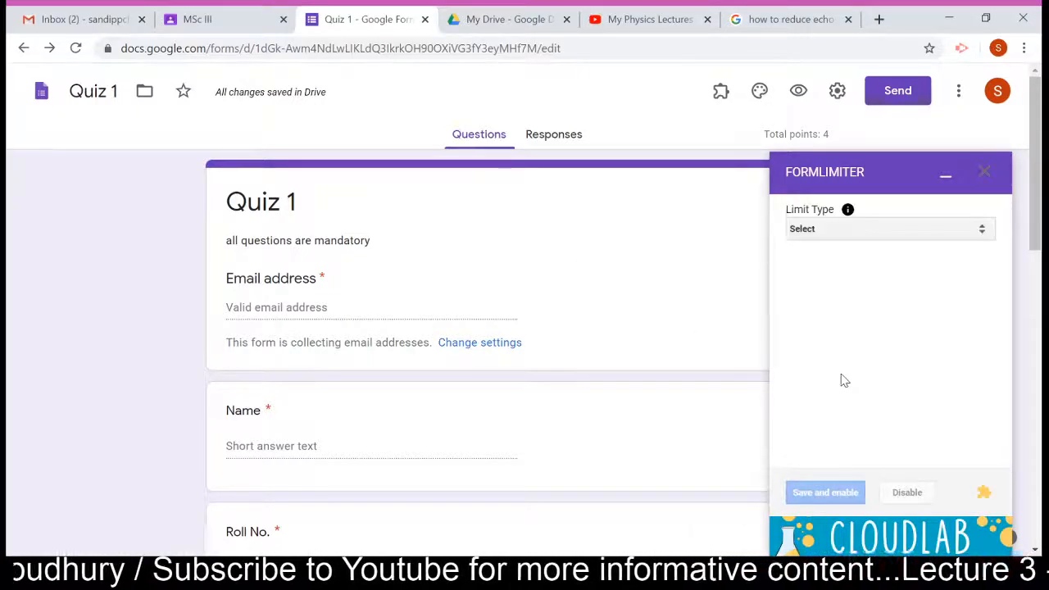
Limit the form by date and time to stop accepting responses on 05/18/2020 at 2:00 PM, and save and enable it
{"action": "left_click", "coordinate": [817, 236]}
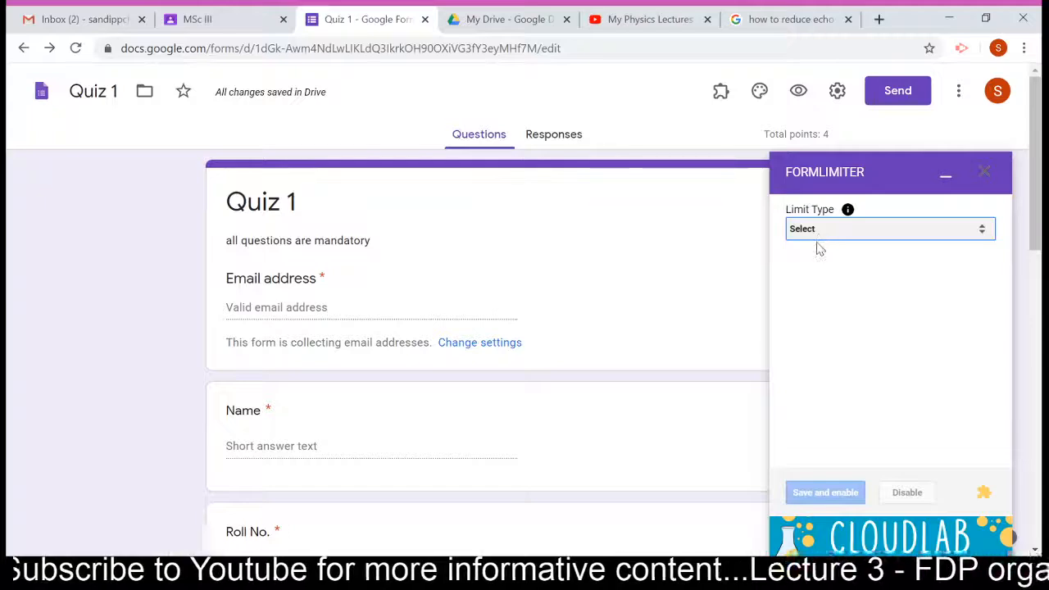
{"action": "left_click", "coordinate": [817, 259]}
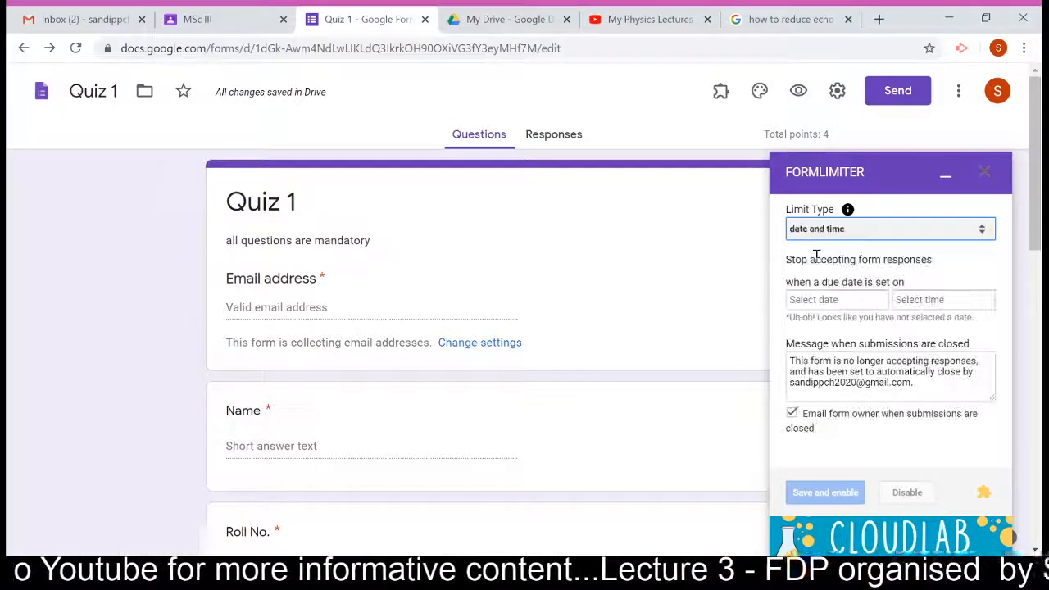
{"action": "left_click", "coordinate": [815, 301]}
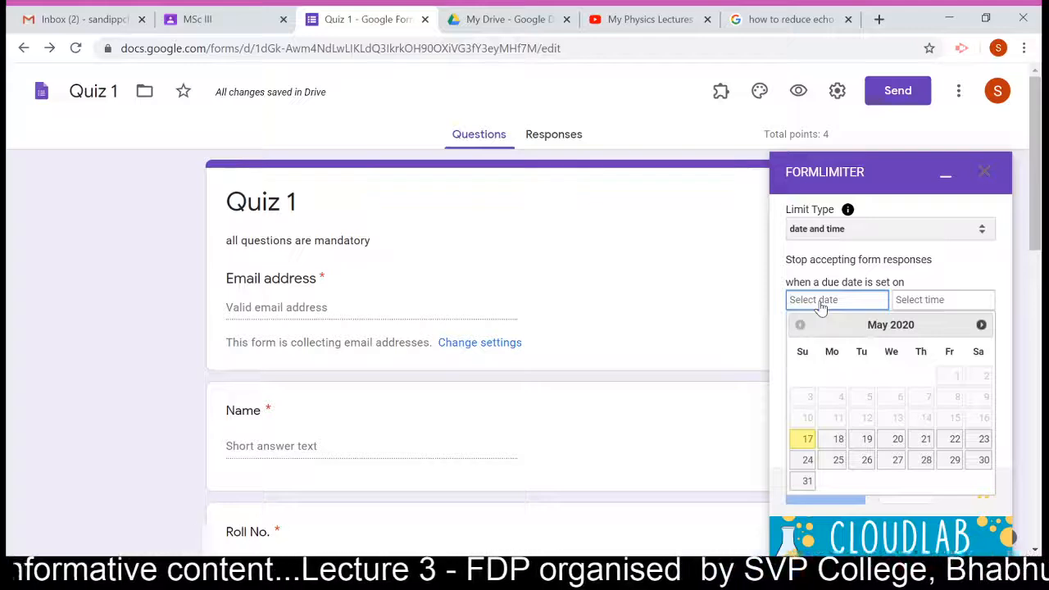
{"action": "left_click", "coordinate": [836, 446]}
{"action": "left_click", "coordinate": [918, 303]}
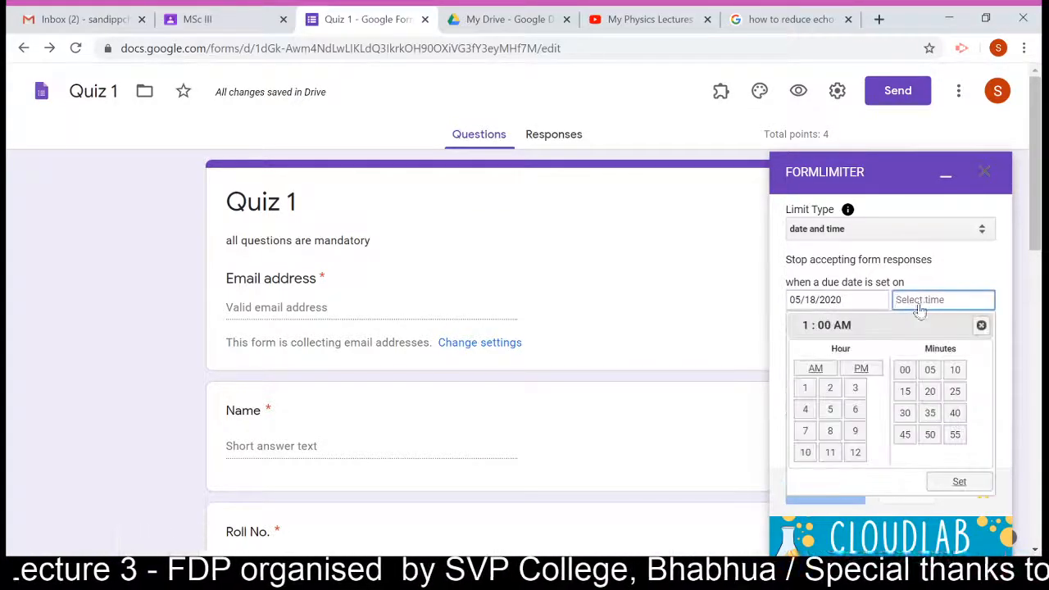
{"action": "left_click", "coordinate": [829, 387]}
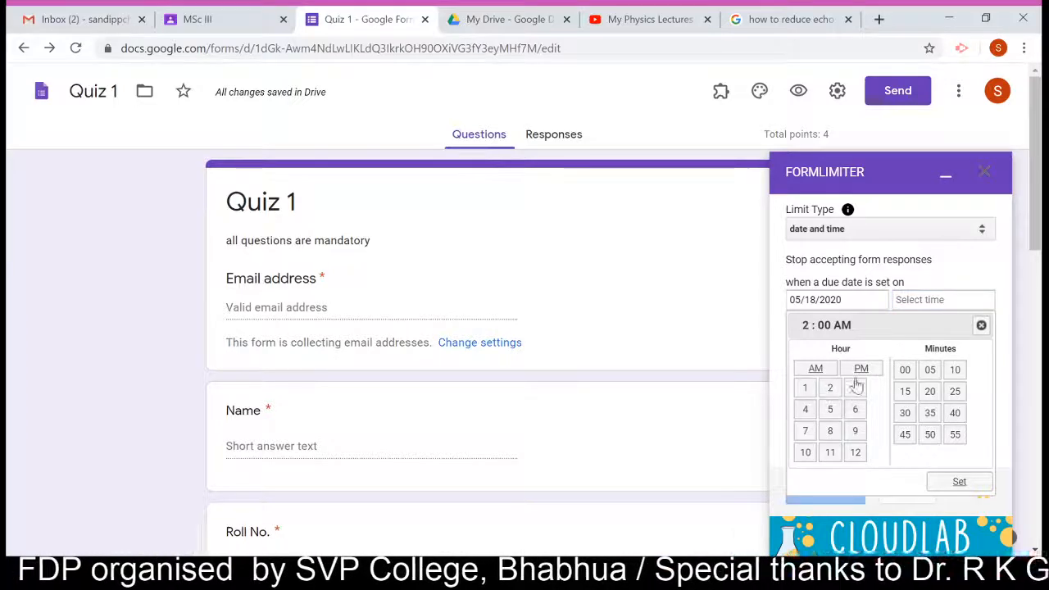
{"action": "left_click", "coordinate": [861, 368]}
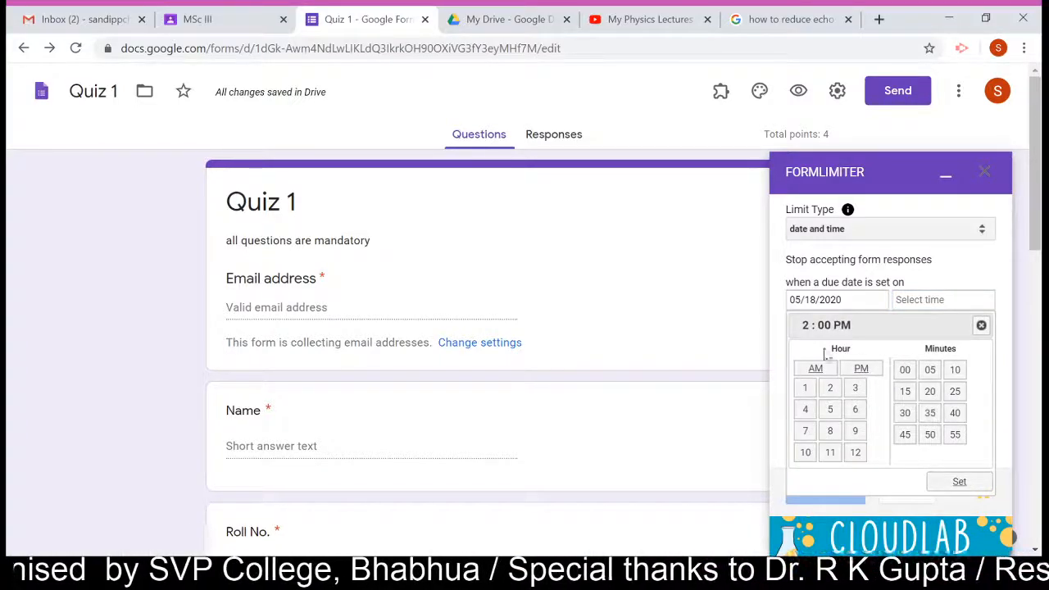
{"action": "left_click", "coordinate": [959, 482]}
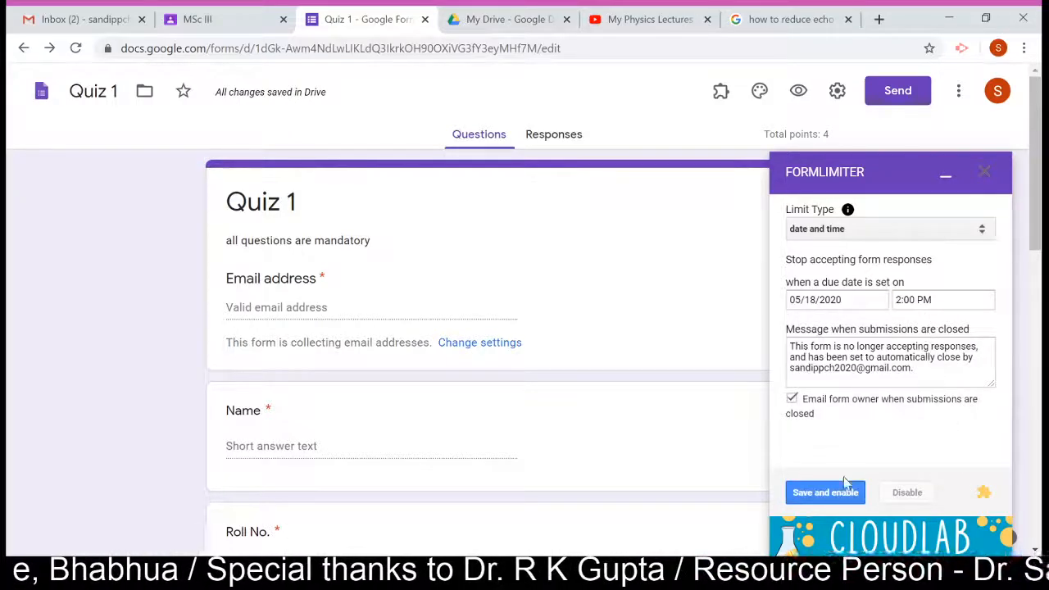
{"action": "left_click", "coordinate": [825, 492]}
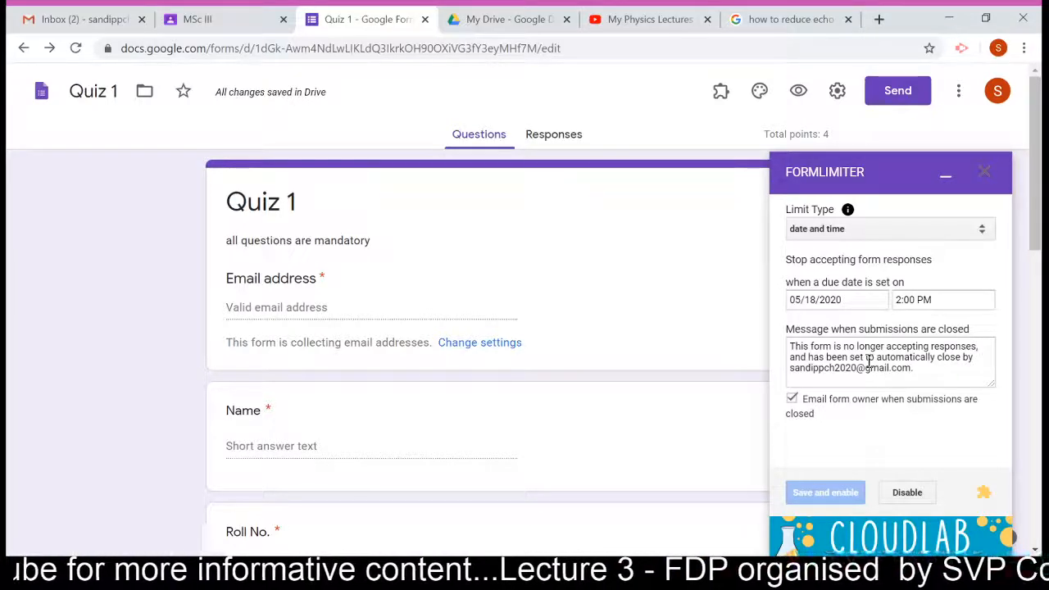
Limit the form by number of form responses with a threshold of 10, save and enable it, and close formLimiter
{"action": "left_click", "coordinate": [877, 233]}
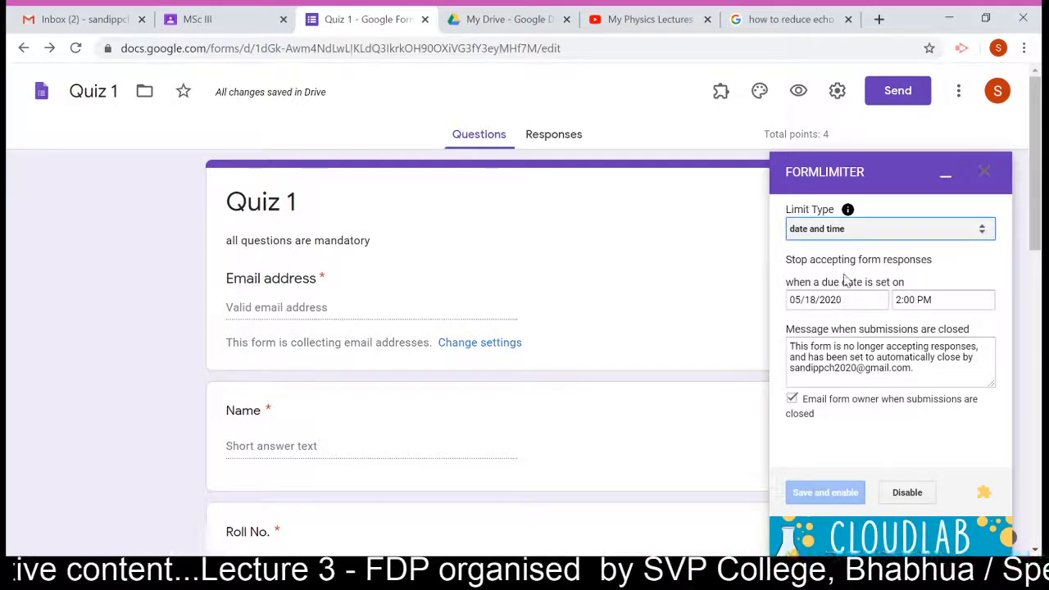
{"action": "left_click", "coordinate": [844, 281]}
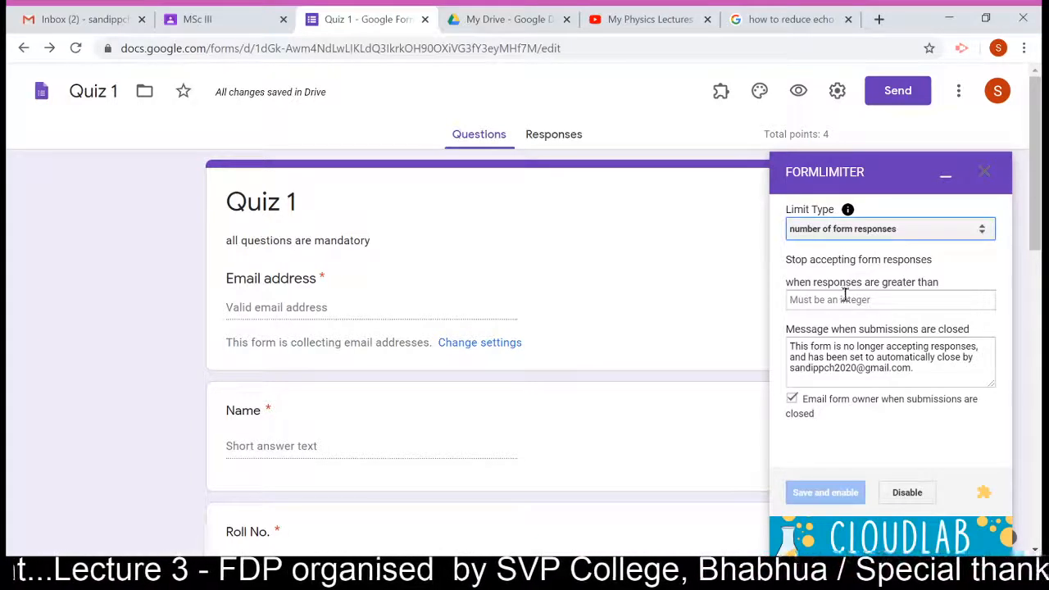
{"action": "left_click", "coordinate": [841, 300]}
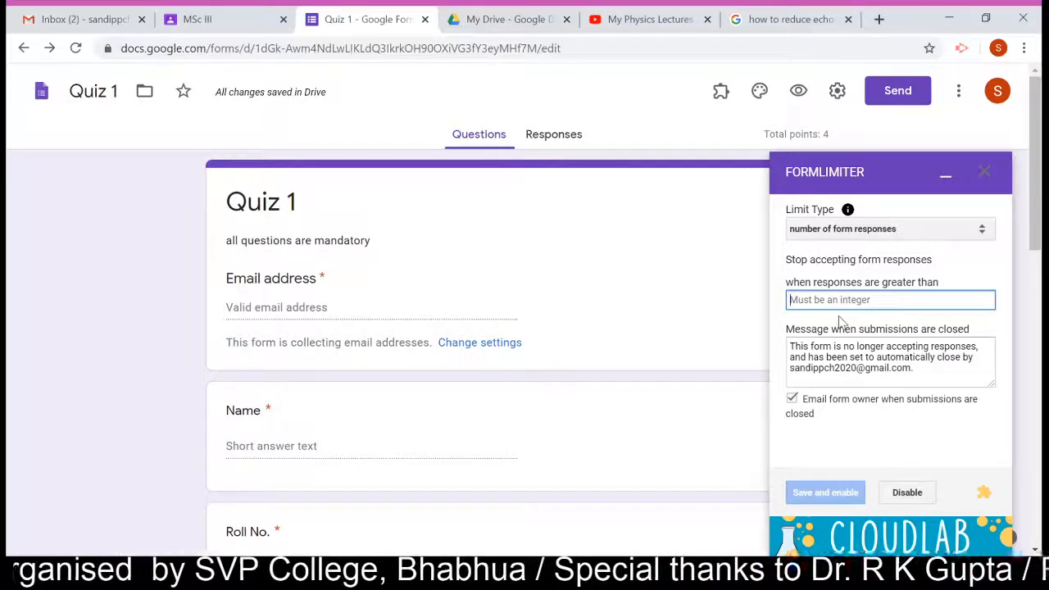
{"action": "type", "text": "10"}
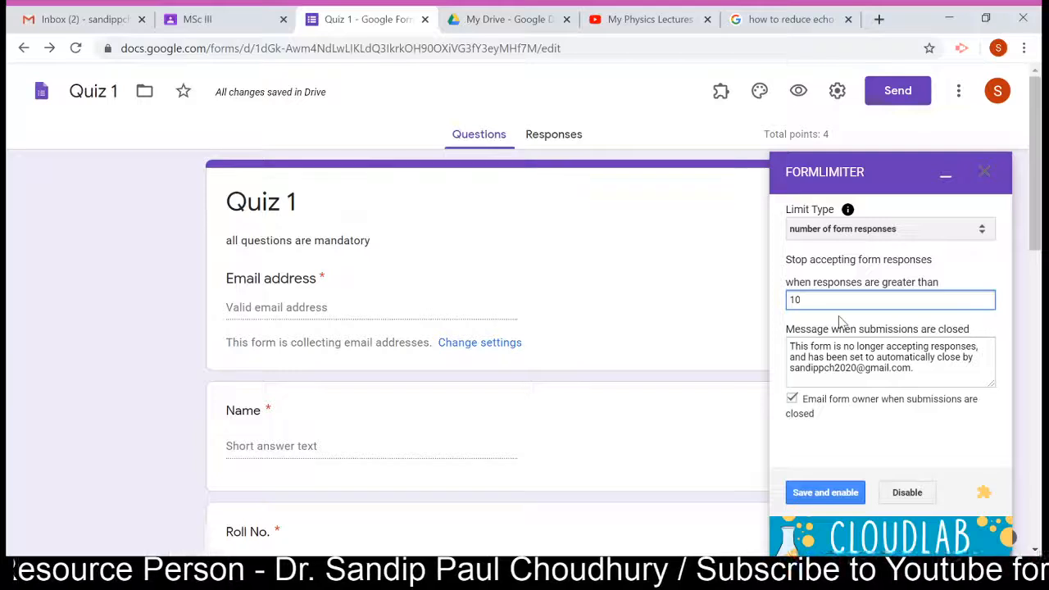
{"action": "left_click", "coordinate": [821, 498]}
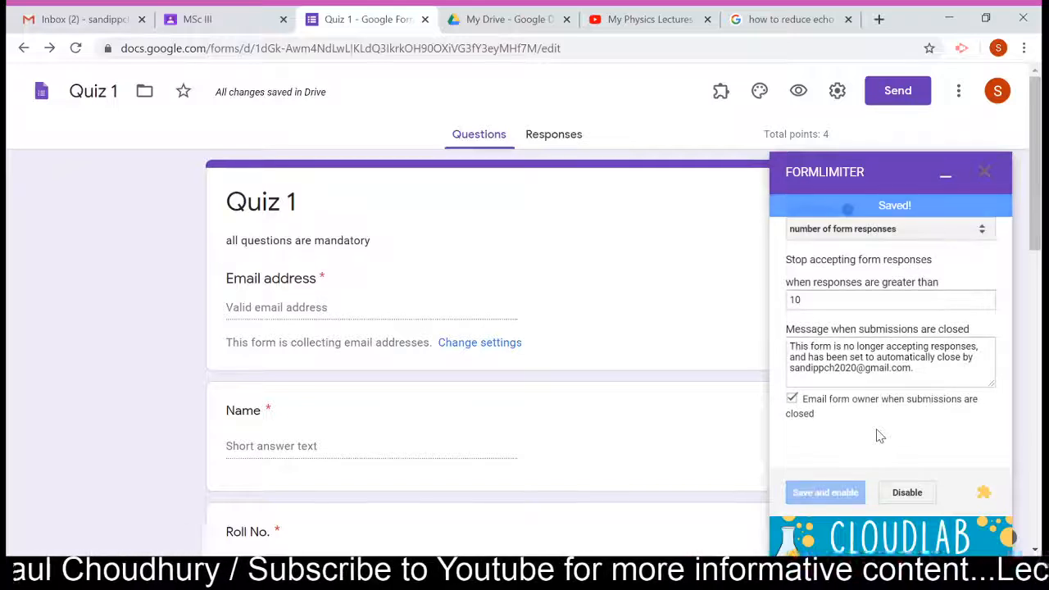
{"action": "left_click", "coordinate": [986, 180]}
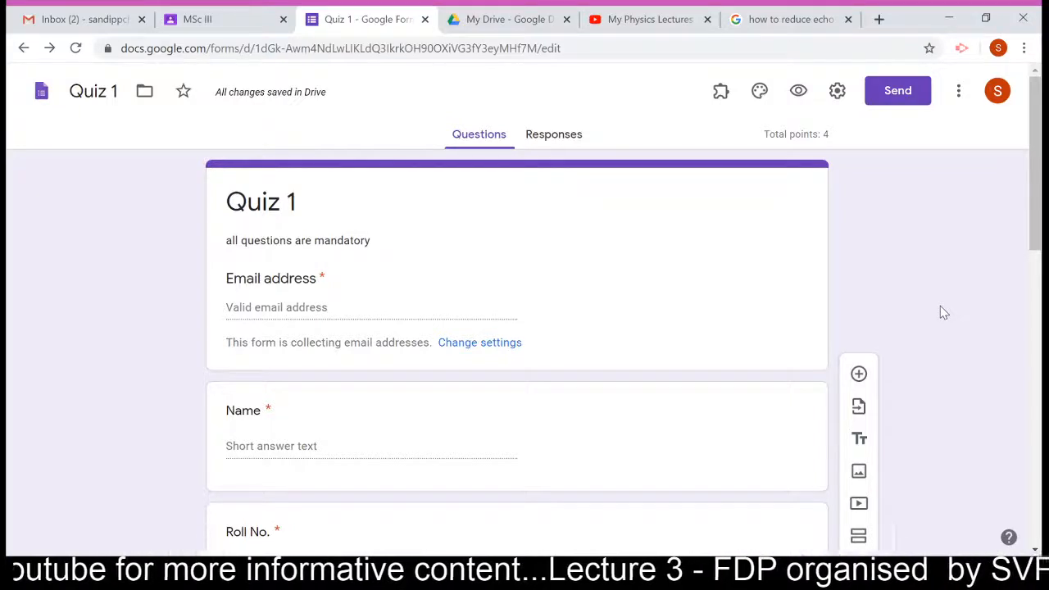
Switch to the MSc III class in Classroom, view the student work for the Quiz 1 assignment, and return to the class stream
{"action": "left_click", "coordinate": [212, 18]}
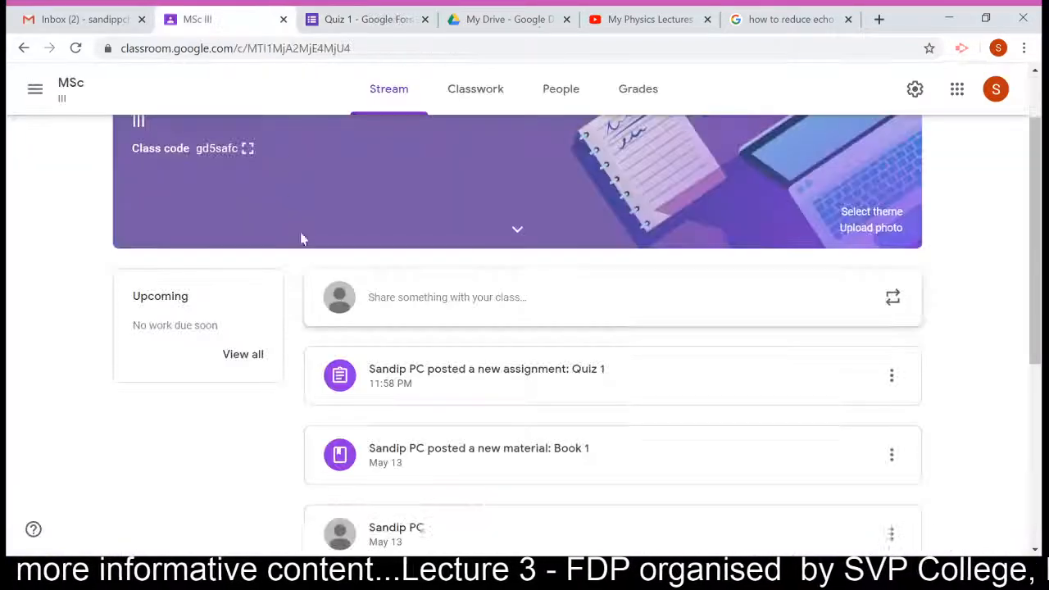
{"action": "left_click", "coordinate": [891, 376]}
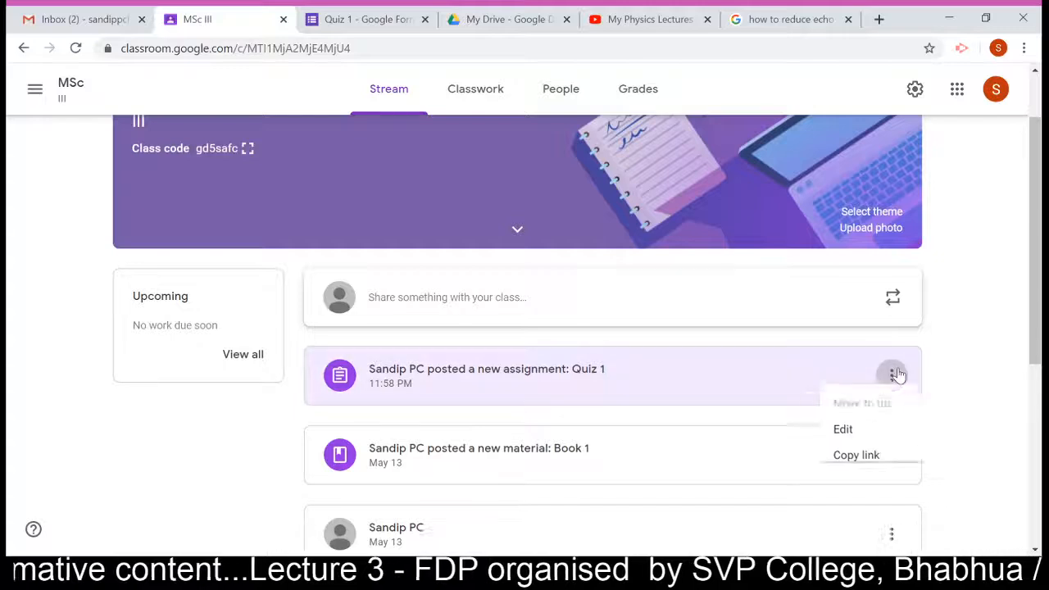
{"action": "left_click", "coordinate": [941, 393]}
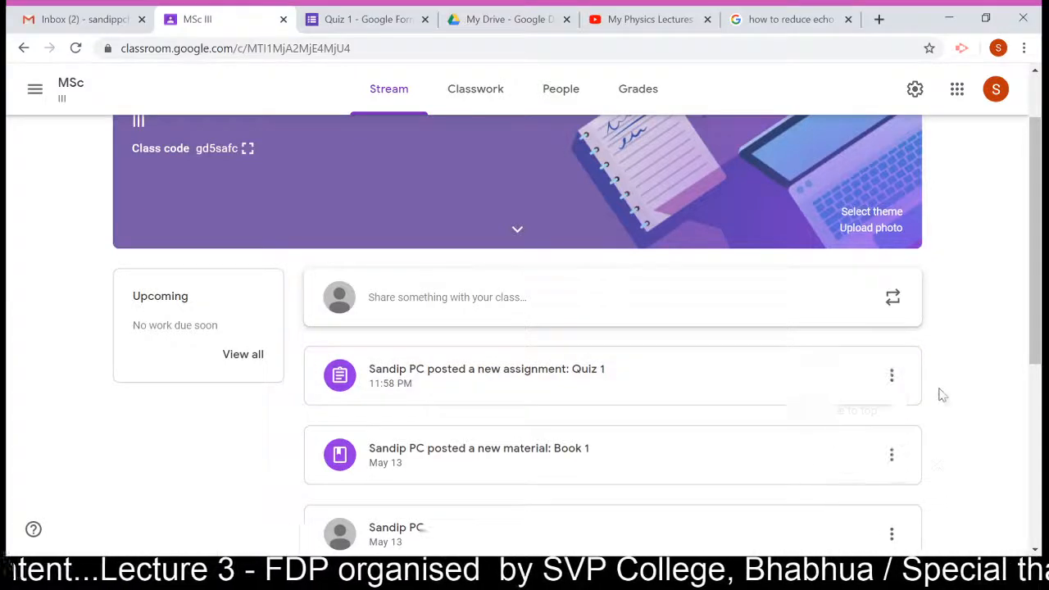
{"action": "left_click", "coordinate": [692, 396]}
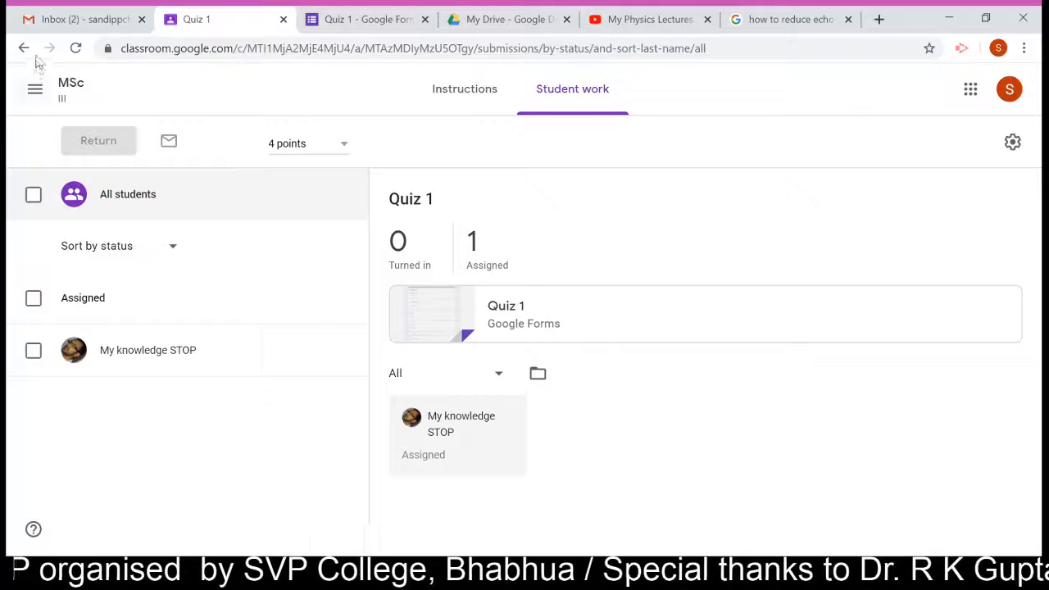
{"action": "left_click", "coordinate": [72, 89]}
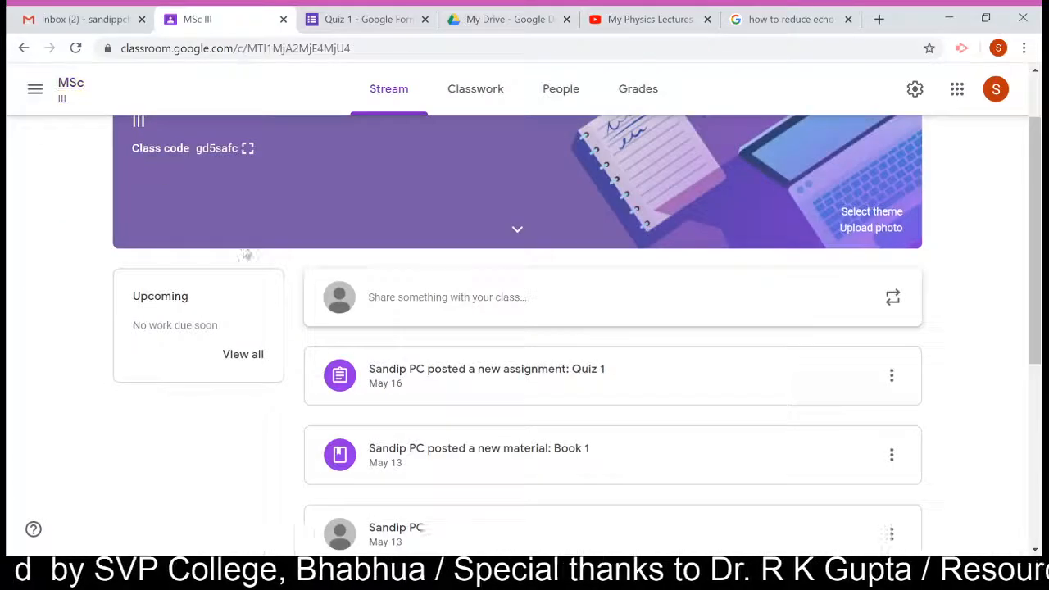
Open the form attached to the Quiz 1 assignment's student work page and look over its questions
{"action": "left_click", "coordinate": [464, 385]}
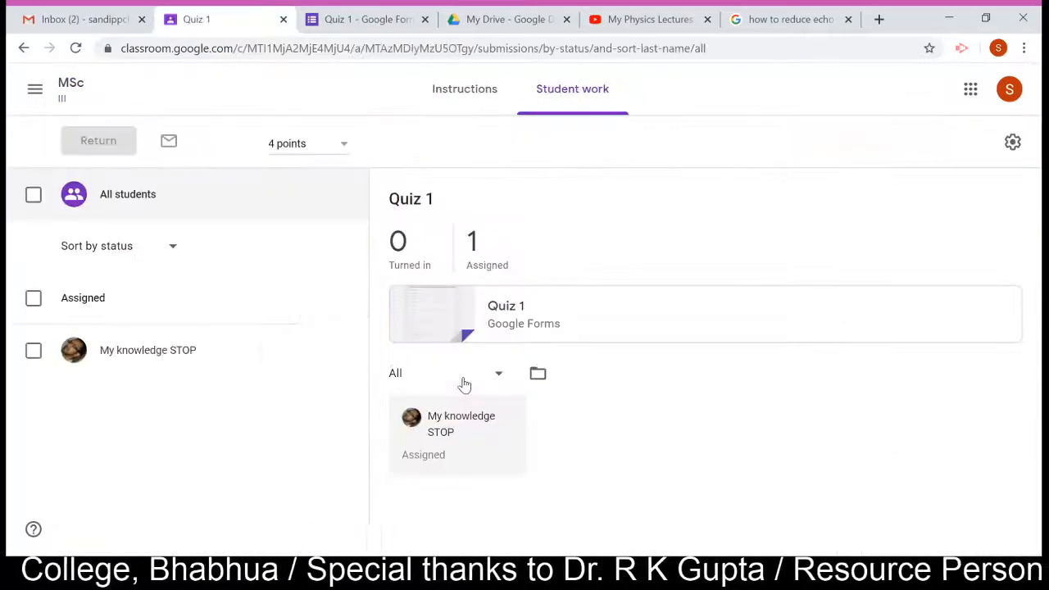
{"action": "left_click", "coordinate": [533, 315]}
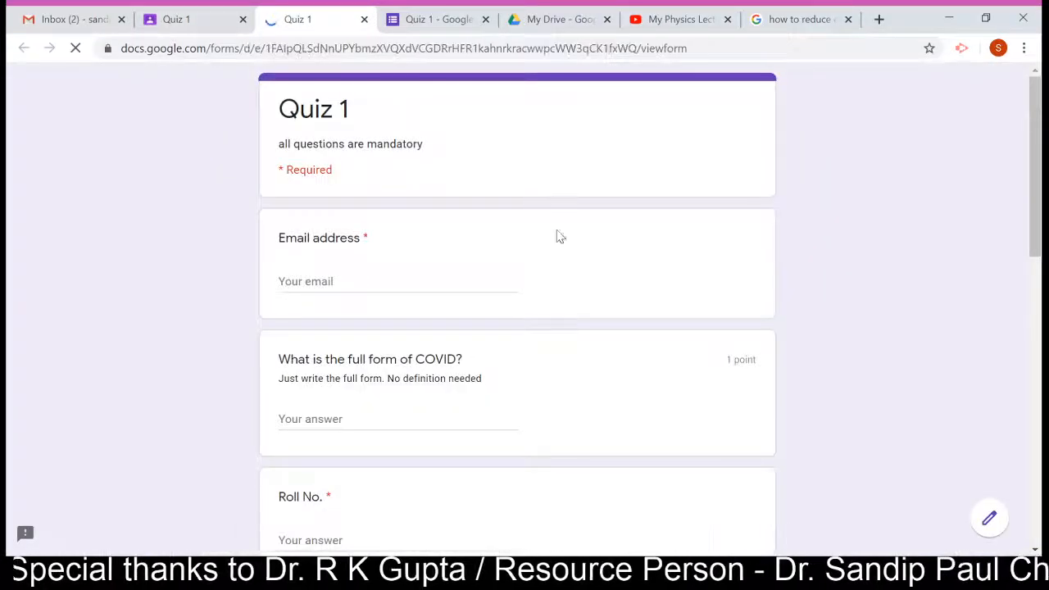
{"action": "scroll", "coordinate": [485, 164], "scroll_direction": "down", "scroll_amount": 2}
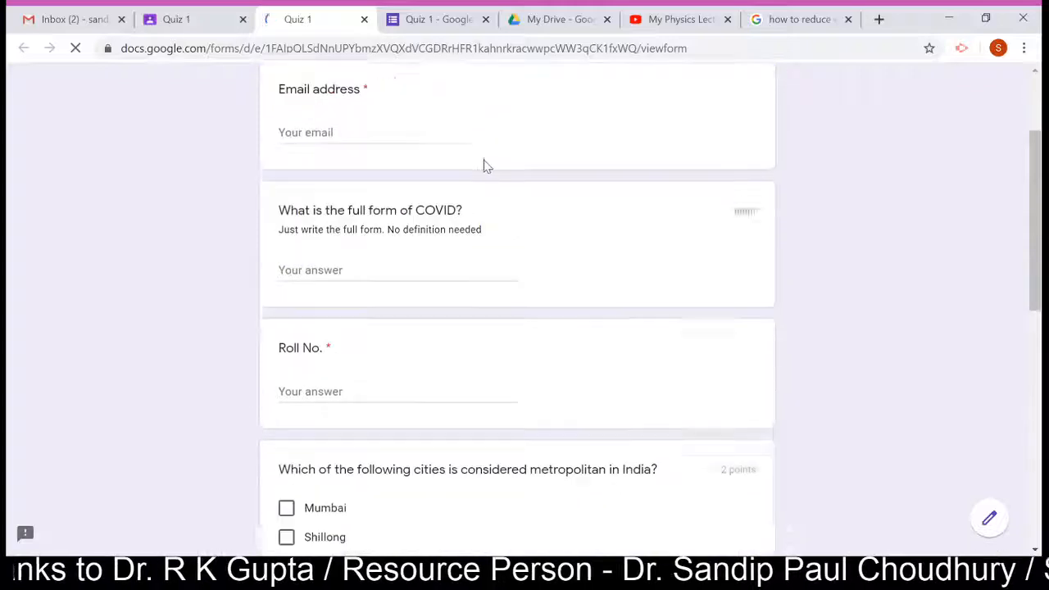
{"action": "scroll", "coordinate": [484, 167], "scroll_direction": "down", "scroll_amount": 4}
{"action": "scroll", "coordinate": [484, 169], "scroll_direction": "up", "scroll_amount": 5}
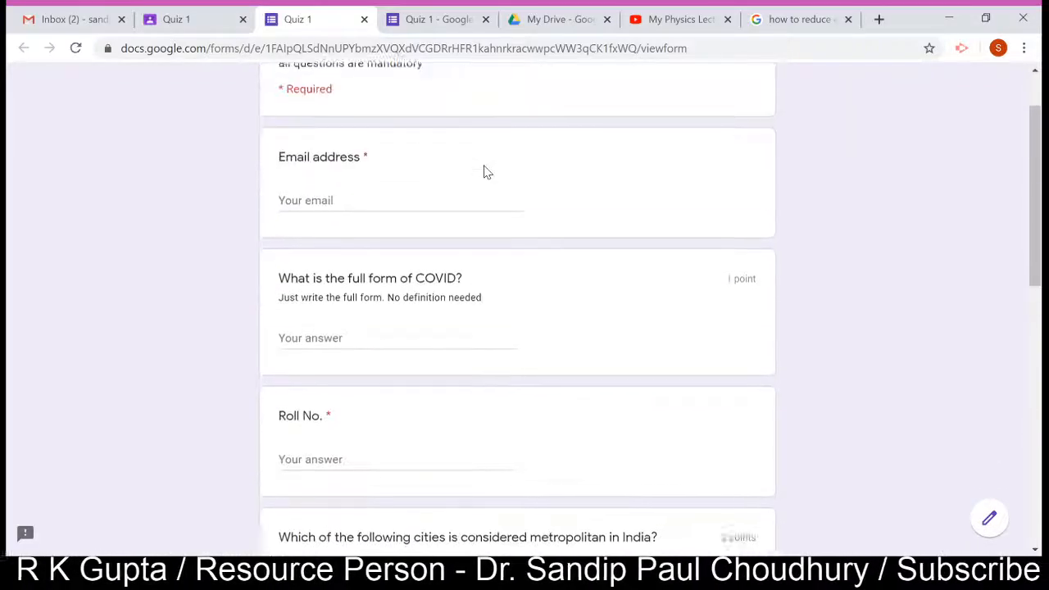
{"action": "scroll", "coordinate": [485, 171], "scroll_direction": "up", "scroll_amount": 1}
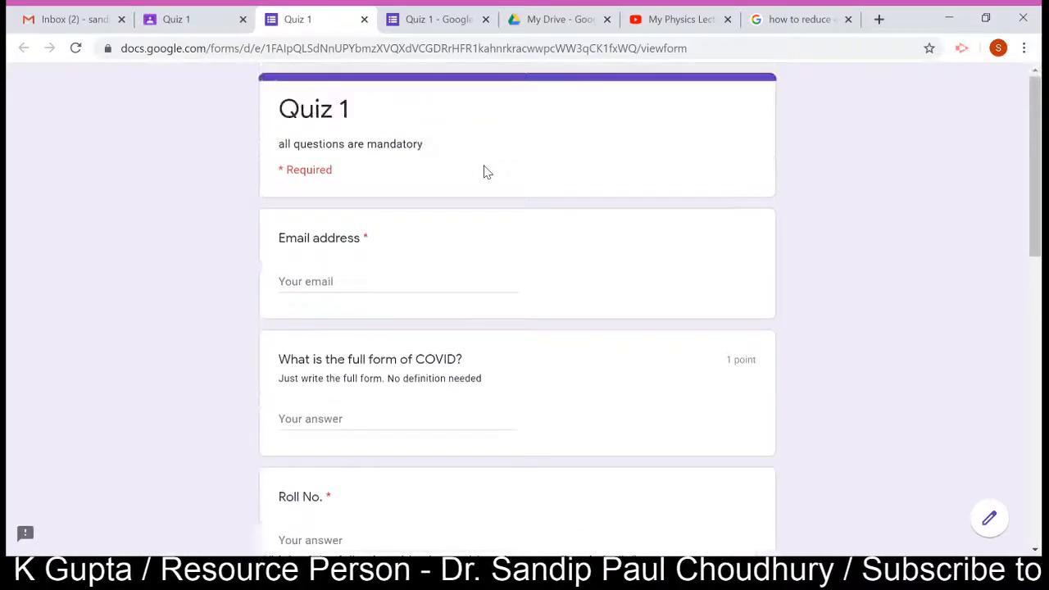
Fill in the respondent's email address and roll number in the Quiz 1 form
{"action": "left_click", "coordinate": [319, 277]}
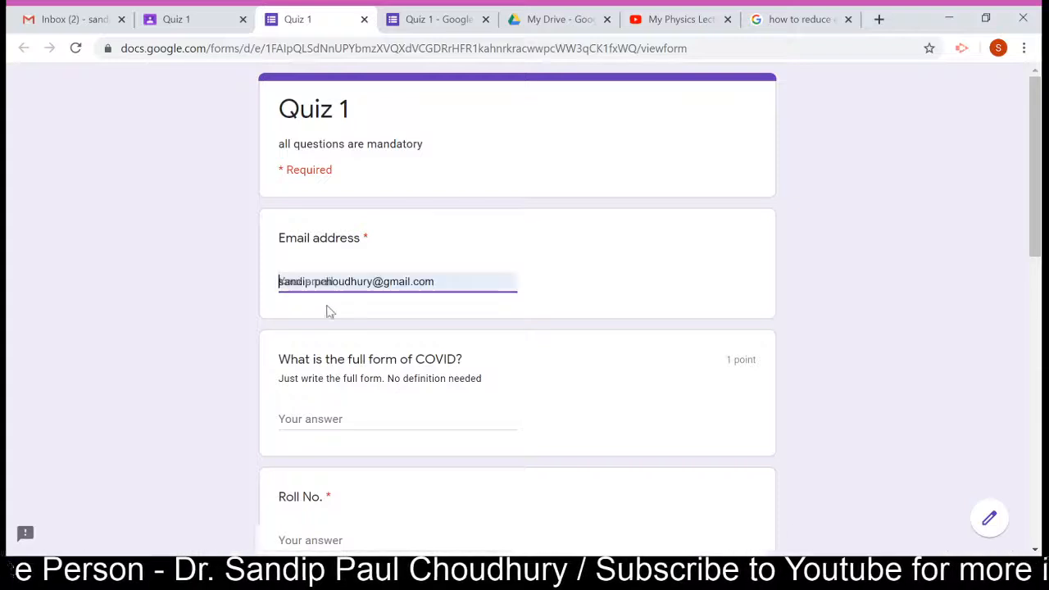
{"action": "left_click", "coordinate": [326, 308]}
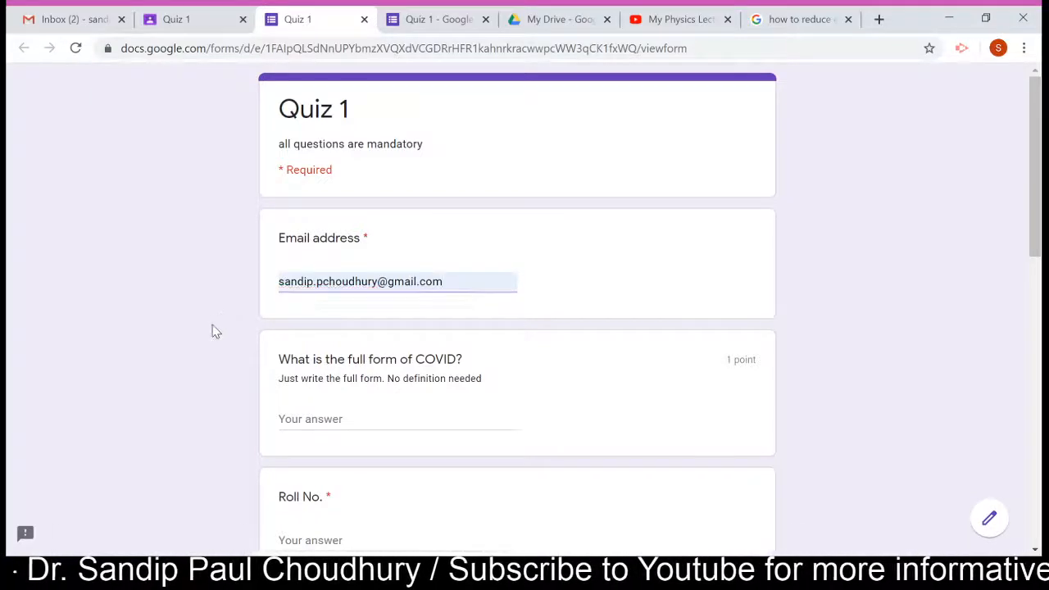
{"action": "scroll", "coordinate": [217, 329], "scroll_direction": "down", "scroll_amount": 2}
{"action": "scroll", "coordinate": [220, 328], "scroll_direction": "down", "scroll_amount": 1}
{"action": "left_click", "coordinate": [361, 179]}
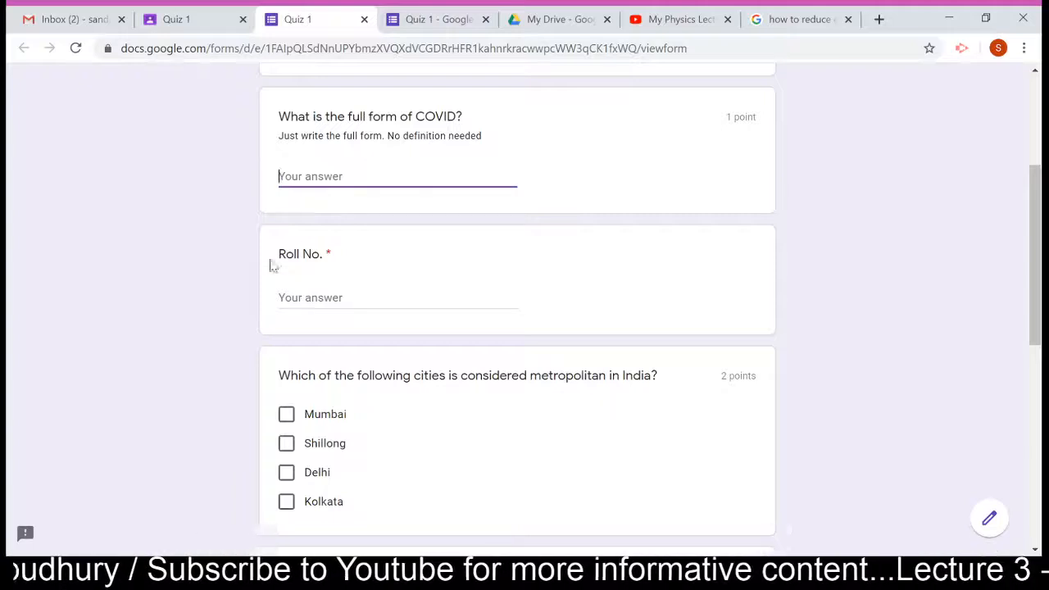
{"action": "scroll", "coordinate": [236, 283], "scroll_direction": "up", "scroll_amount": 2}
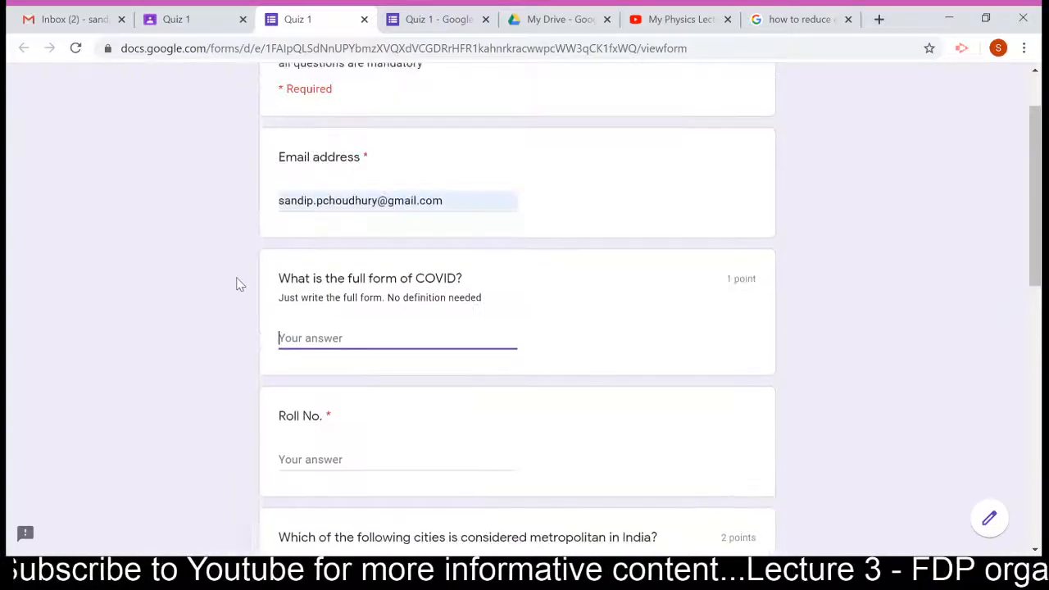
{"action": "scroll", "coordinate": [236, 283], "scroll_direction": "down", "scroll_amount": 2}
{"action": "left_click", "coordinate": [306, 290]}
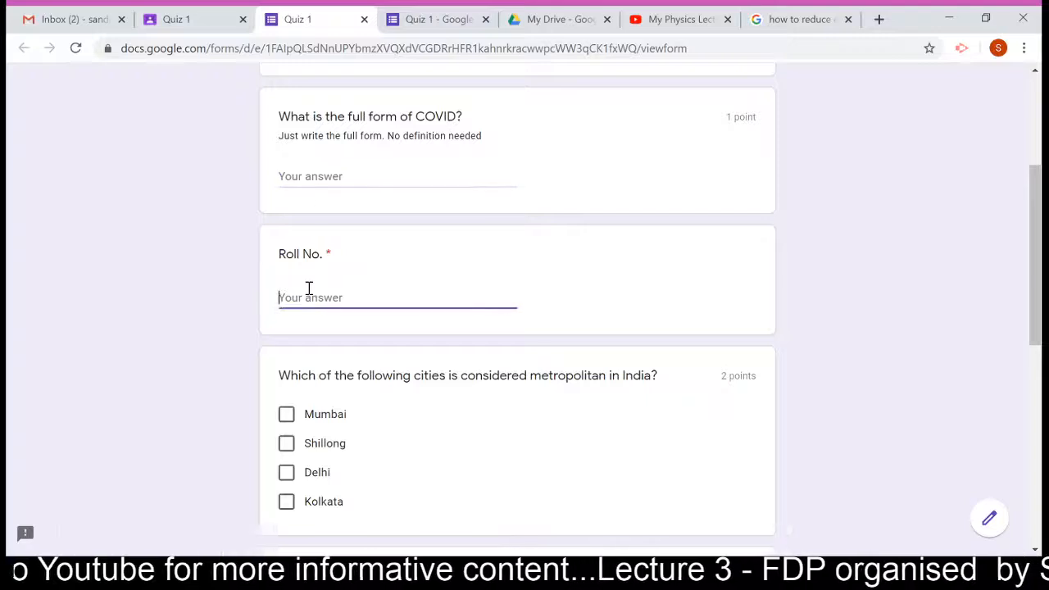
{"action": "type", "text": "12"}
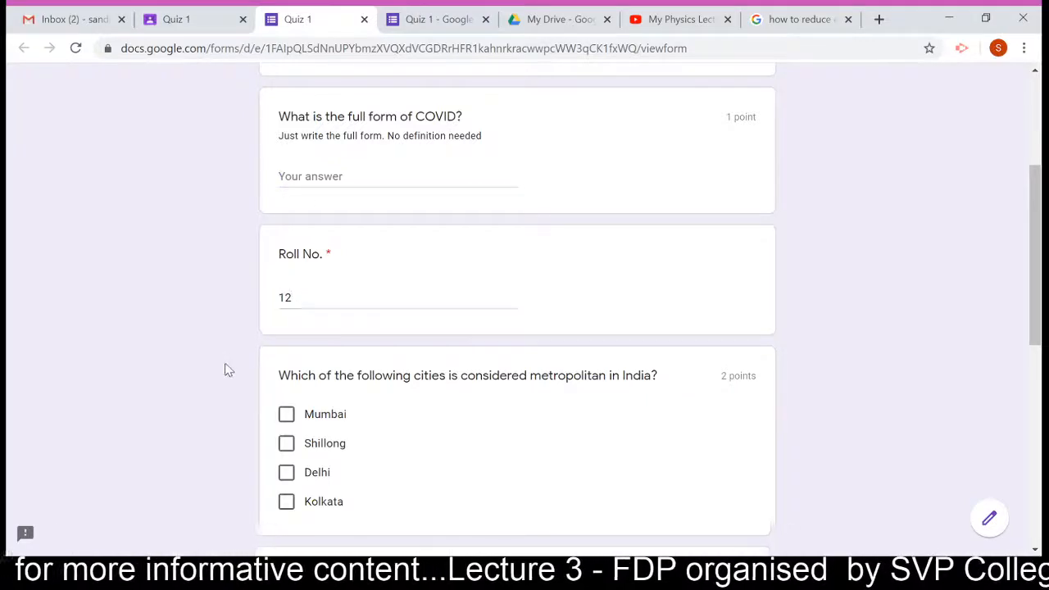
Answer the metropolitan cities question with Delhi and Shillong, and the capital of Australia question with Canberra
{"action": "scroll", "coordinate": [225, 368], "scroll_direction": "down", "scroll_amount": 2}
{"action": "left_click", "coordinate": [288, 310]}
{"action": "left_click", "coordinate": [288, 281]}
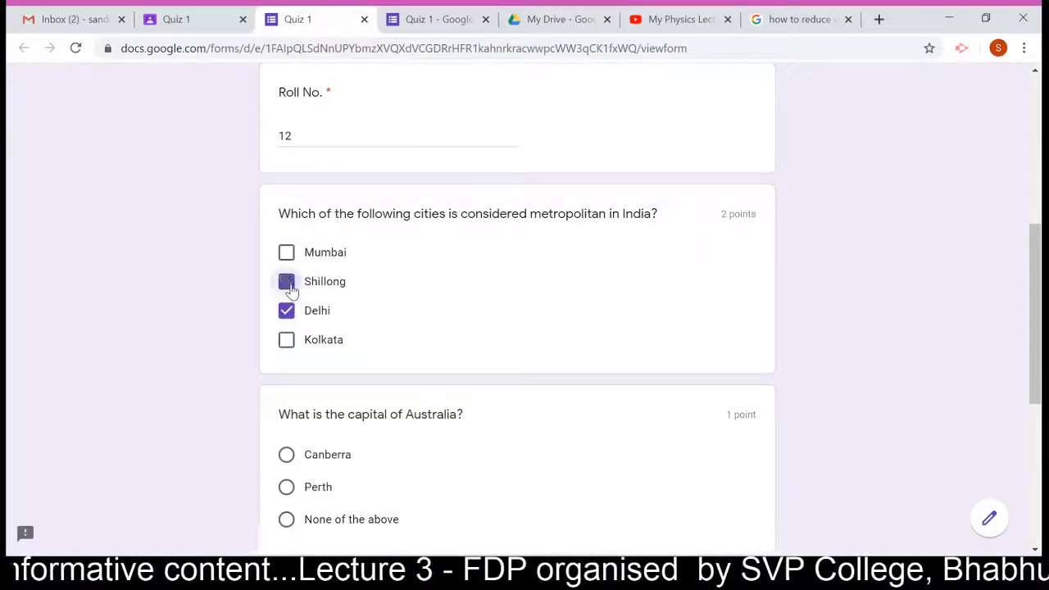
{"action": "scroll", "coordinate": [212, 355], "scroll_direction": "down", "scroll_amount": 2}
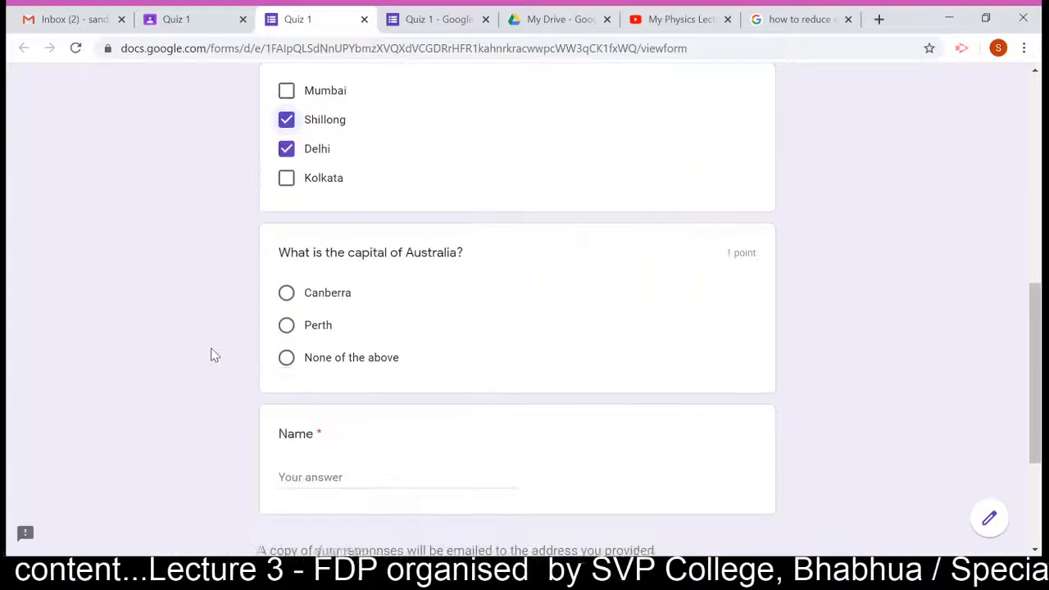
{"action": "left_click", "coordinate": [282, 296]}
Look back over the quiz answers from the start and enter the respondent's name in the required Name field
{"action": "scroll", "coordinate": [243, 356], "scroll_direction": "down", "scroll_amount": 2}
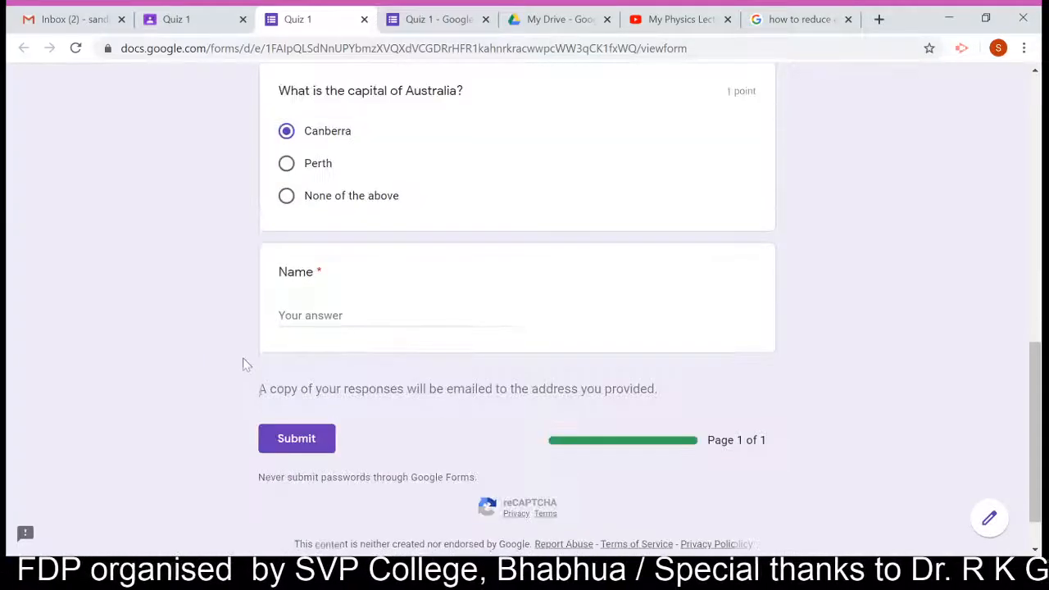
{"action": "left_click", "coordinate": [318, 316]}
{"action": "scroll", "coordinate": [464, 332], "scroll_direction": "up", "scroll_amount": 5}
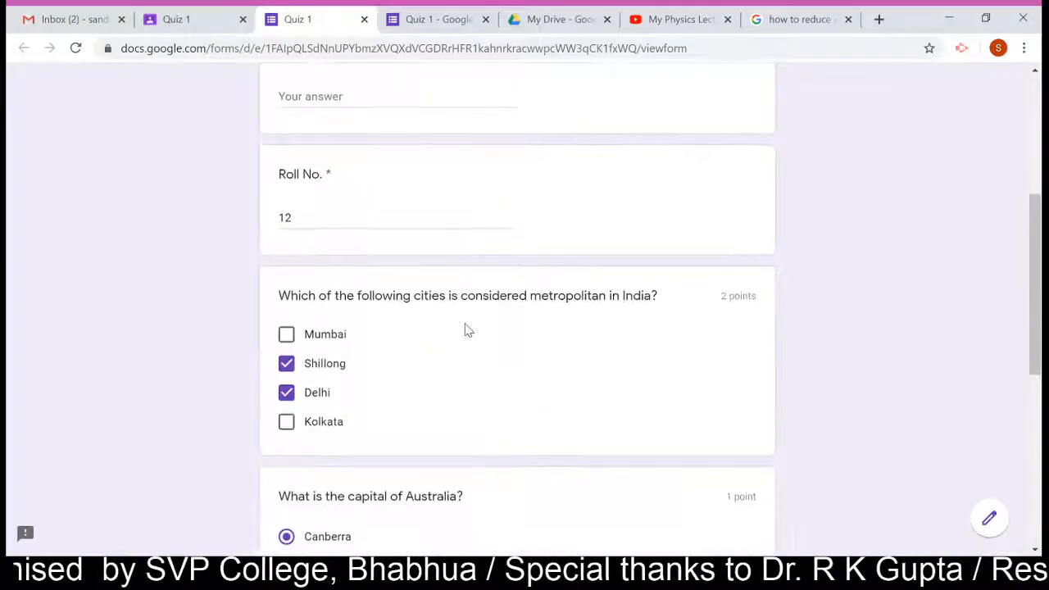
{"action": "scroll", "coordinate": [464, 330], "scroll_direction": "up", "scroll_amount": 4}
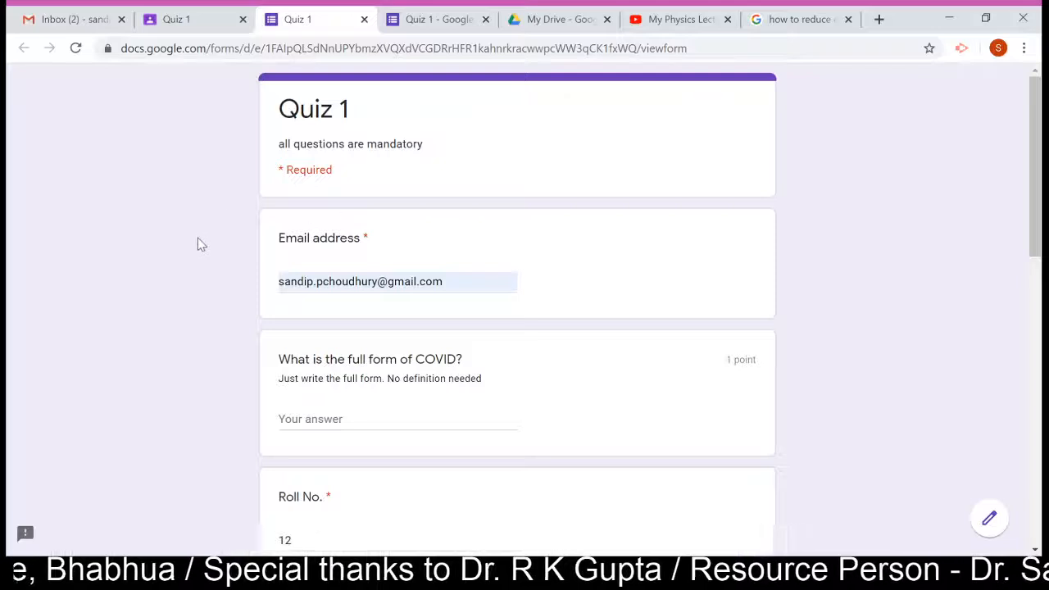
{"action": "scroll", "coordinate": [197, 244], "scroll_direction": "down", "scroll_amount": 2}
{"action": "scroll", "coordinate": [340, 236], "scroll_direction": "down", "scroll_amount": 3}
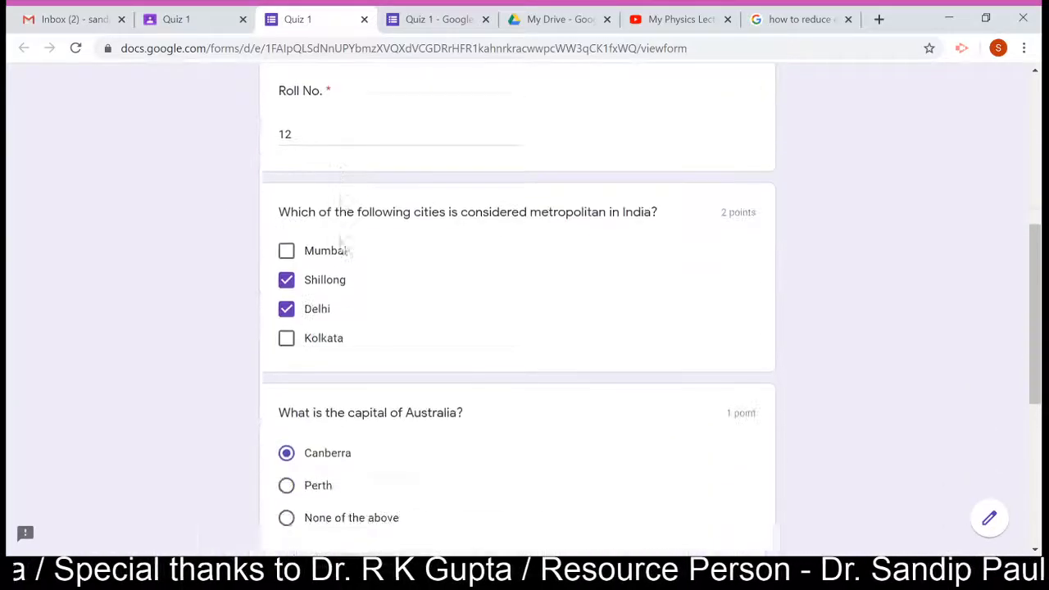
{"action": "scroll", "coordinate": [342, 246], "scroll_direction": "down", "scroll_amount": 1}
{"action": "scroll", "coordinate": [342, 246], "scroll_direction": "up", "scroll_amount": 3}
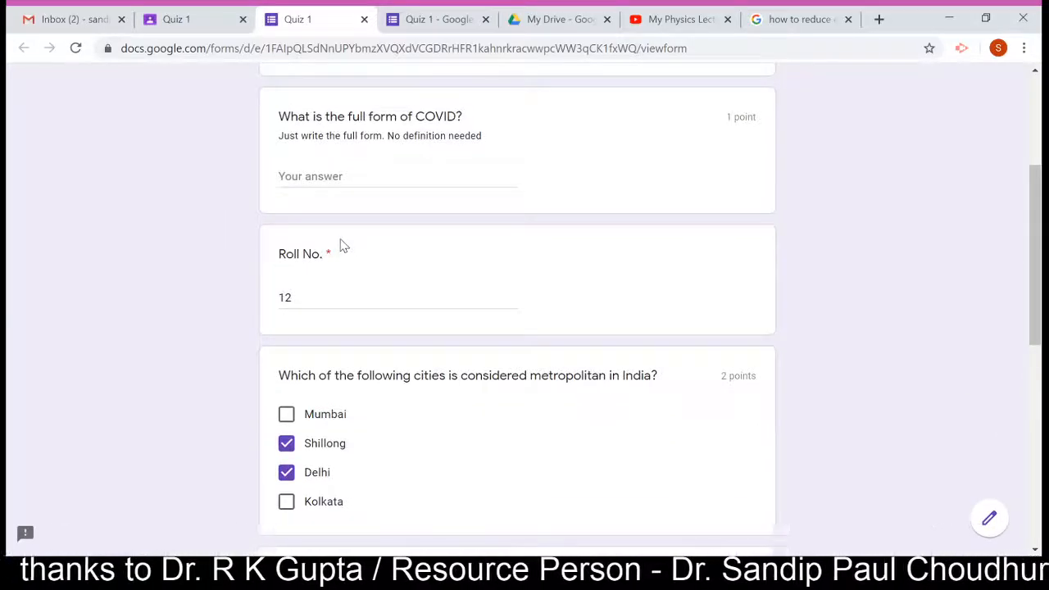
{"action": "scroll", "coordinate": [343, 246], "scroll_direction": "down", "scroll_amount": 3}
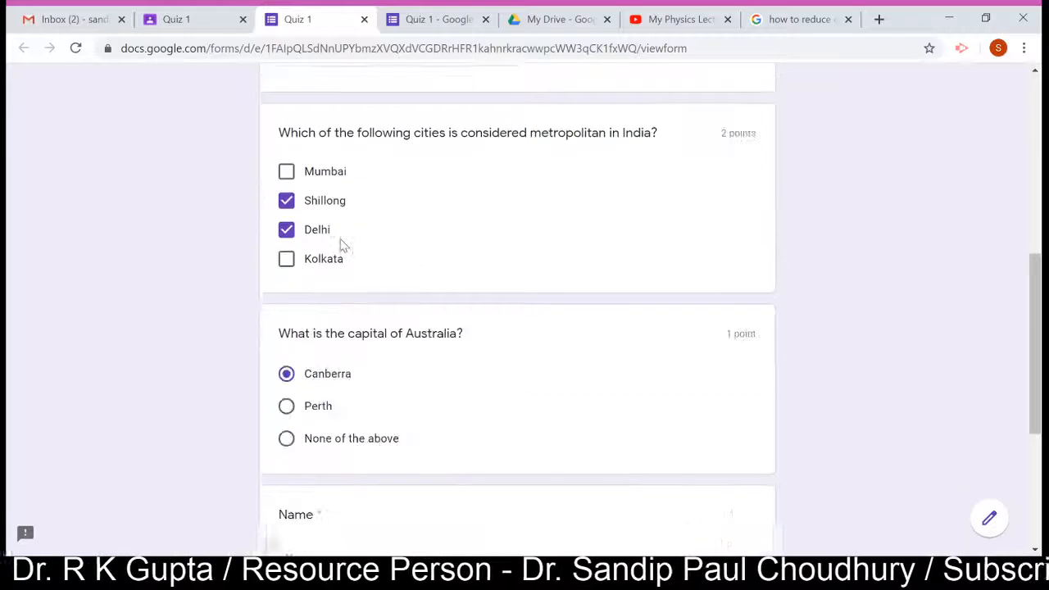
{"action": "scroll", "coordinate": [343, 244], "scroll_direction": "down", "scroll_amount": 3}
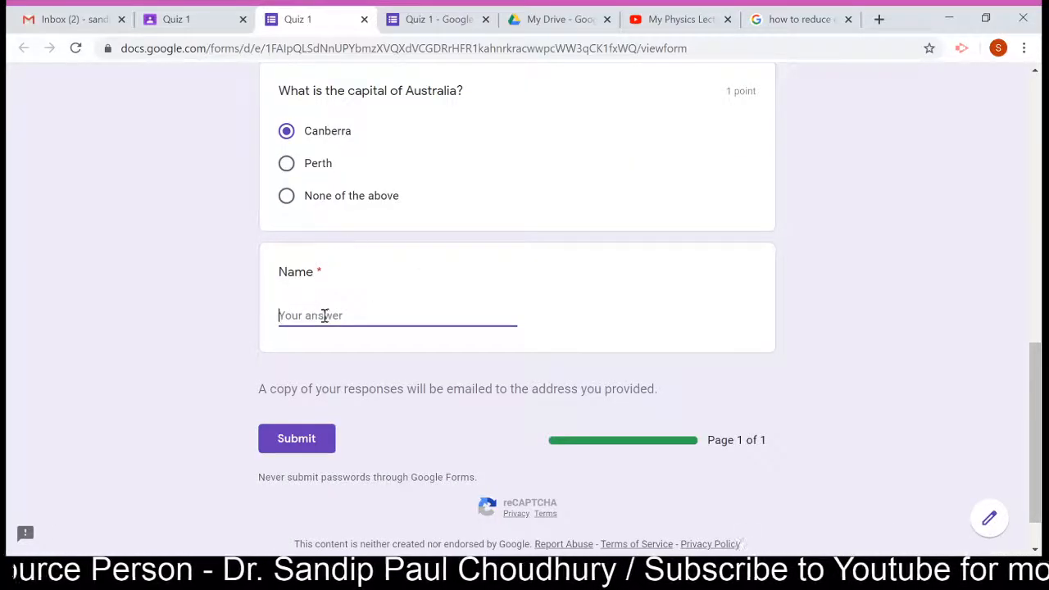
{"action": "type", "text": "S"}
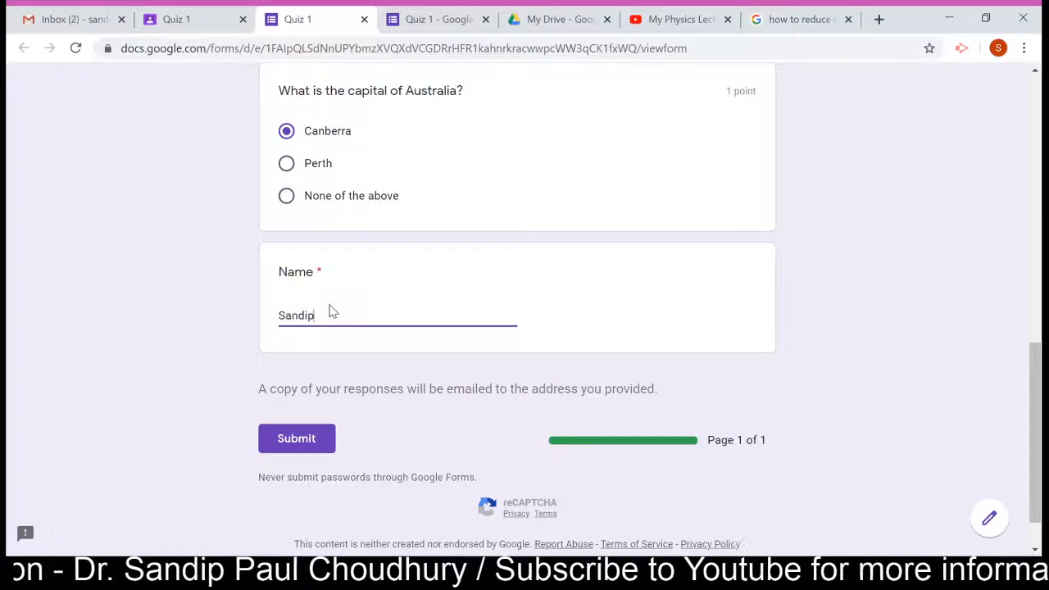
{"action": "type", "text": "andip"}
Submit the Quiz 1 response and complete the reCAPTCHA challenge by selecting the squares with traffic lights
{"action": "left_click", "coordinate": [275, 438]}
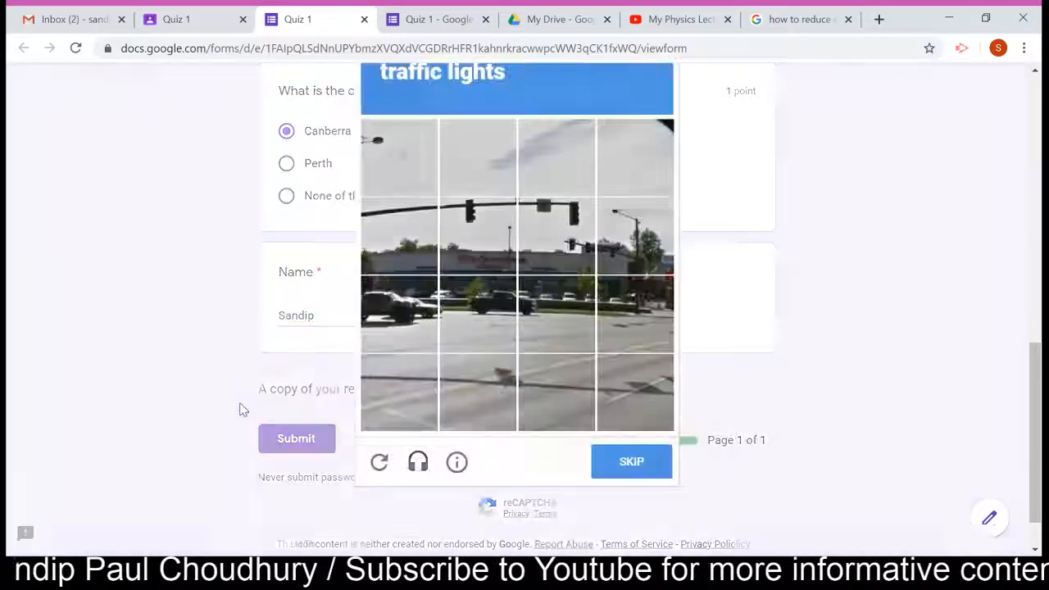
{"action": "scroll", "coordinate": [741, 351], "scroll_direction": "up", "scroll_amount": 1}
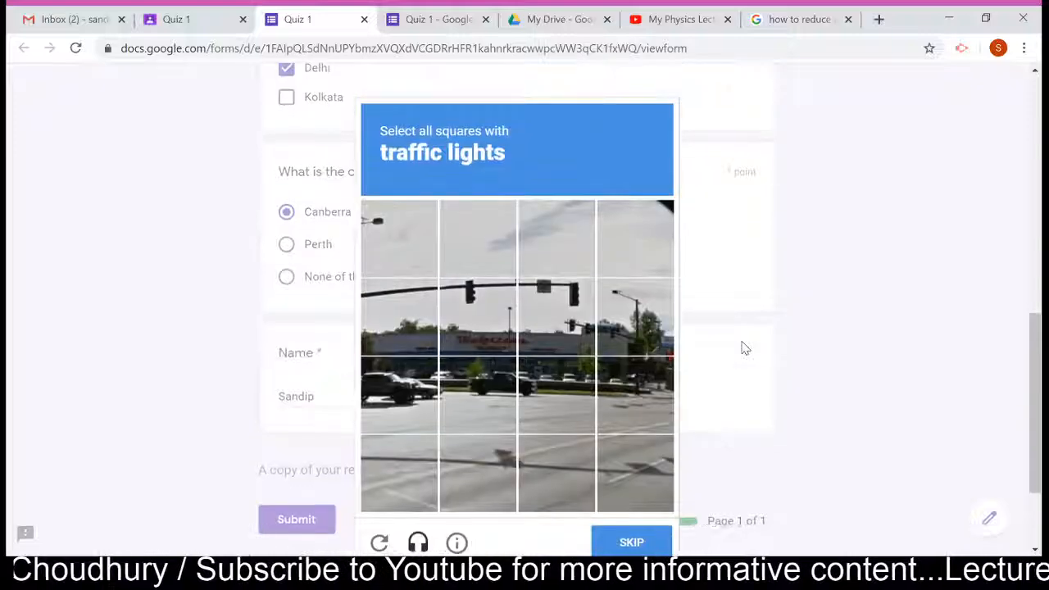
{"action": "scroll", "coordinate": [742, 348], "scroll_direction": "down", "scroll_amount": 1}
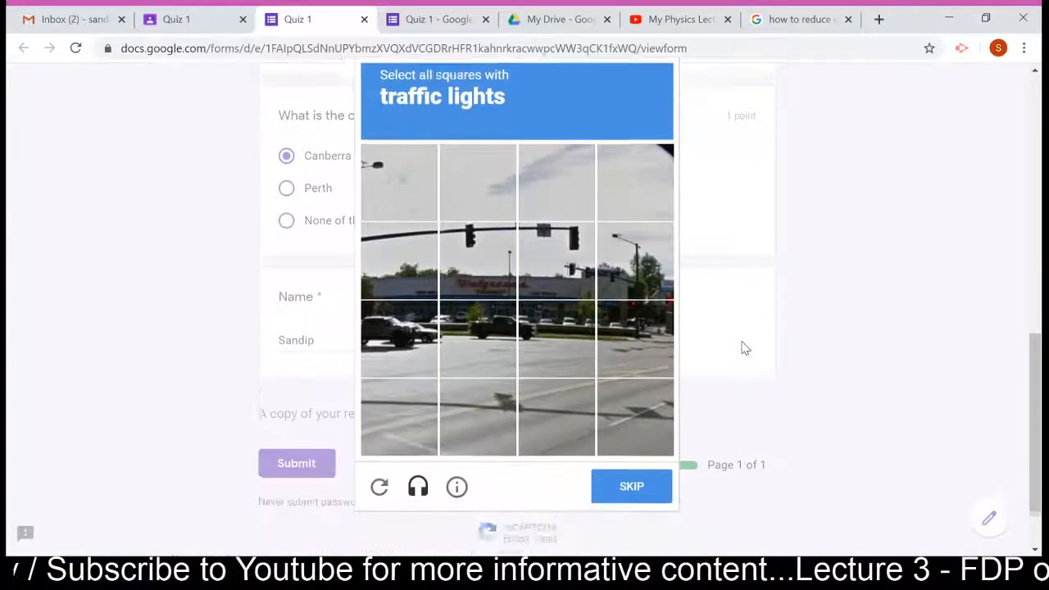
{"action": "left_click", "coordinate": [487, 254]}
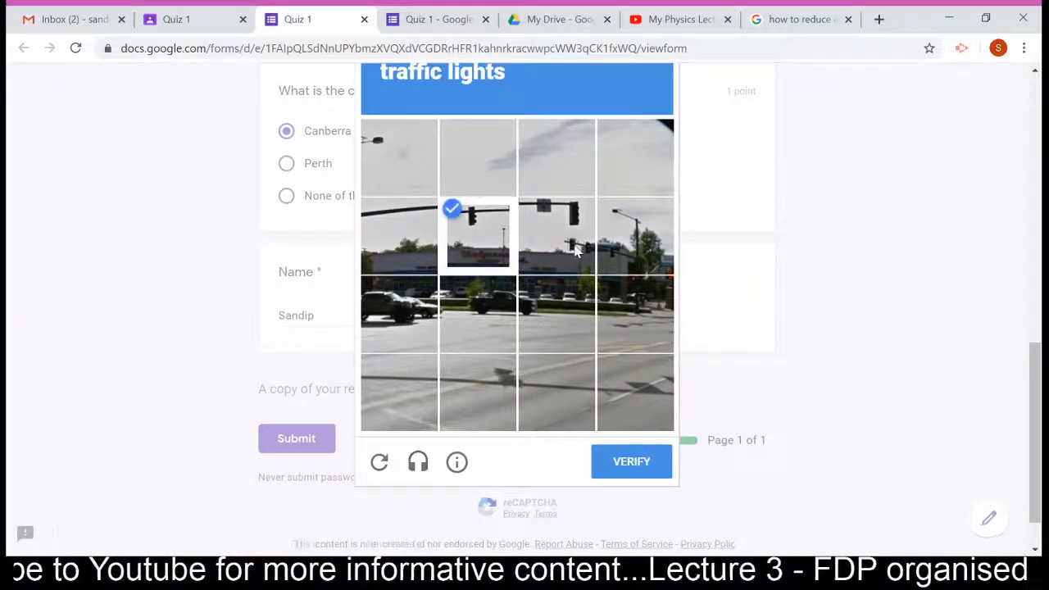
{"action": "left_click", "coordinate": [578, 250]}
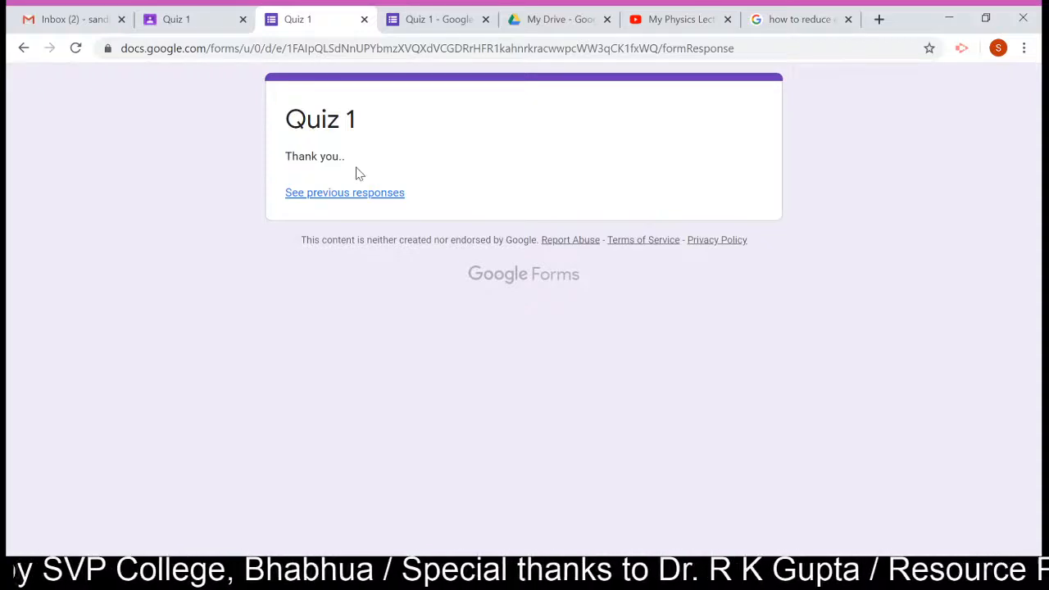
Switch to the Quiz 1 form editor, reload it, and view the response summary, dismissing the per-question responses tip
{"action": "left_click", "coordinate": [440, 25]}
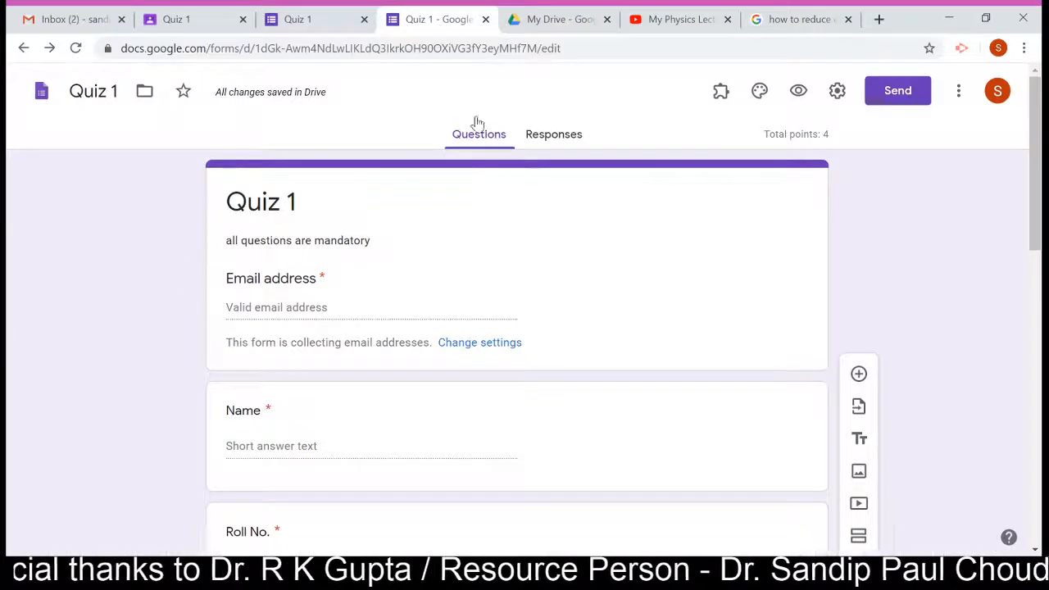
{"action": "left_click", "coordinate": [76, 48]}
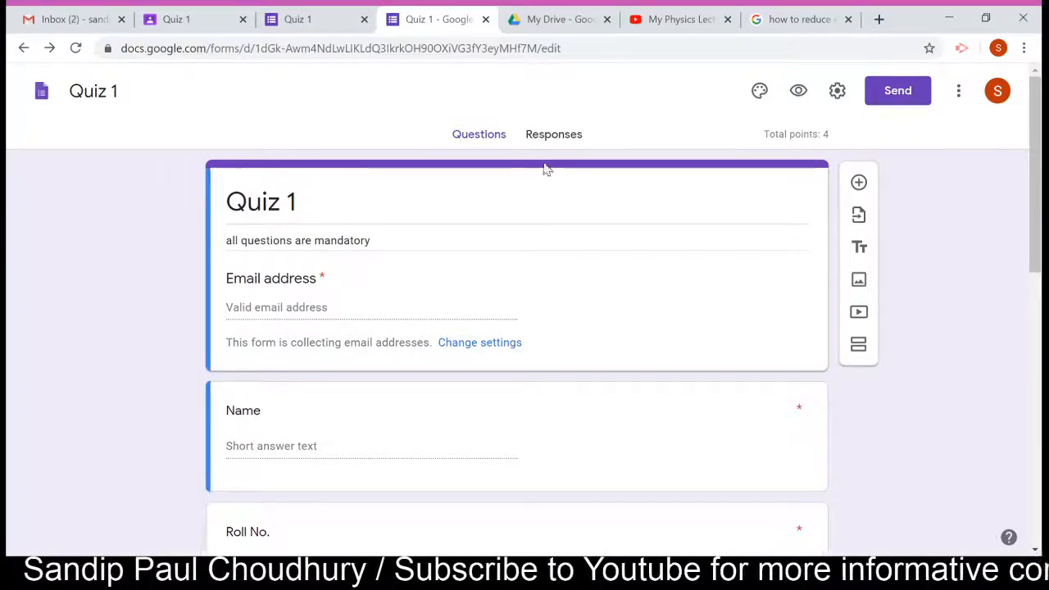
{"action": "left_click", "coordinate": [550, 145]}
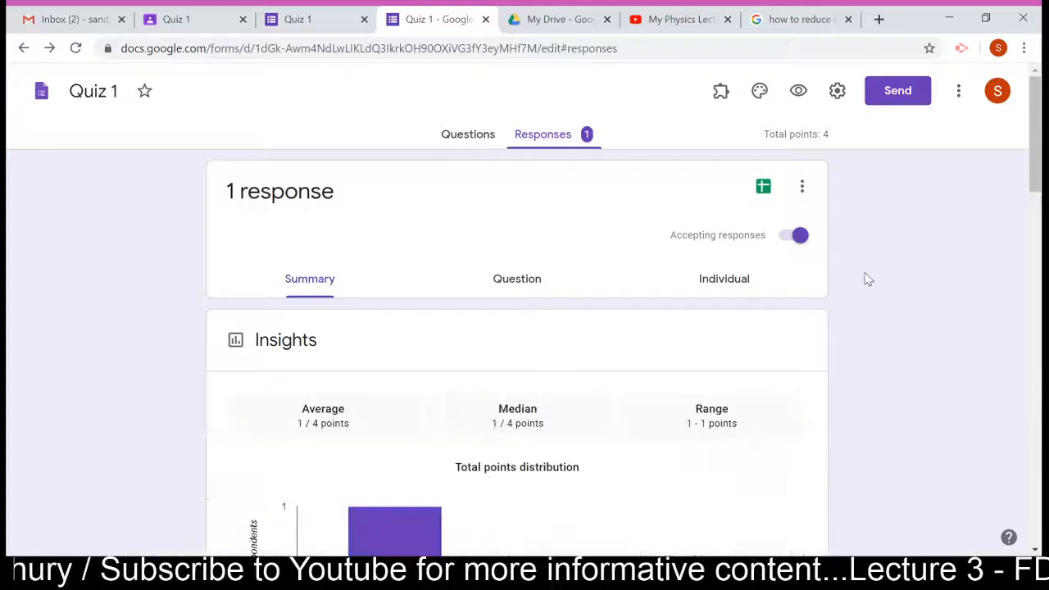
{"action": "scroll", "coordinate": [864, 272], "scroll_direction": "down", "scroll_amount": 1}
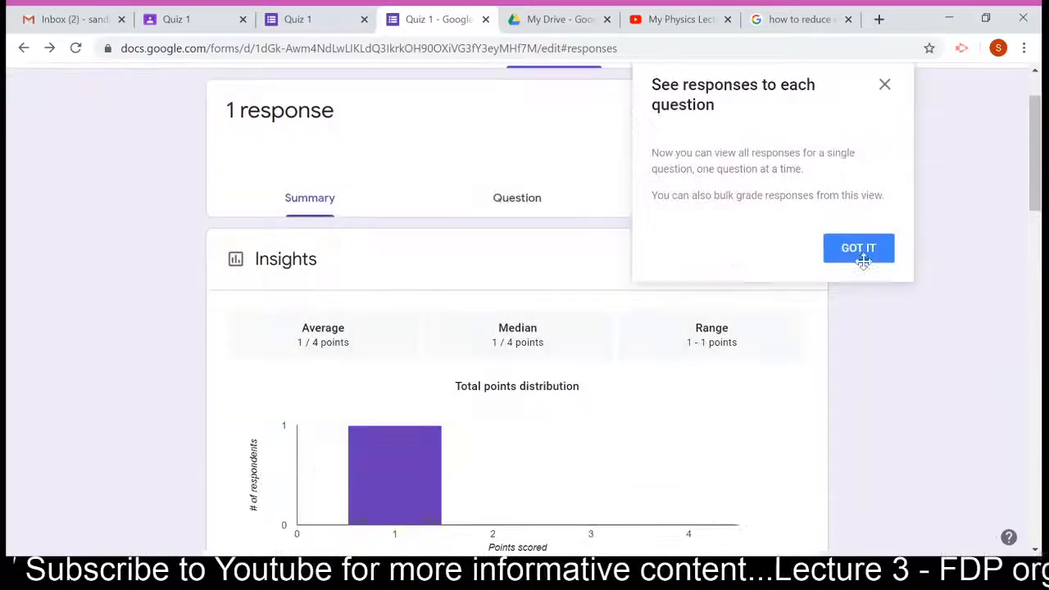
{"action": "left_click", "coordinate": [884, 85]}
{"action": "scroll", "coordinate": [892, 190], "scroll_direction": "up", "scroll_amount": 1}
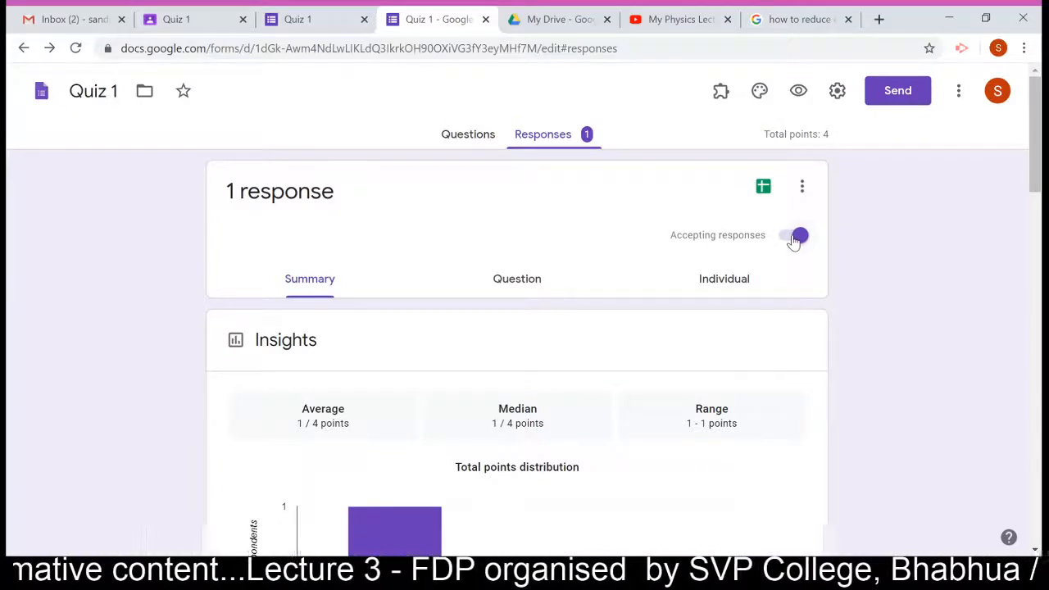
Review the points distribution and frequently missed questions in the summary, and open the individual response view
{"action": "scroll", "coordinate": [837, 279], "scroll_direction": "down", "scroll_amount": 4}
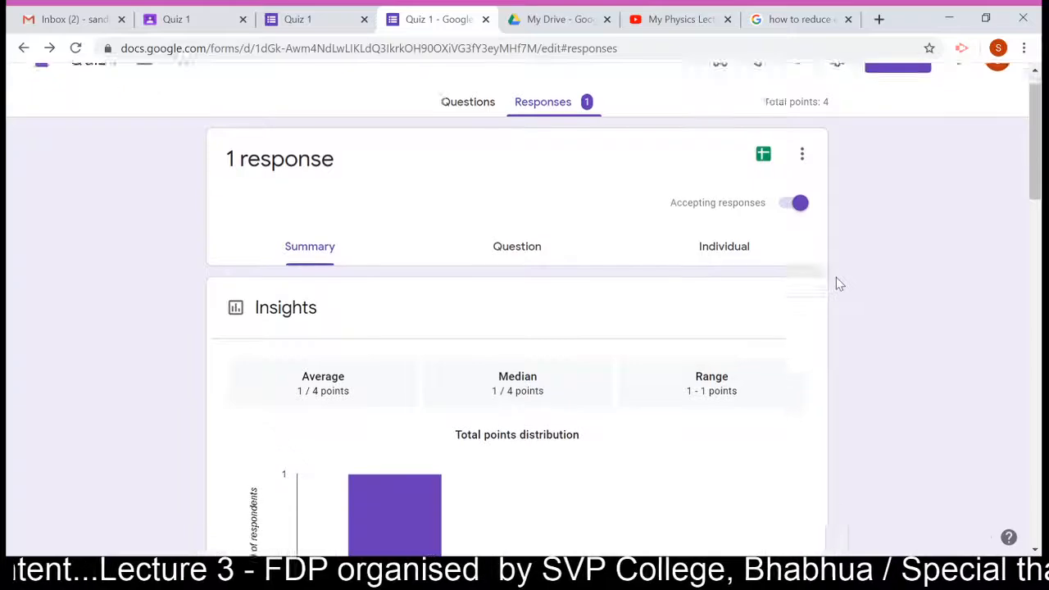
{"action": "scroll", "coordinate": [838, 282], "scroll_direction": "down", "scroll_amount": 1}
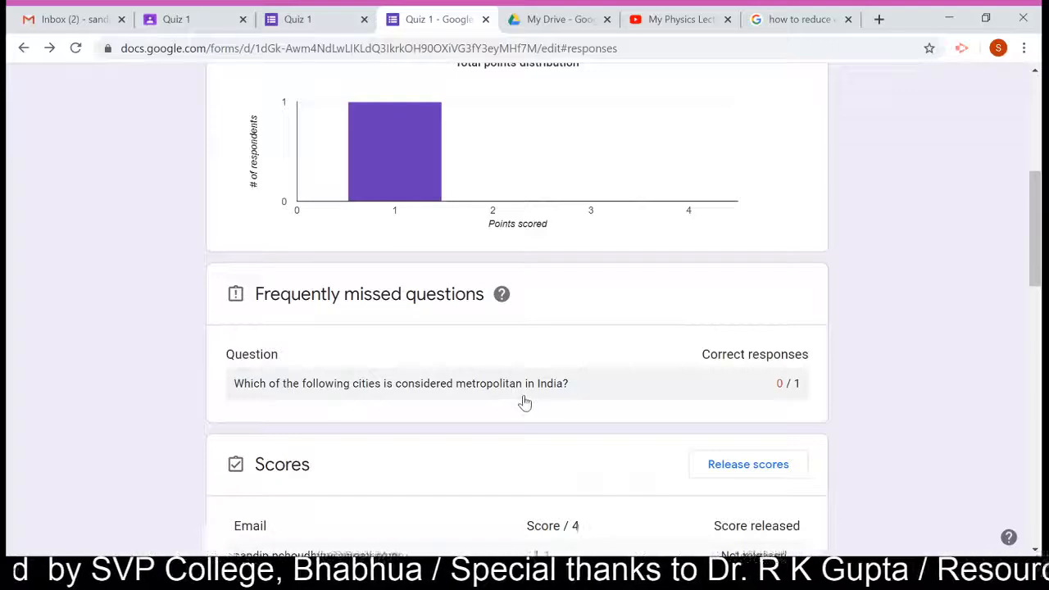
{"action": "scroll", "coordinate": [530, 398], "scroll_direction": "up", "scroll_amount": 5}
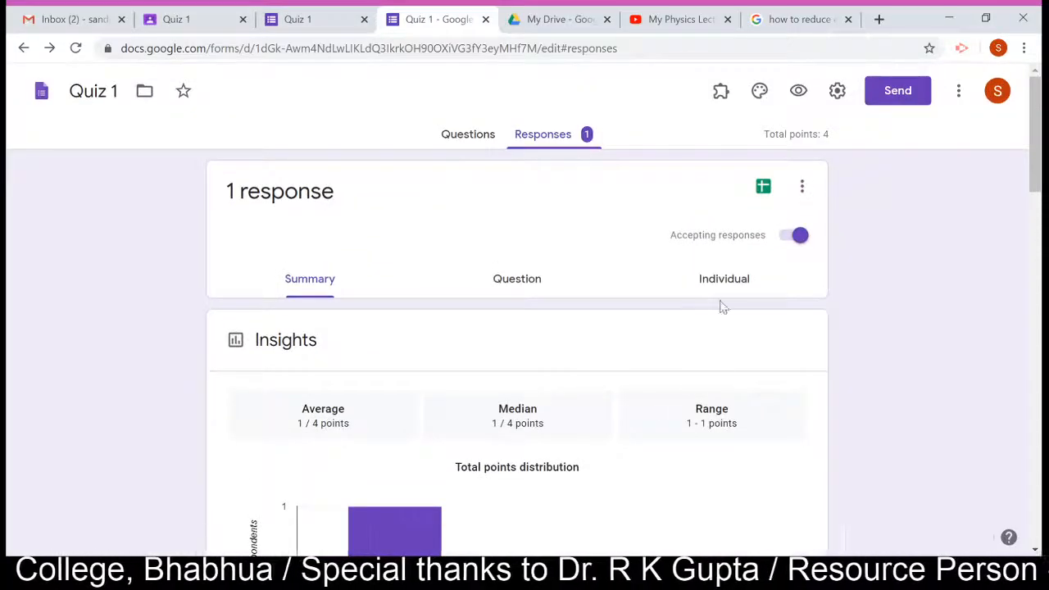
{"action": "left_click", "coordinate": [732, 280]}
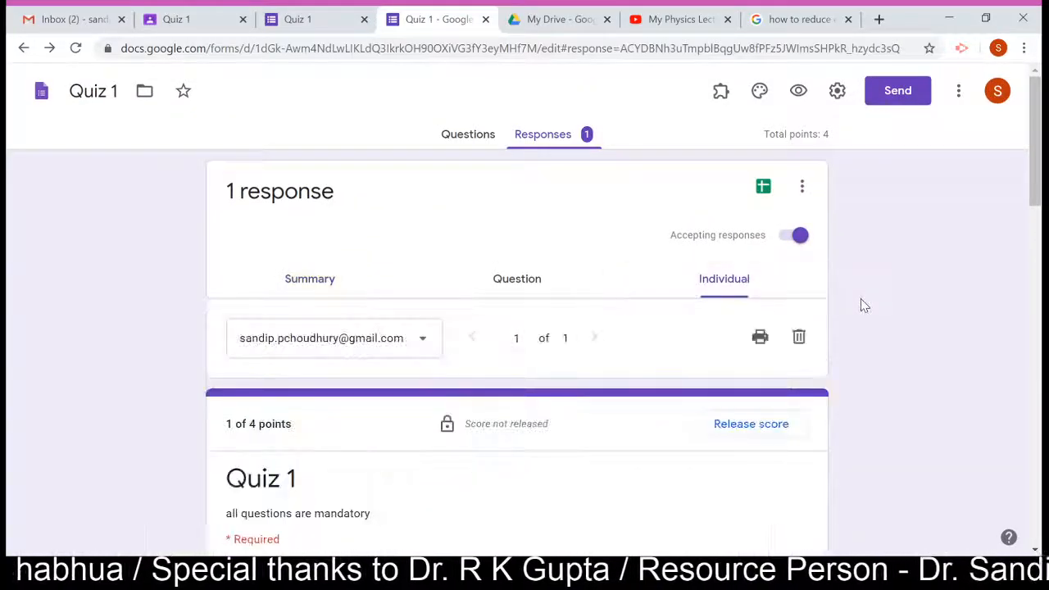
Go through the individual response and set the score for the COVID full form question to 0
{"action": "scroll", "coordinate": [863, 305], "scroll_direction": "down", "scroll_amount": 1}
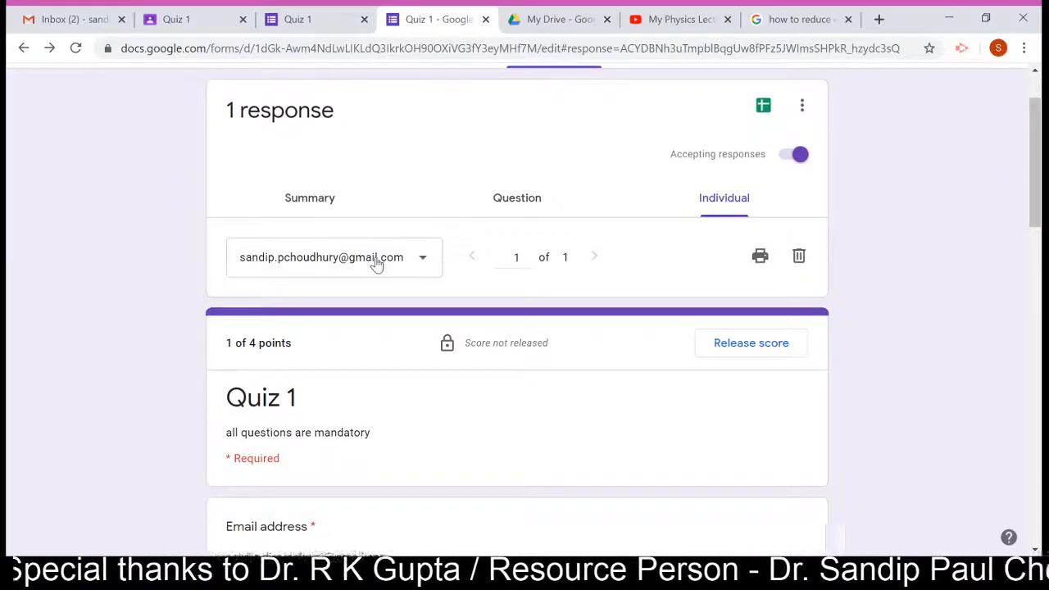
{"action": "scroll", "coordinate": [377, 262], "scroll_direction": "down", "scroll_amount": 2}
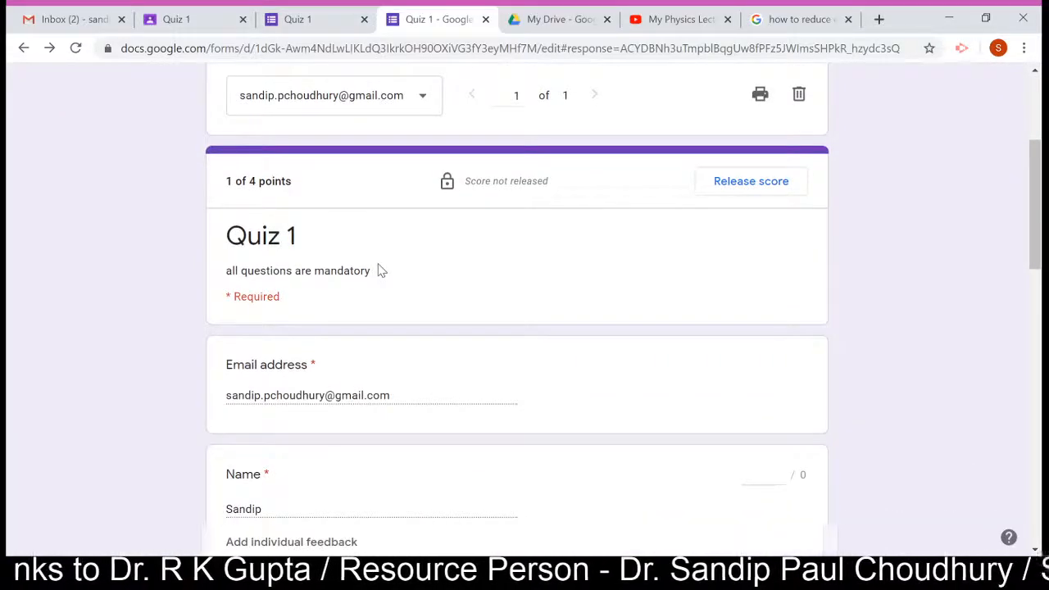
{"action": "scroll", "coordinate": [378, 270], "scroll_direction": "down", "scroll_amount": 5}
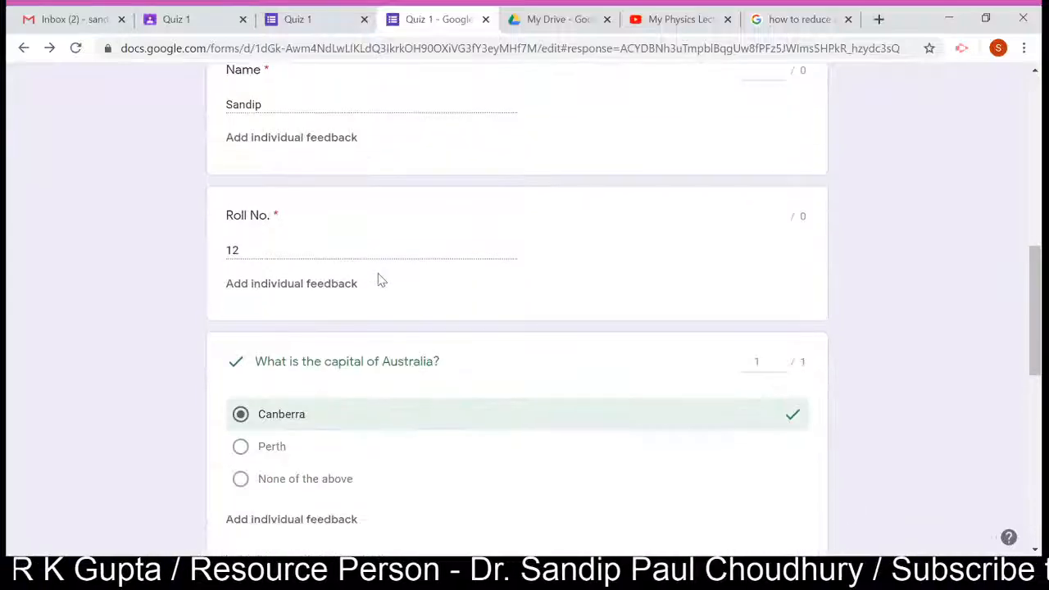
{"action": "scroll", "coordinate": [378, 280], "scroll_direction": "down", "scroll_amount": 2}
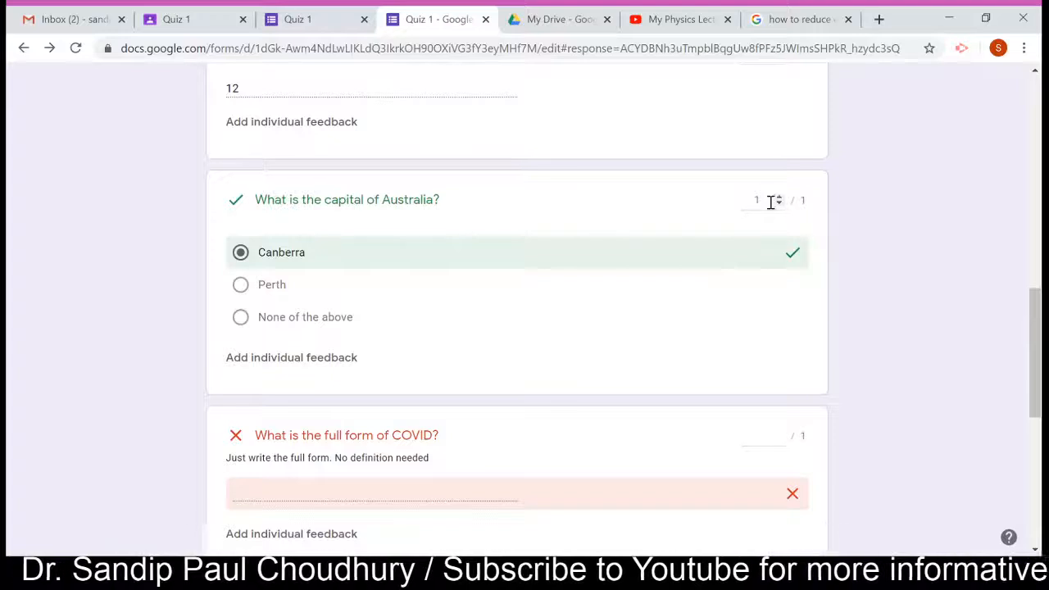
{"action": "scroll", "coordinate": [861, 290], "scroll_direction": "down", "scroll_amount": 2}
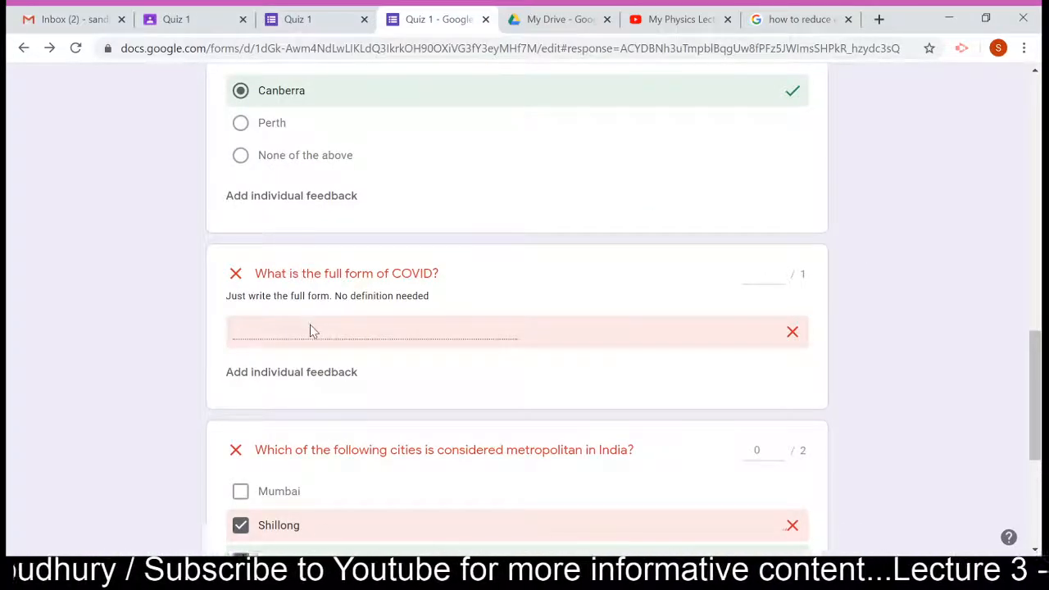
{"action": "left_click", "coordinate": [778, 277]}
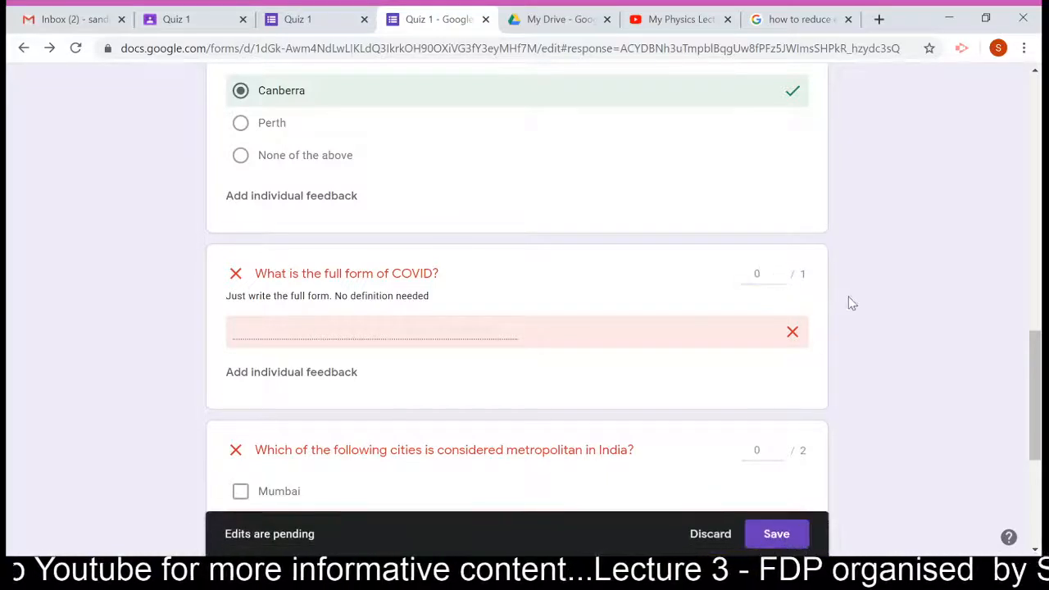
Award 1 point for the question on metropolitan cities in India and save the grading edits
{"action": "scroll", "coordinate": [915, 376], "scroll_direction": "down", "scroll_amount": 1}
{"action": "scroll", "coordinate": [916, 376], "scroll_direction": "down", "scroll_amount": 1}
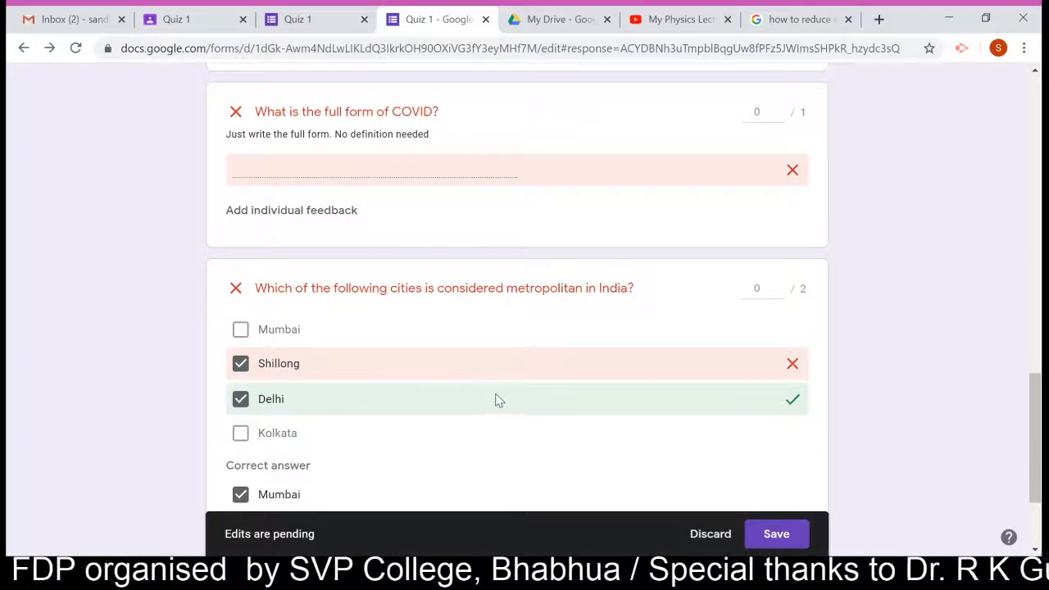
{"action": "left_click", "coordinate": [779, 286]}
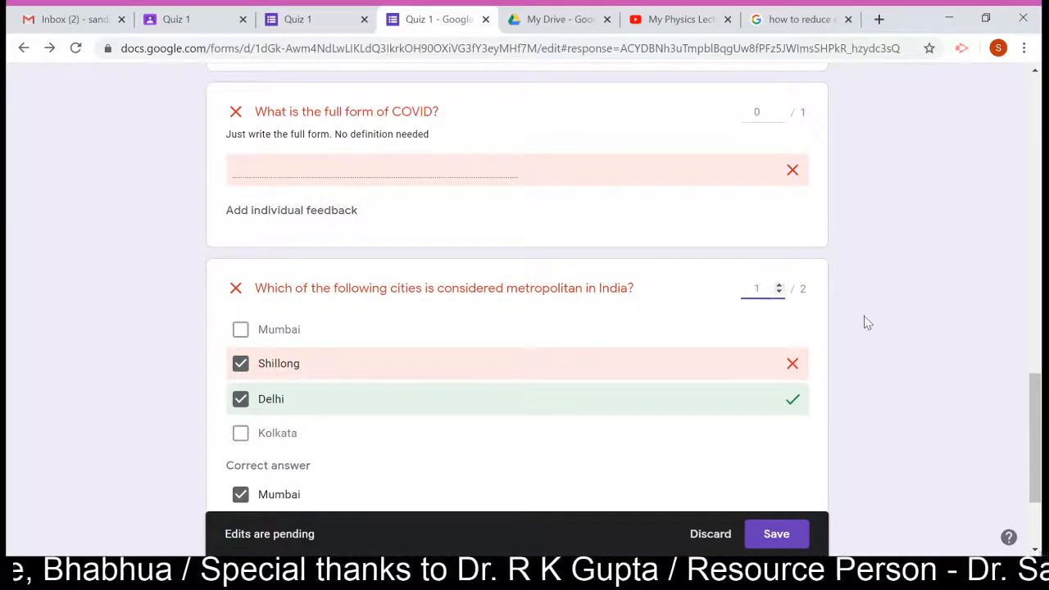
{"action": "scroll", "coordinate": [864, 317], "scroll_direction": "down", "scroll_amount": 2}
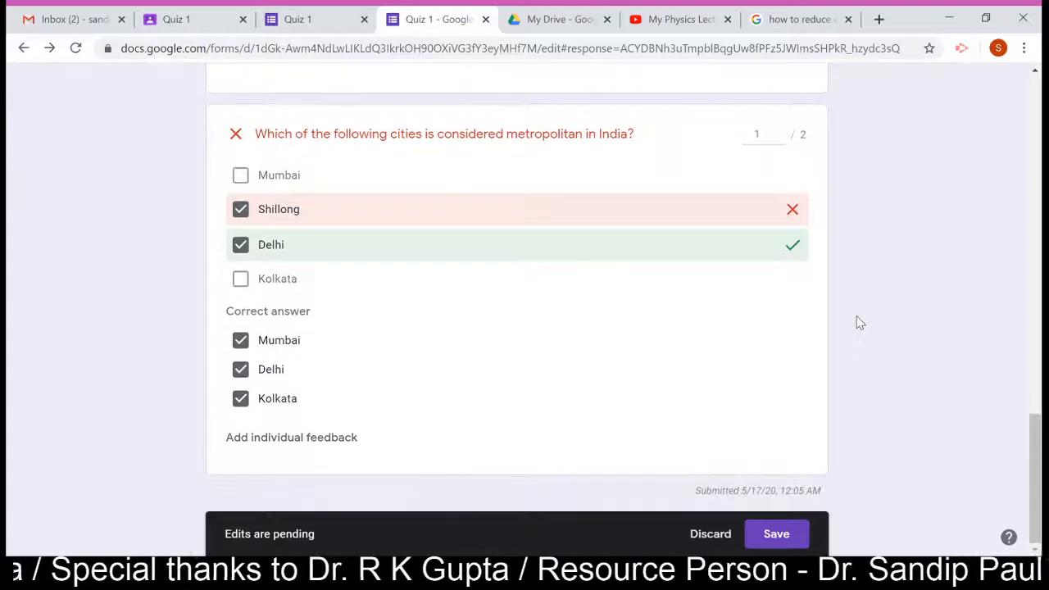
{"action": "left_click", "coordinate": [776, 532]}
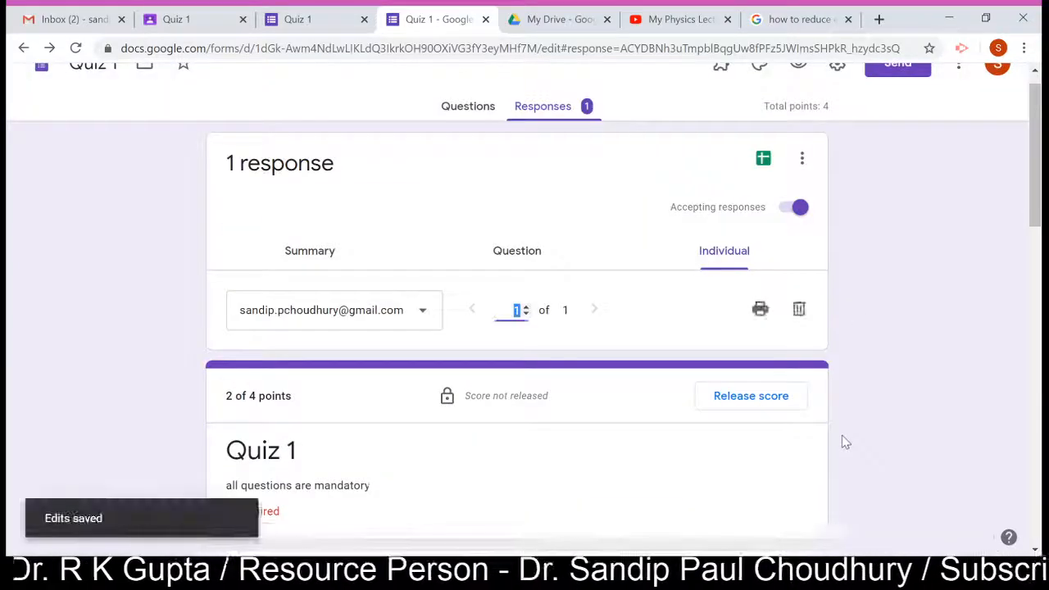
Review the response summary and scores, then inspect the Release scores options and cancel without sending emails
{"action": "left_click", "coordinate": [331, 250]}
{"action": "scroll", "coordinate": [234, 328], "scroll_direction": "down", "scroll_amount": 4}
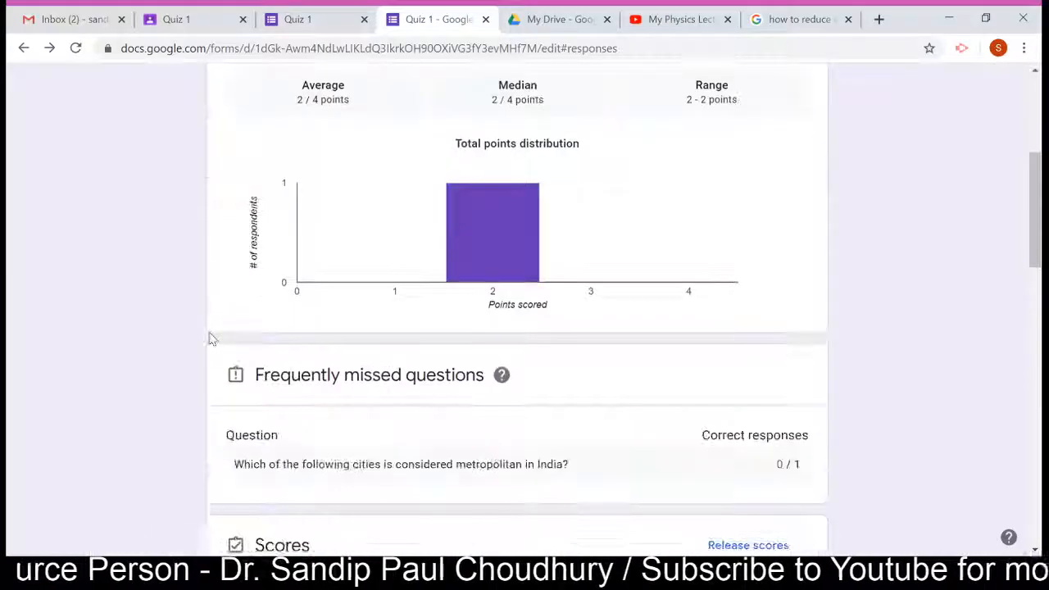
{"action": "scroll", "coordinate": [210, 339], "scroll_direction": "down", "scroll_amount": 2}
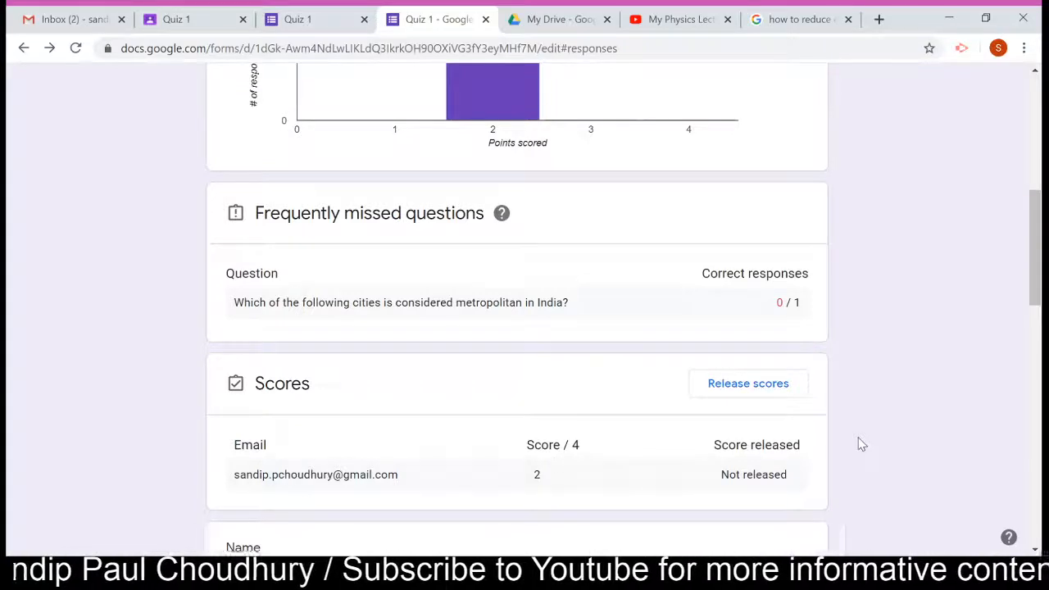
{"action": "left_click", "coordinate": [771, 385]}
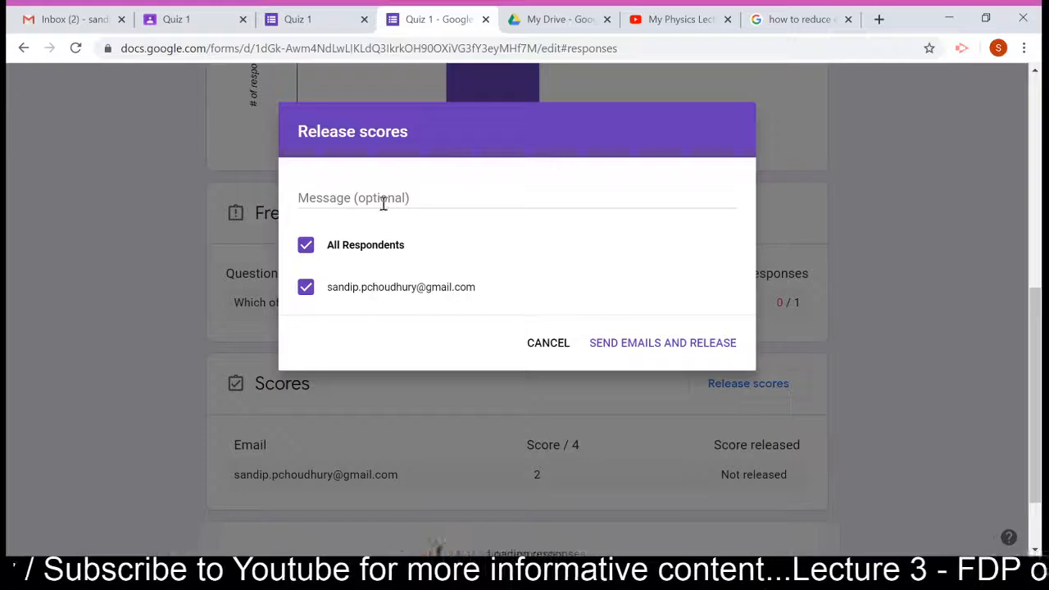
{"action": "left_click", "coordinate": [382, 201]}
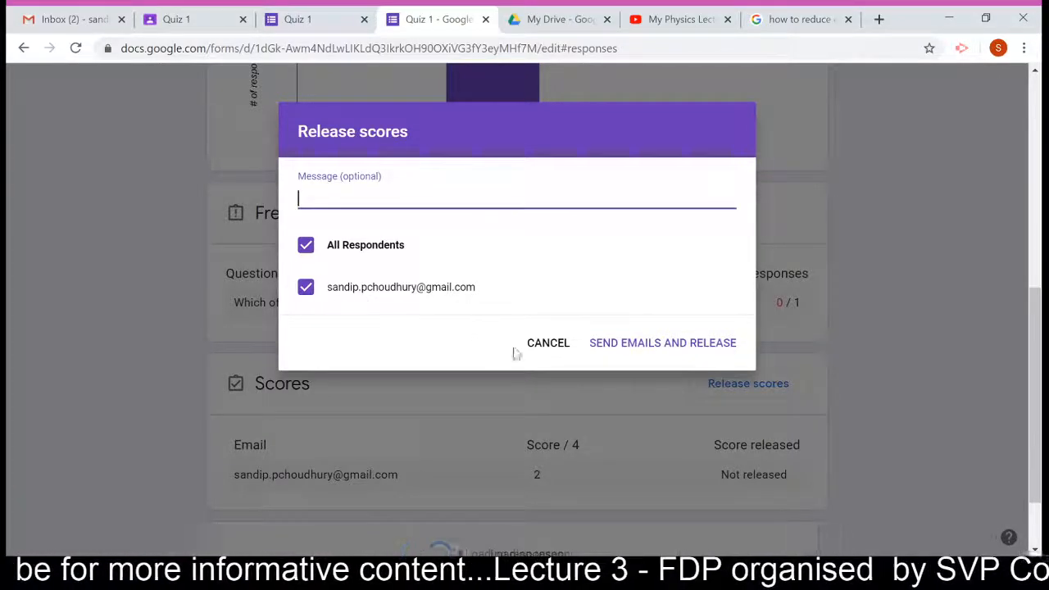
{"action": "left_click", "coordinate": [547, 343]}
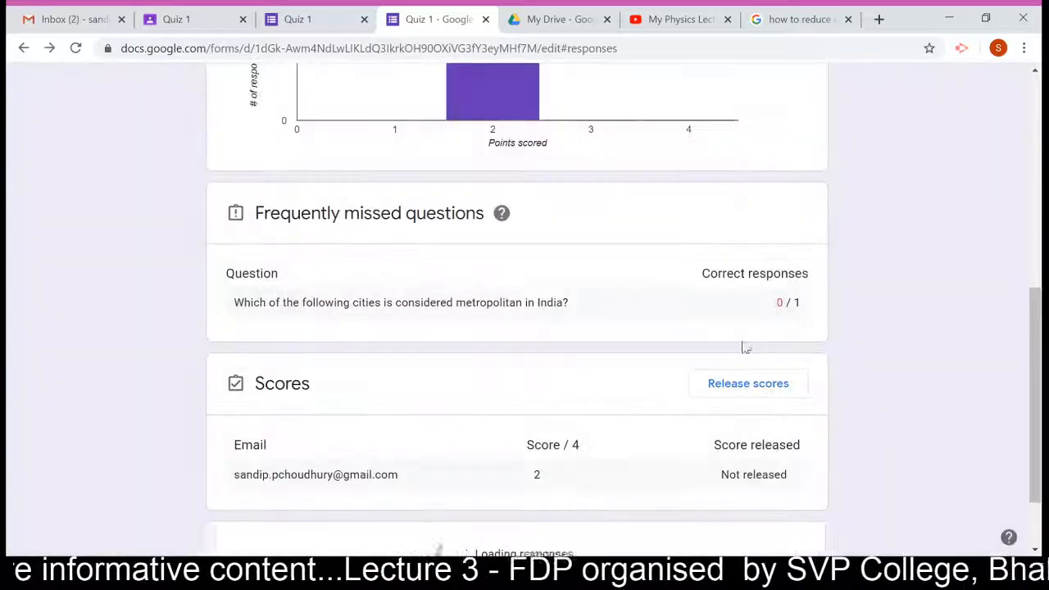
Close the Quiz 1 form editor and switch to the Quiz 1 student work page in Google Classroom
{"action": "scroll", "coordinate": [464, 201], "scroll_direction": "up", "scroll_amount": 10}
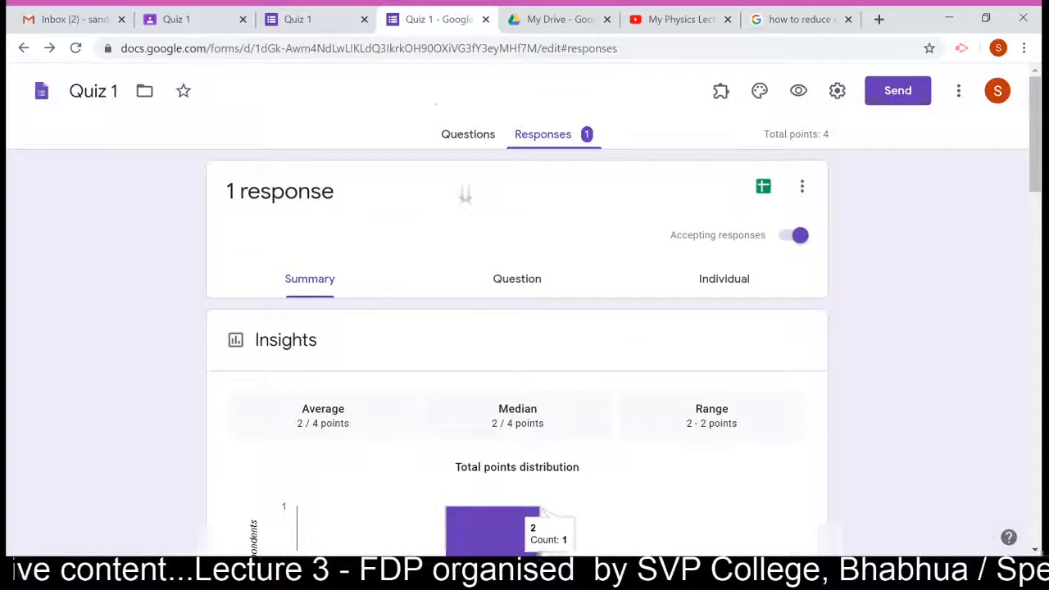
{"action": "left_click", "coordinate": [486, 20]}
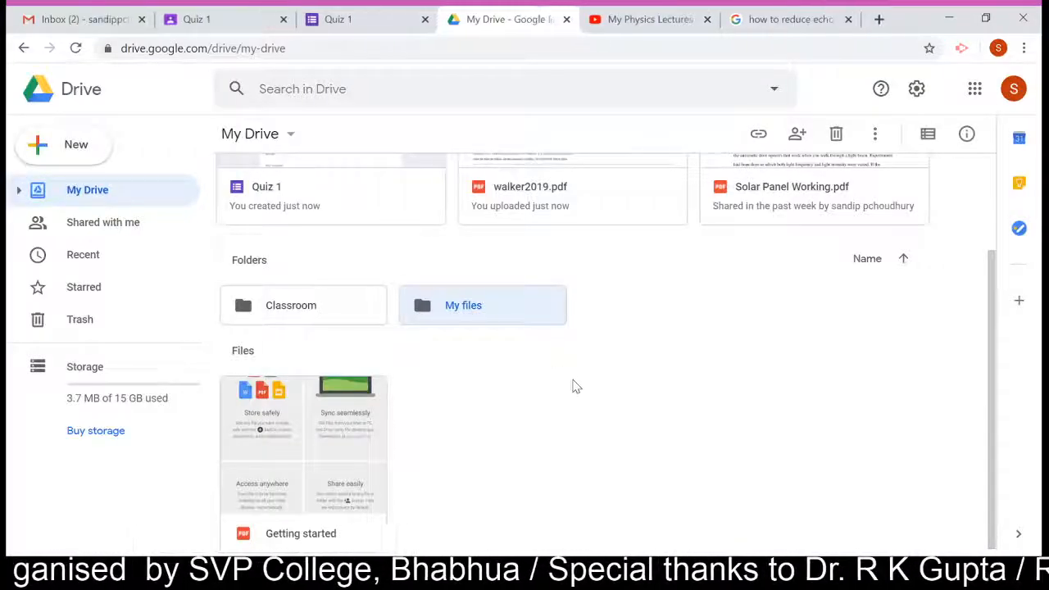
{"action": "left_click", "coordinate": [592, 576]}
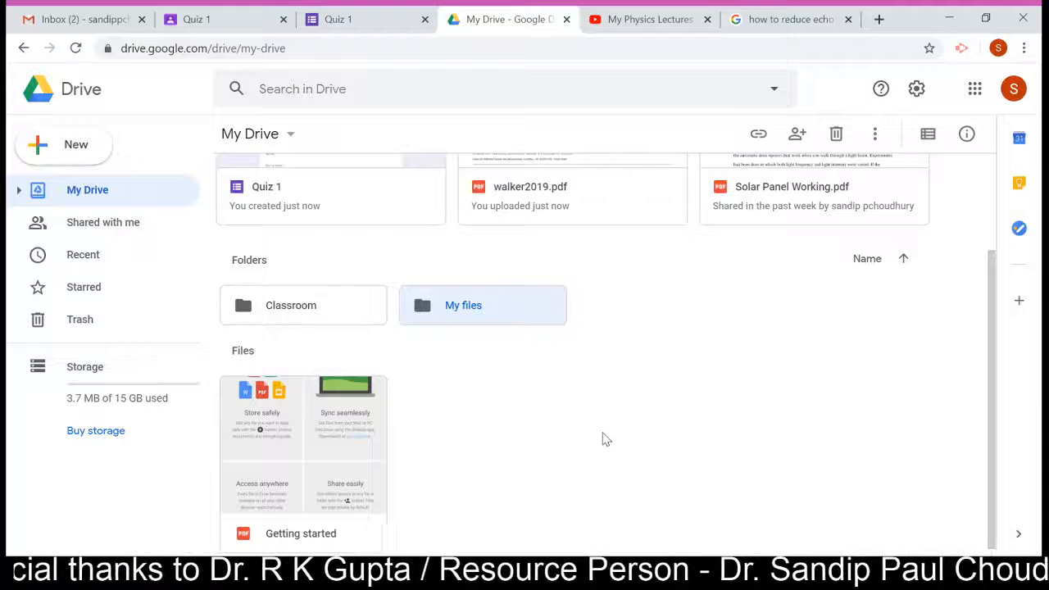
{"action": "left_click", "coordinate": [369, 19]}
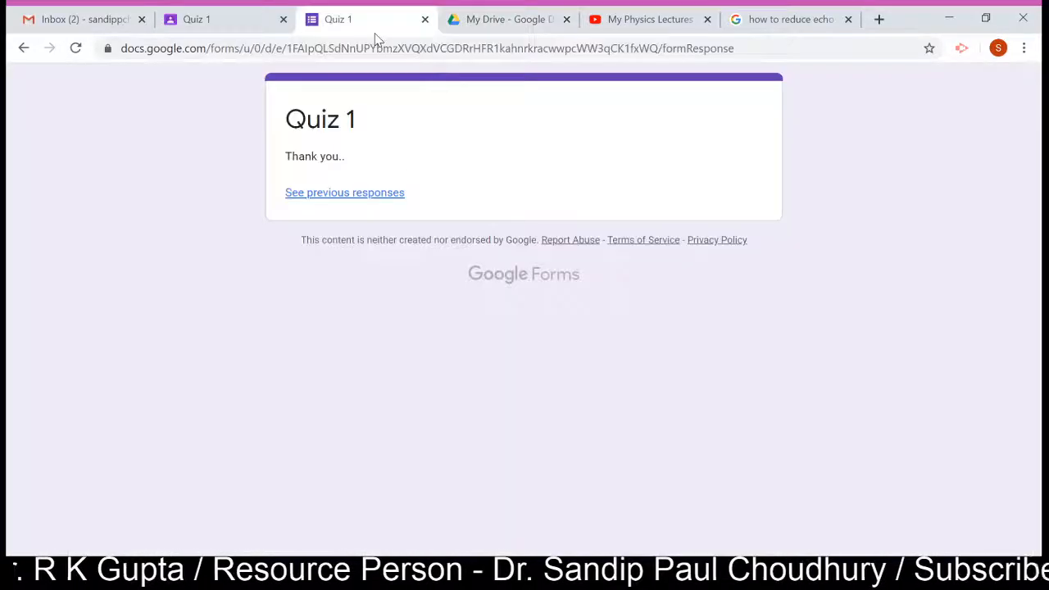
{"action": "left_click", "coordinate": [253, 12]}
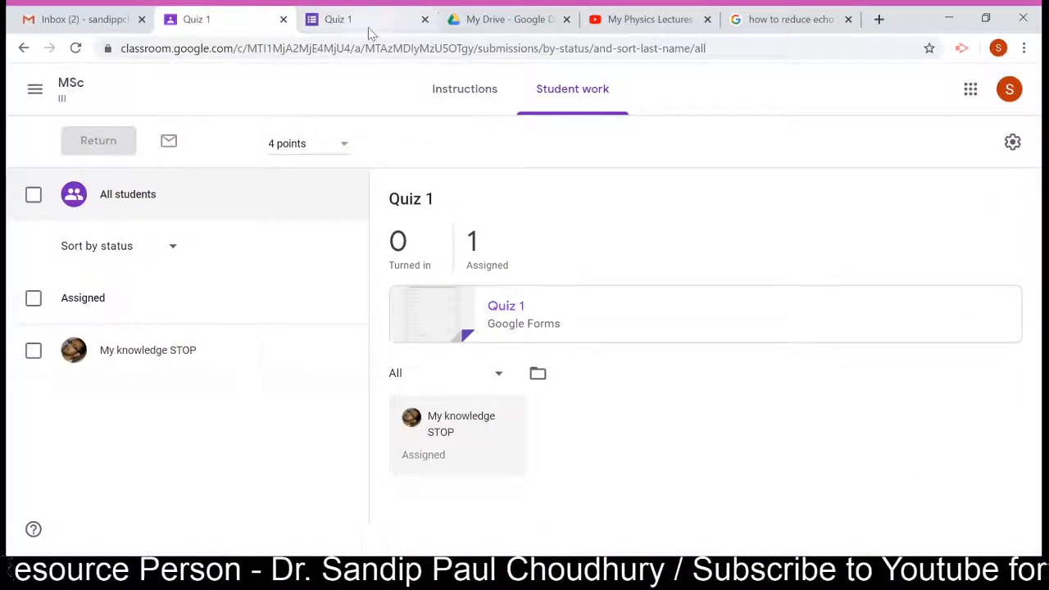